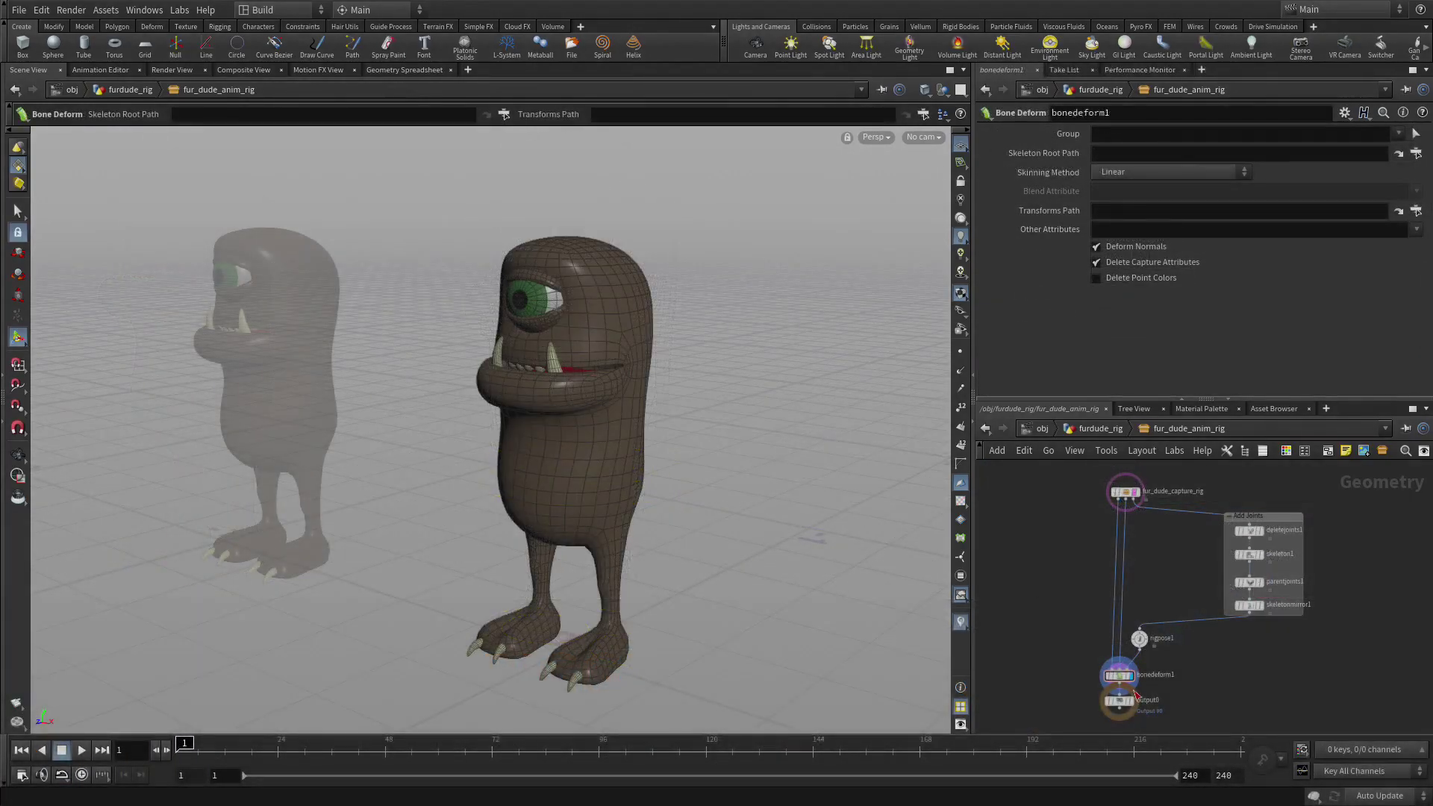
Add a Delete Joints node (deletejoints2) fed by skeletonmirror1 and make it the display node
scroll(1284, 664, "up", 3)
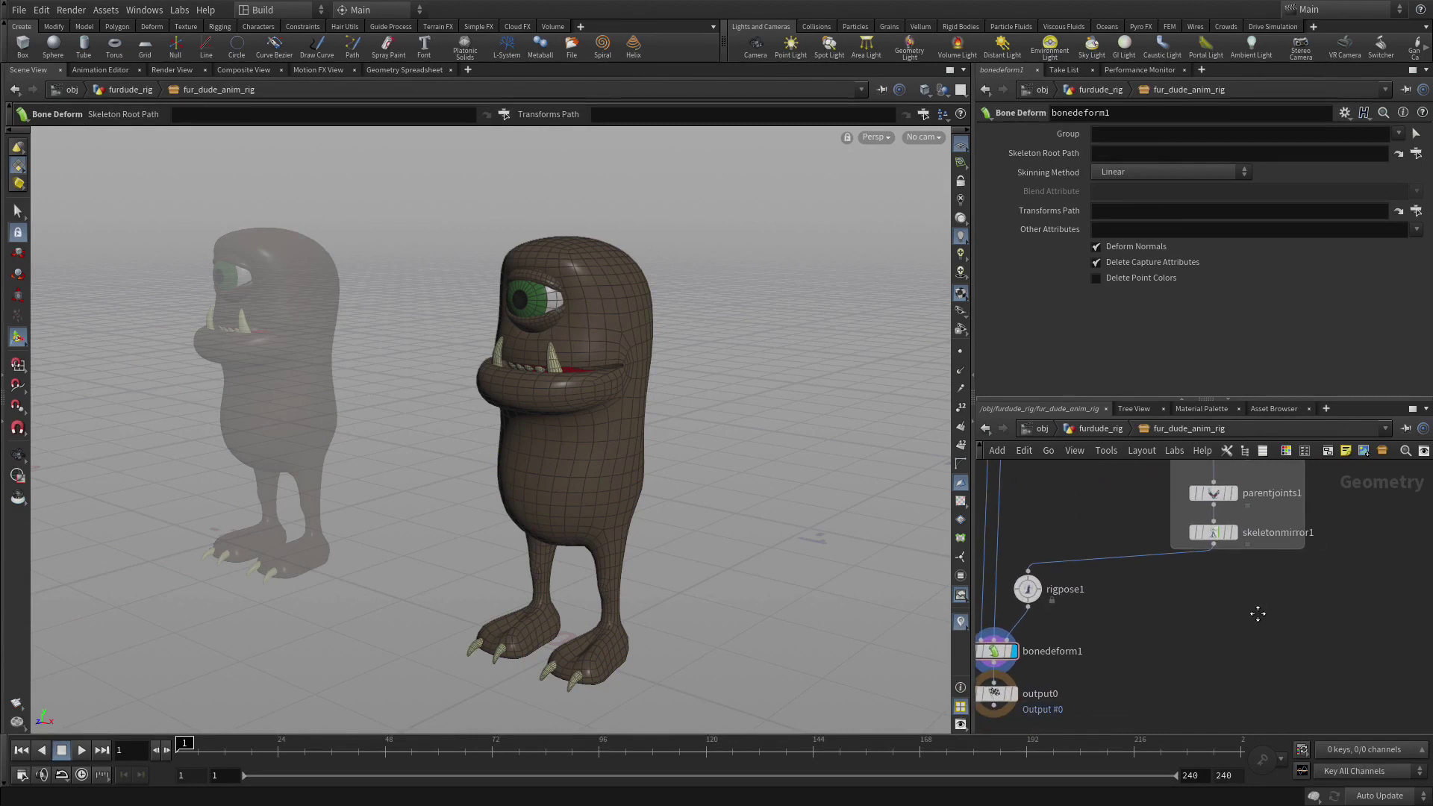
key("Tab")
type("dele")
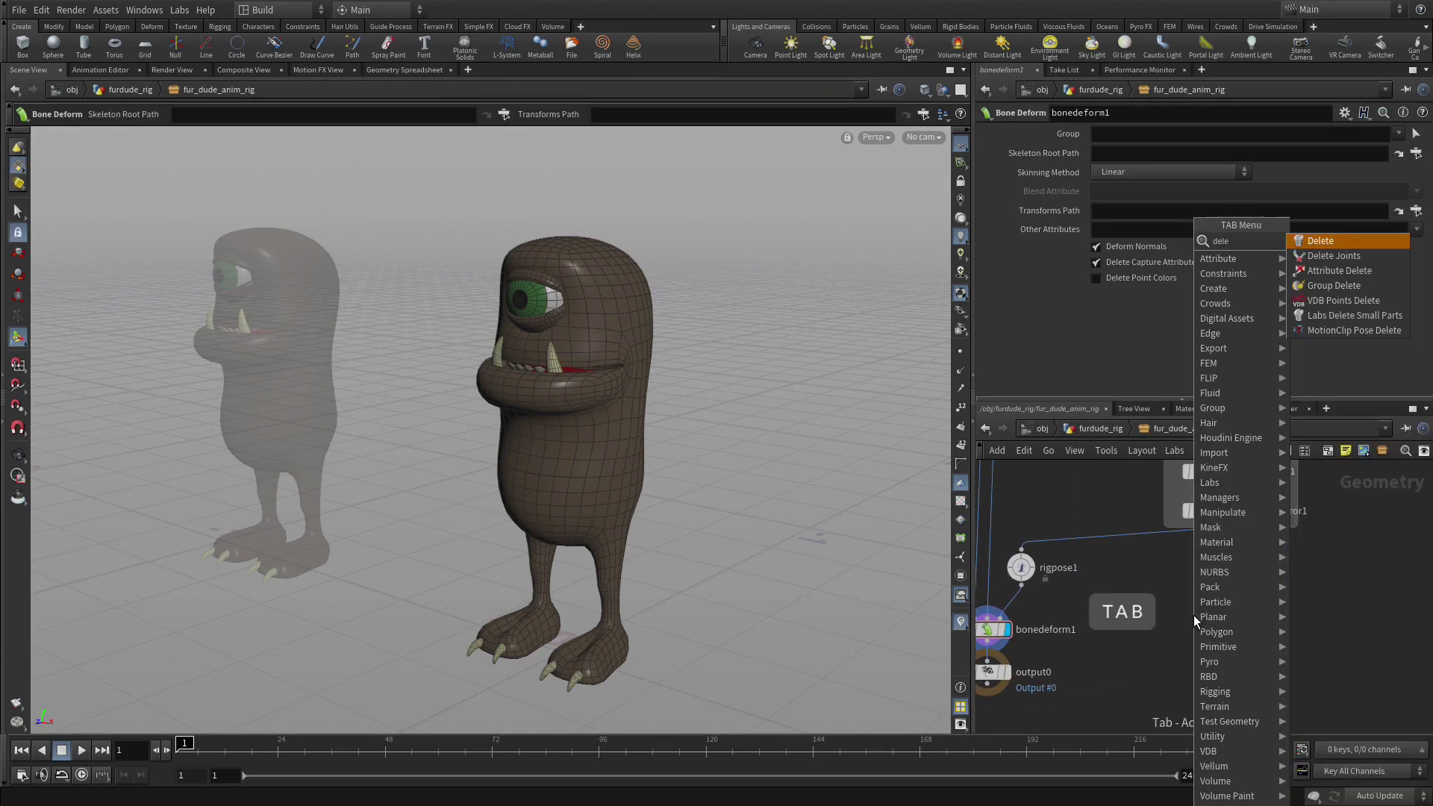
key("Return")
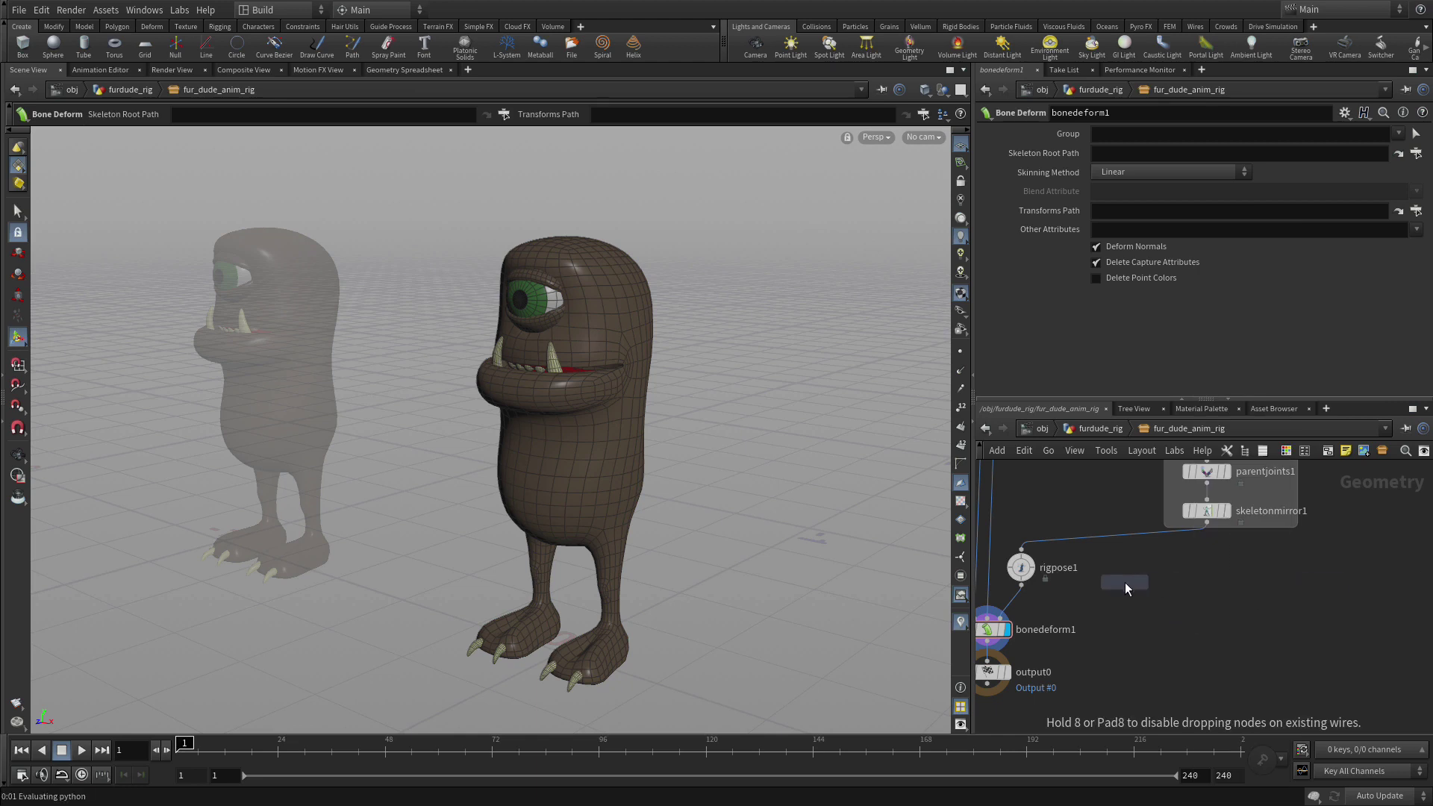
left_click(1206, 574)
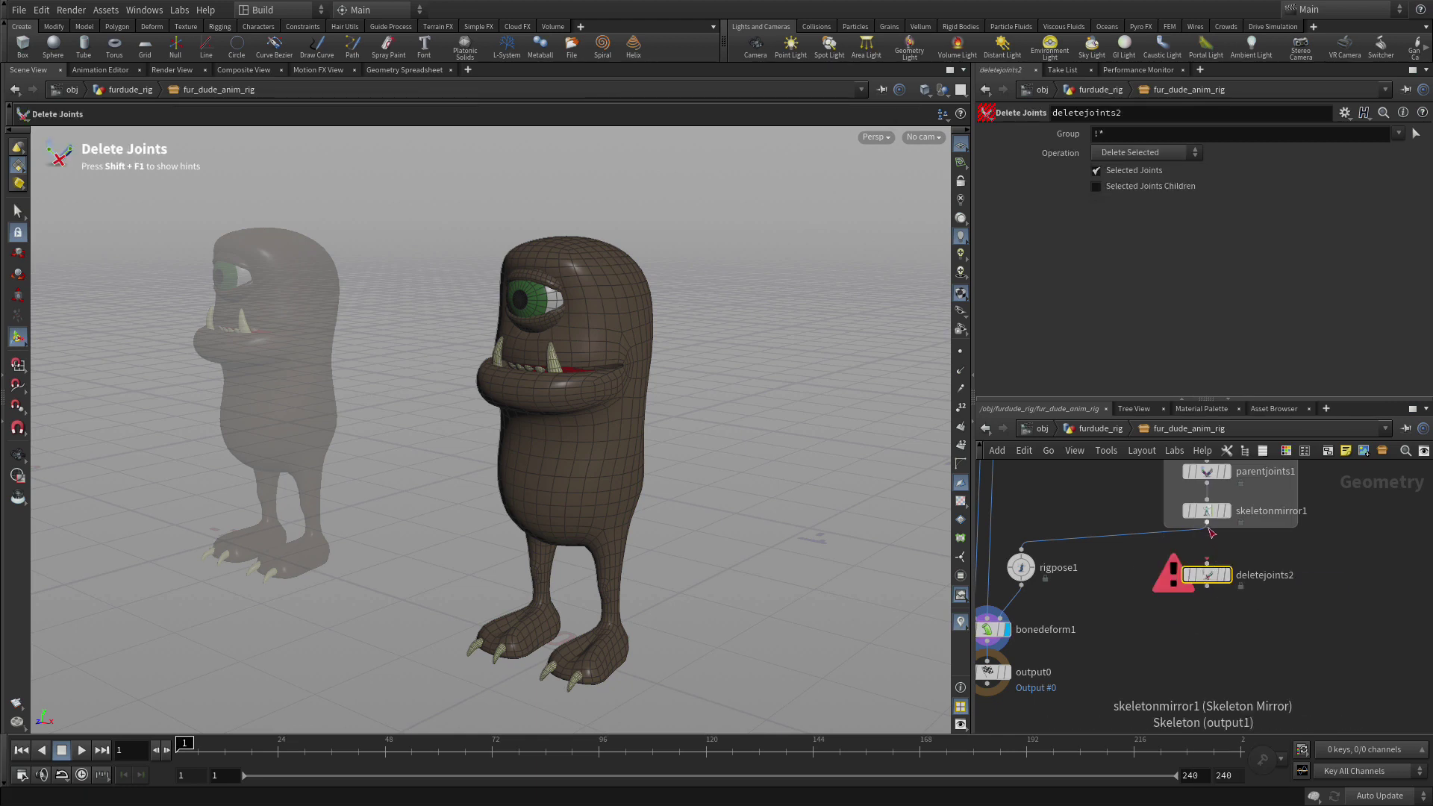
left_click(1207, 522)
left_click(1207, 569)
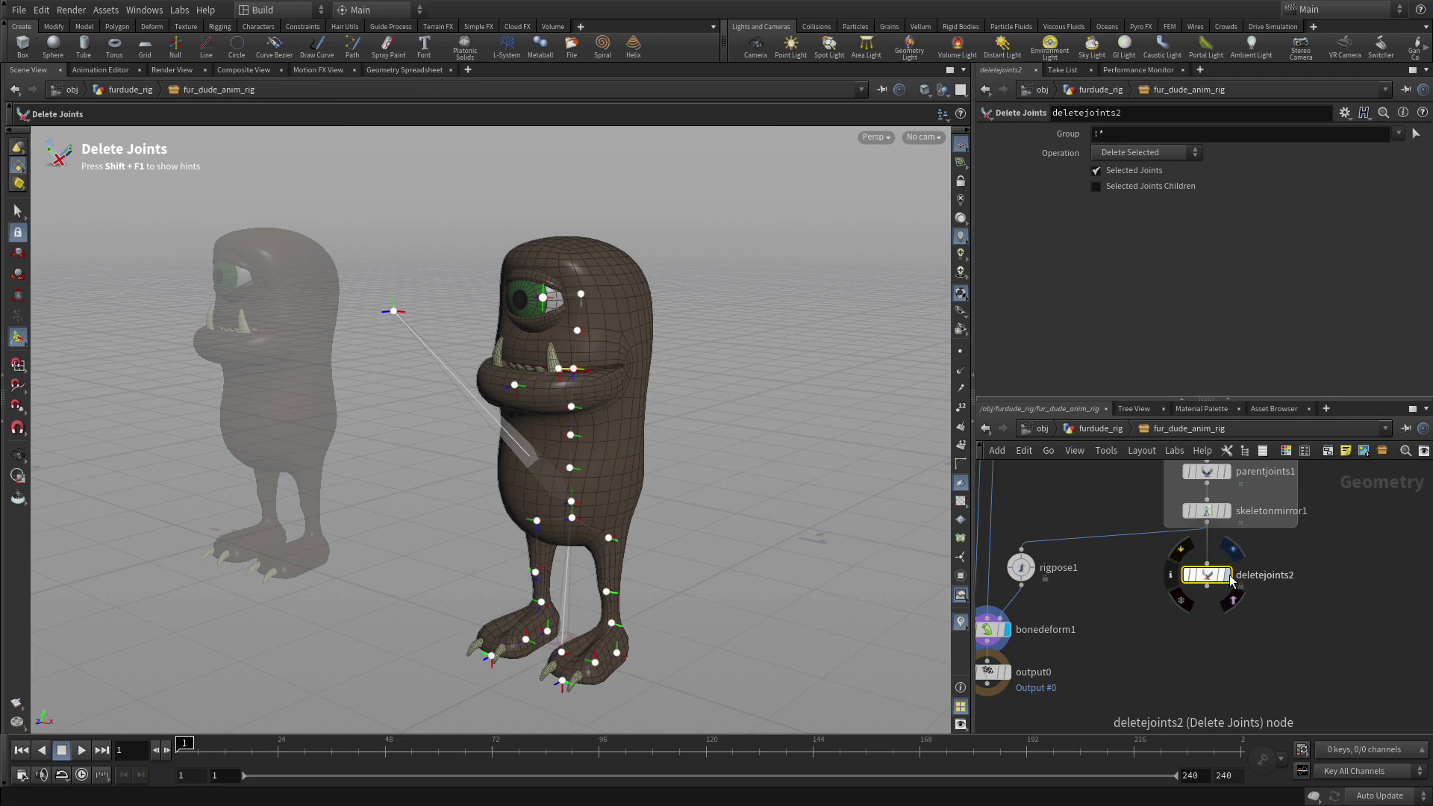
key("r")
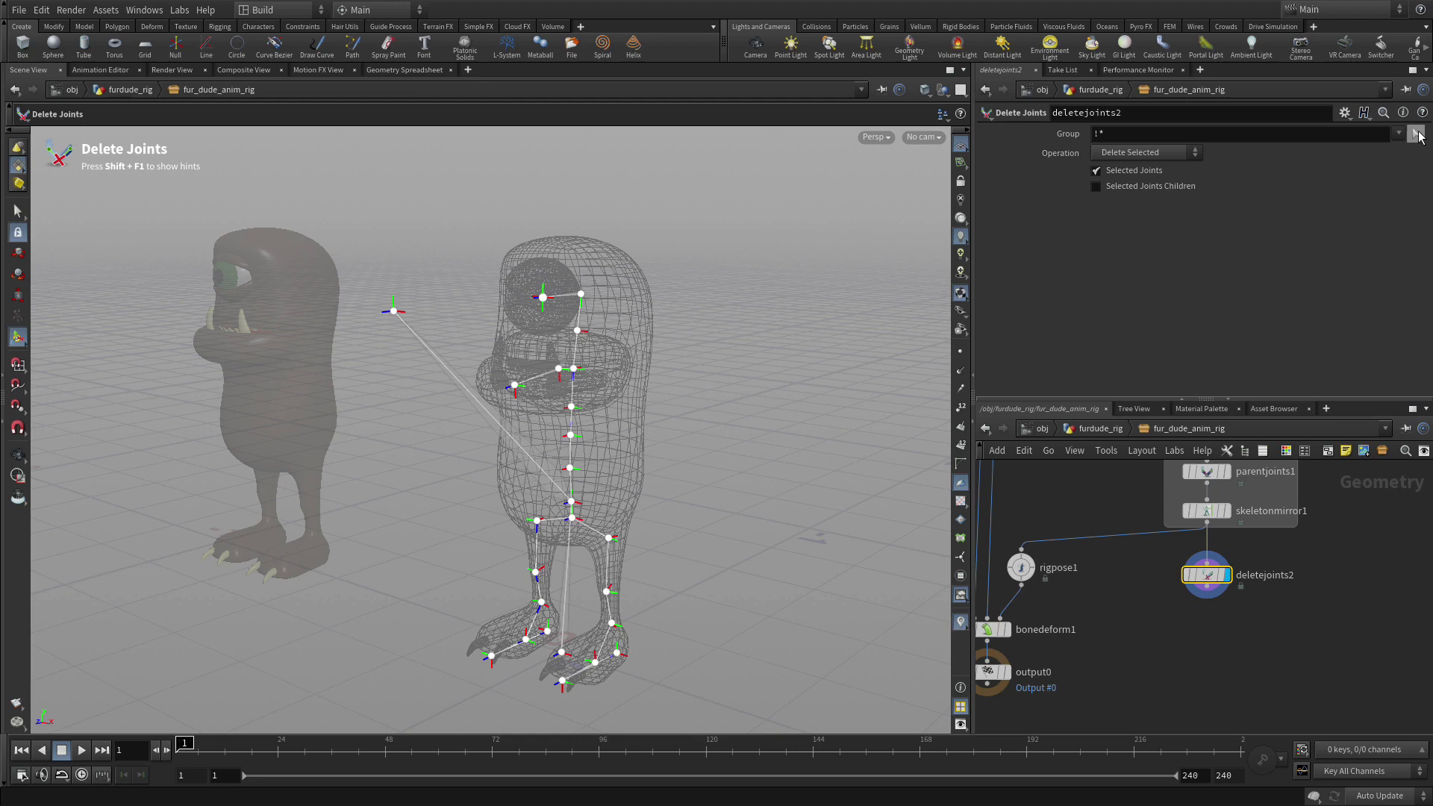
Set the Group to the COG, pelvis, furdude_main, l_heel and r_heel joints
left_click(1416, 133)
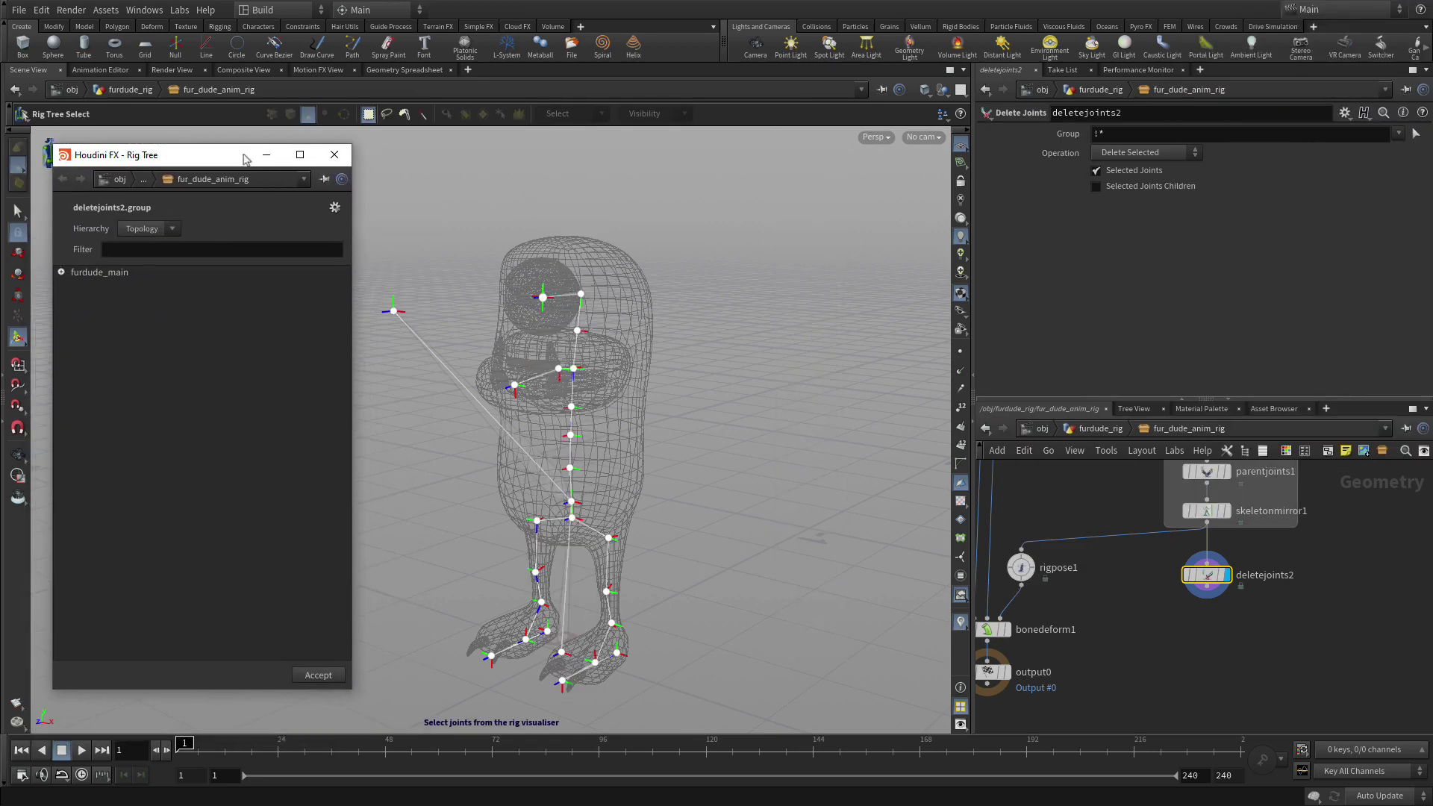
left_click(571, 520)
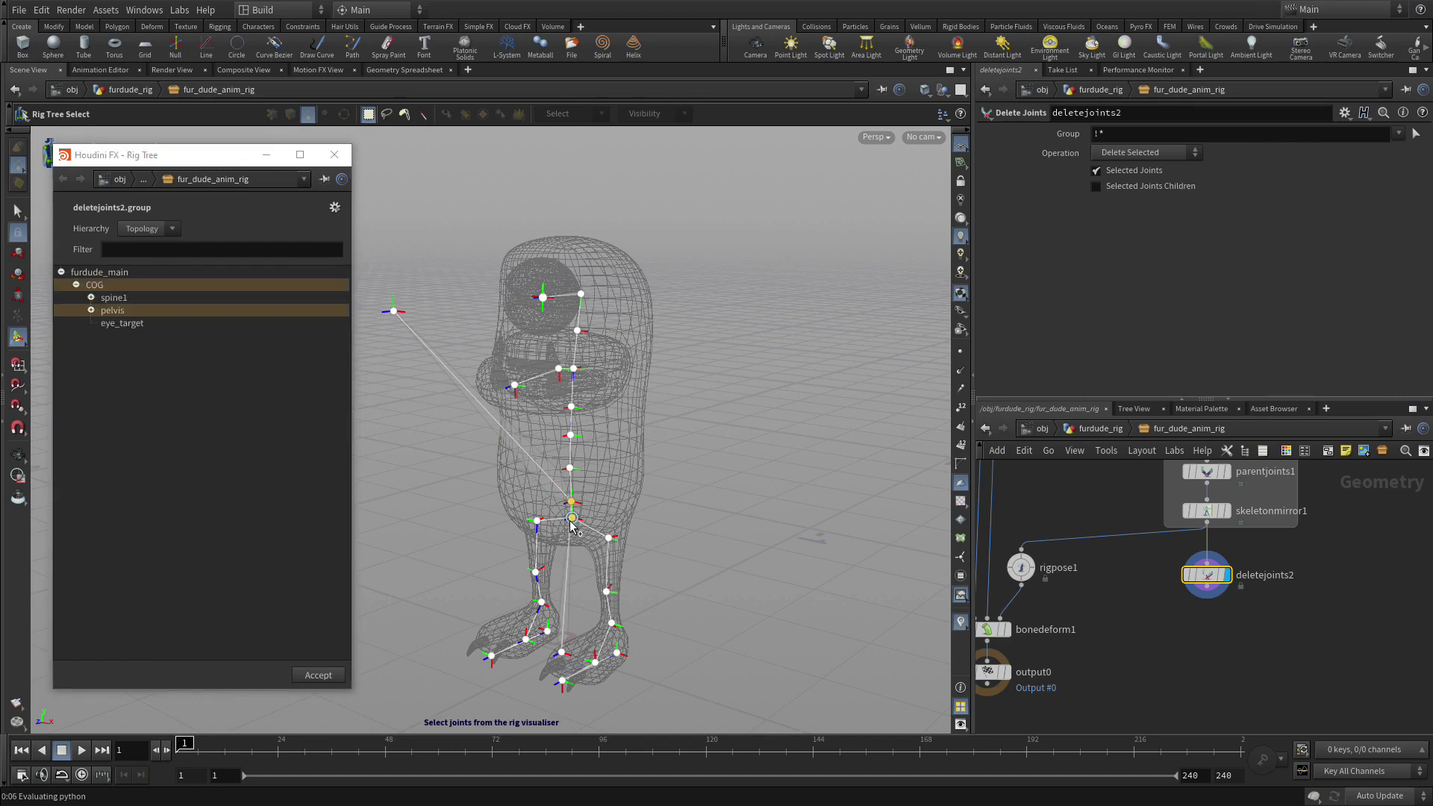
left_click(561, 652, "shift")
left_click(547, 632, "shift")
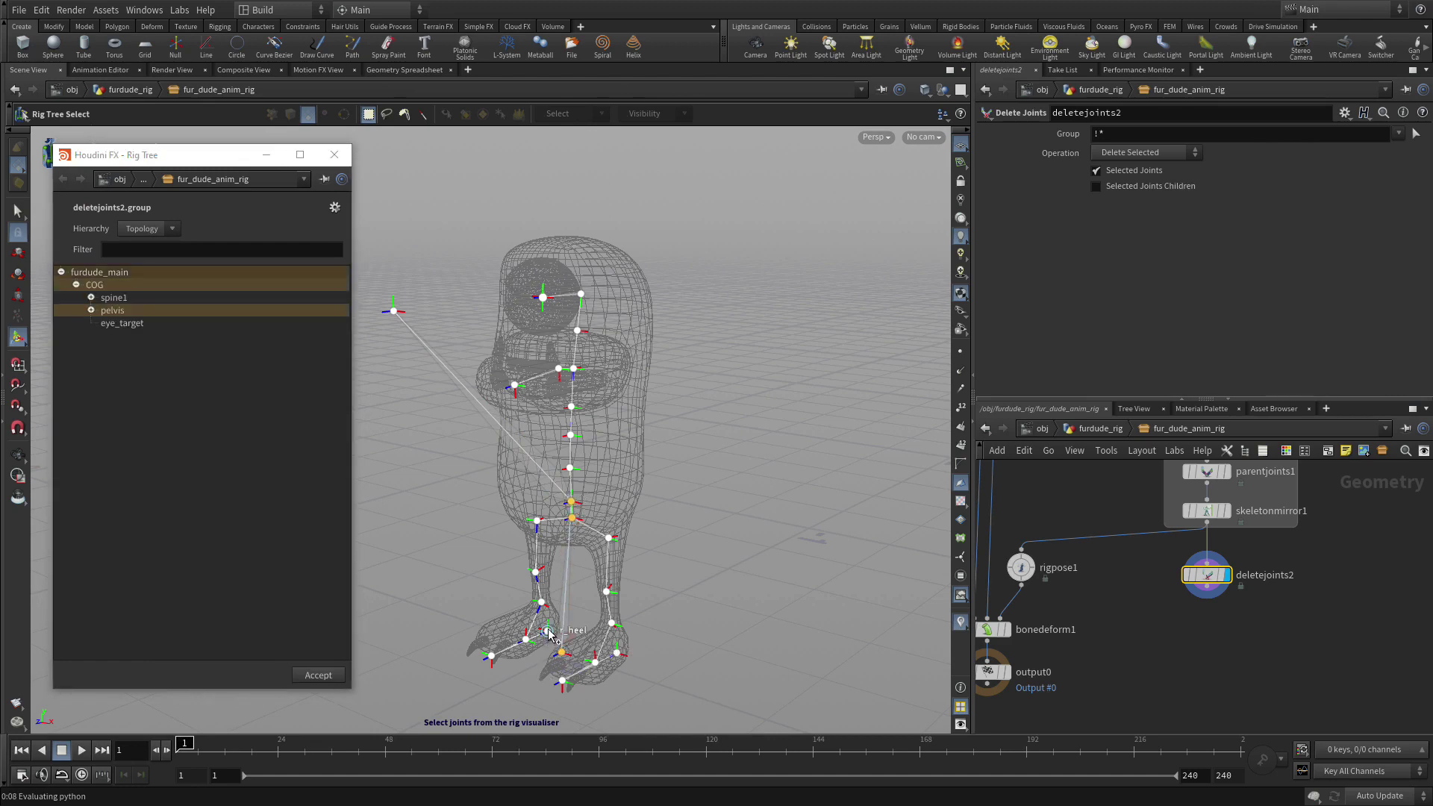
left_click(616, 654, "shift")
key("Return")
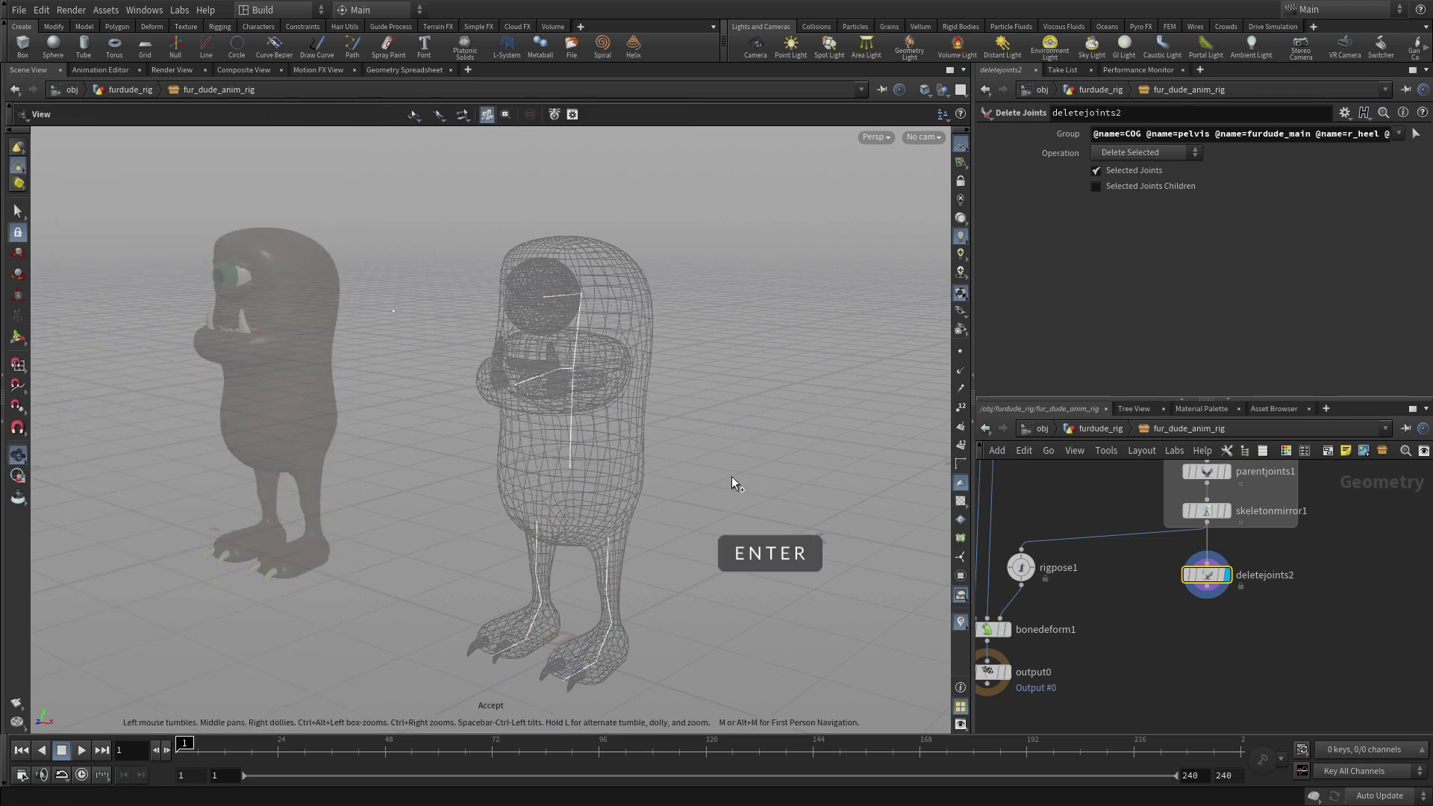
Set the Delete Joints Operation to Delete Non-Selected
left_click(1122, 153)
left_click(1117, 181)
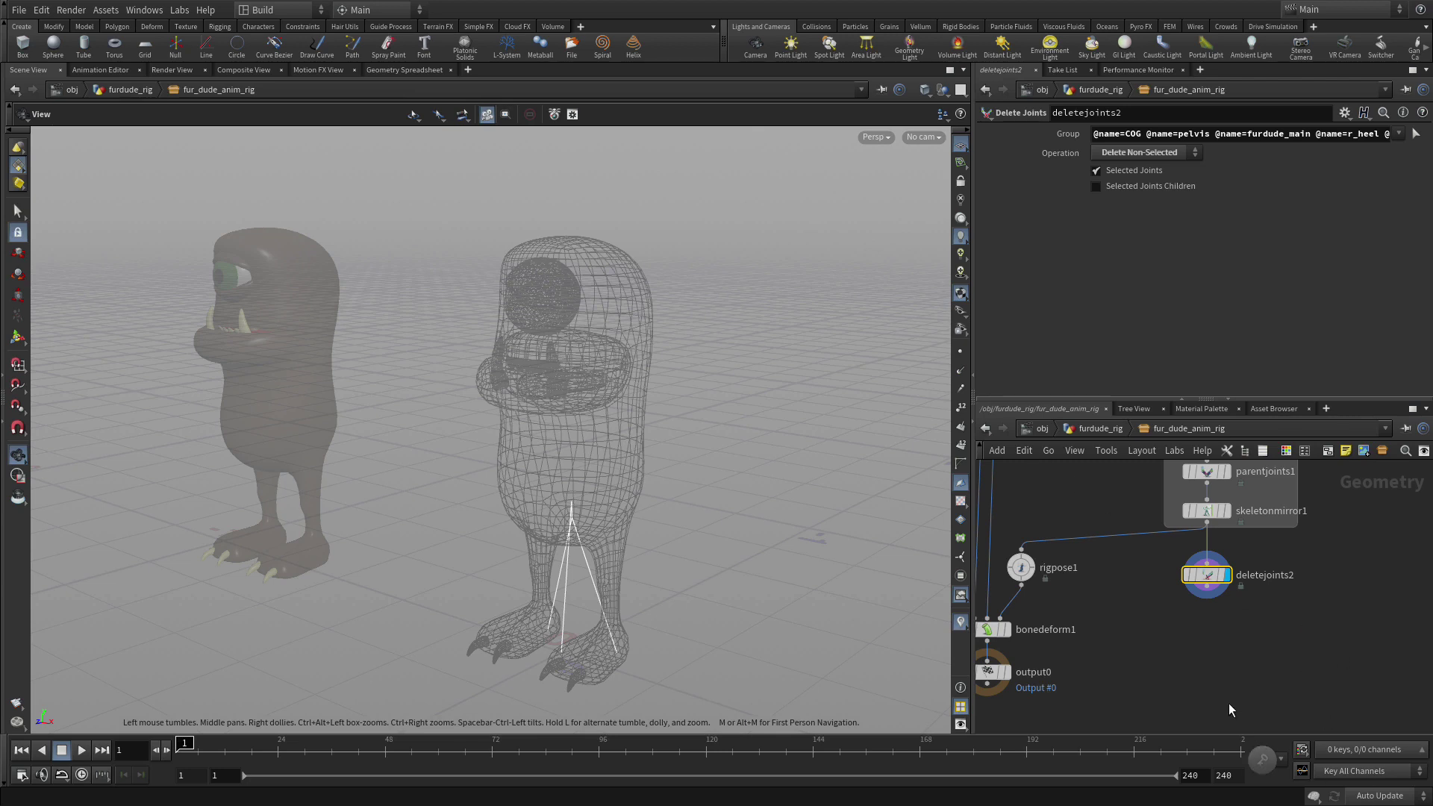
middle_click_drag(1229, 703, 1225, 662)
scroll(1196, 614, "up", 1)
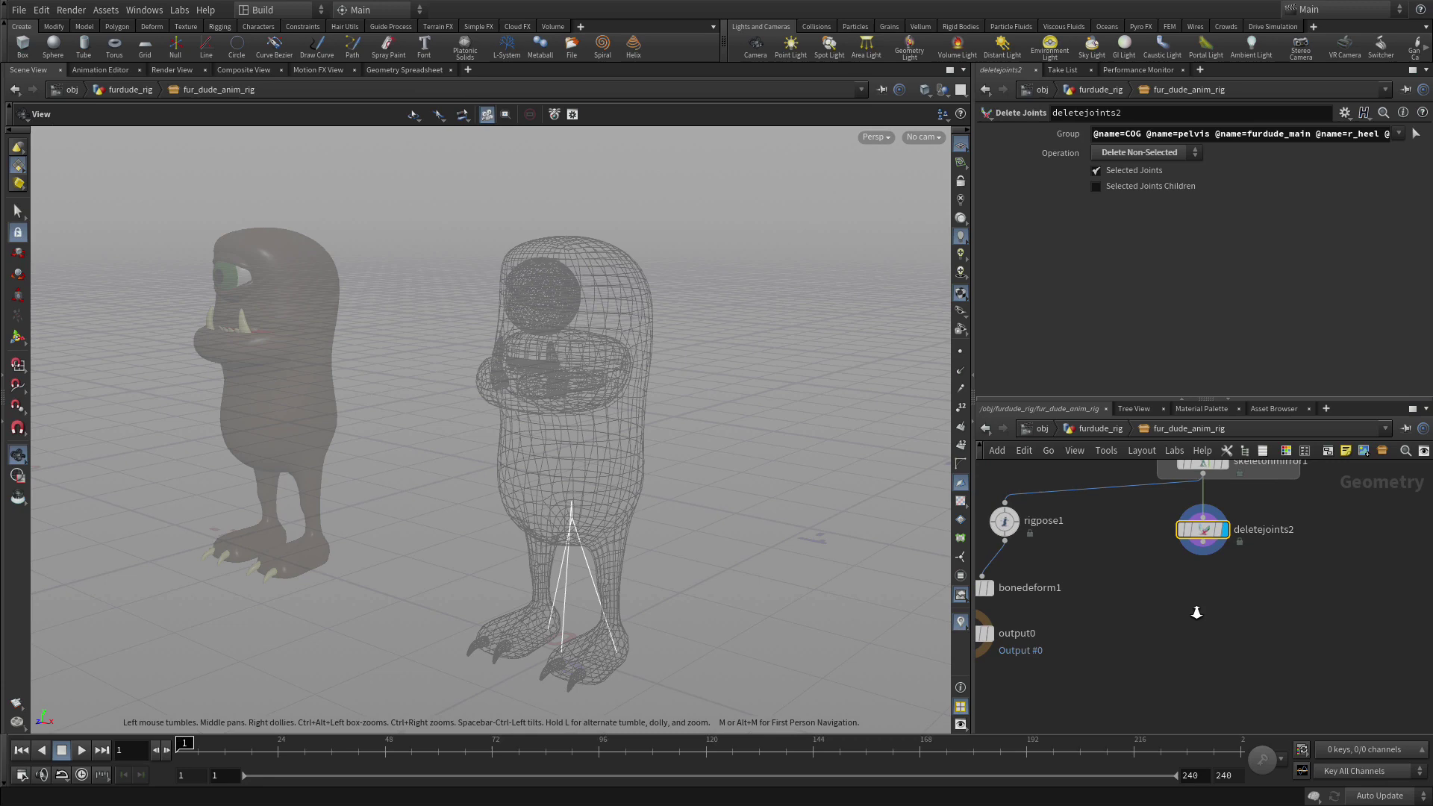
Add a Parent Joints node (parentjoints2) below deletejoints2 and wire it in
key("Tab")
type("rig")
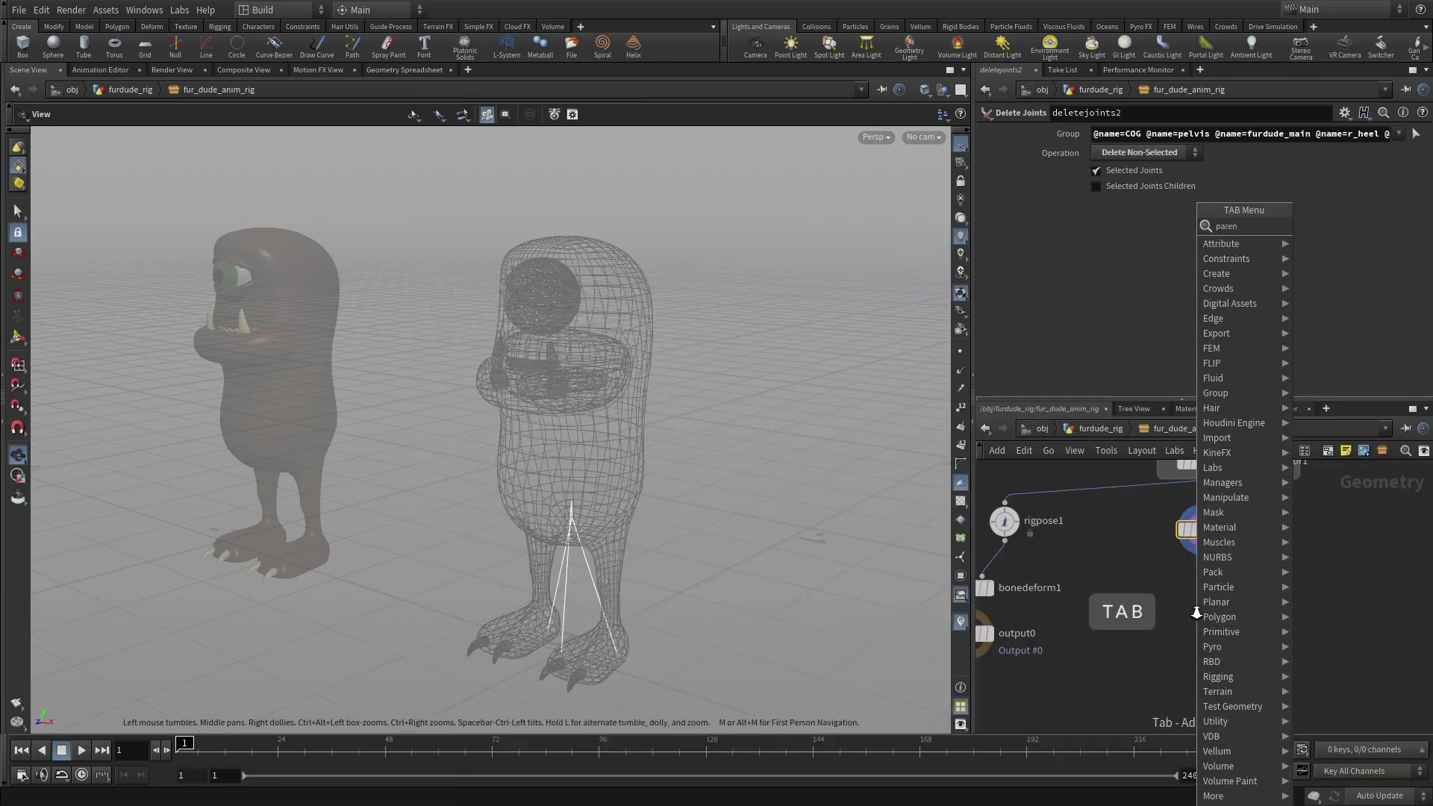
key("Return")
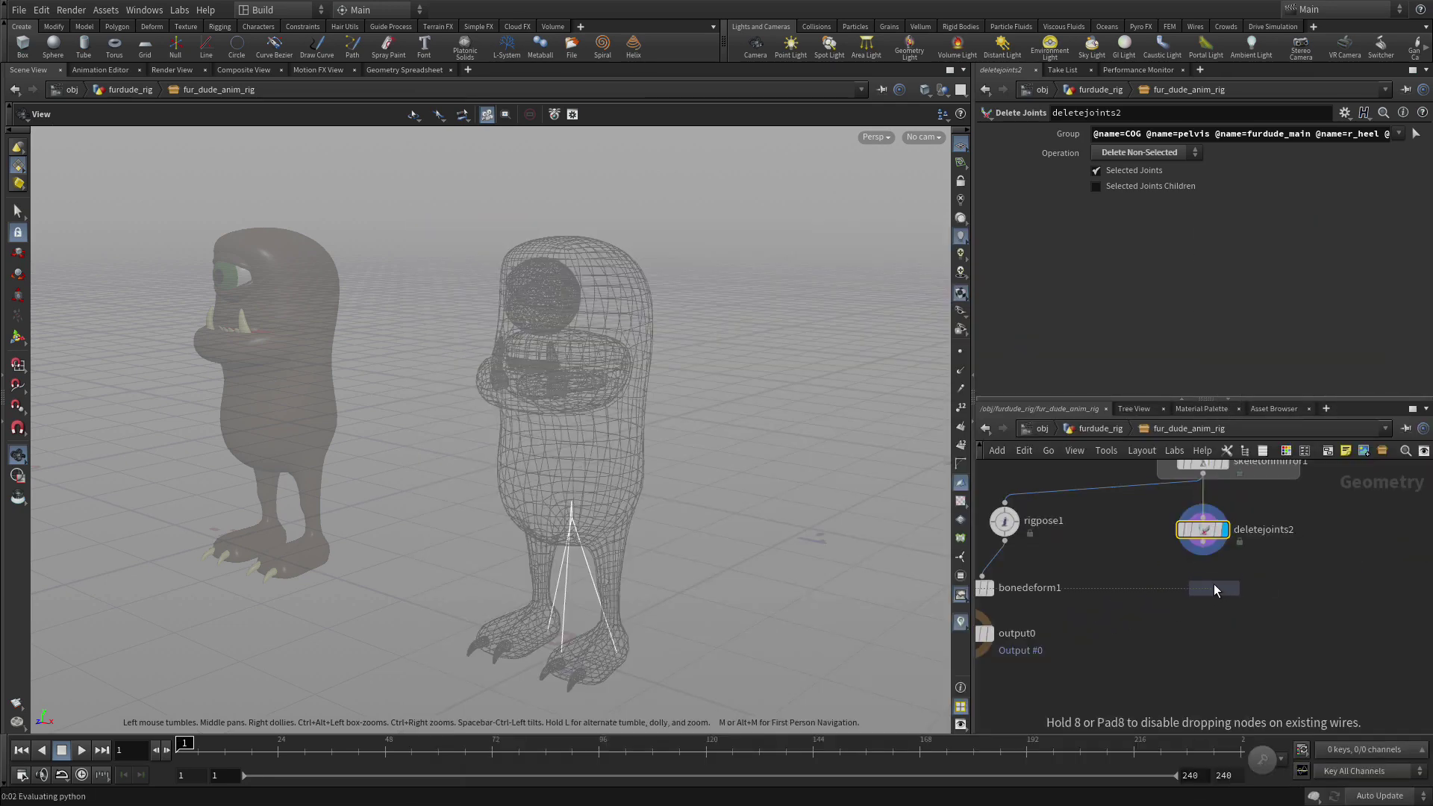
left_click(1207, 589)
left_click(1204, 579)
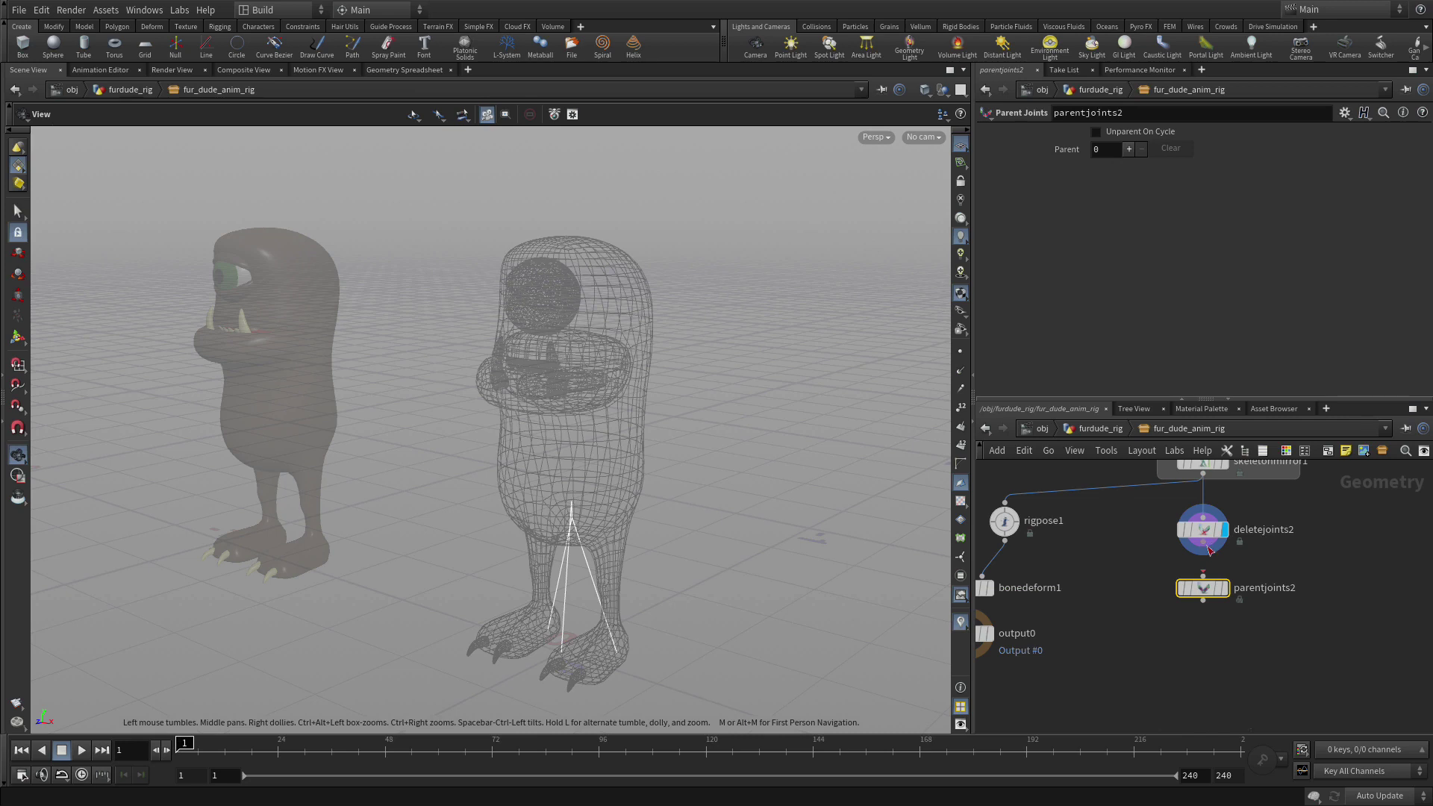
left_click(1206, 573)
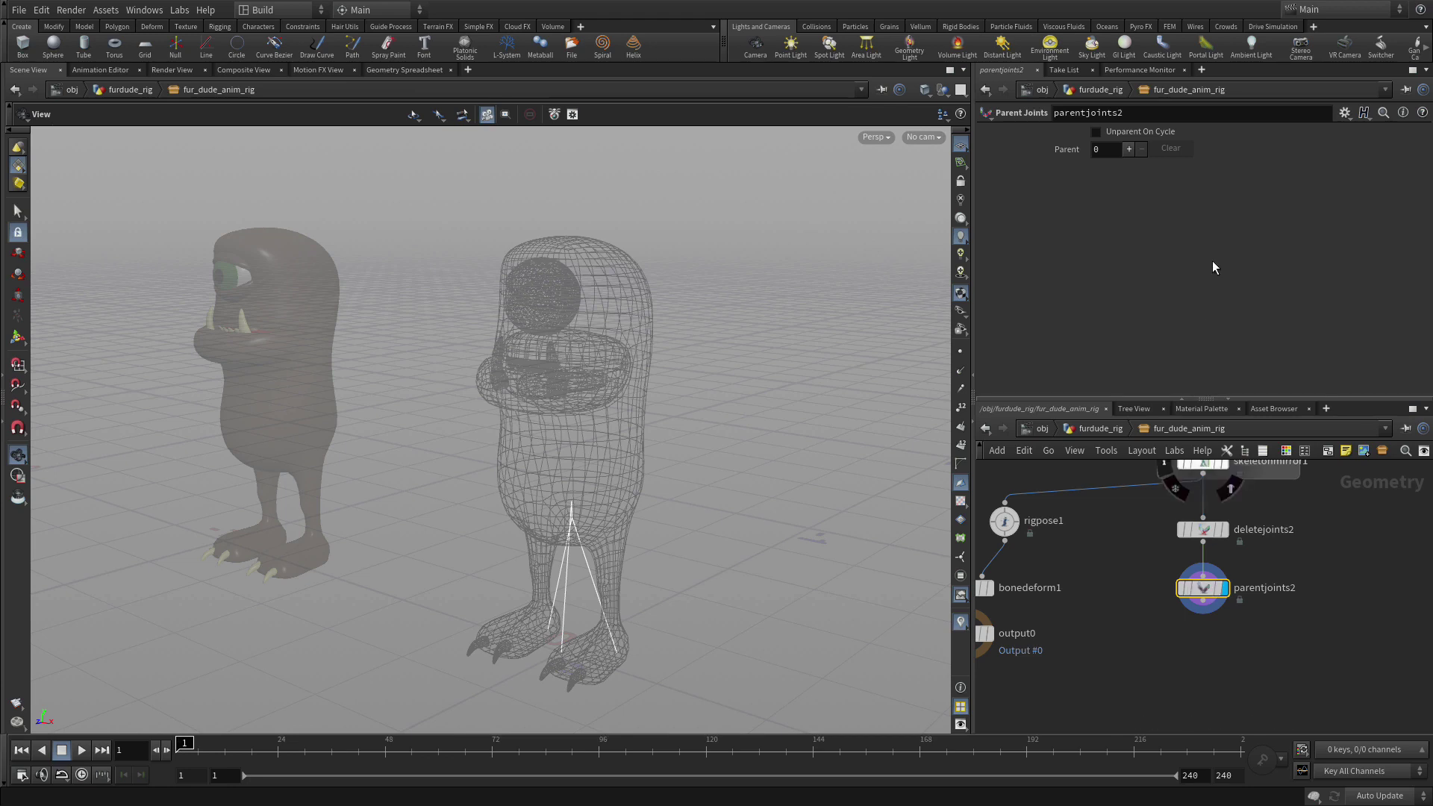
Add a Parent entry that reparents r_heel and l_heel under furdude_main
left_click(1129, 148)
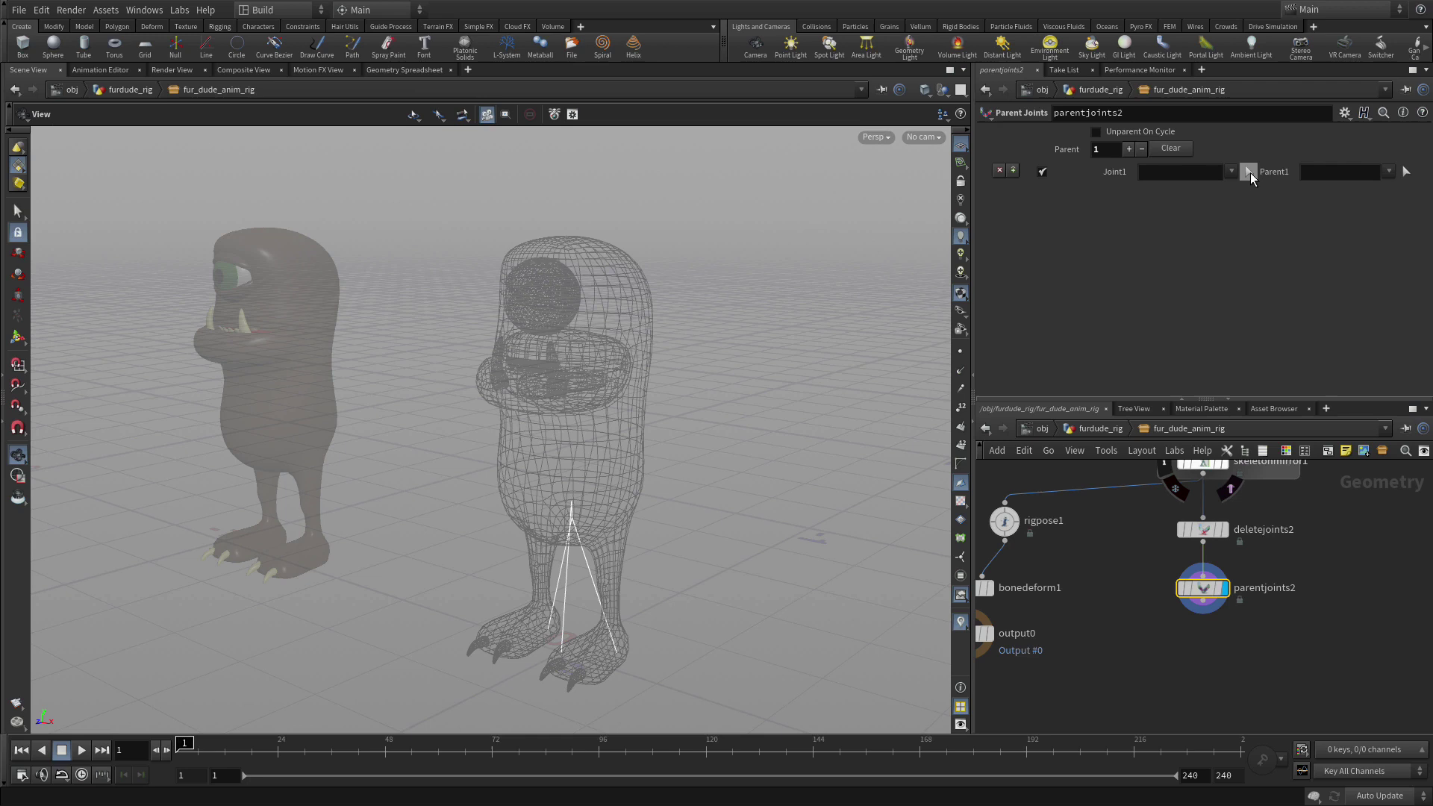
left_click(1249, 172)
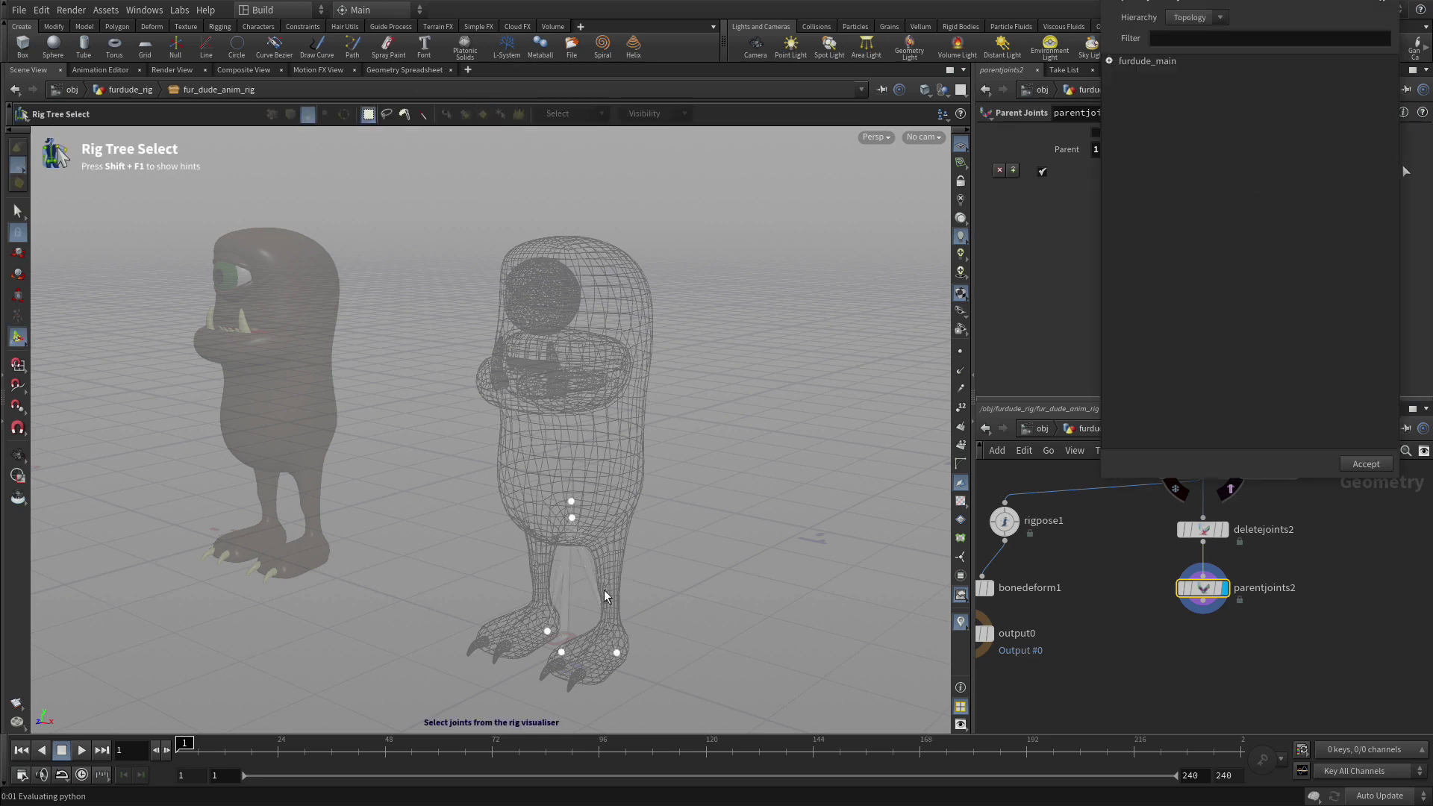
left_click(552, 637)
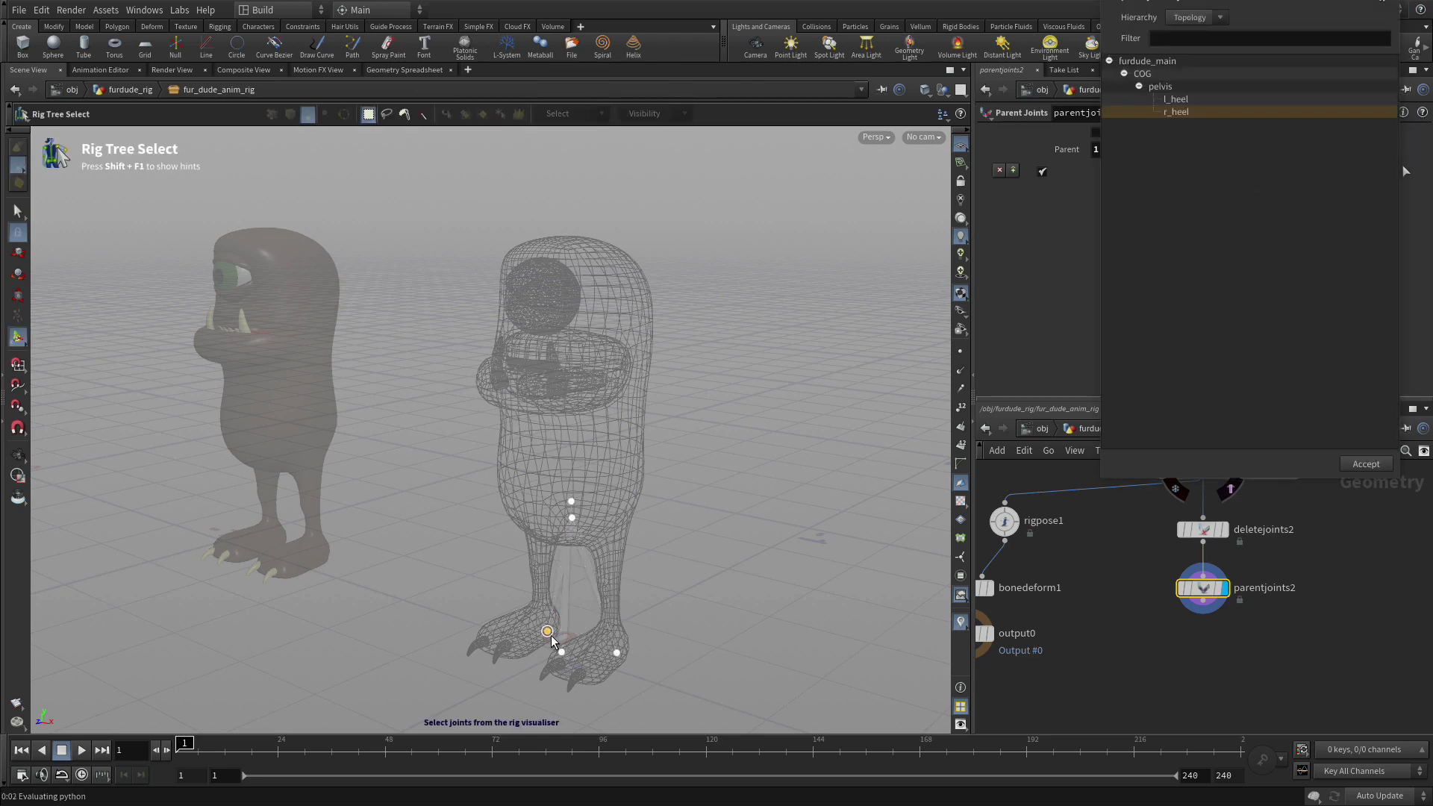
left_click(617, 653, "shift")
key("Return")
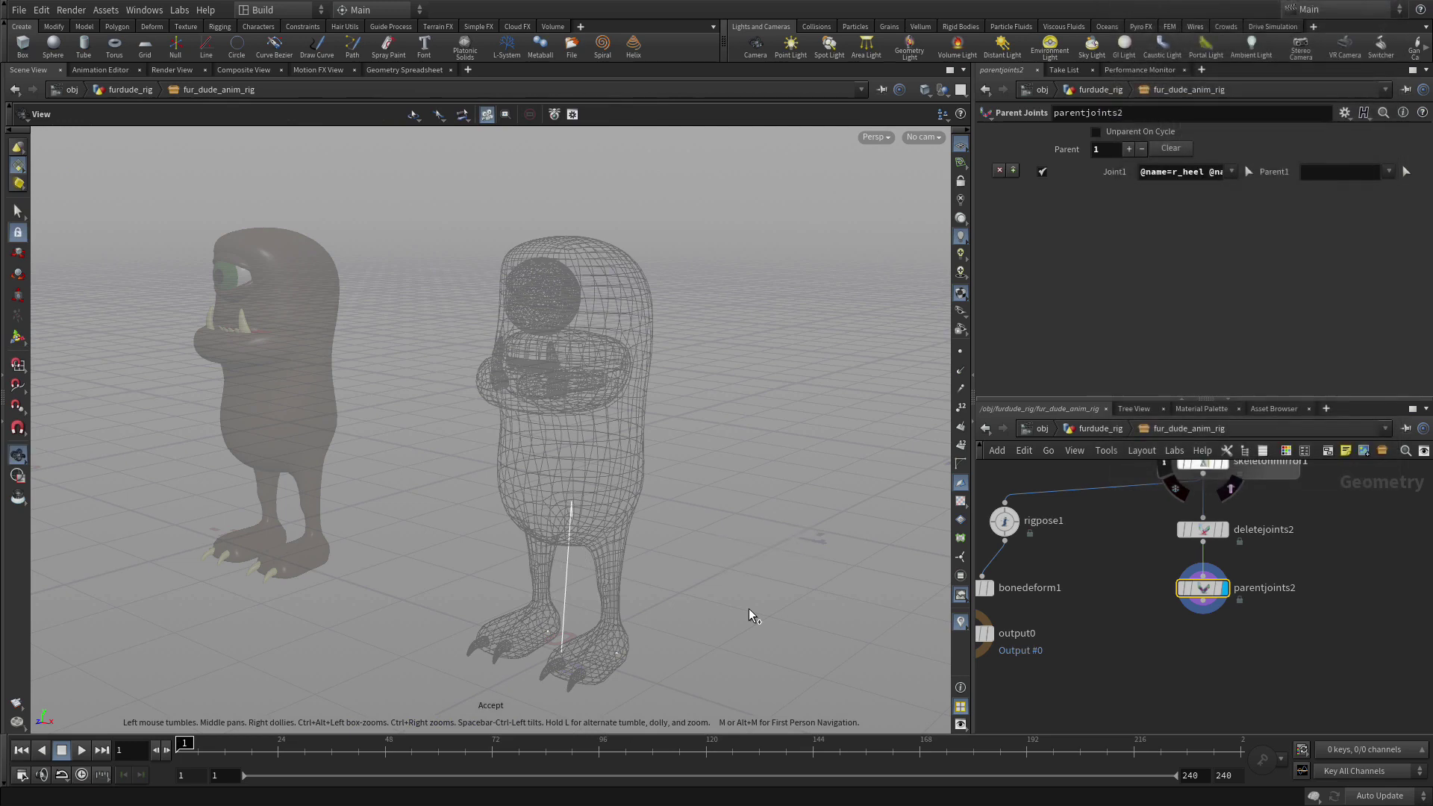
left_click(1407, 172)
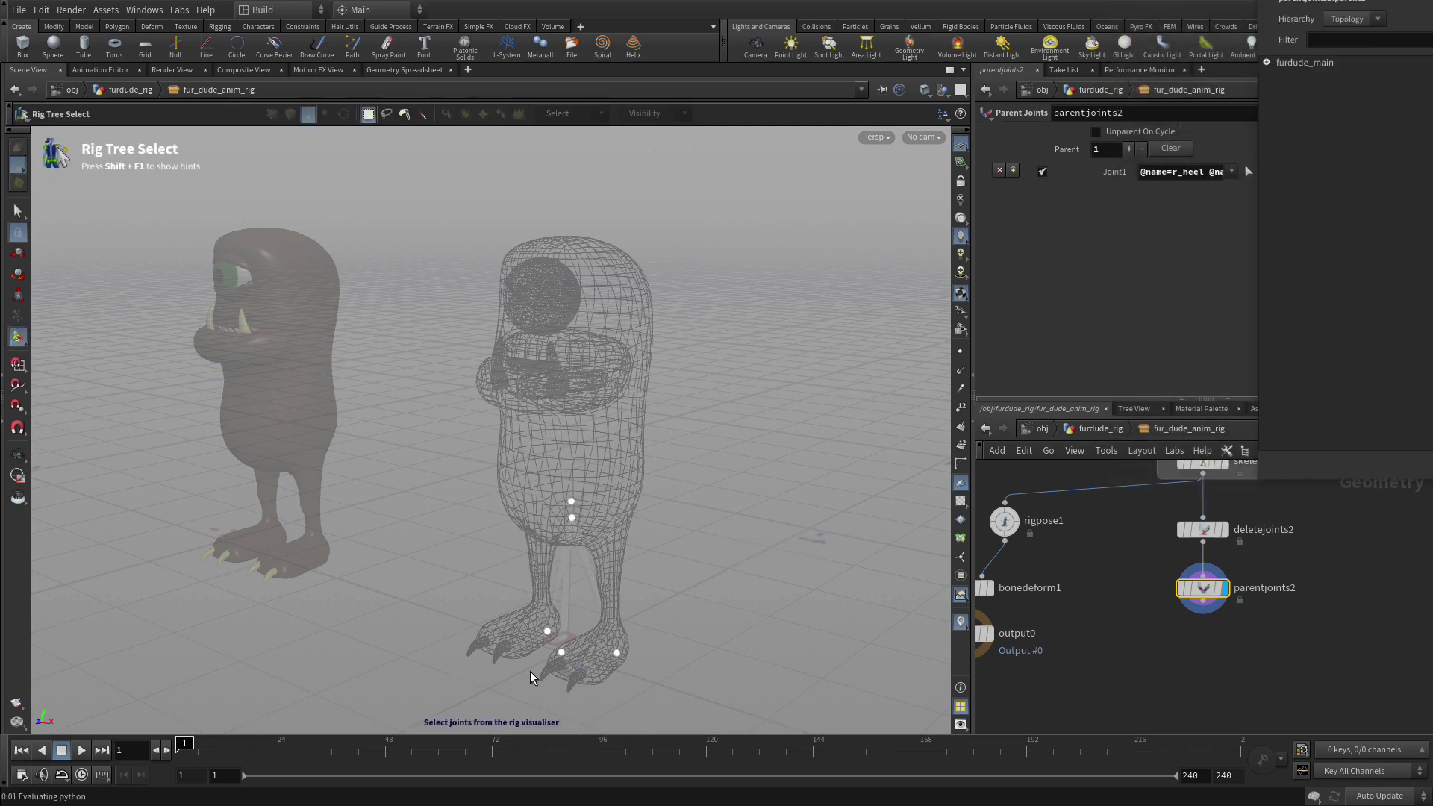
left_click(561, 654)
key("Return")
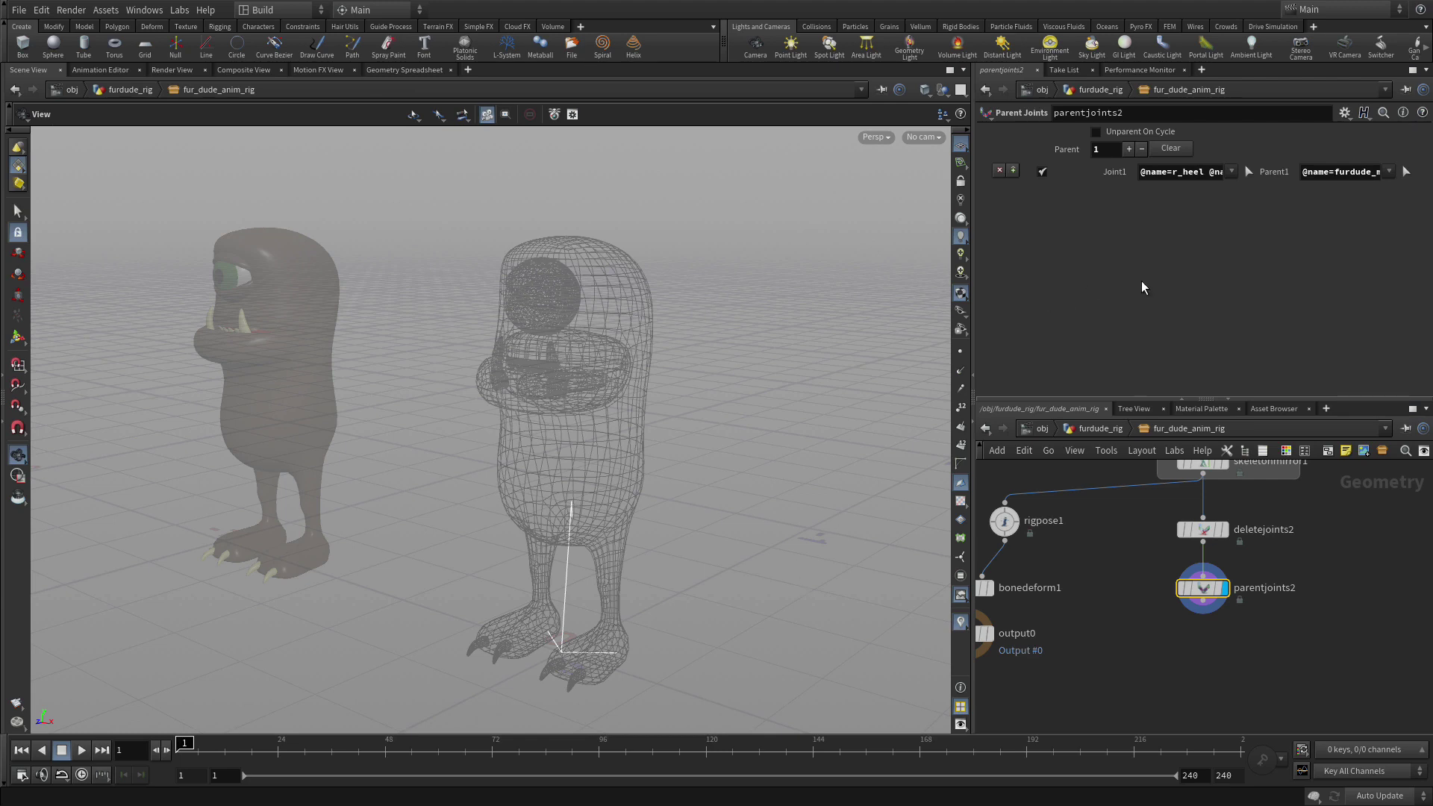
scroll(1243, 649, "down", 5)
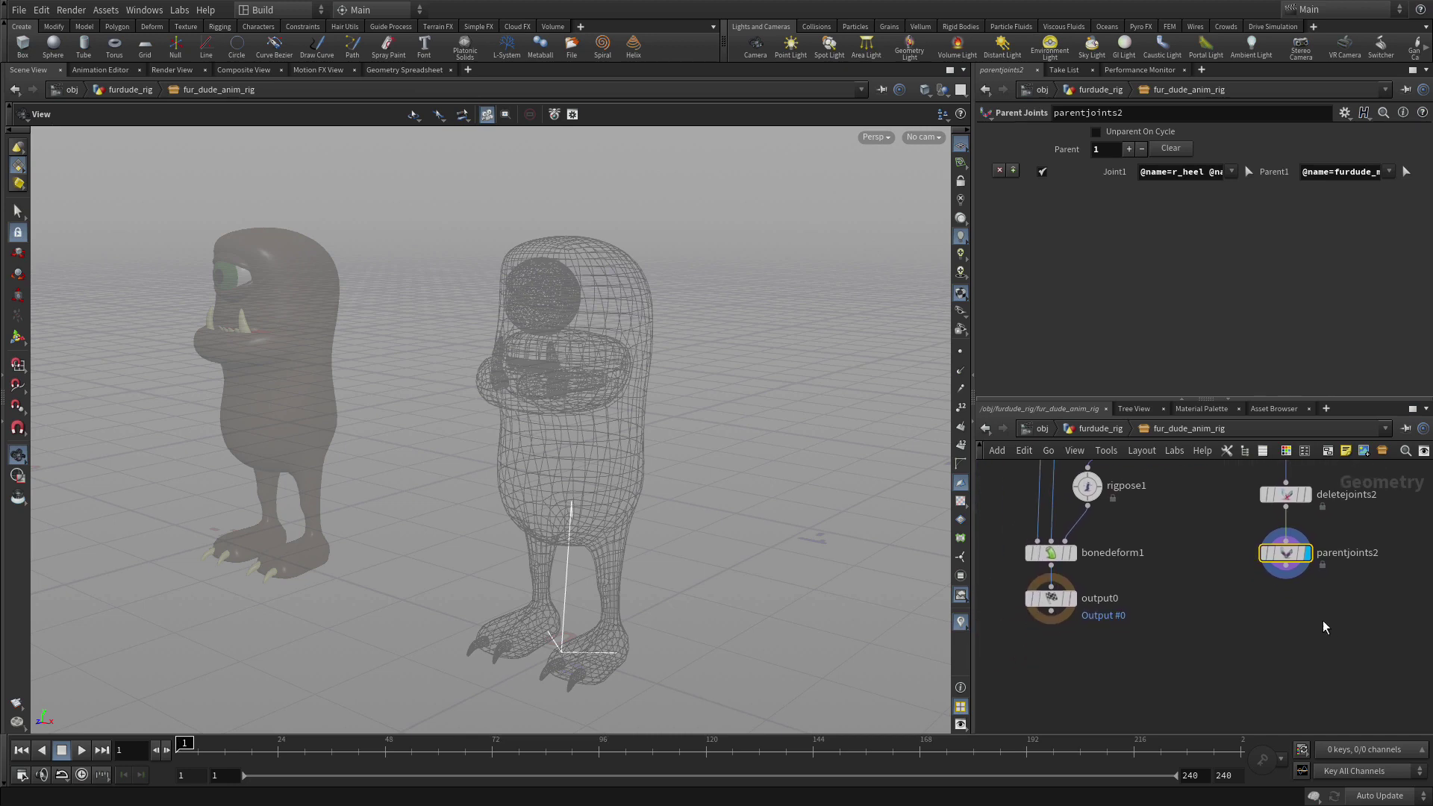
middle_click_drag(1224, 631, 1185, 615)
mouse_move(1199, 661)
left_mouse_down()
mouse_move(1103, 526)
mouse_move(1178, 660)
mouse_move(1187, 649)
left_mouse_up()
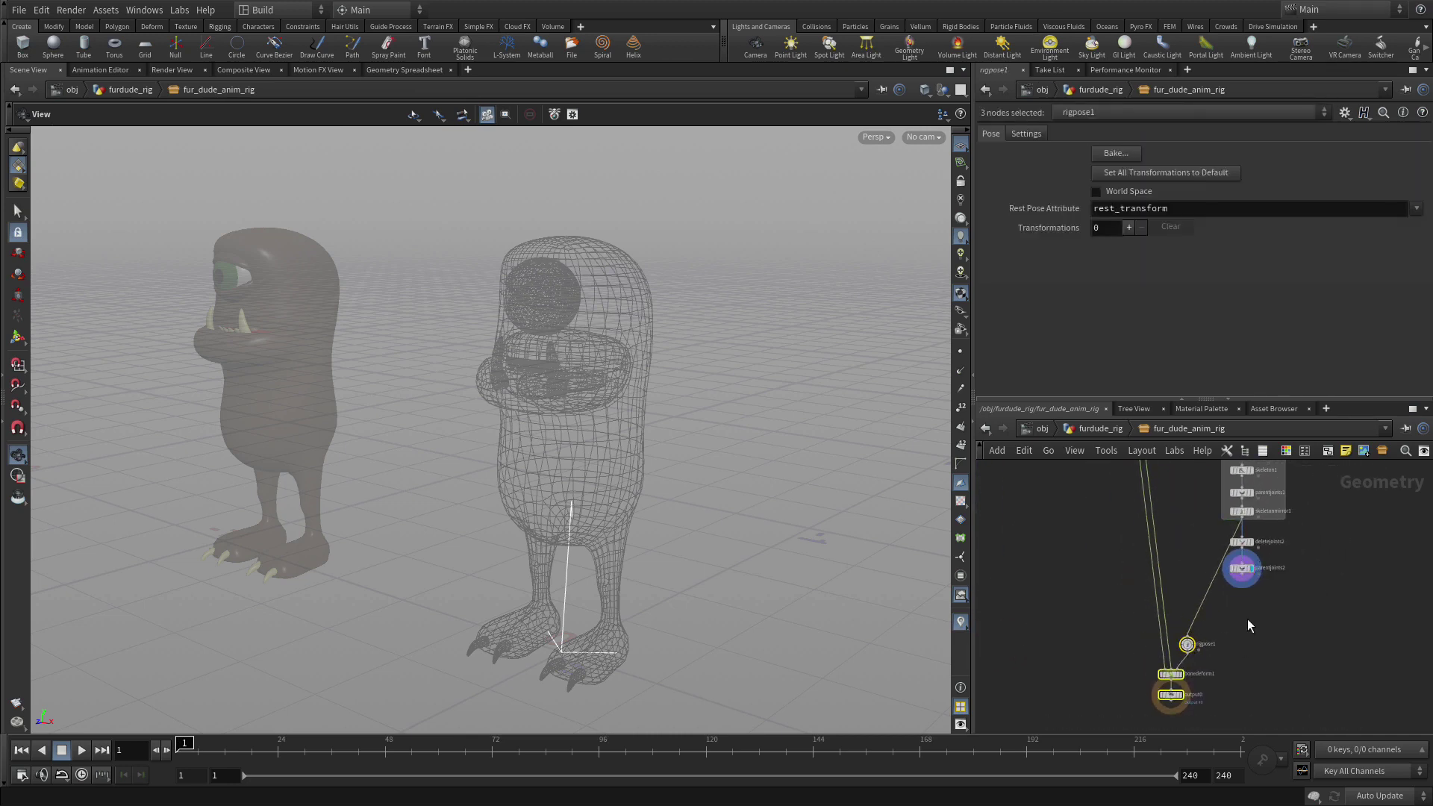
Wire parentjoints2 into rigpose1 and make rigpose1 the display node
left_click(1248, 620)
left_click(1243, 583)
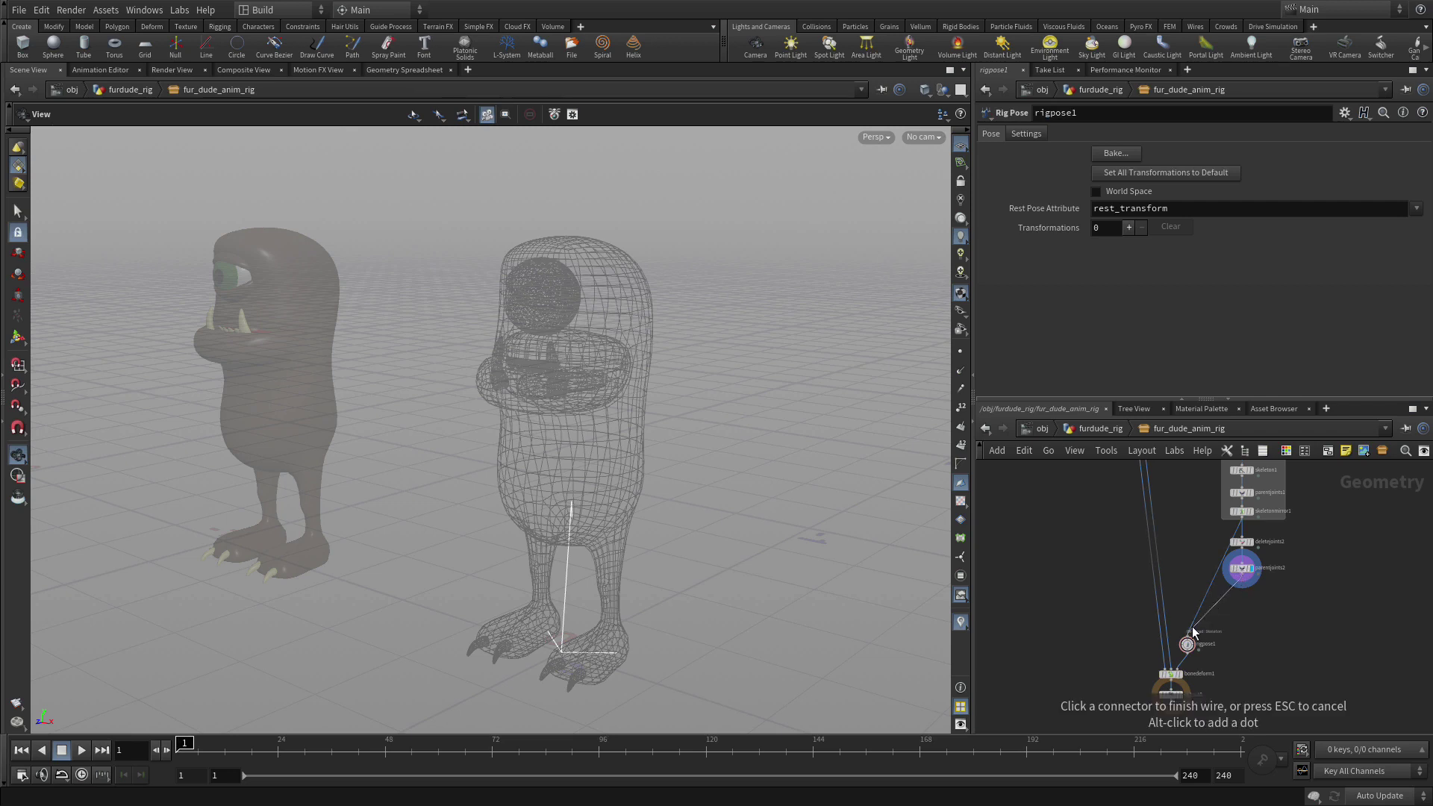
left_click(1189, 636)
left_click_drag(1192, 649, 1245, 612)
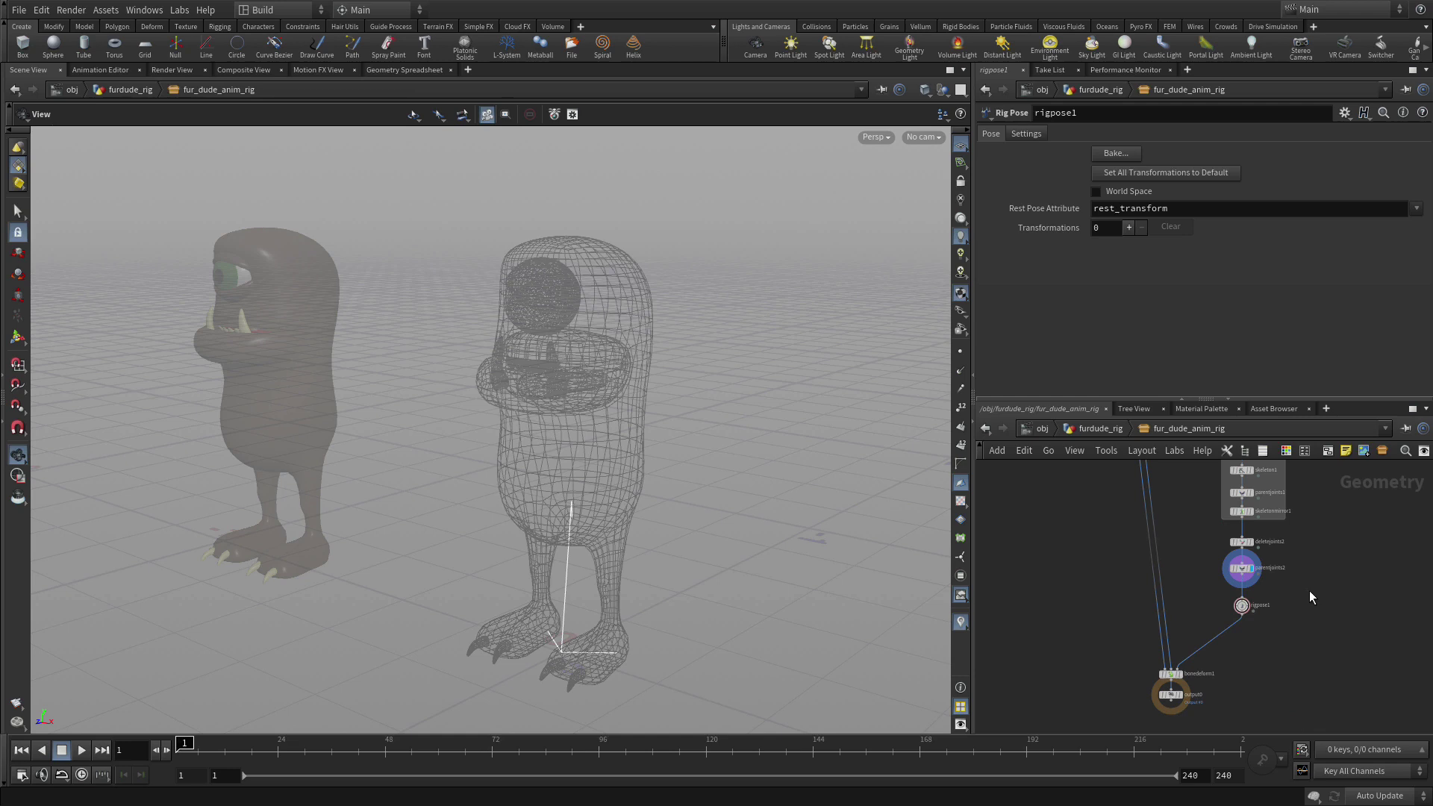
scroll(1310, 590, "up", 3)
middle_click_drag(1235, 659, 1233, 639)
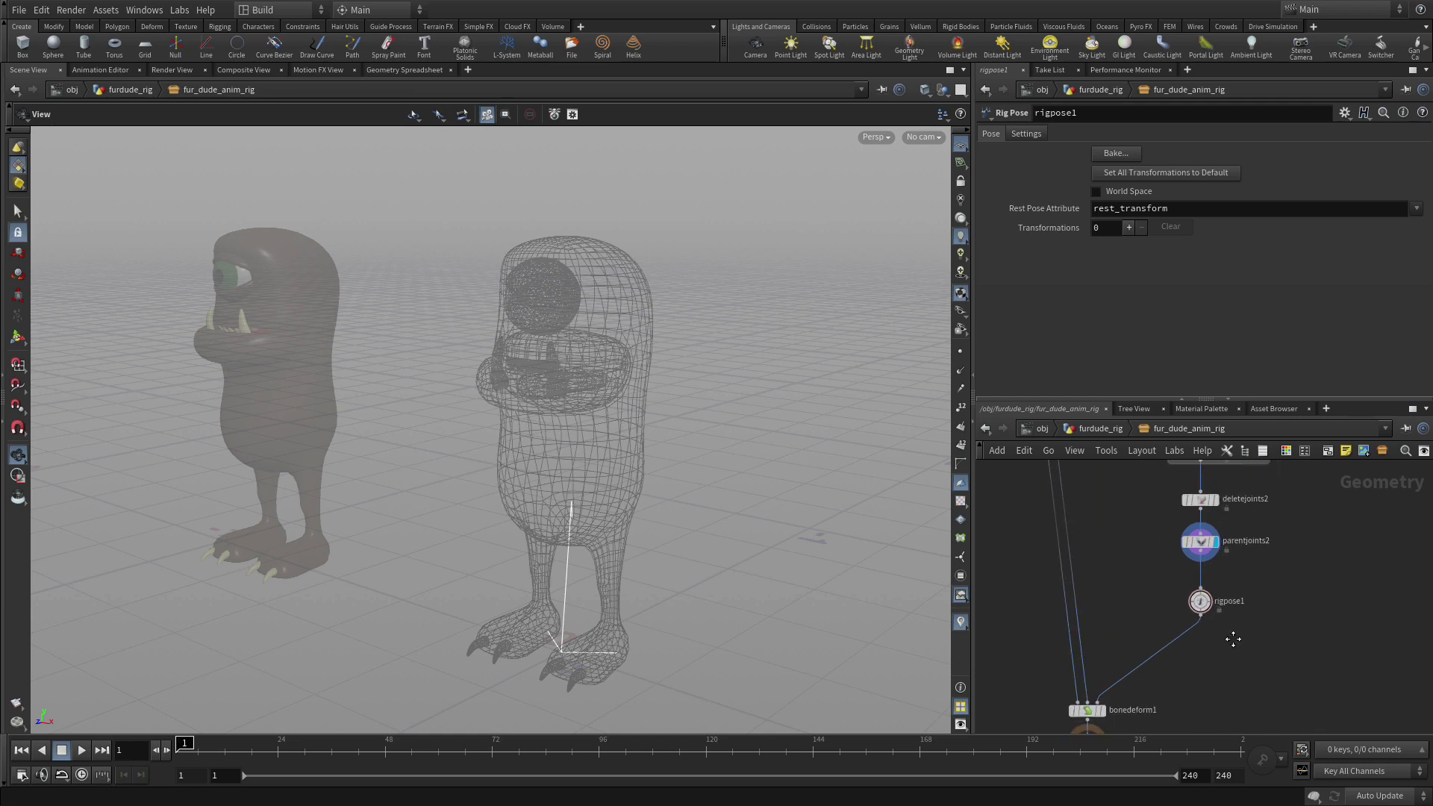
mouse_move(1203, 601)
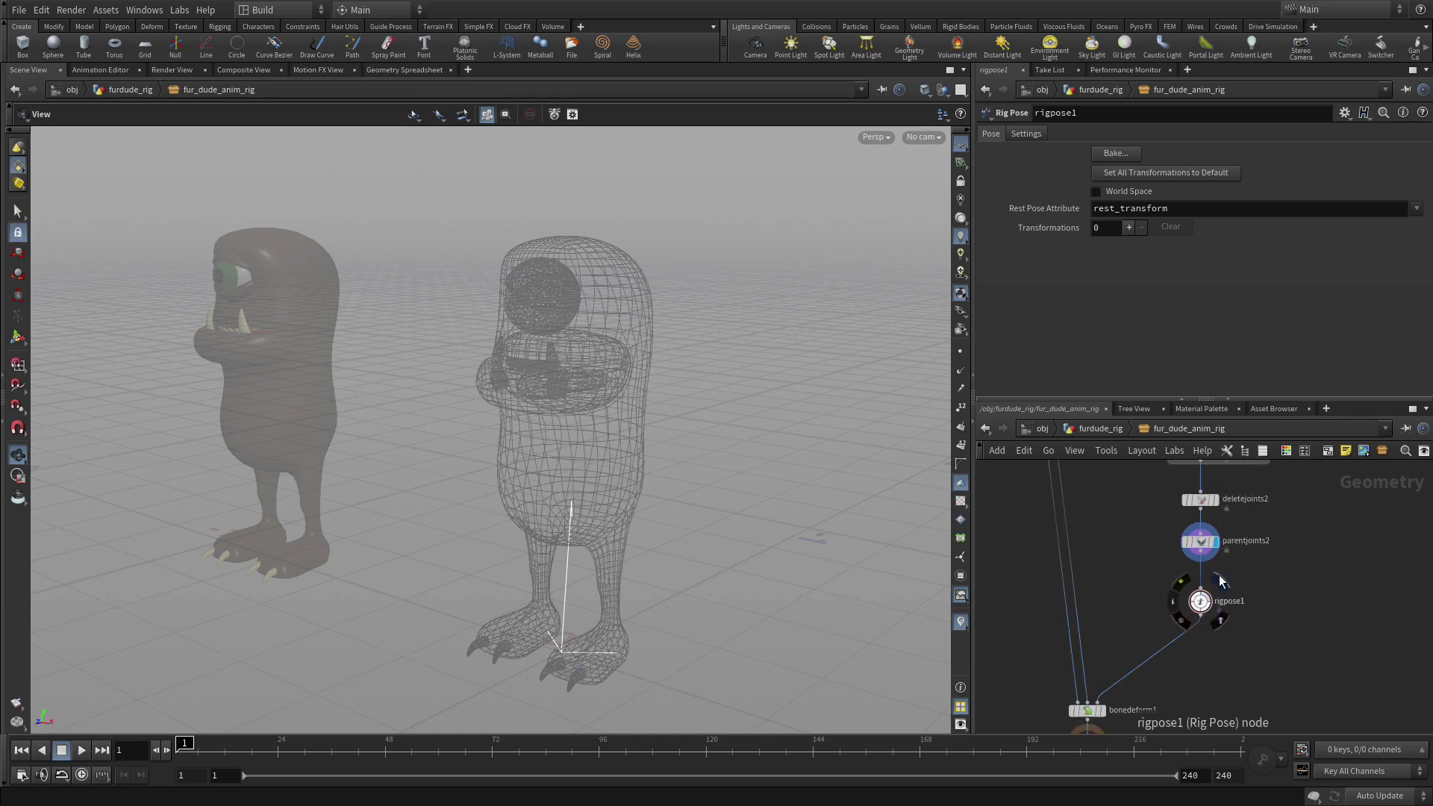
key("r")
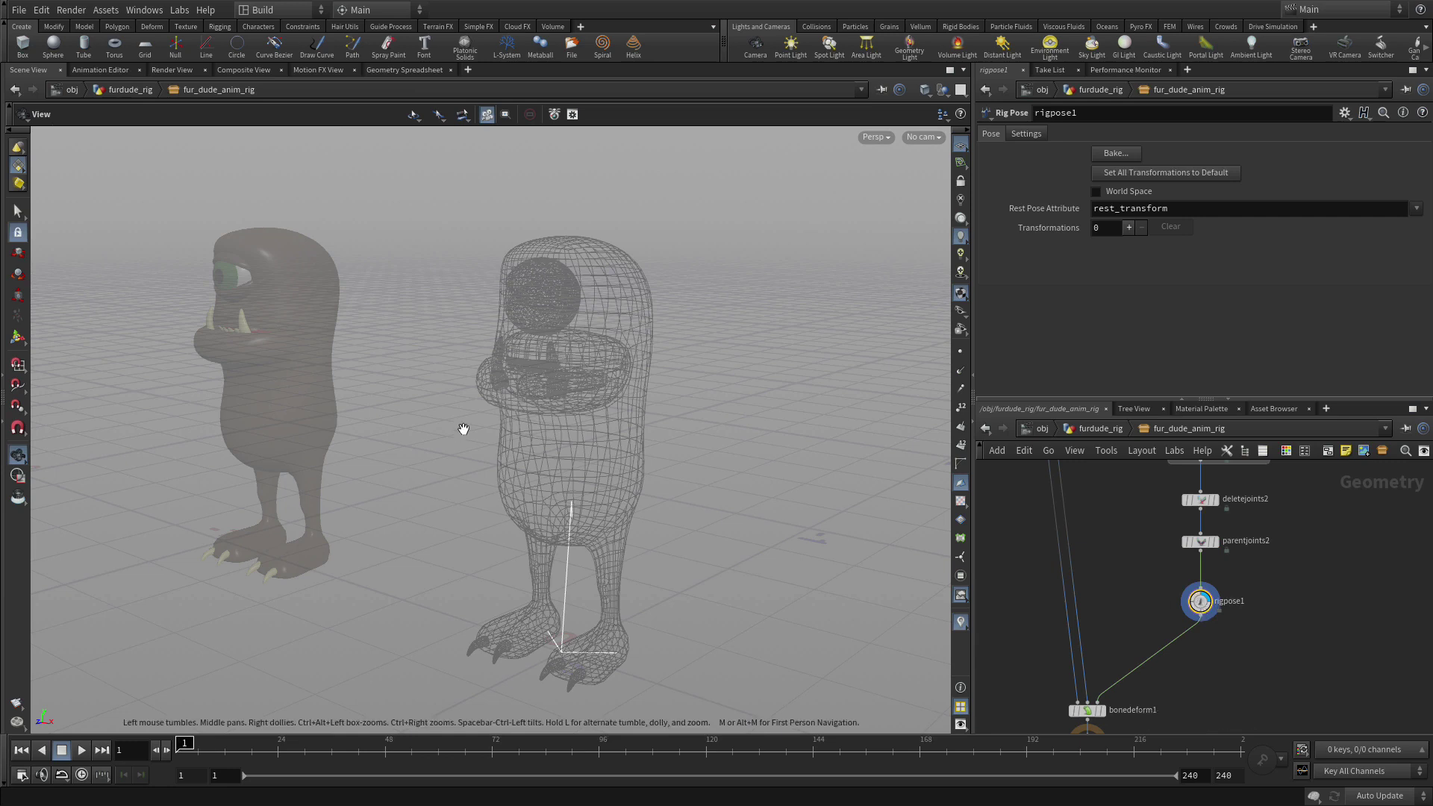
Select the joints for posing, display bonedeform1, and orbit to inspect the distorted legs
left_click(17, 341)
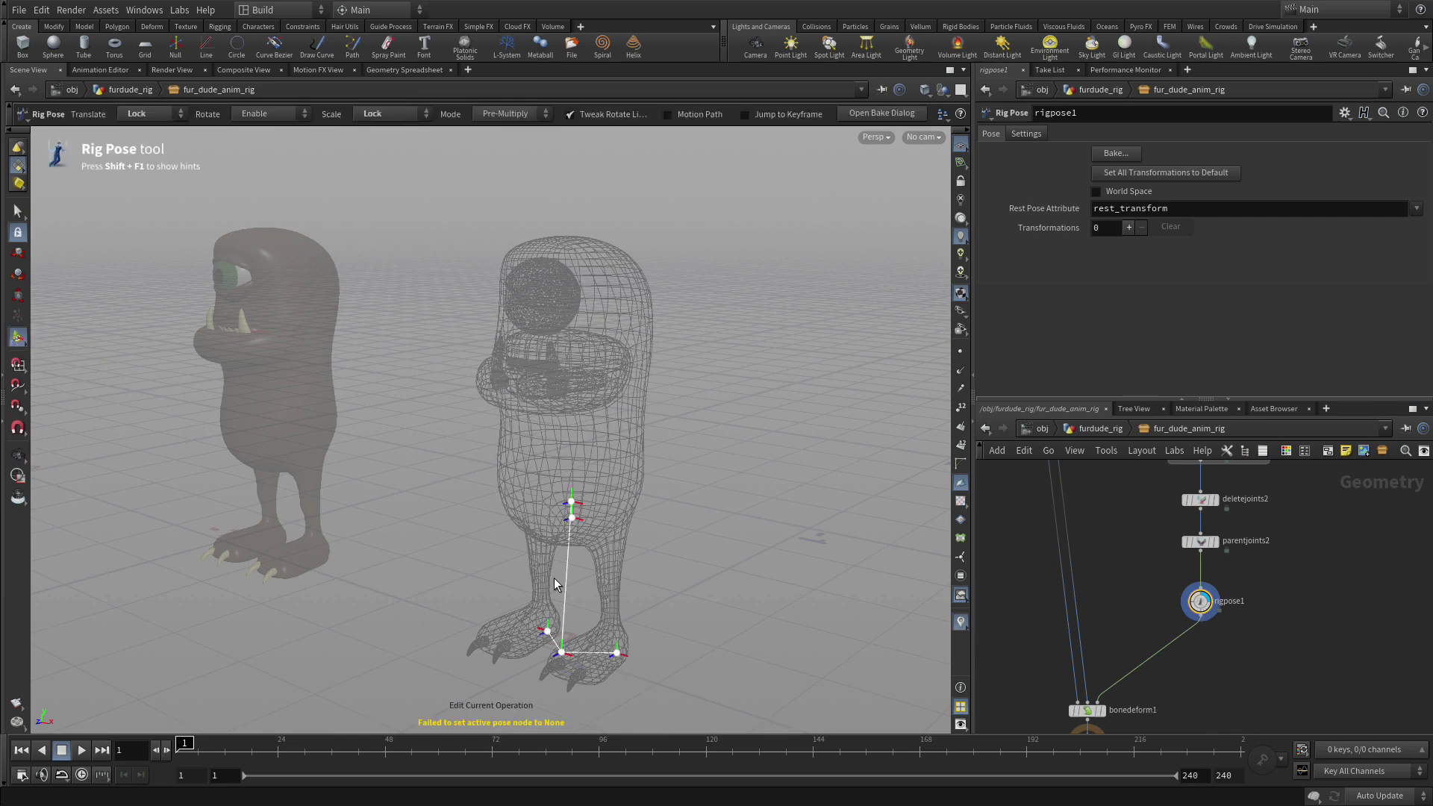
left_click_drag(485, 467, 674, 679)
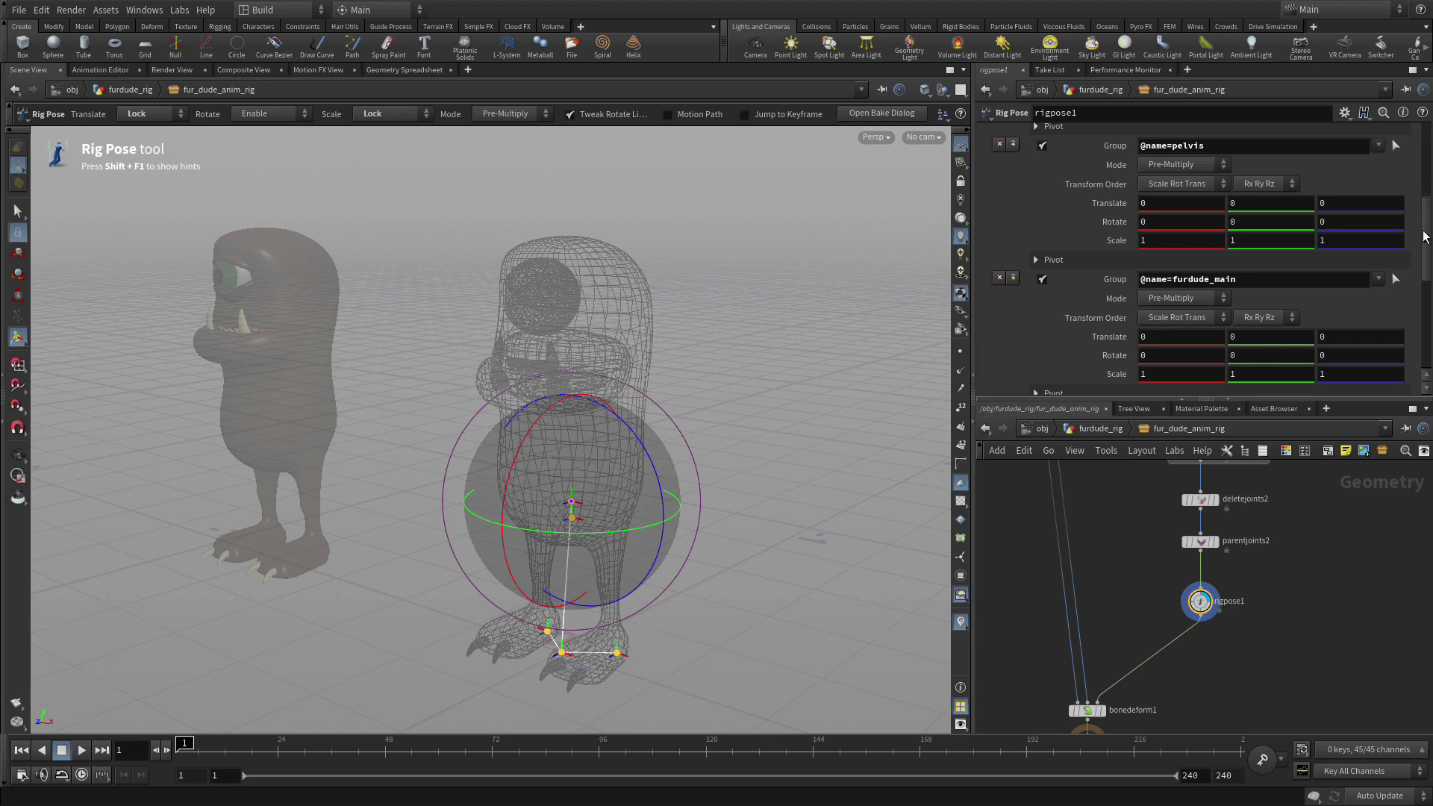
left_click_drag(1426, 235, 1429, 368)
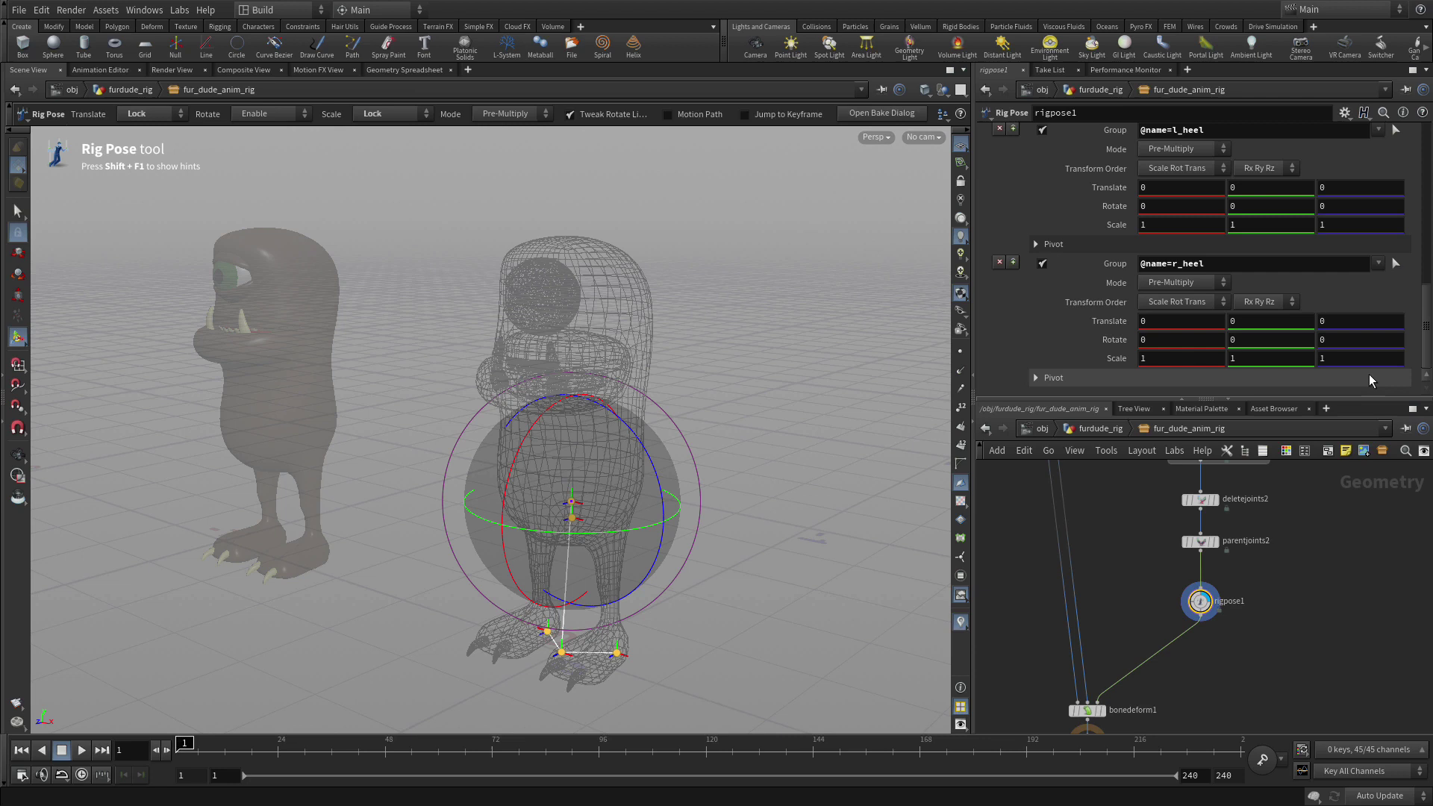
left_click(1106, 694)
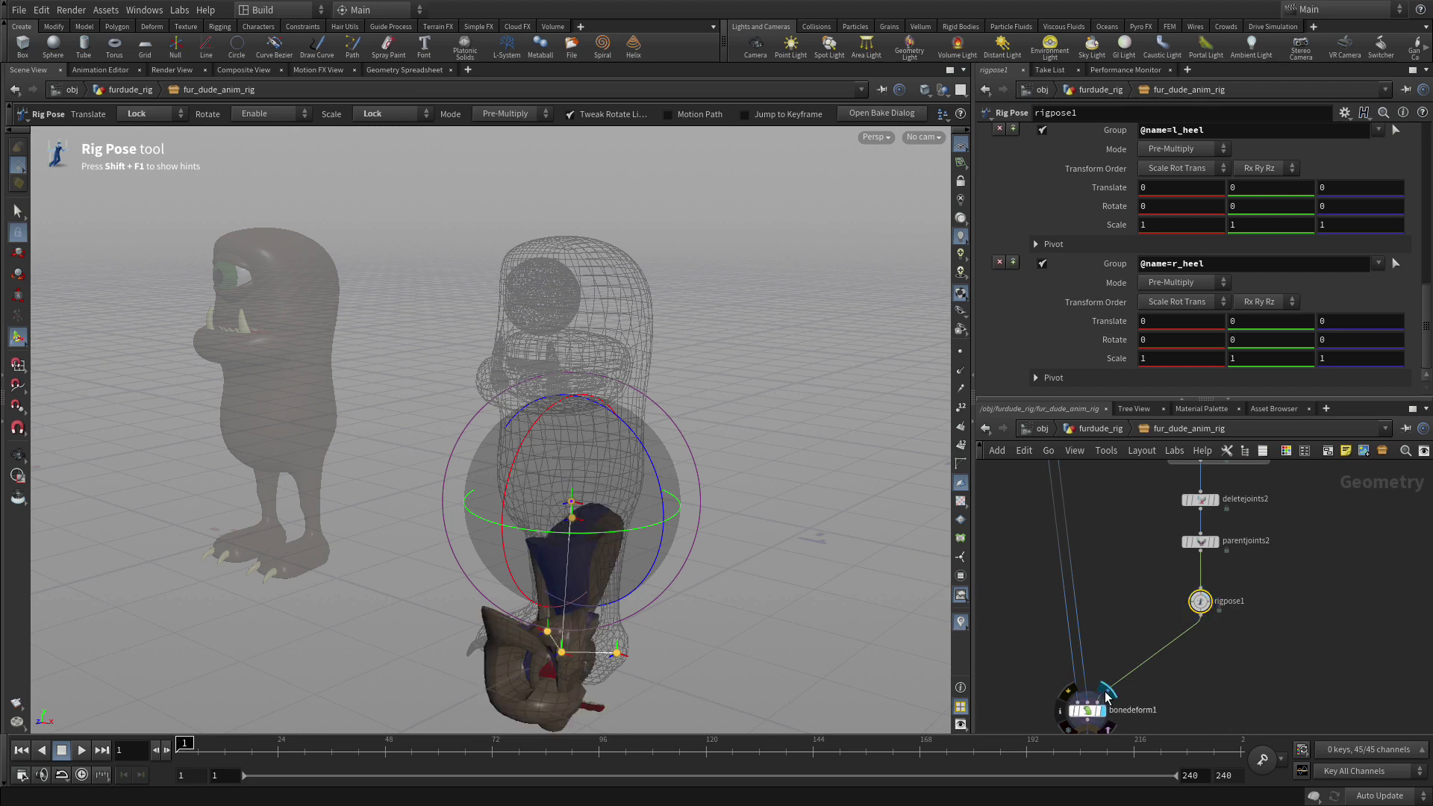
left_click(1099, 593)
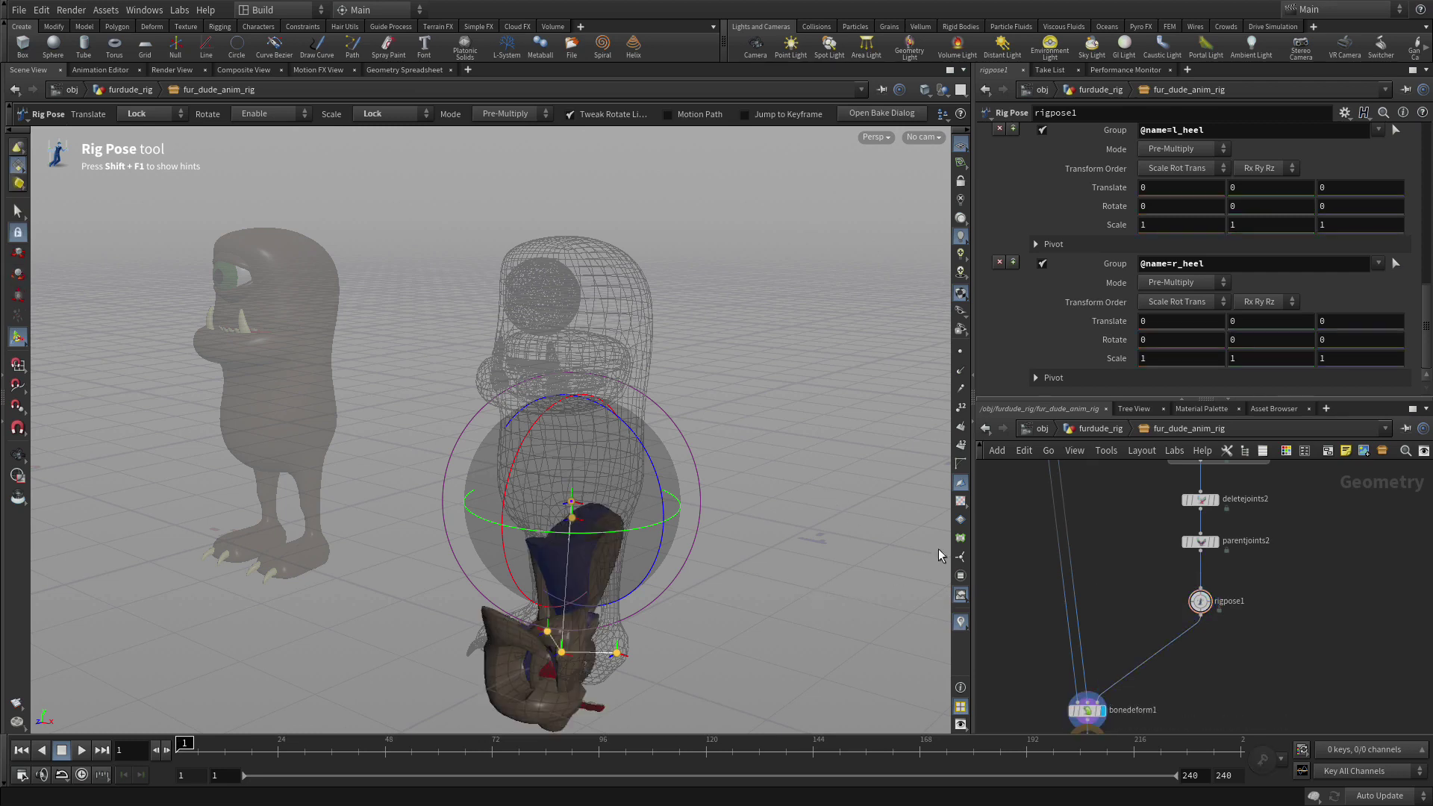
left_click(1087, 708)
key("Escape")
left_click_drag(842, 654, 753, 522)
Add a Skeleton Blend node (skeletonblend1) with skeletonmirror1 as its first input
key("Return")
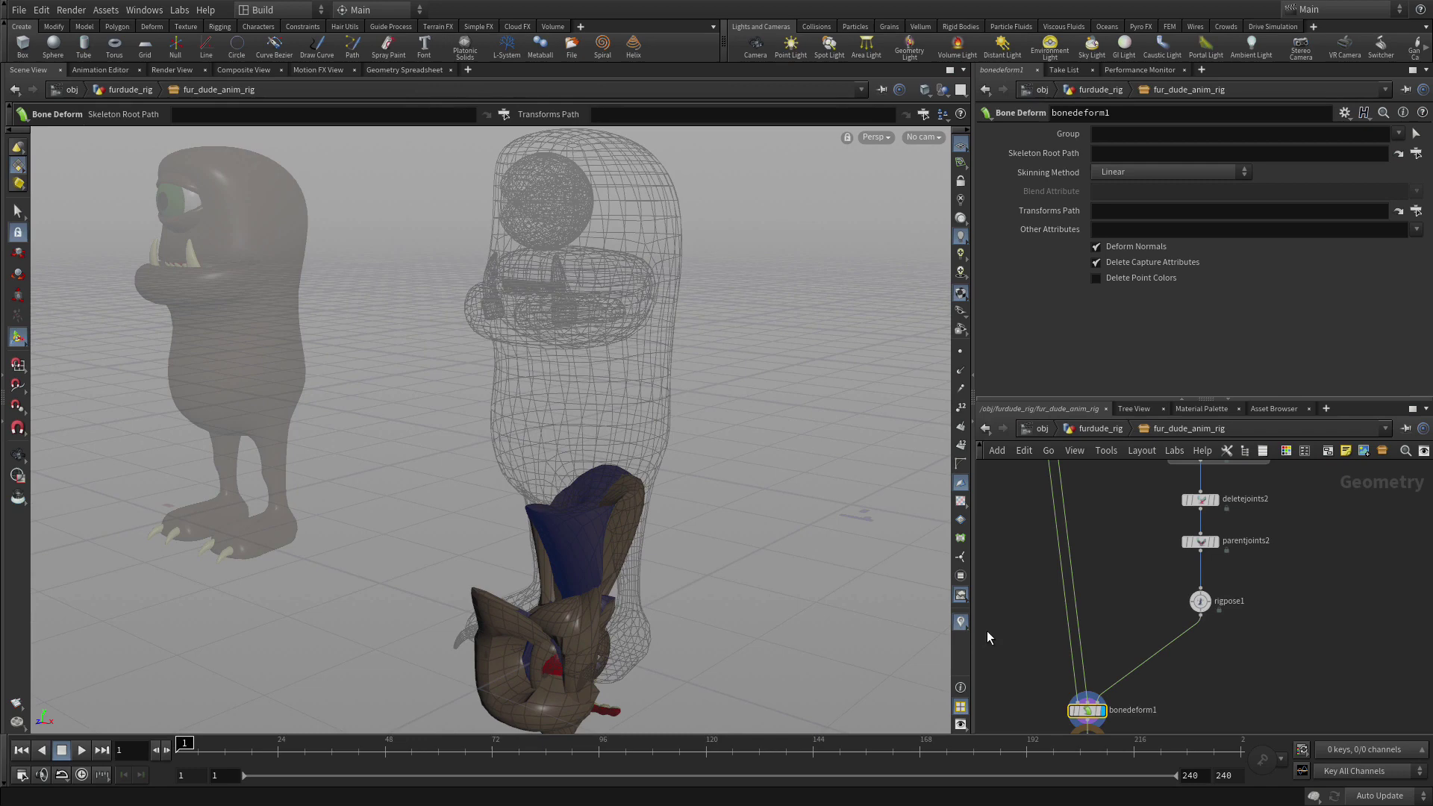
key("Tab")
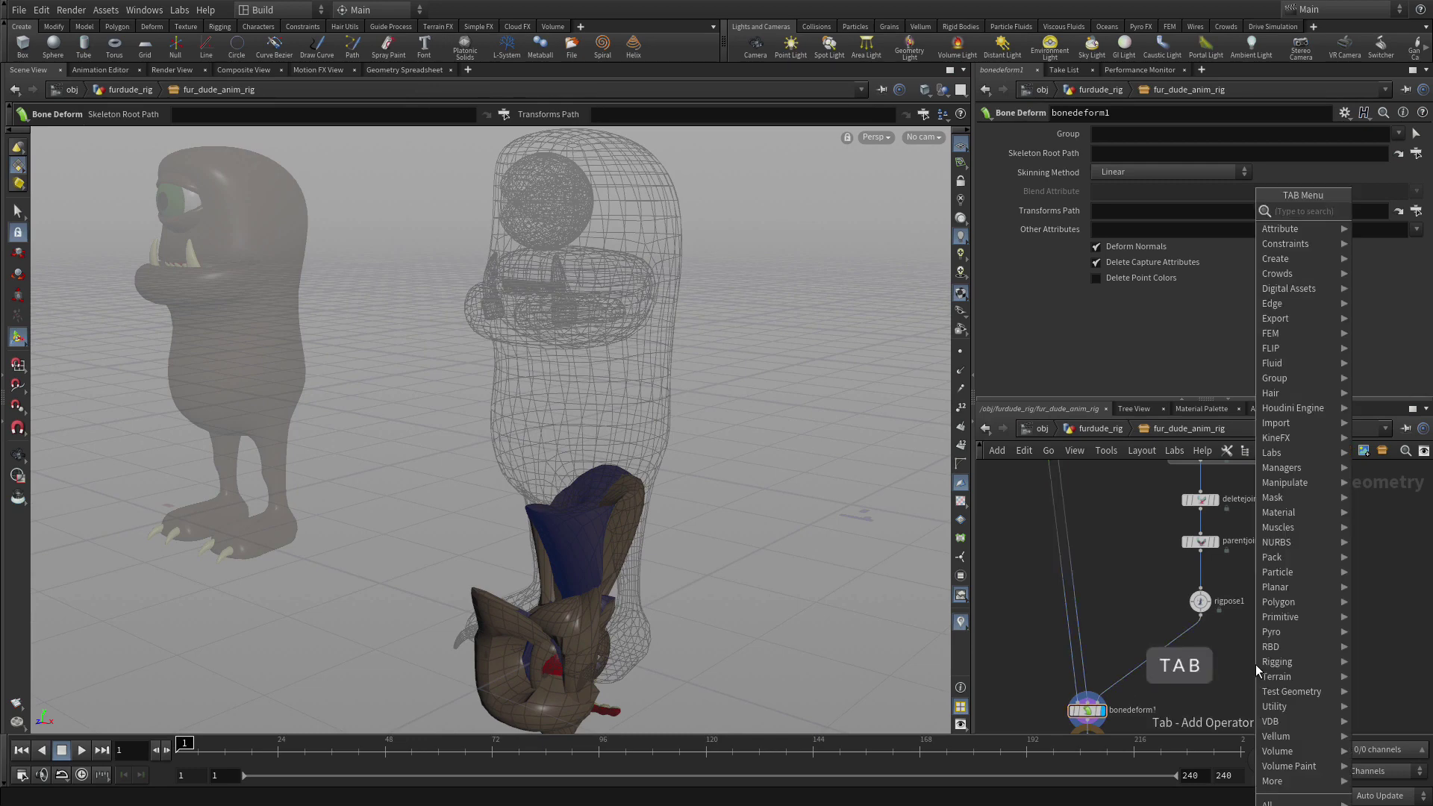
type("skele")
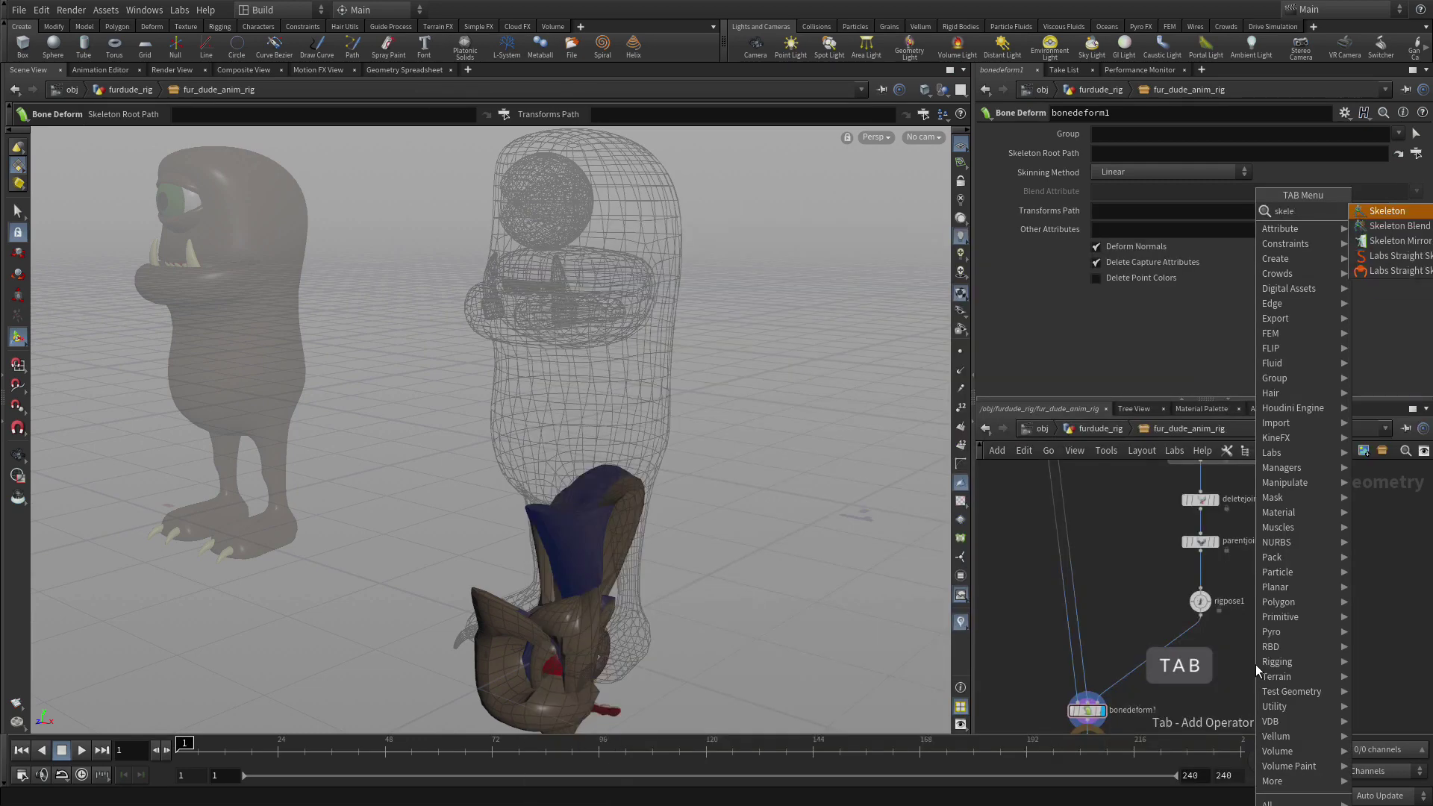
key("Return")
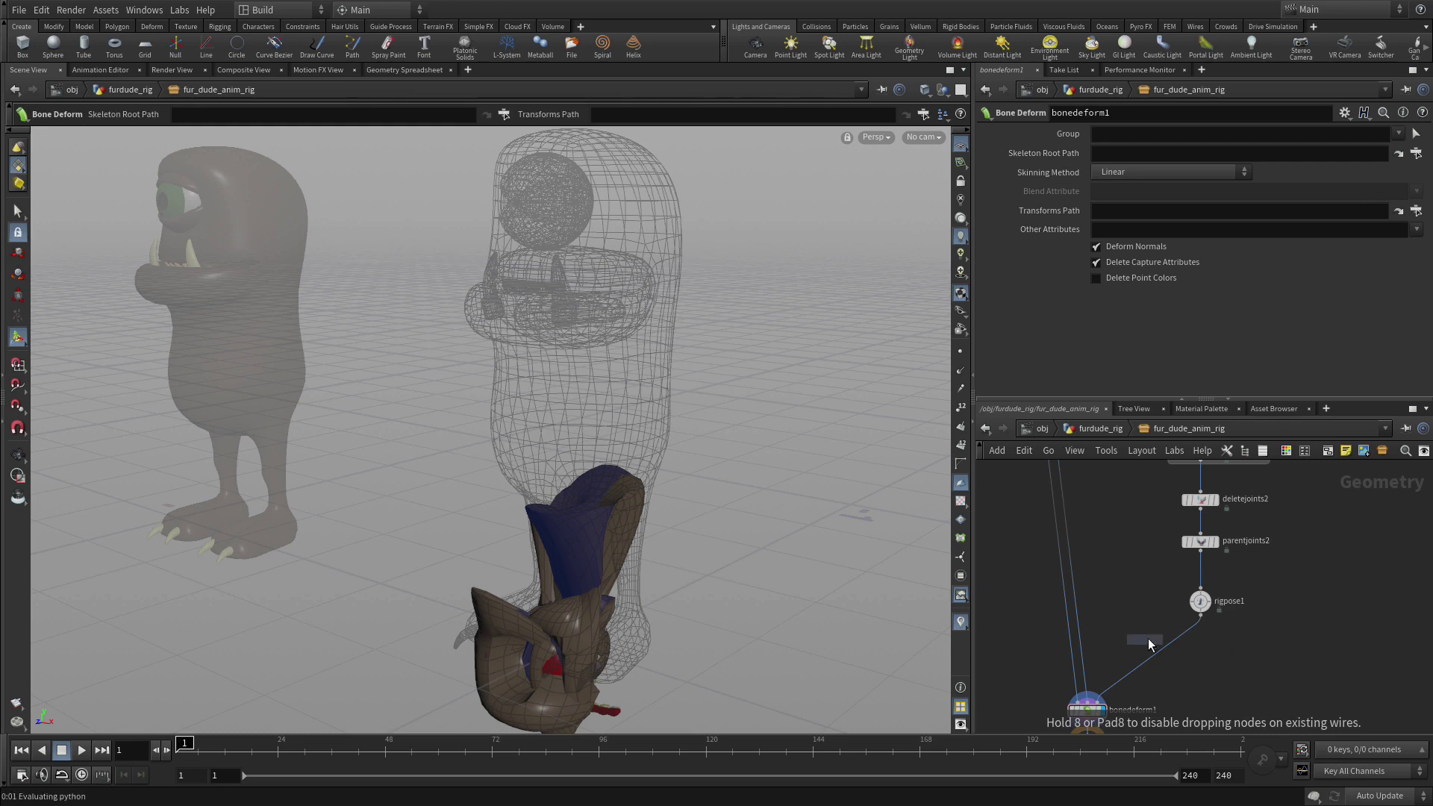
left_click(1121, 642)
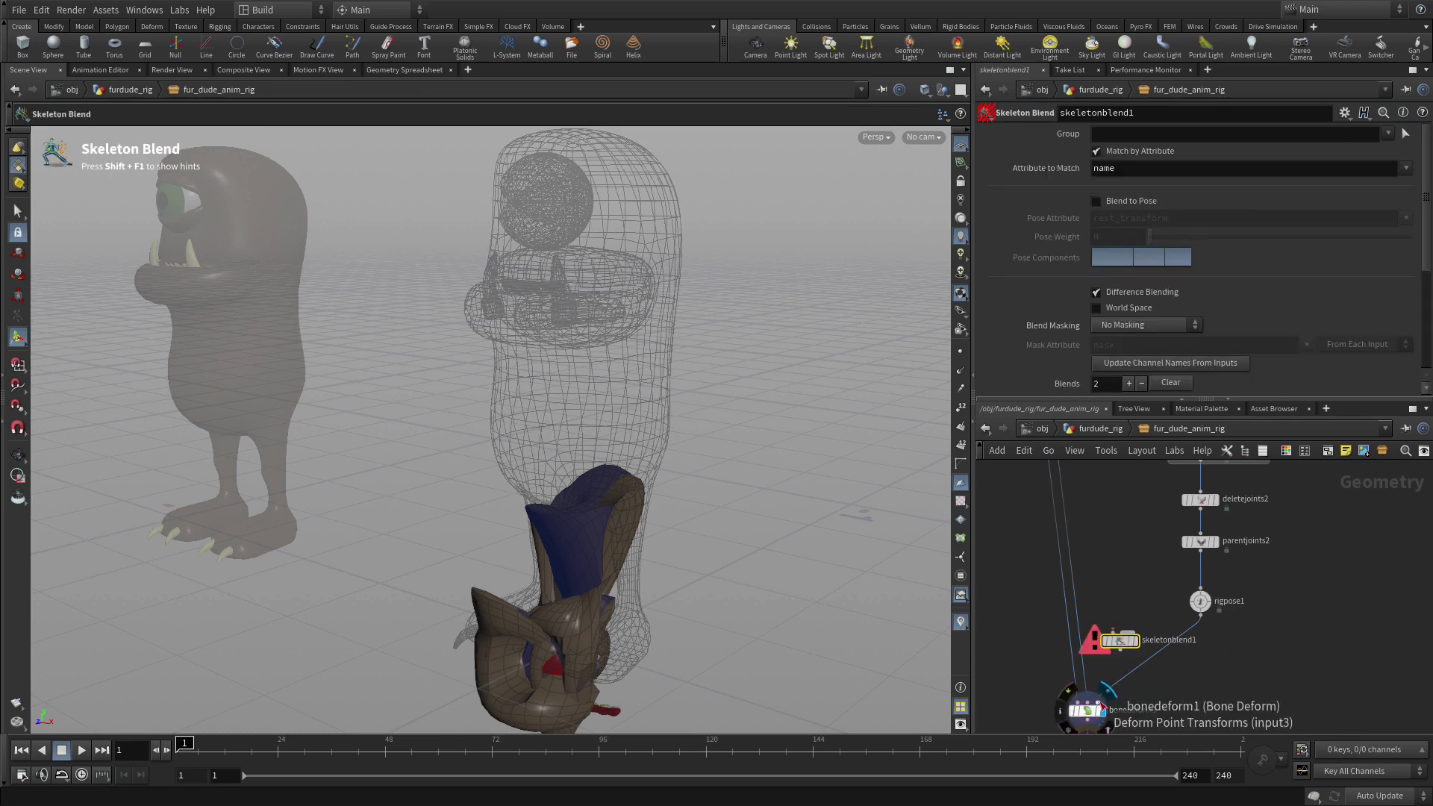
middle_click_drag(1152, 597, 1157, 614)
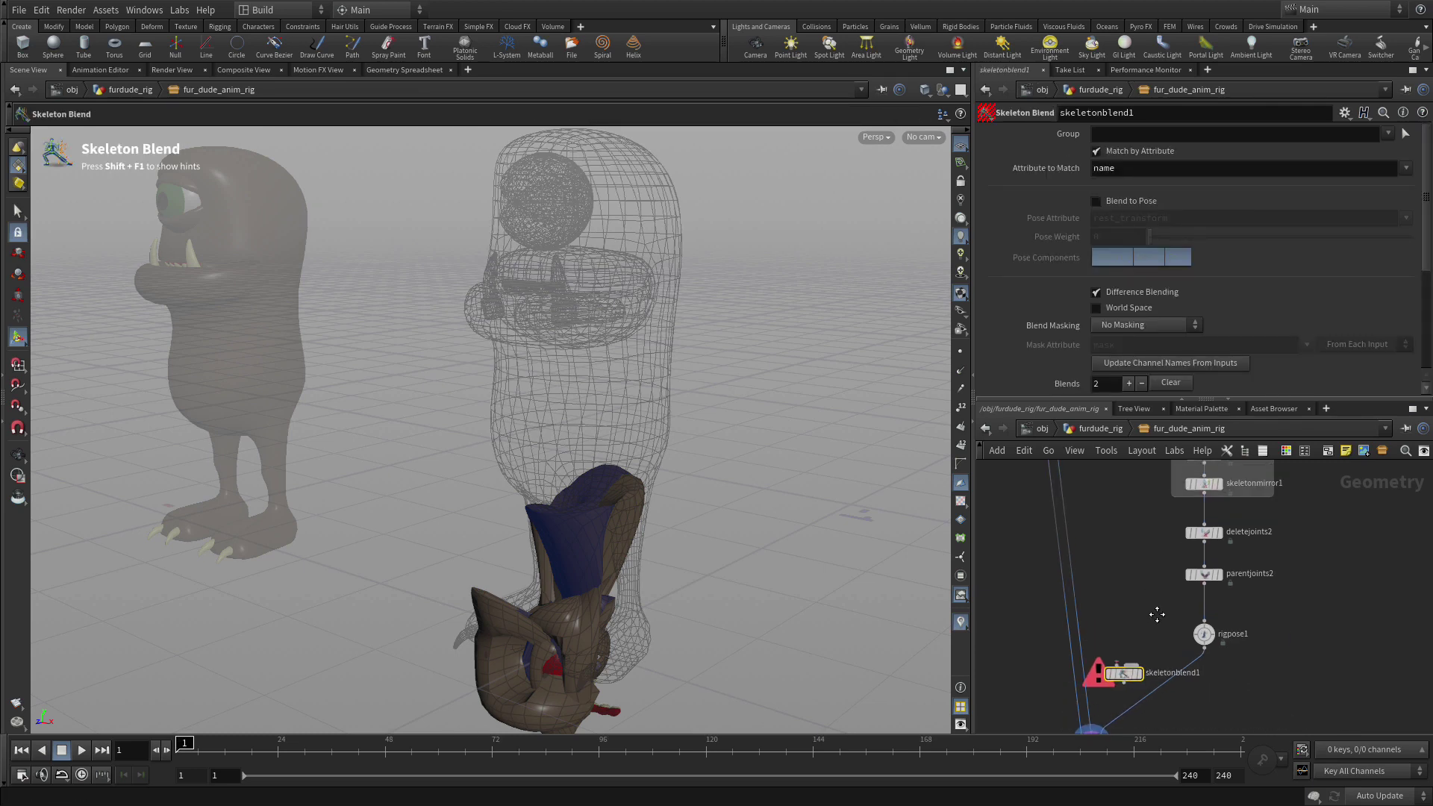
left_click(1205, 495)
left_click(1140, 660)
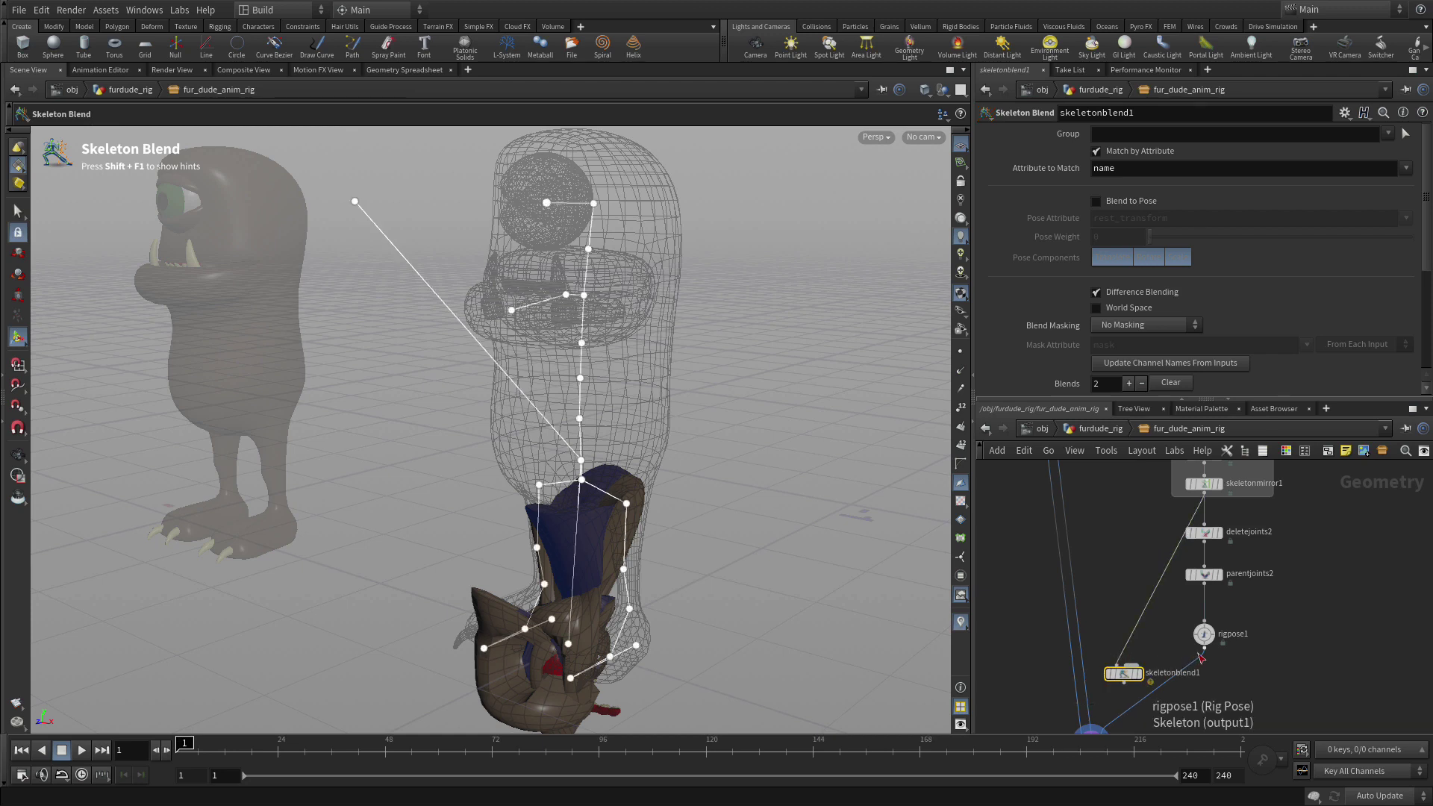
Connect rigpose1 as skeletonblend1's second input and feed skeletonblend1 into bonedeform1
left_click(1208, 654)
left_click(1143, 665)
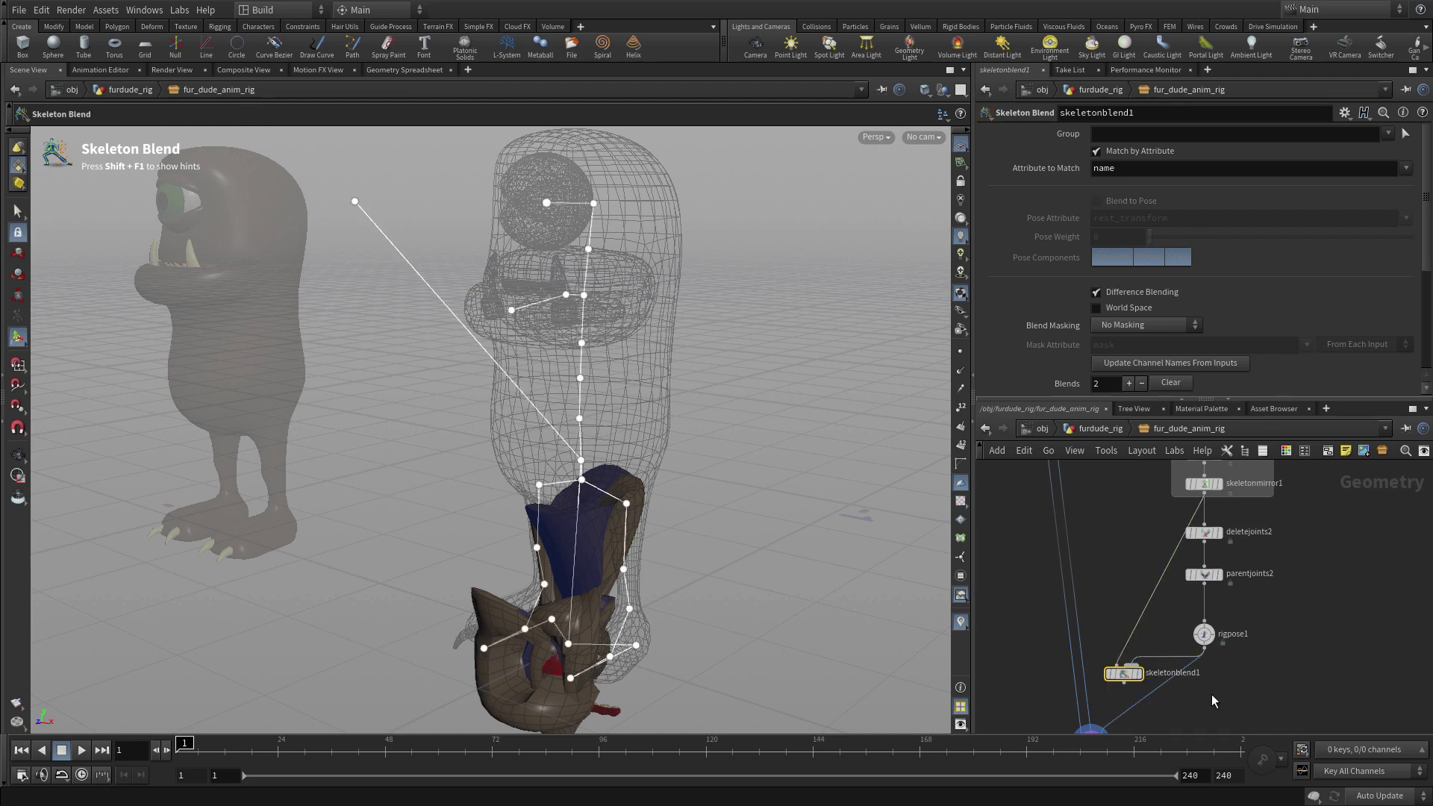
middle_click_drag(1212, 699, 1221, 657)
left_click(1134, 639)
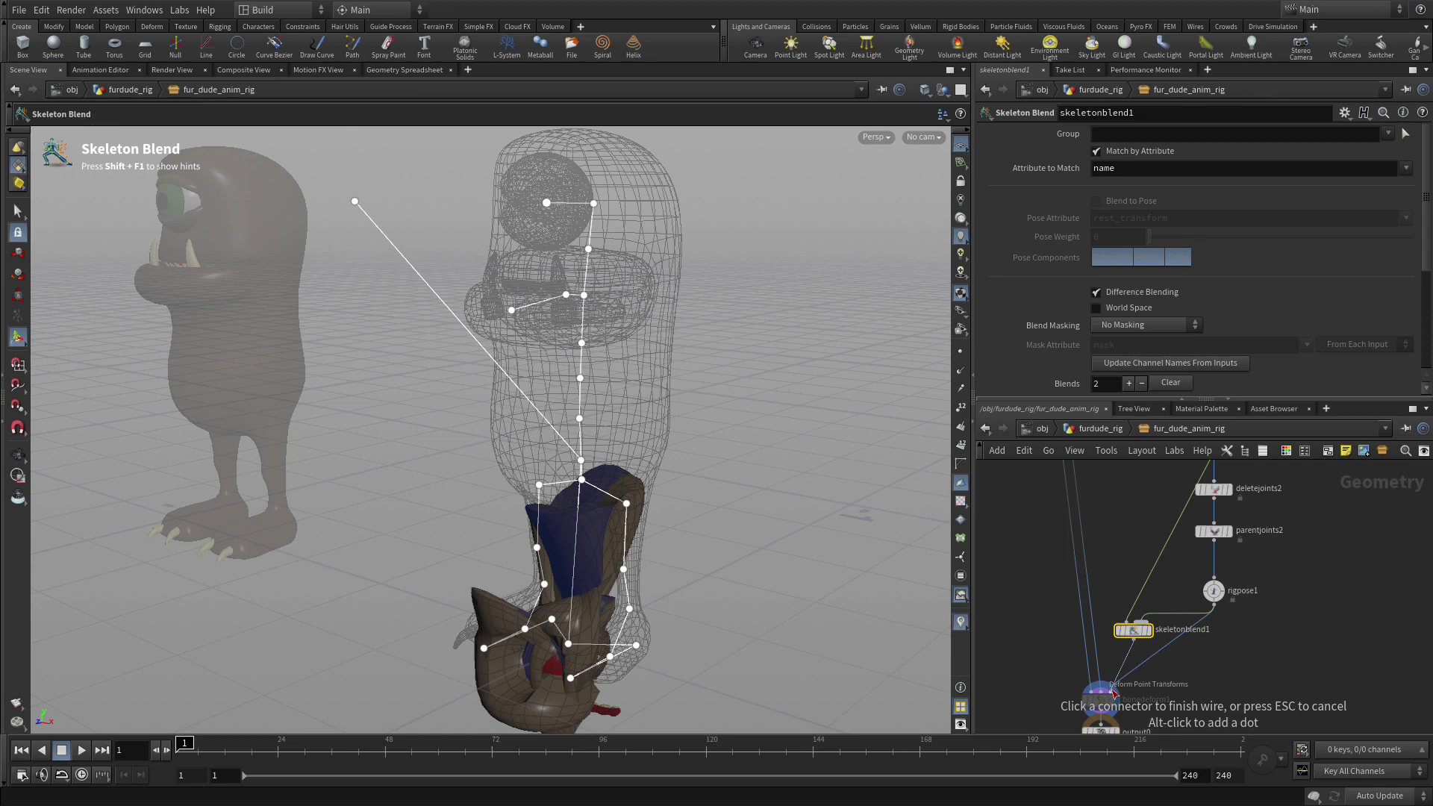
left_click(1116, 696)
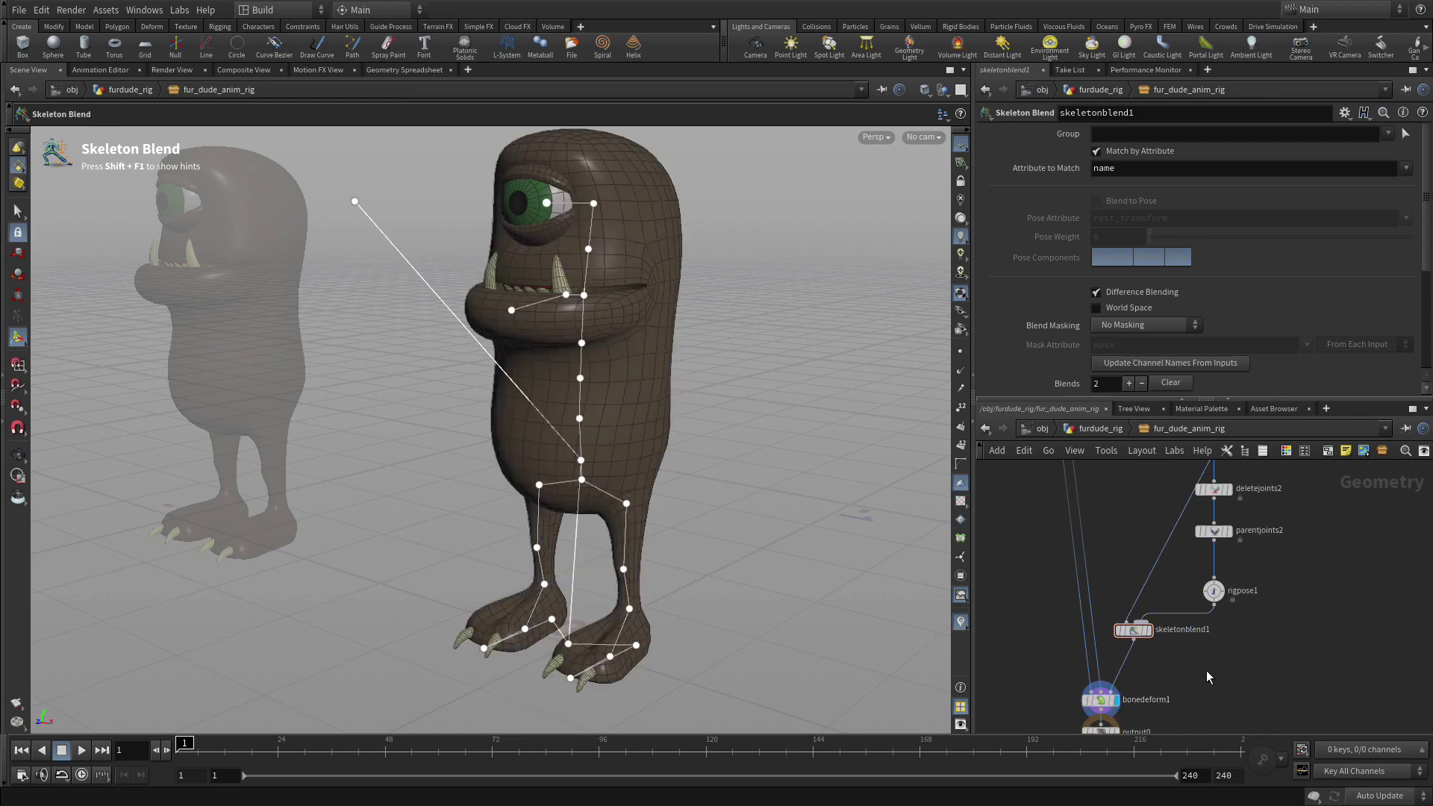
Turn on World Space for skeletonblend1 and set weight1 to 1
left_click(1136, 635)
left_click(1127, 307)
scroll(1182, 340, "down", 4)
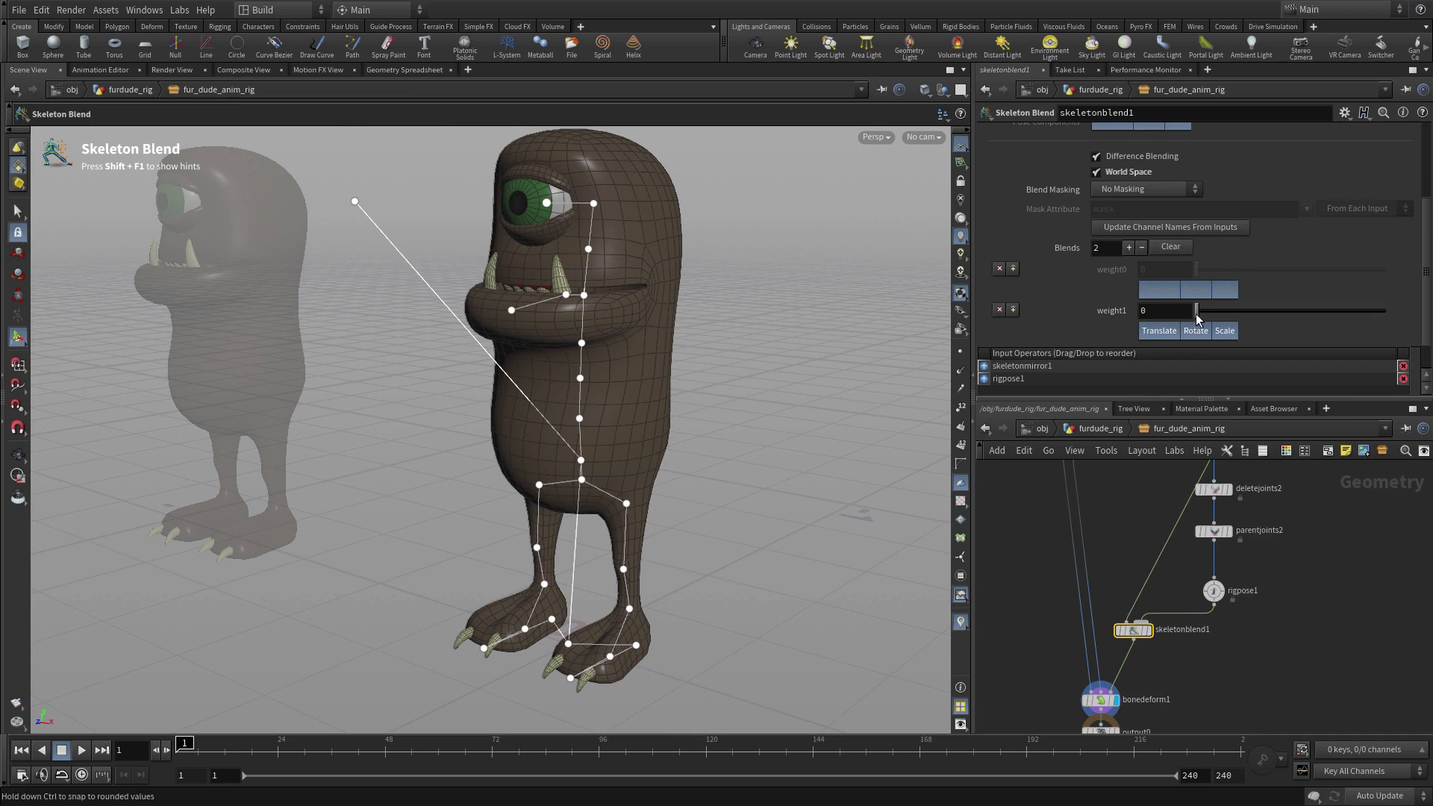
left_click_drag(1197, 311, 1390, 313)
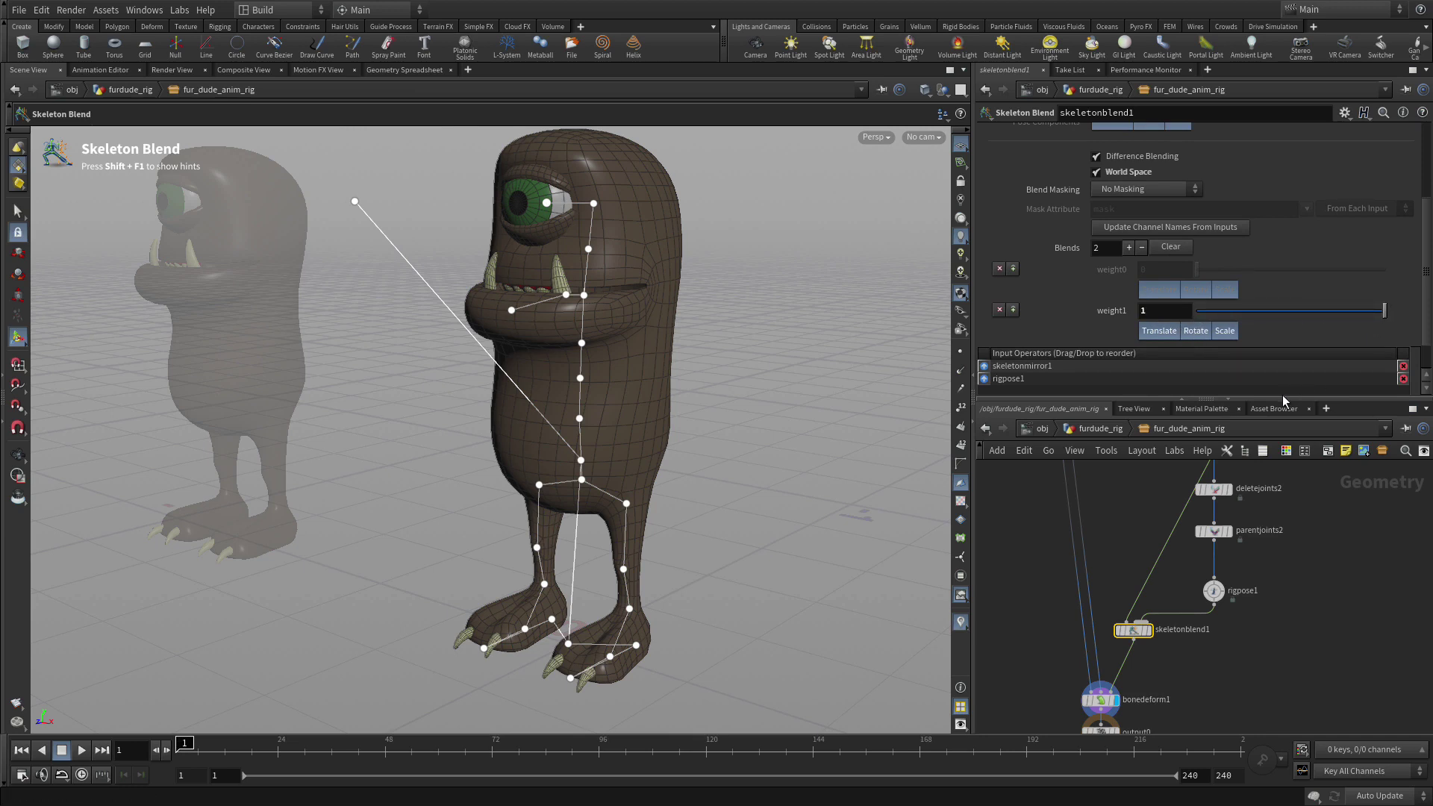
left_click_drag(1385, 311, 1090, 313)
left_click_drag(1197, 311, 1423, 314)
Save the Fur Dude Anim Rig asset from the Assets menu
left_click(1253, 642)
left_click(106, 9)
mouse_move(140, 103)
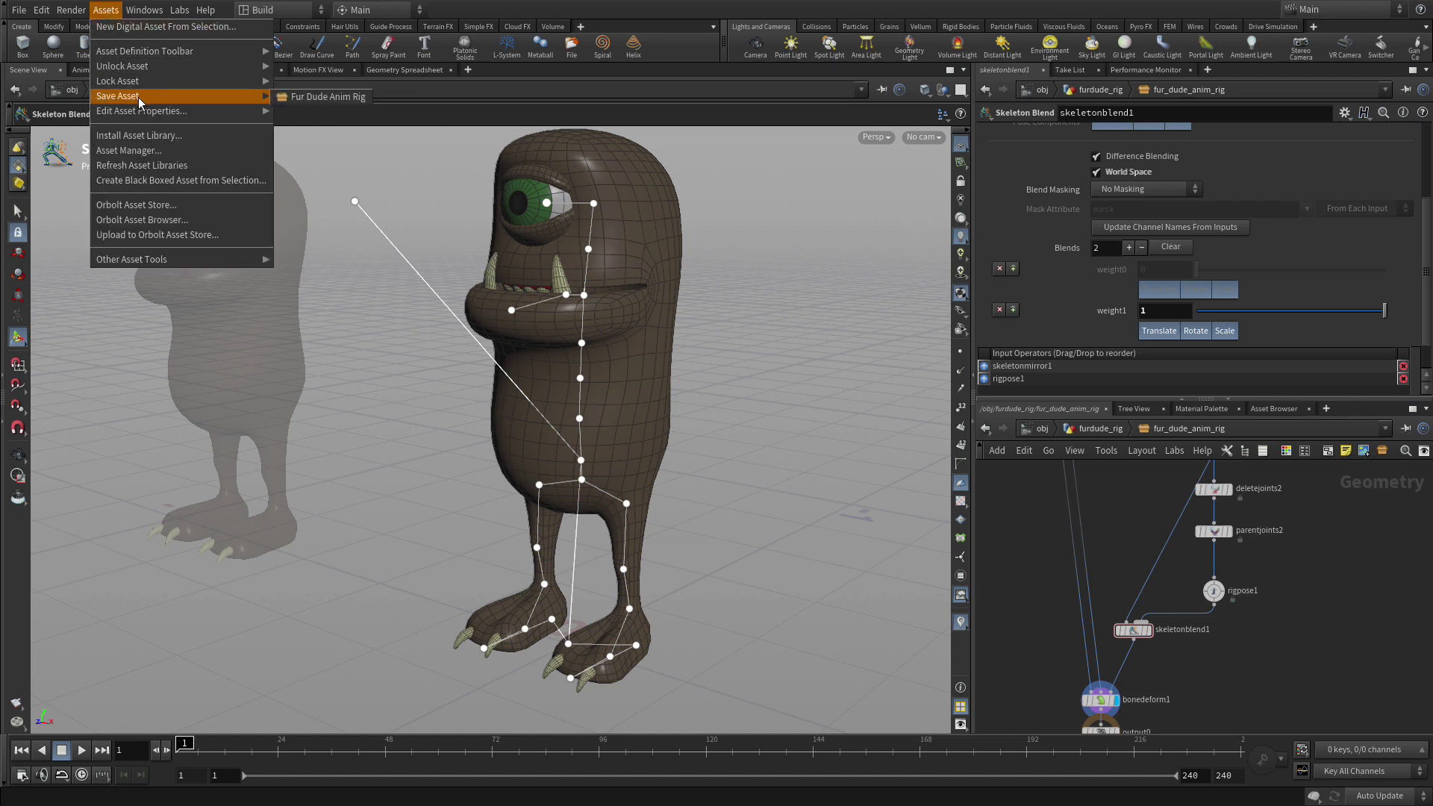
left_click(297, 96)
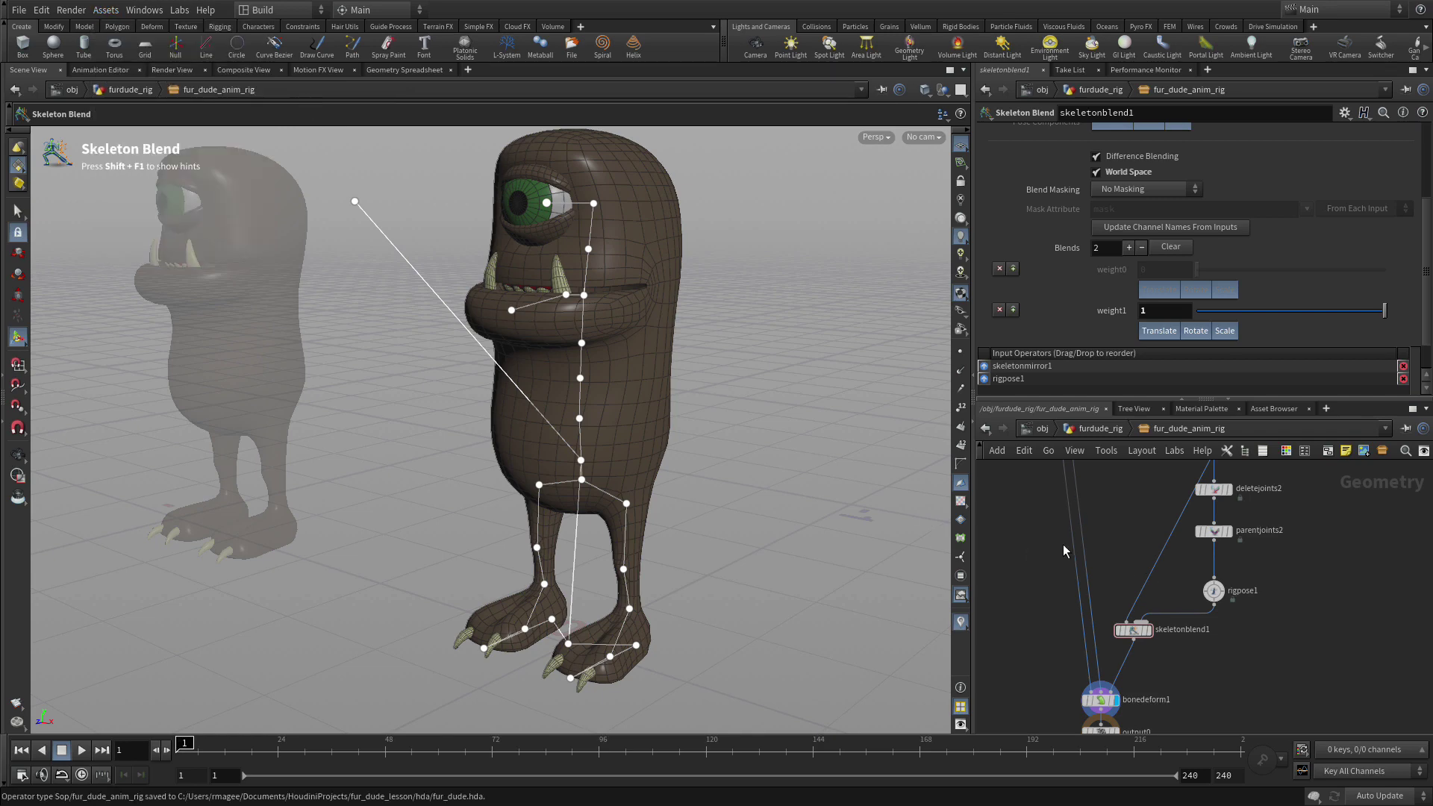
Check the test_rig network, return to fur_dude_anim_rig, and tidy the rigpose1 and parentjoints2 layout
key("1")
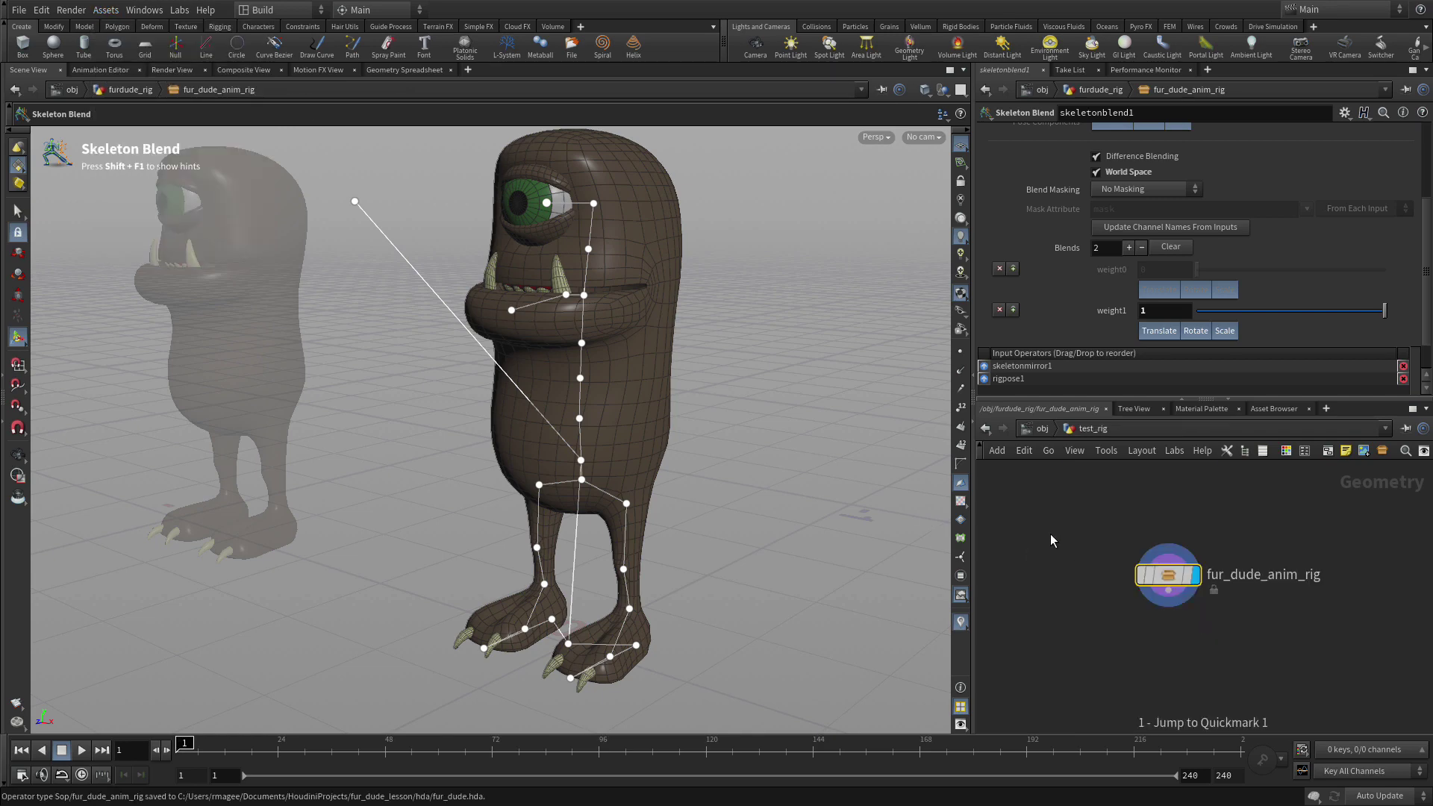
left_click_drag(352, 523, 328, 486)
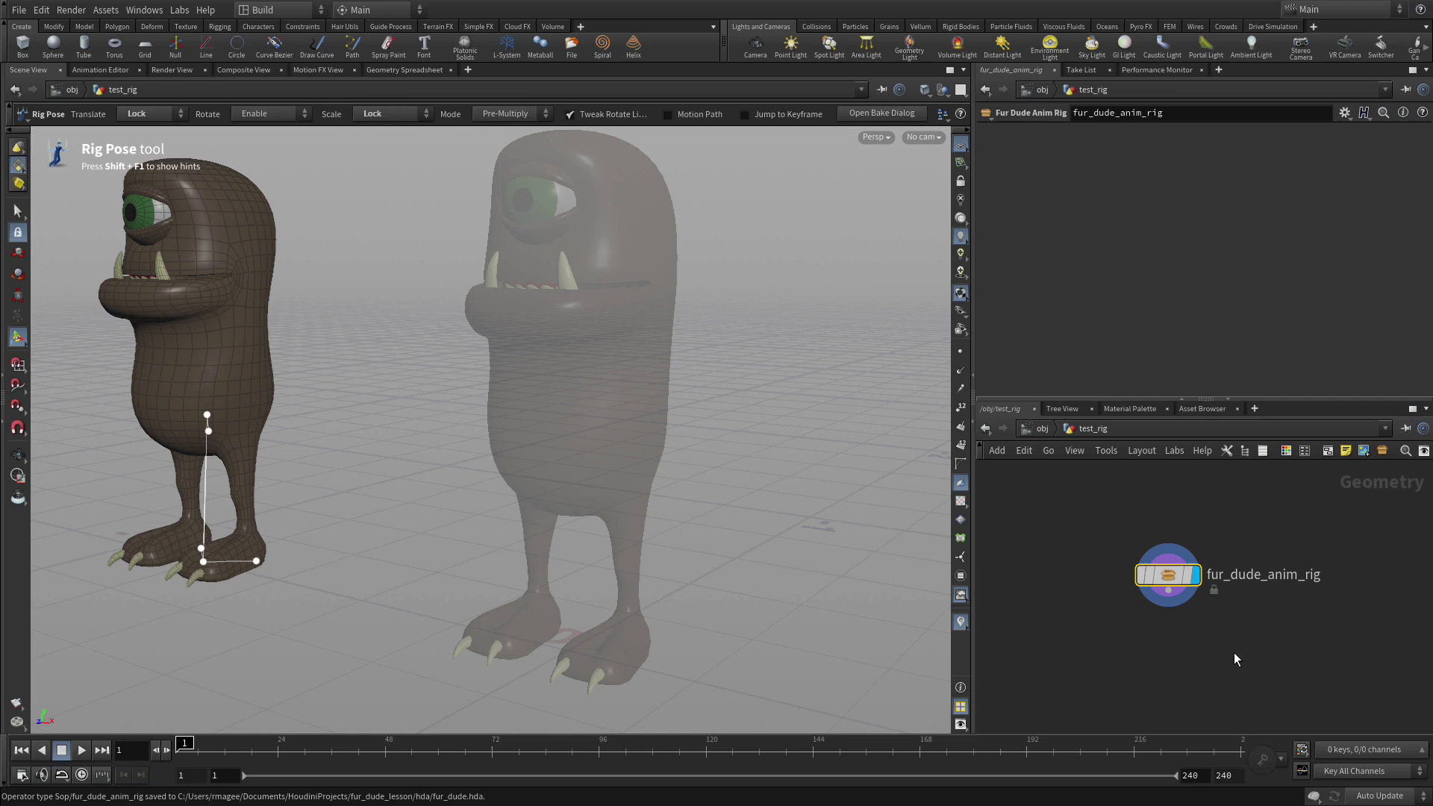
mouse_move(1173, 579)
key("2")
key("space")
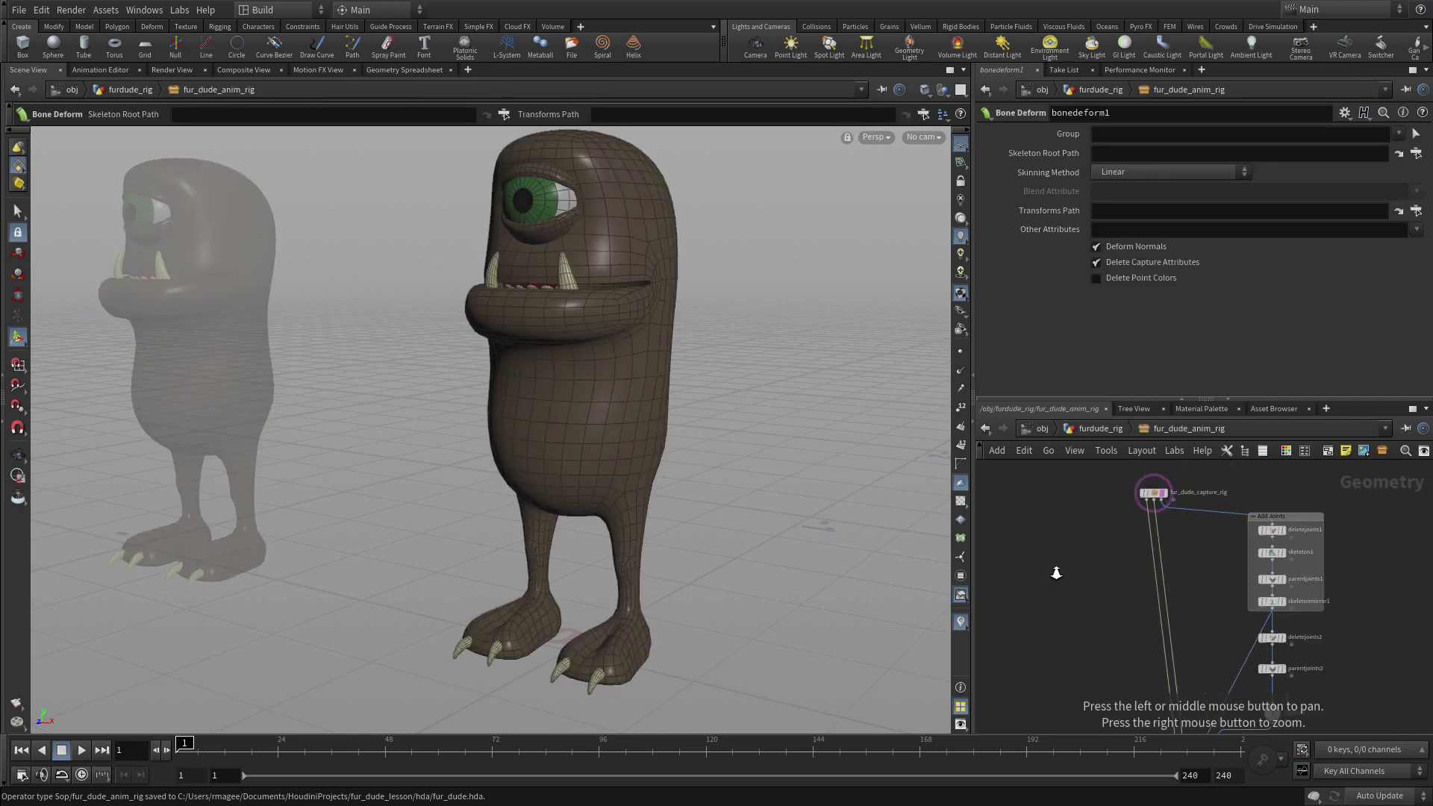
left_click_drag(1056, 591, 986, 514)
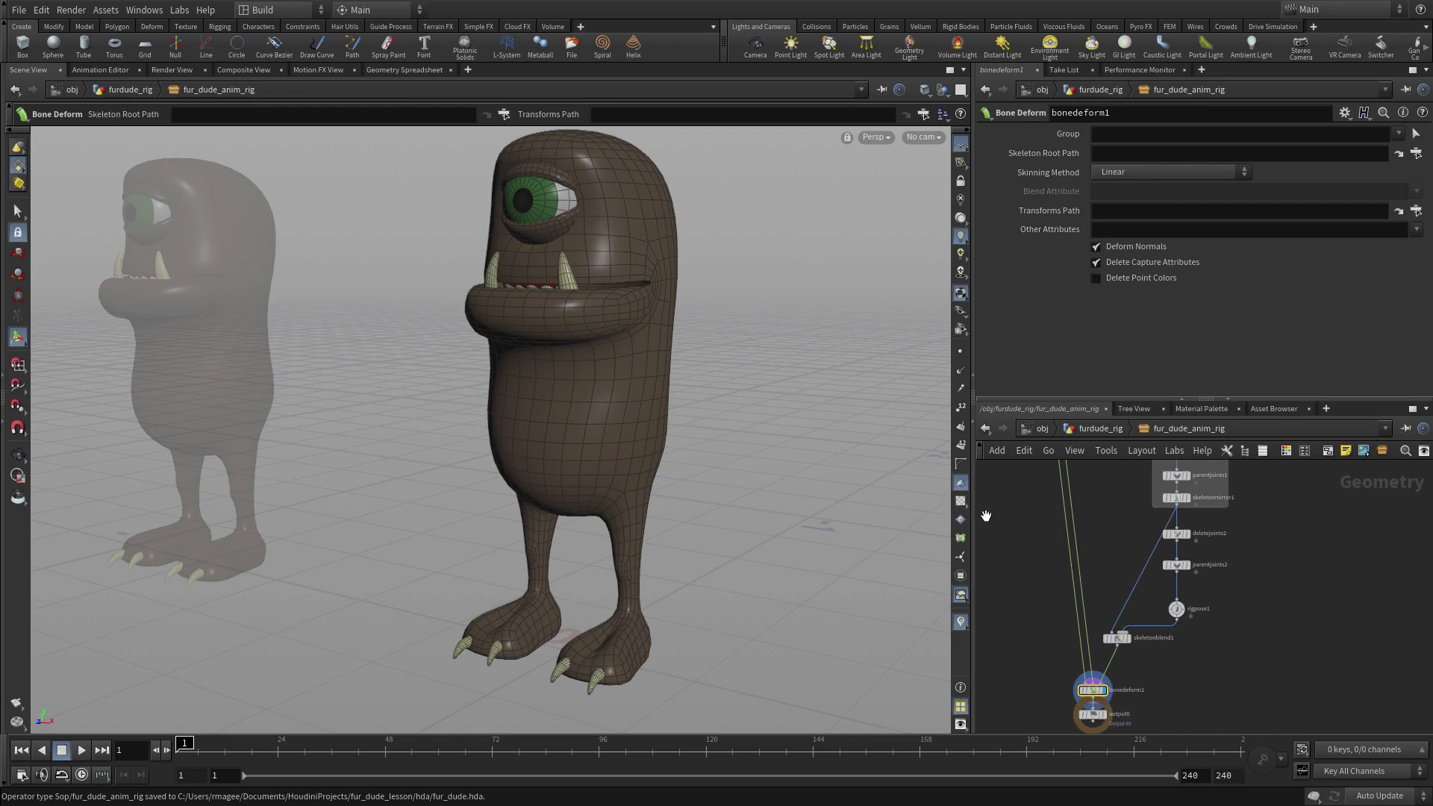
key("space")
right_click_drag(1241, 604, 1172, 619)
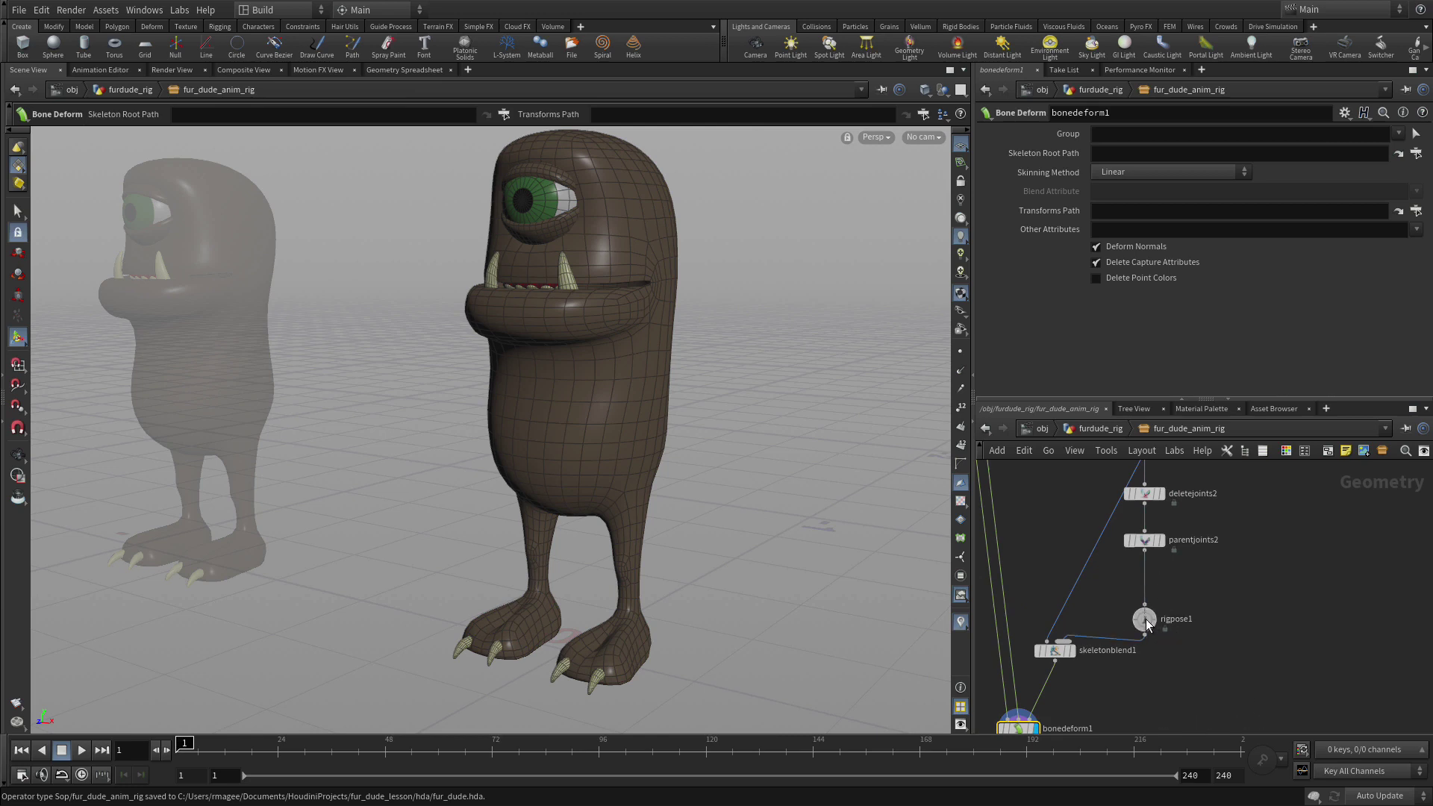
left_click_drag(1145, 606, 1146, 619)
mouse_move(1148, 542)
left_click_drag(1146, 540, 1147, 531)
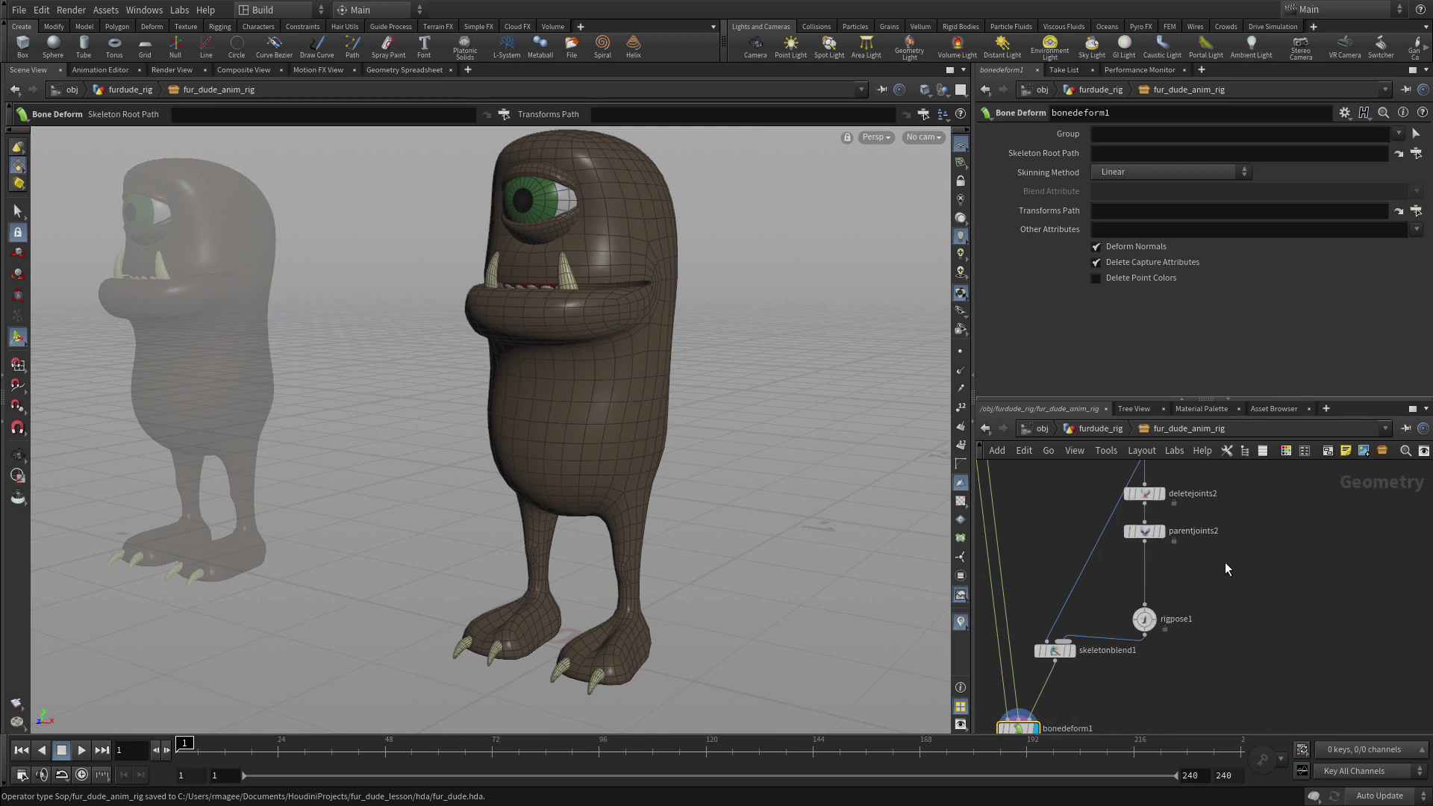
Add a Circle node to the network
key("Tab")
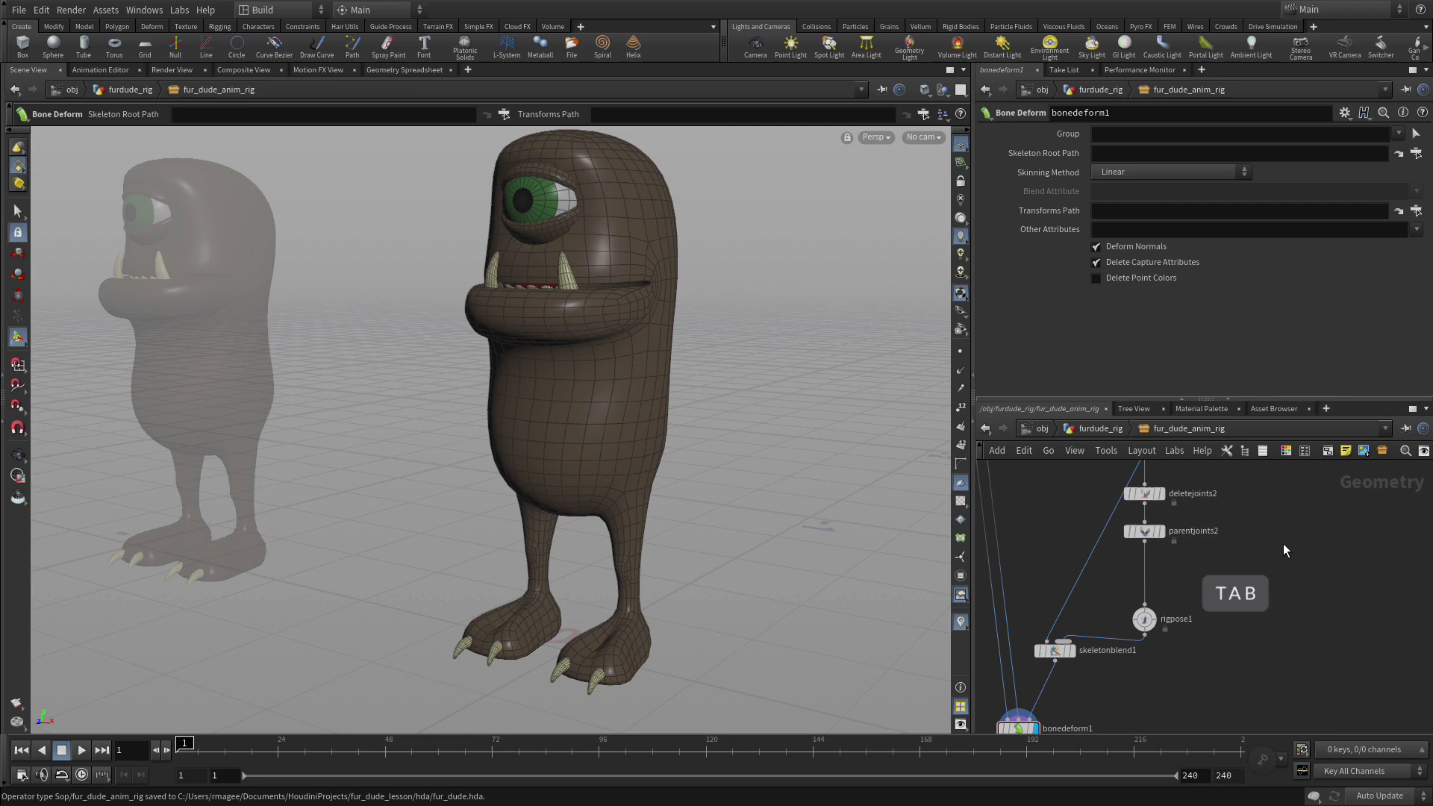
type("circle")
key("Return")
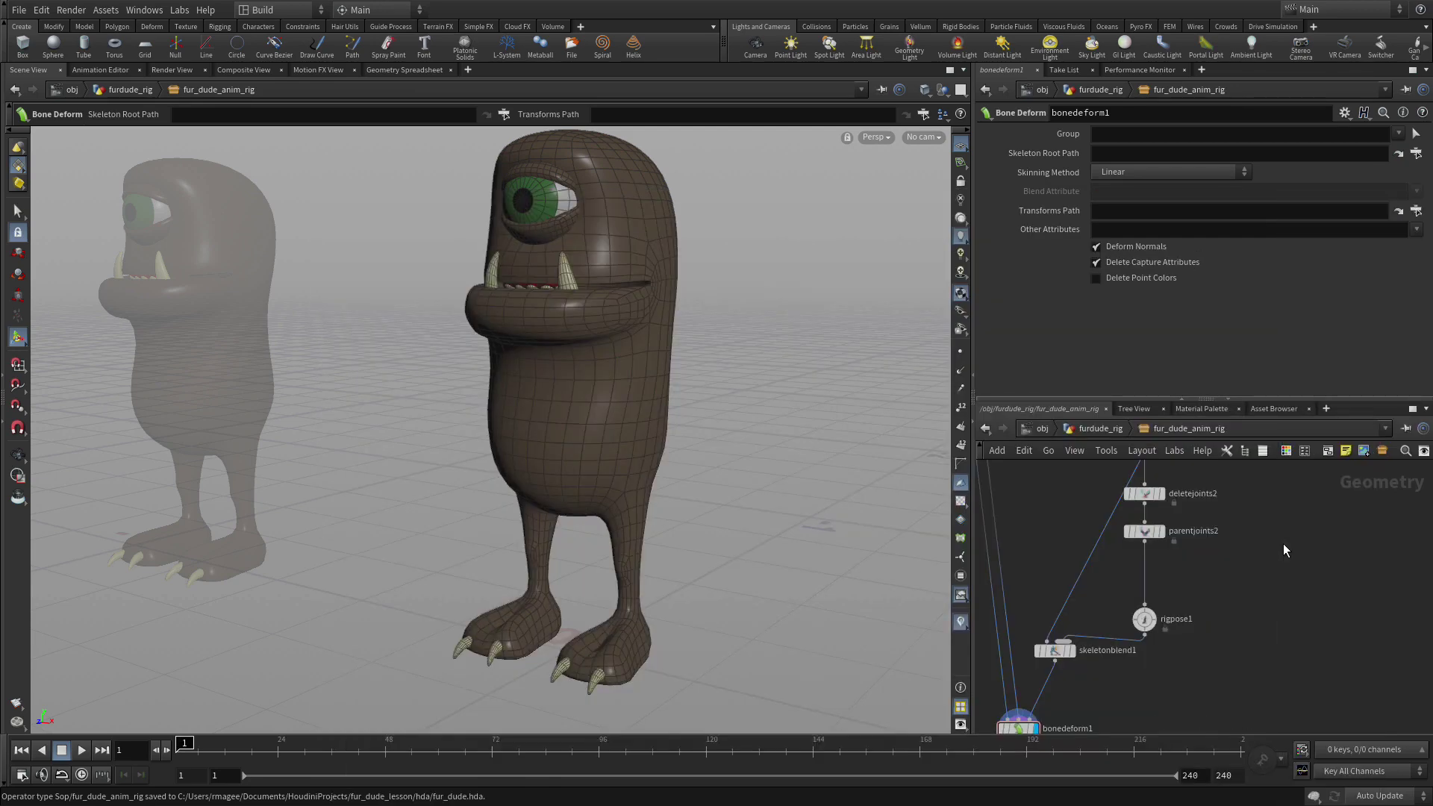
Place circle1 in the ZX plane with uniform scale 0.2, 36 divisions and an Open Arc
left_click(1283, 543)
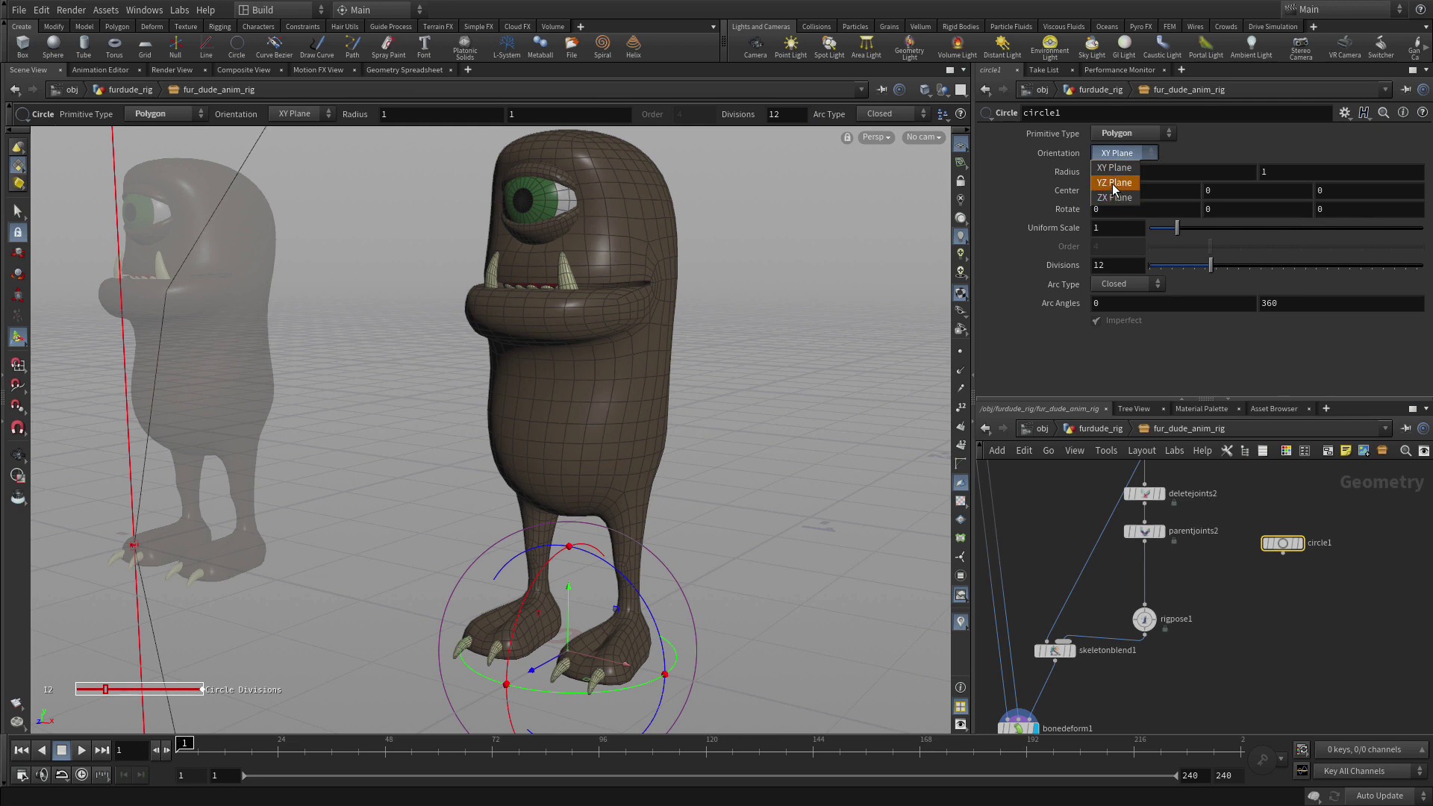
left_click(1113, 197)
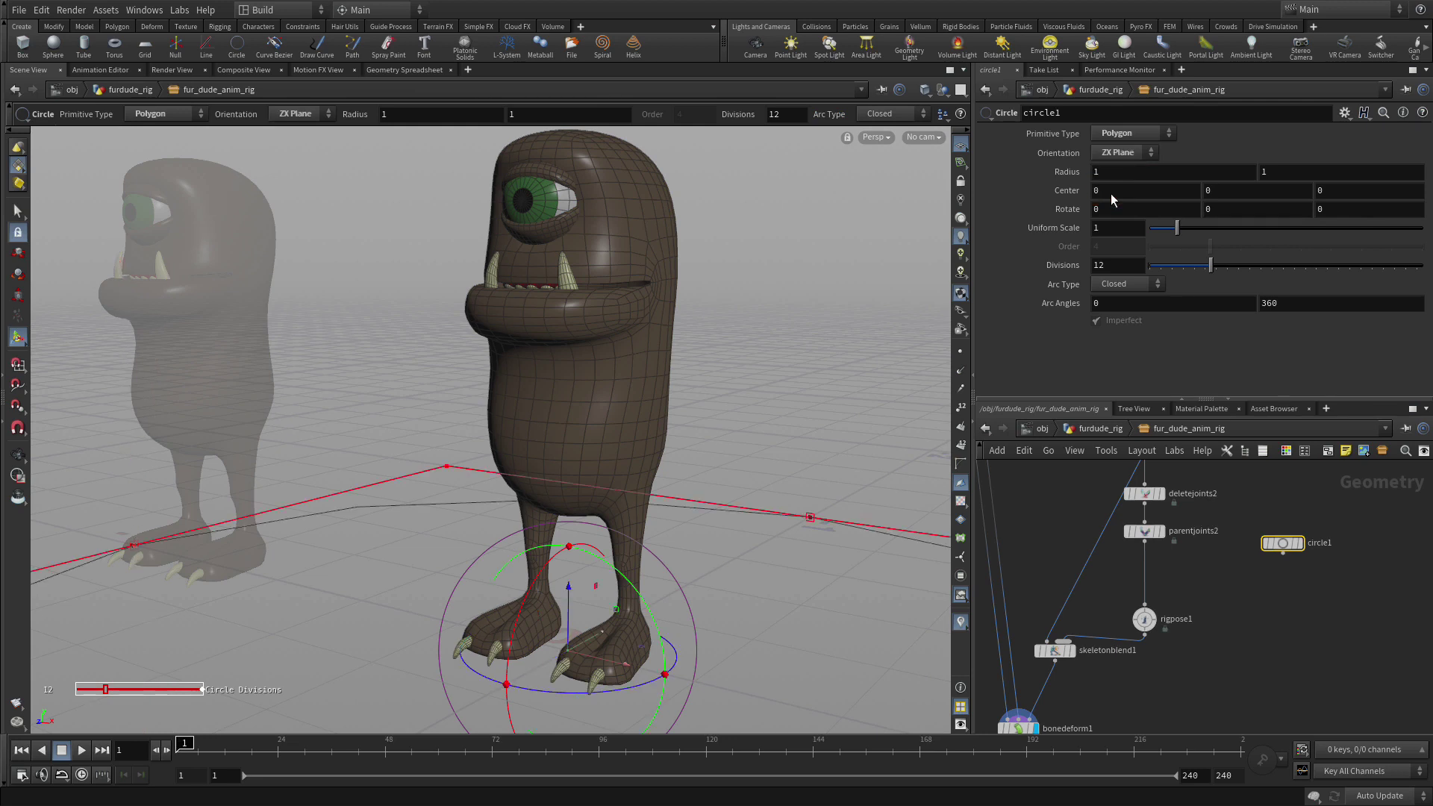
double_click(1105, 233)
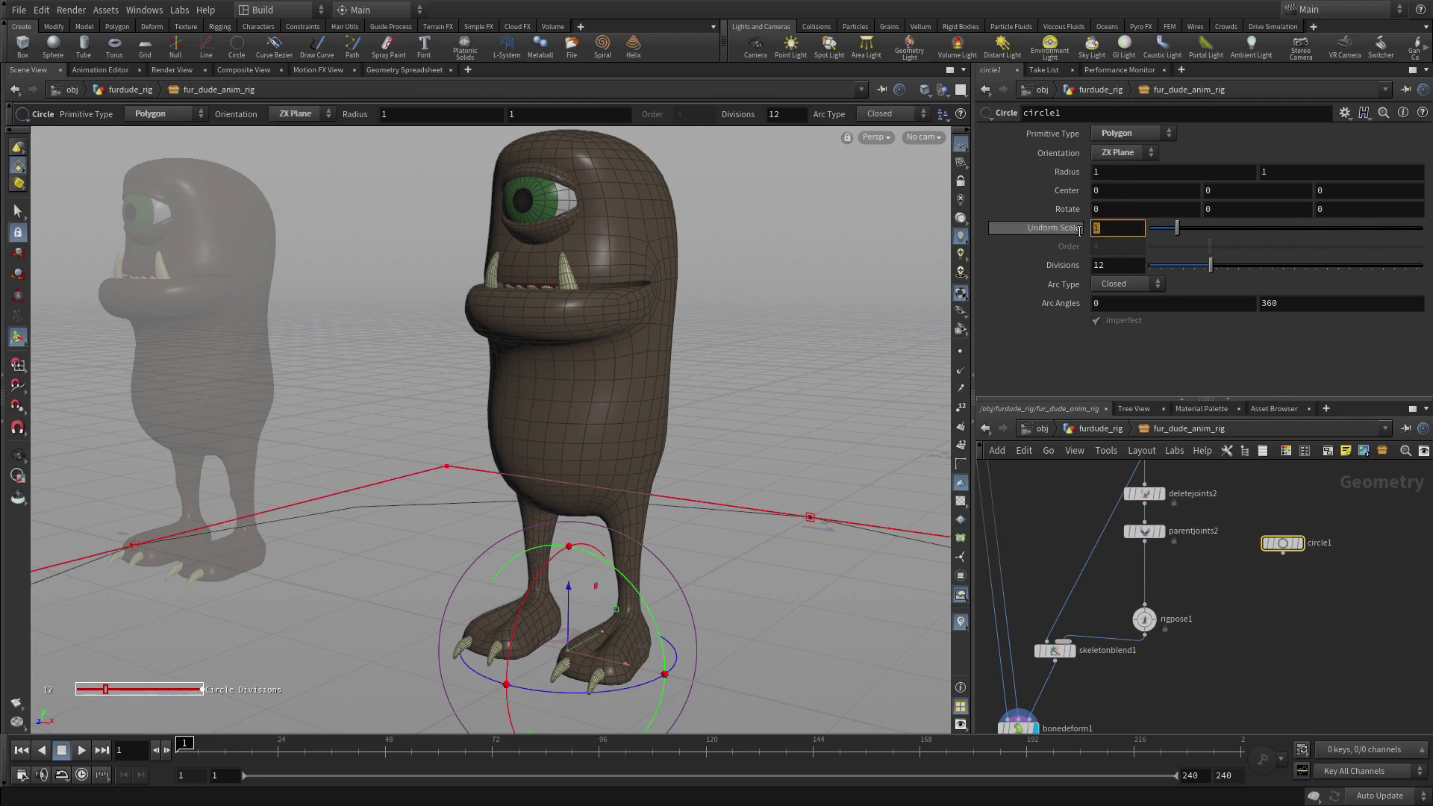
type("0.2")
key("Return")
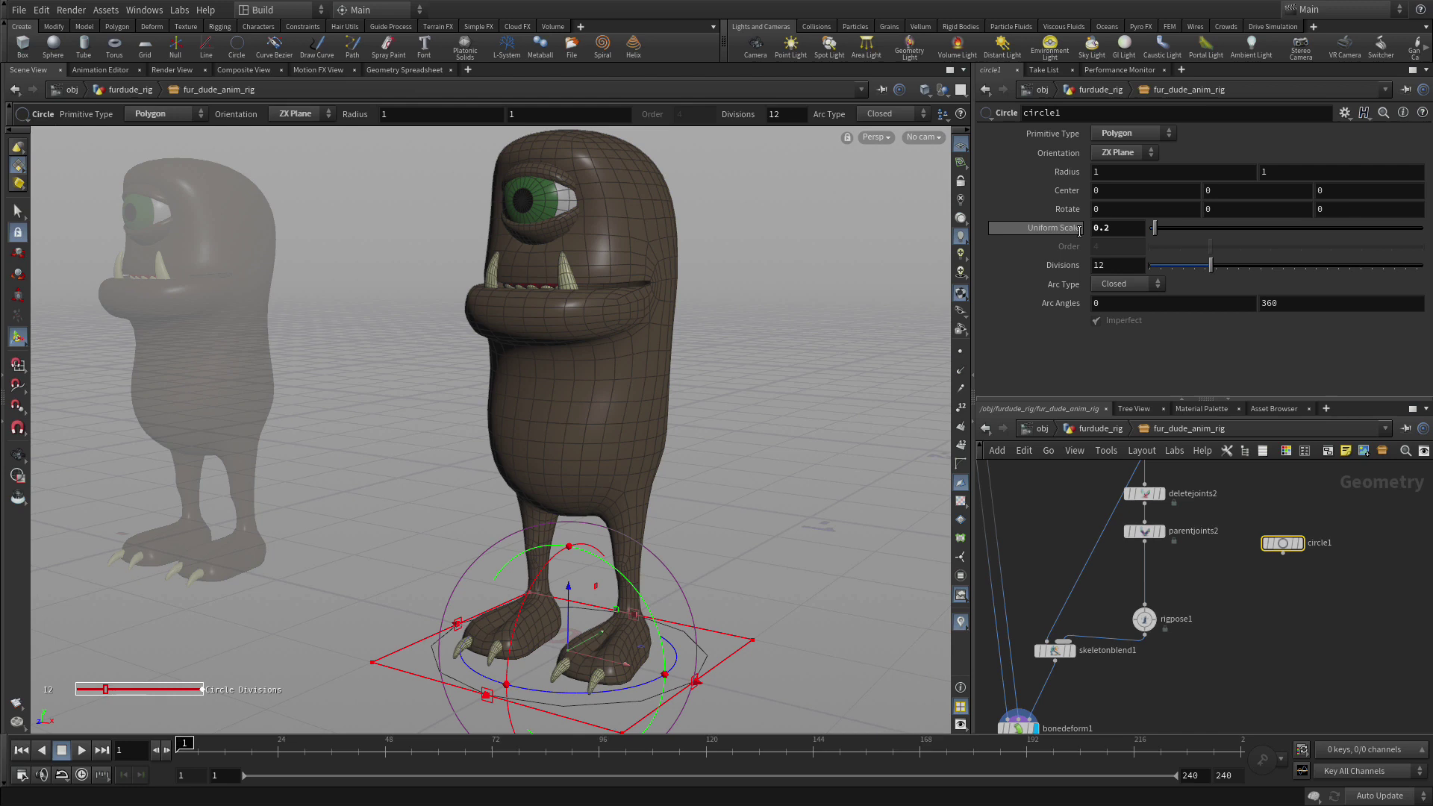
double_click(1106, 266)
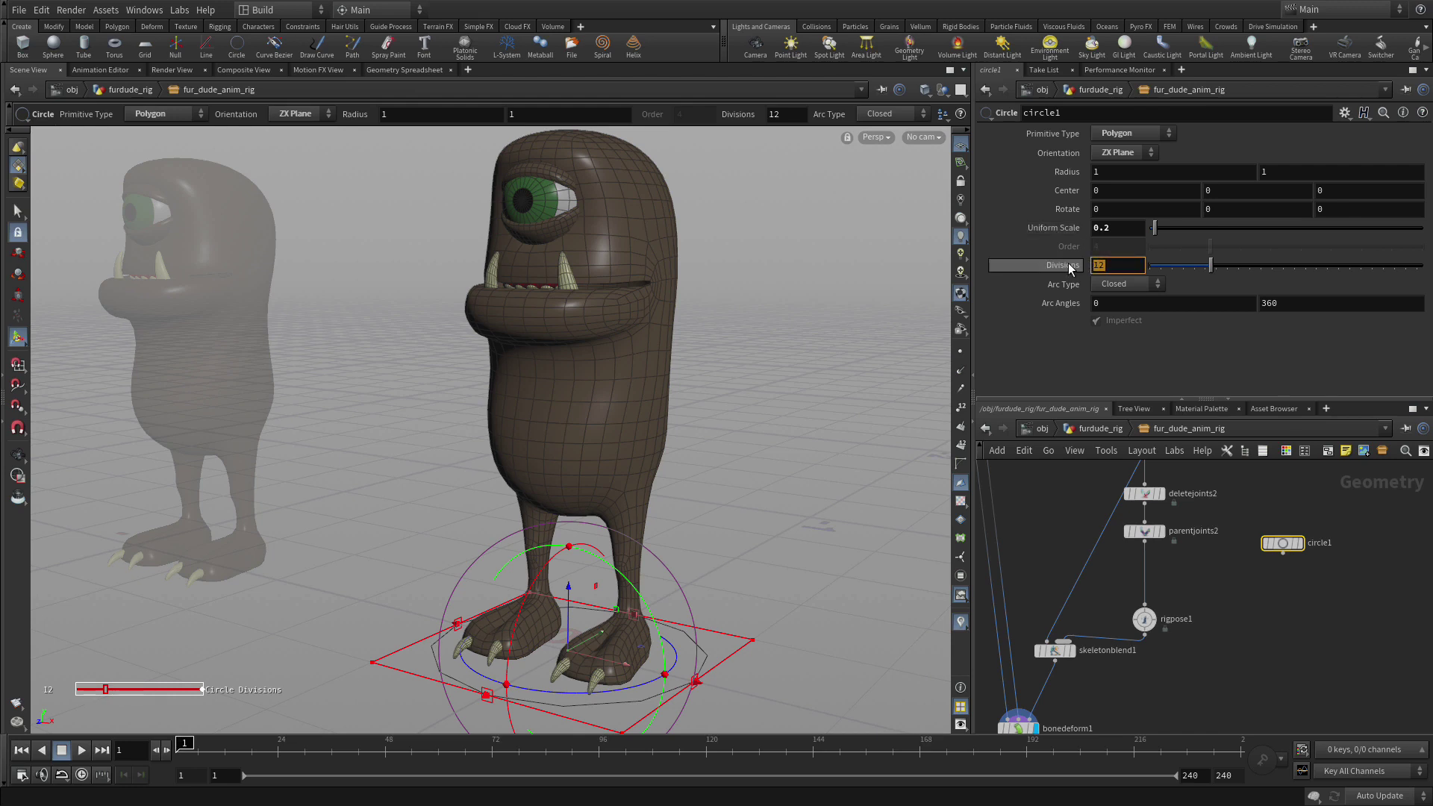
type("36")
key("Return")
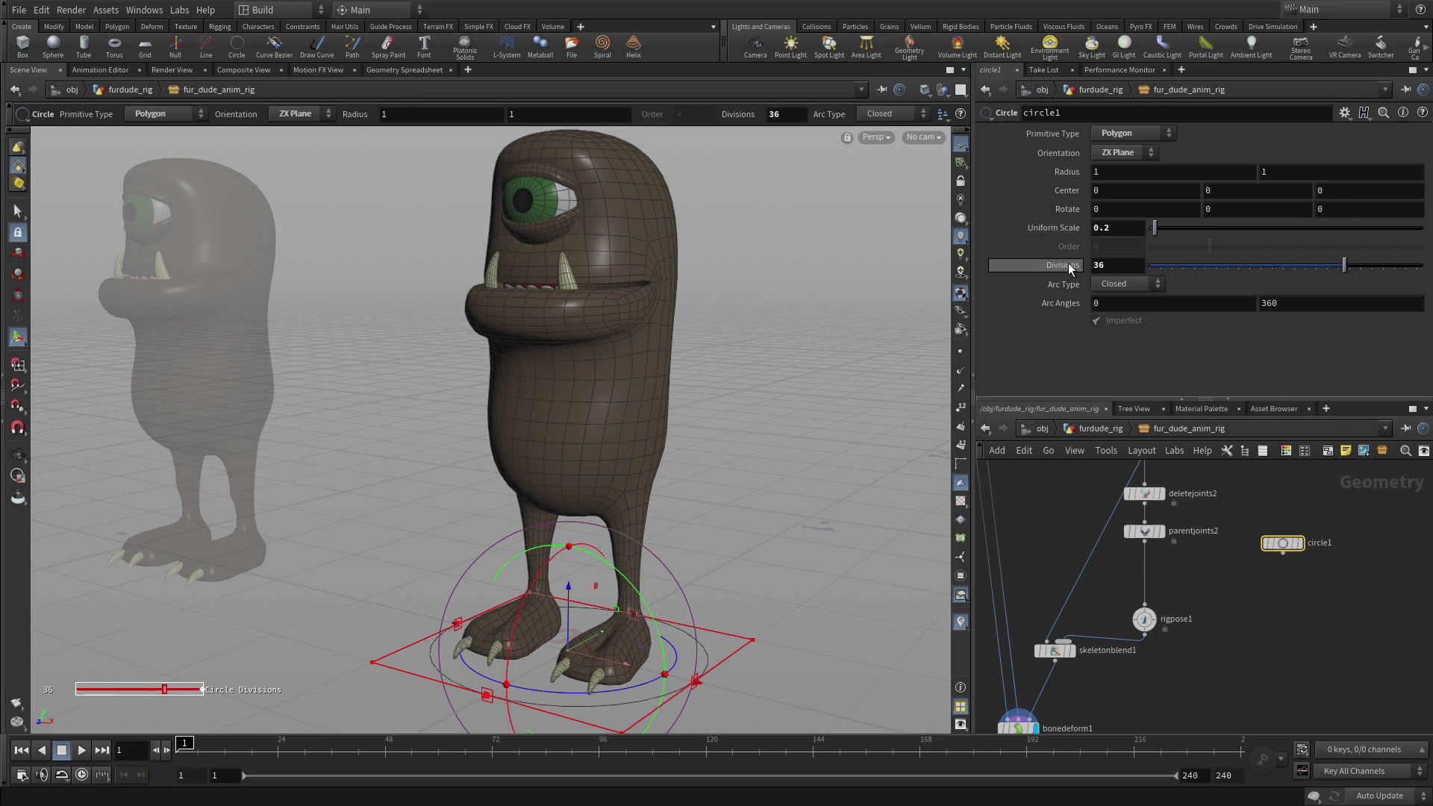
left_click(1127, 284)
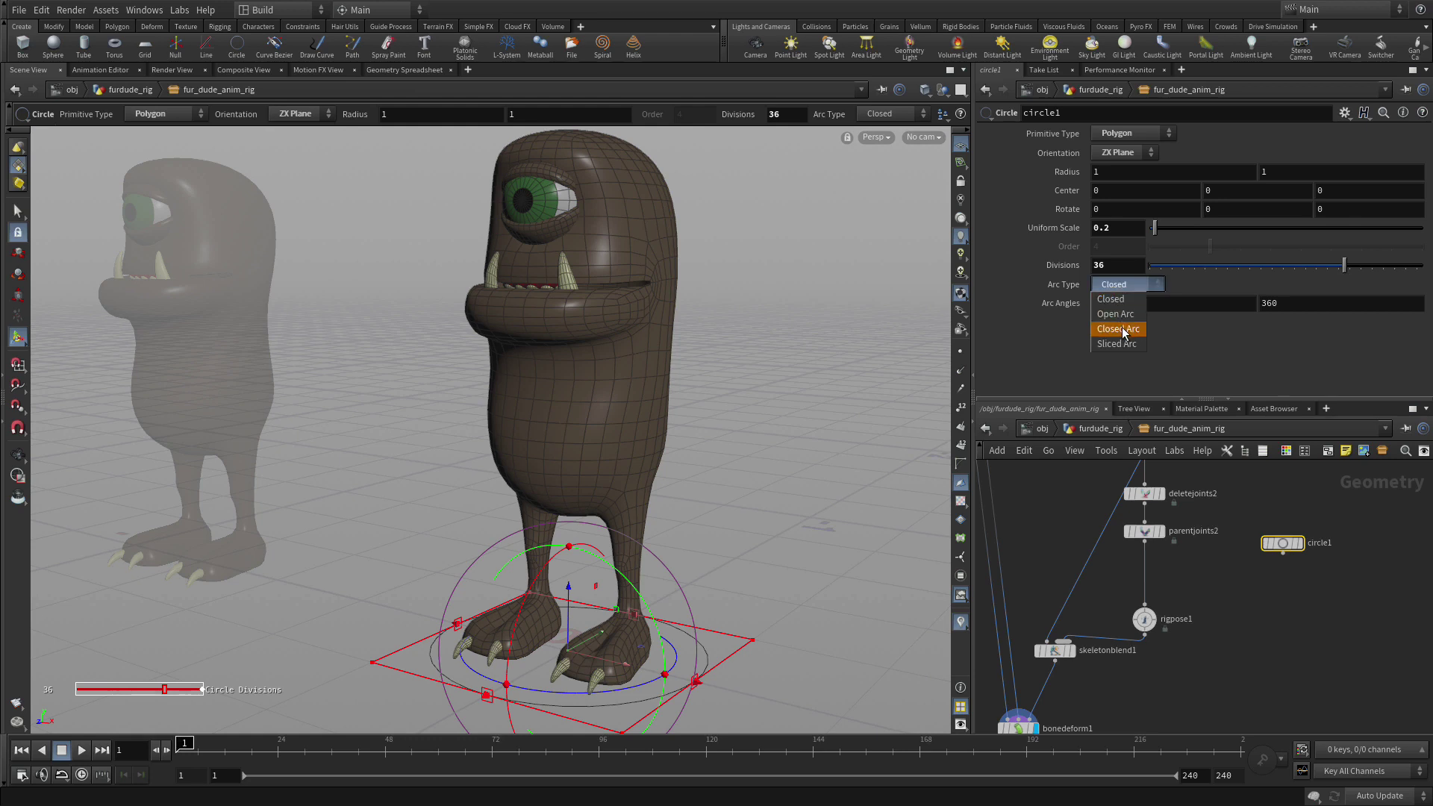
left_click(1118, 302)
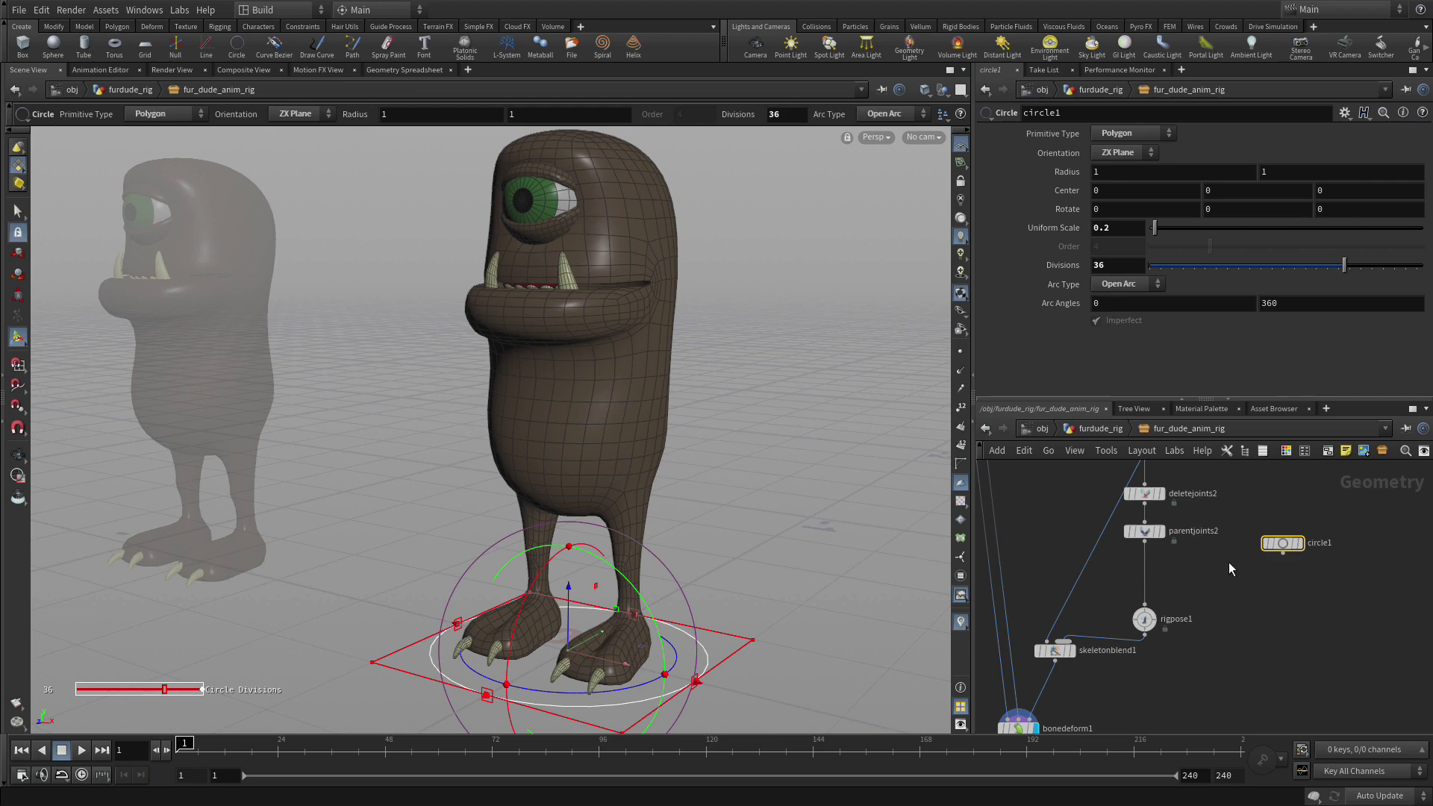
left_click_drag(1279, 543, 1280, 531)
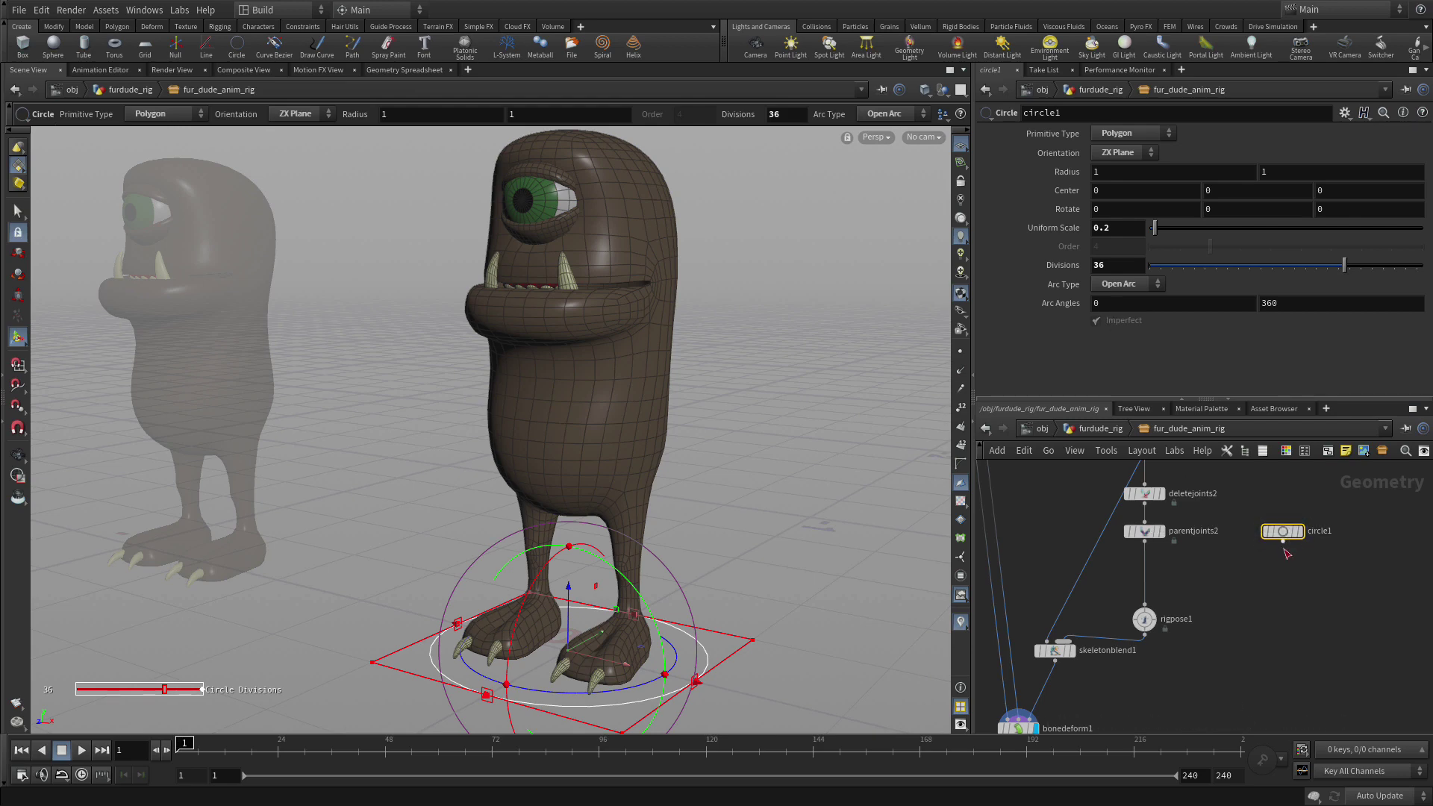
Add a Color node (color1) after circle1 and set its colour to yellow
key("Tab")
type("colo")
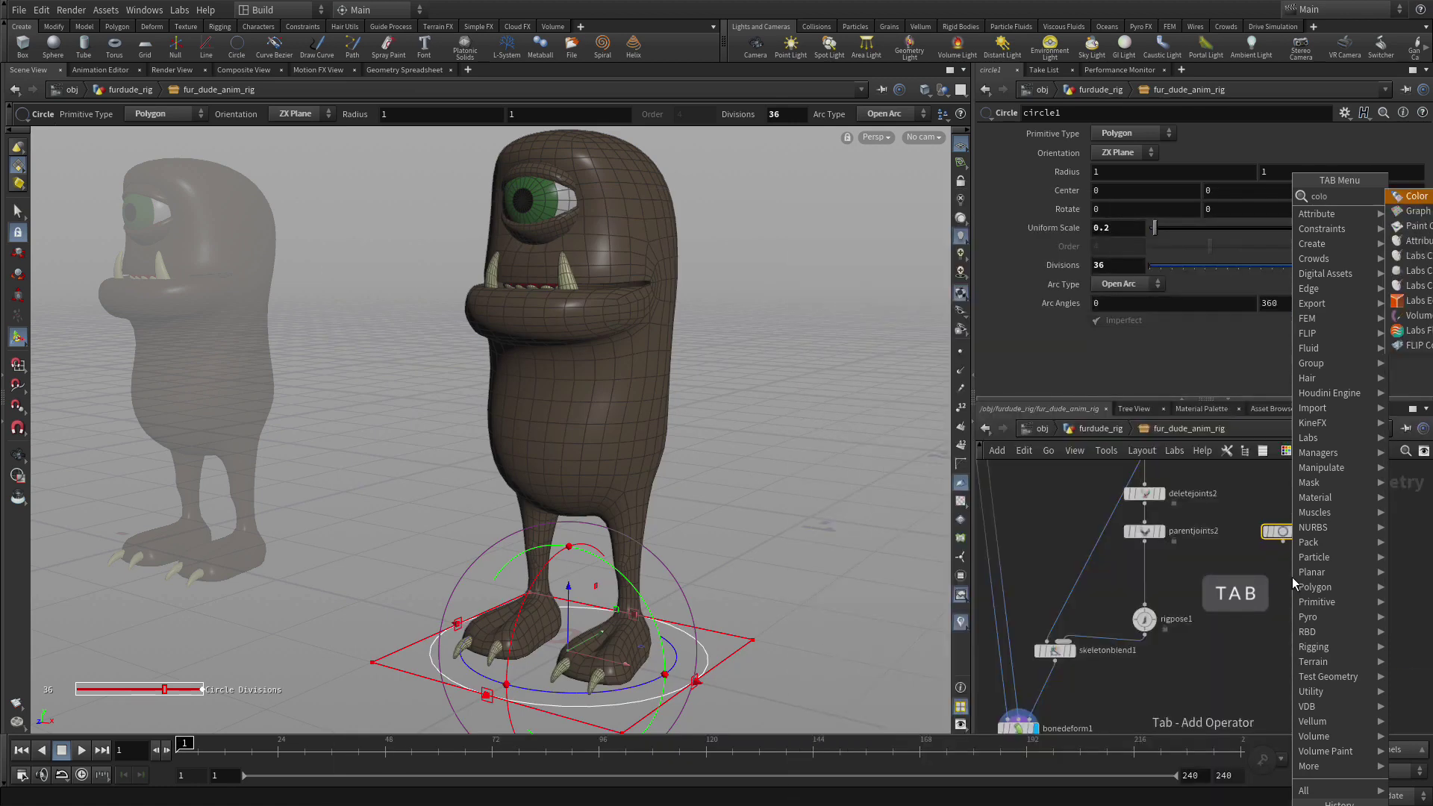
key("Return")
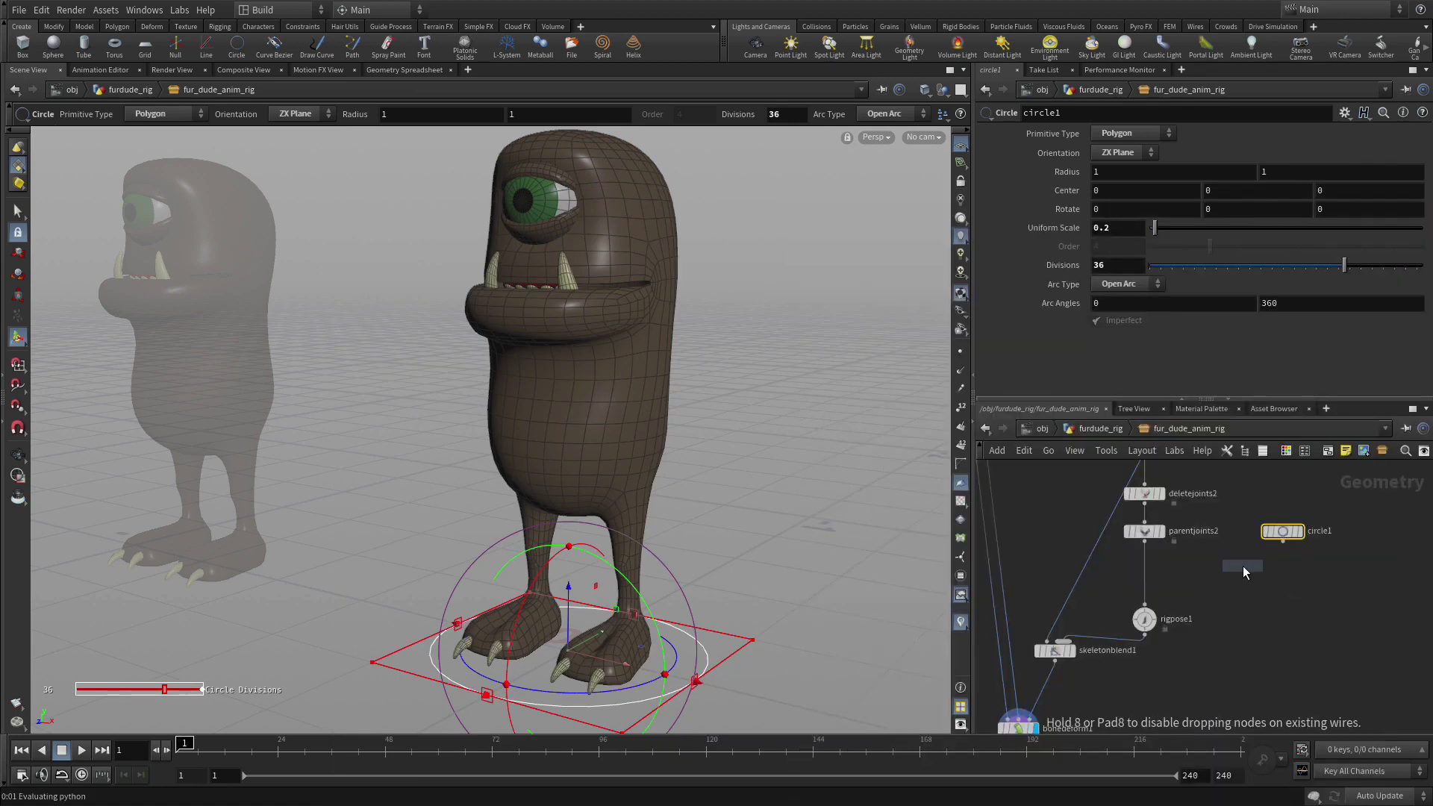
left_click(1280, 573)
left_click(1284, 541)
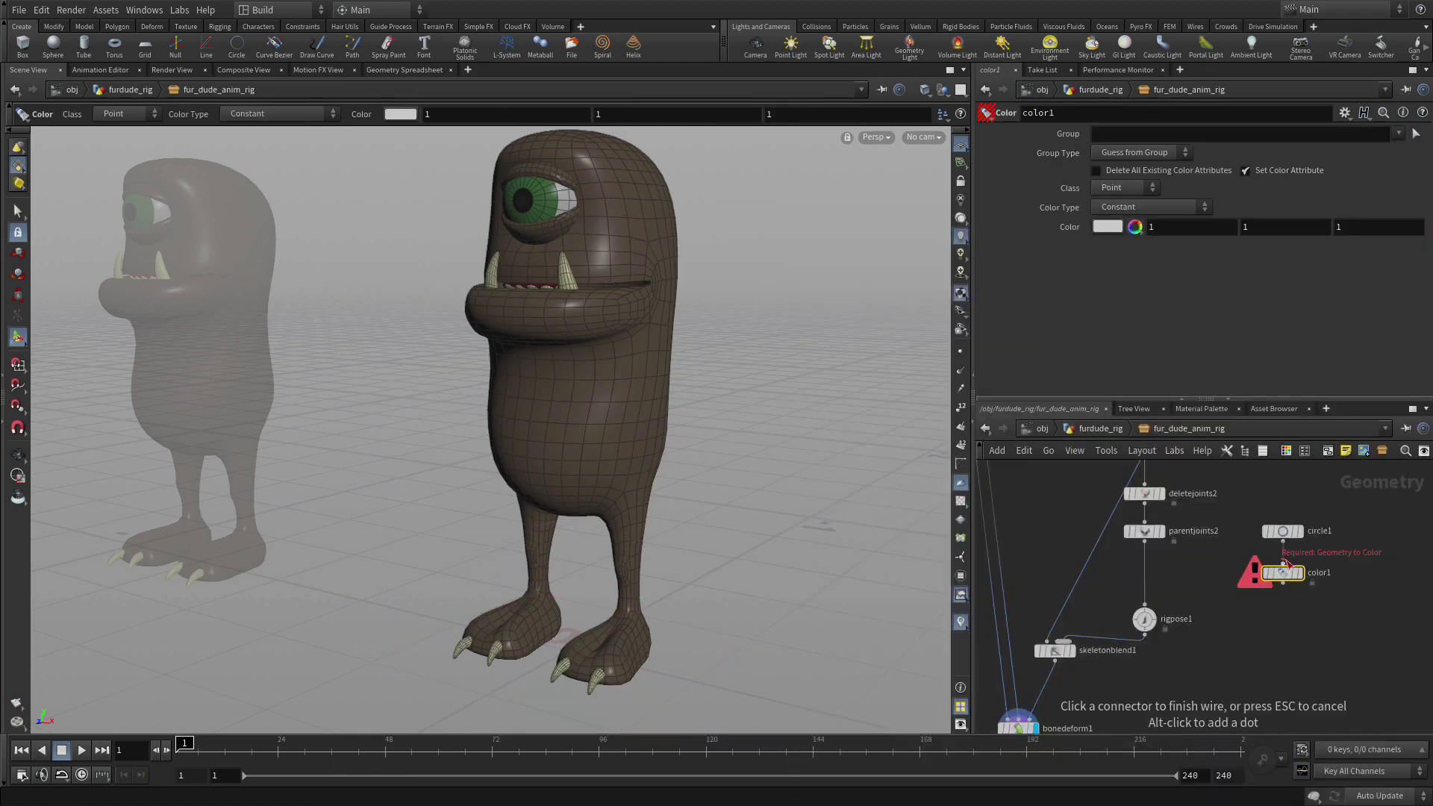
left_click(1282, 566)
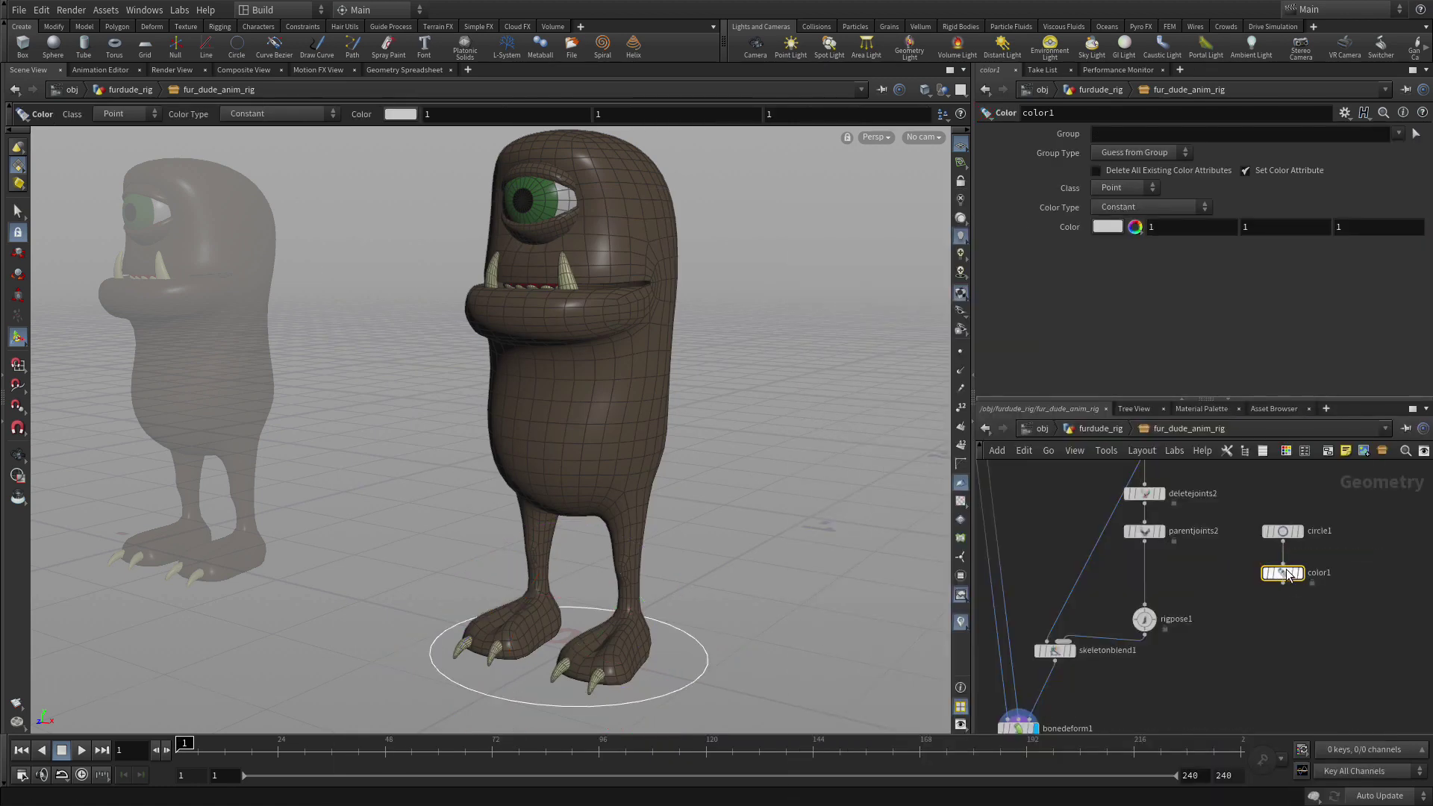
left_click(1135, 227)
left_click(1106, 128)
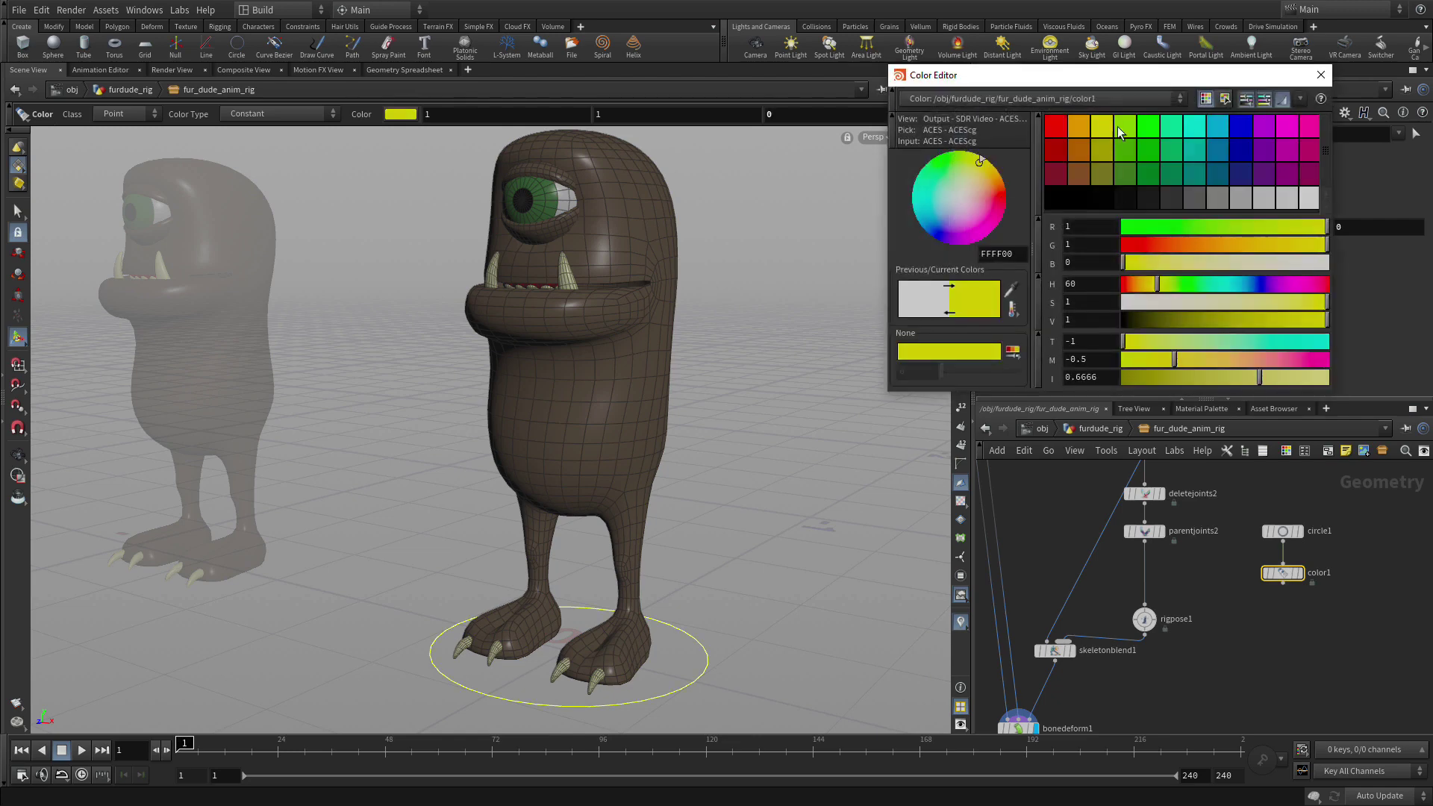
left_click(1321, 74)
Add a Merge Packed node naming the piece color_ctrl, and gather the three nodes together
key("Tab")
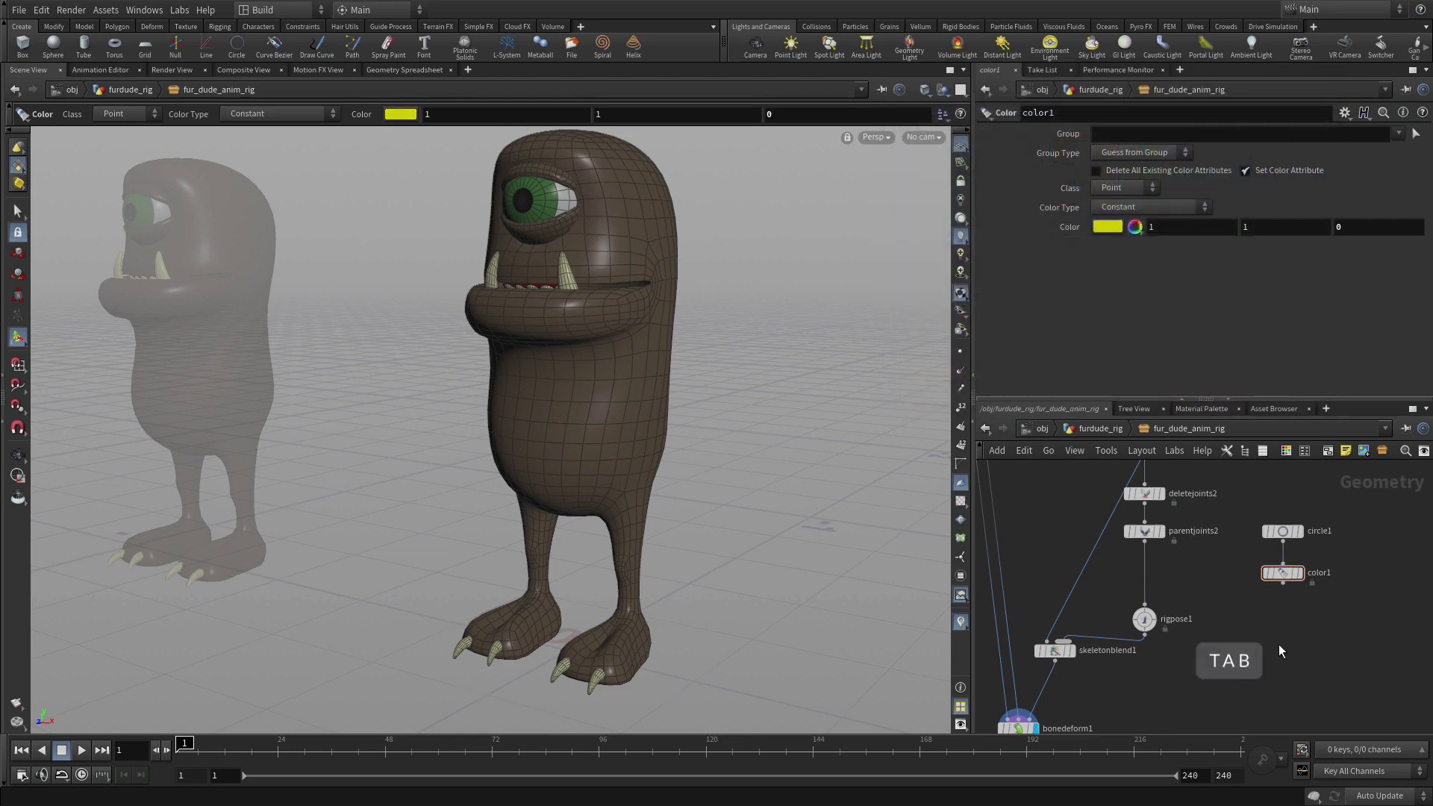
type("merg")
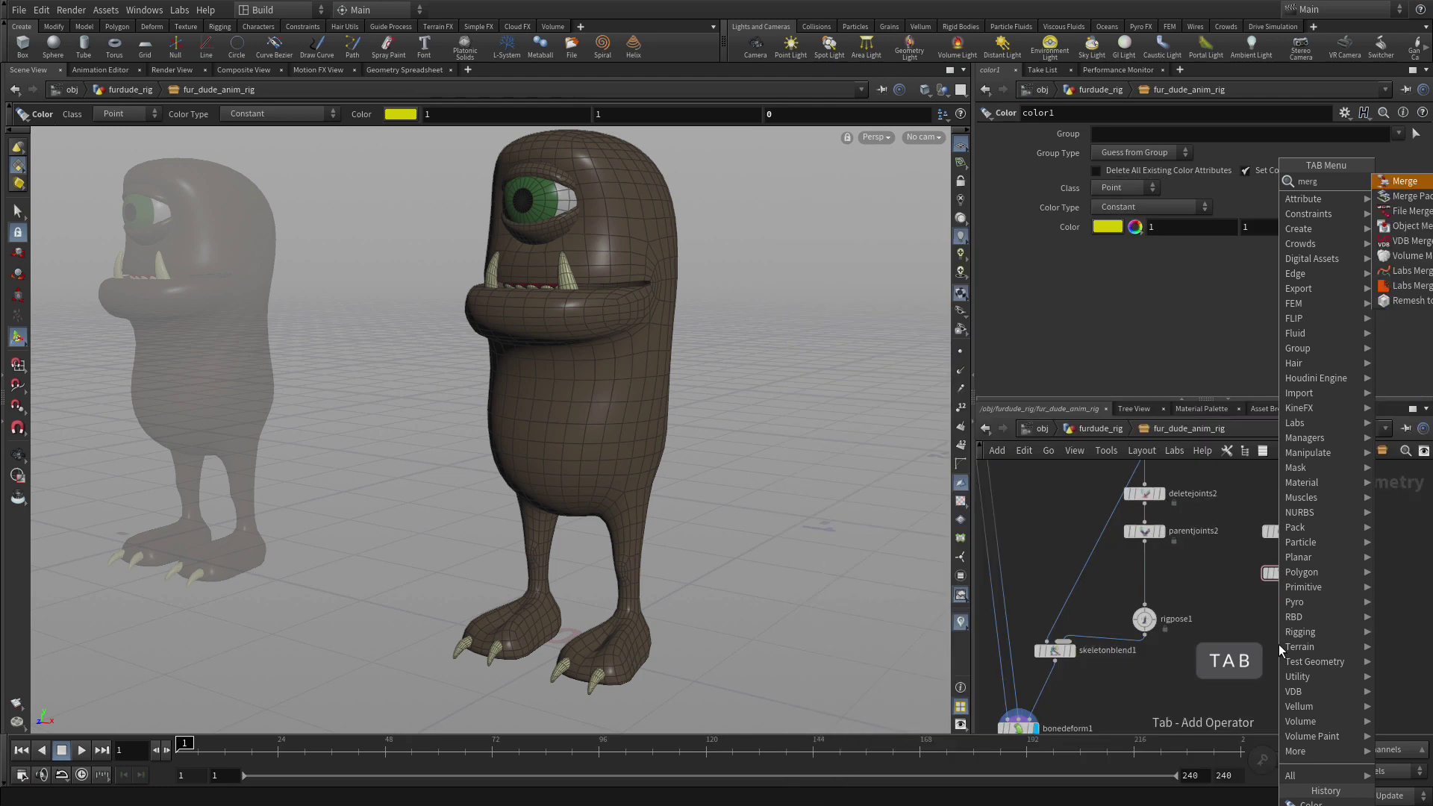
key("Return")
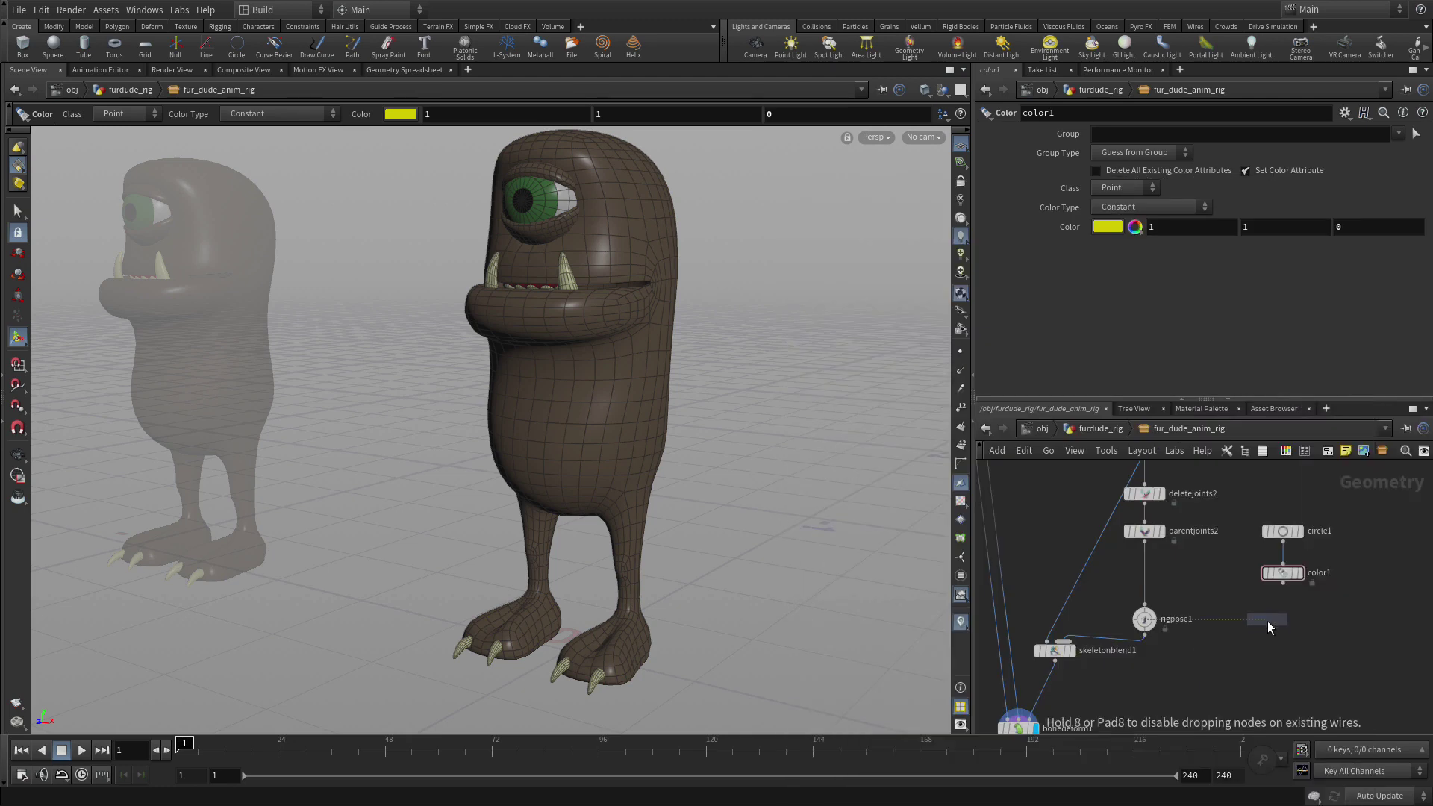
left_click(1268, 620)
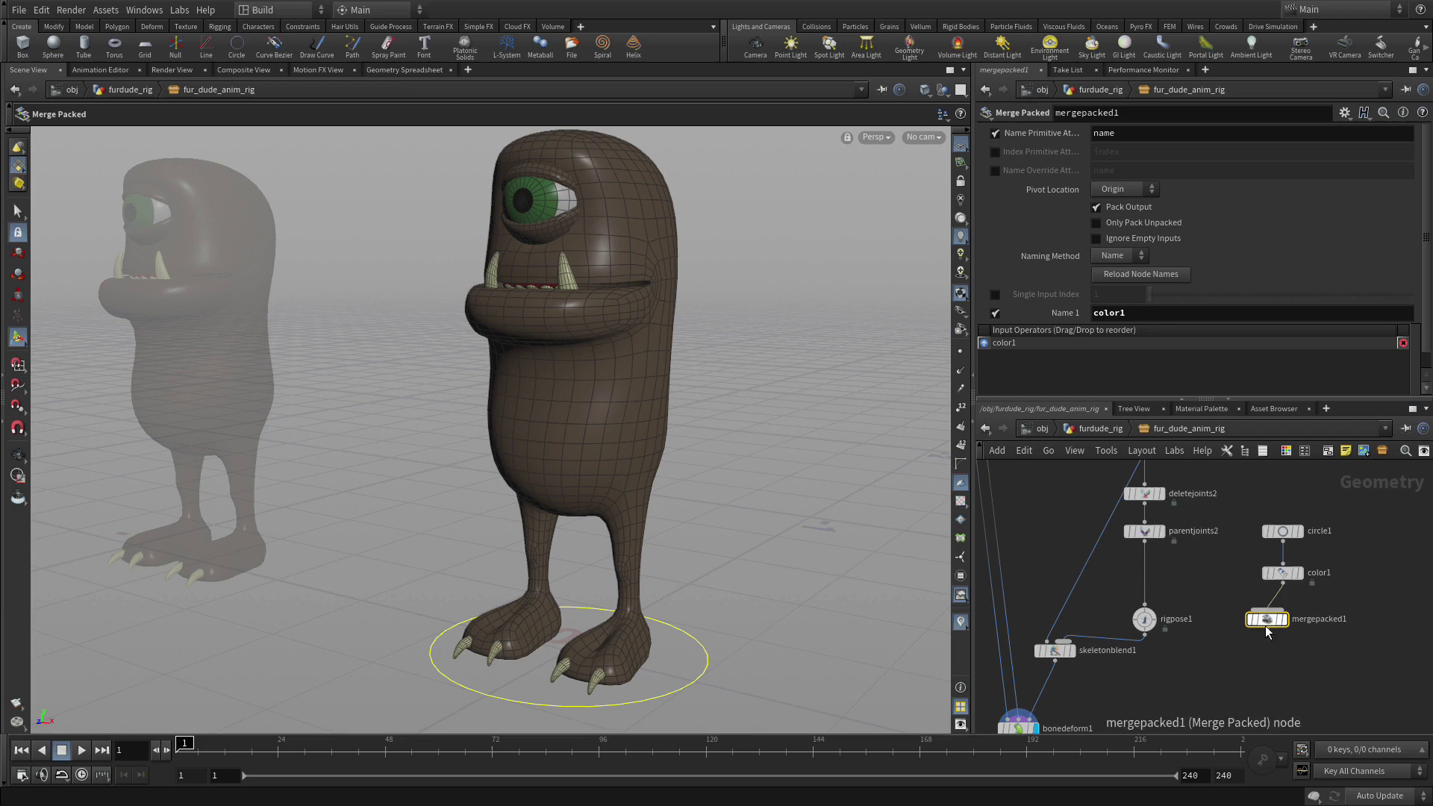
left_click(1127, 314)
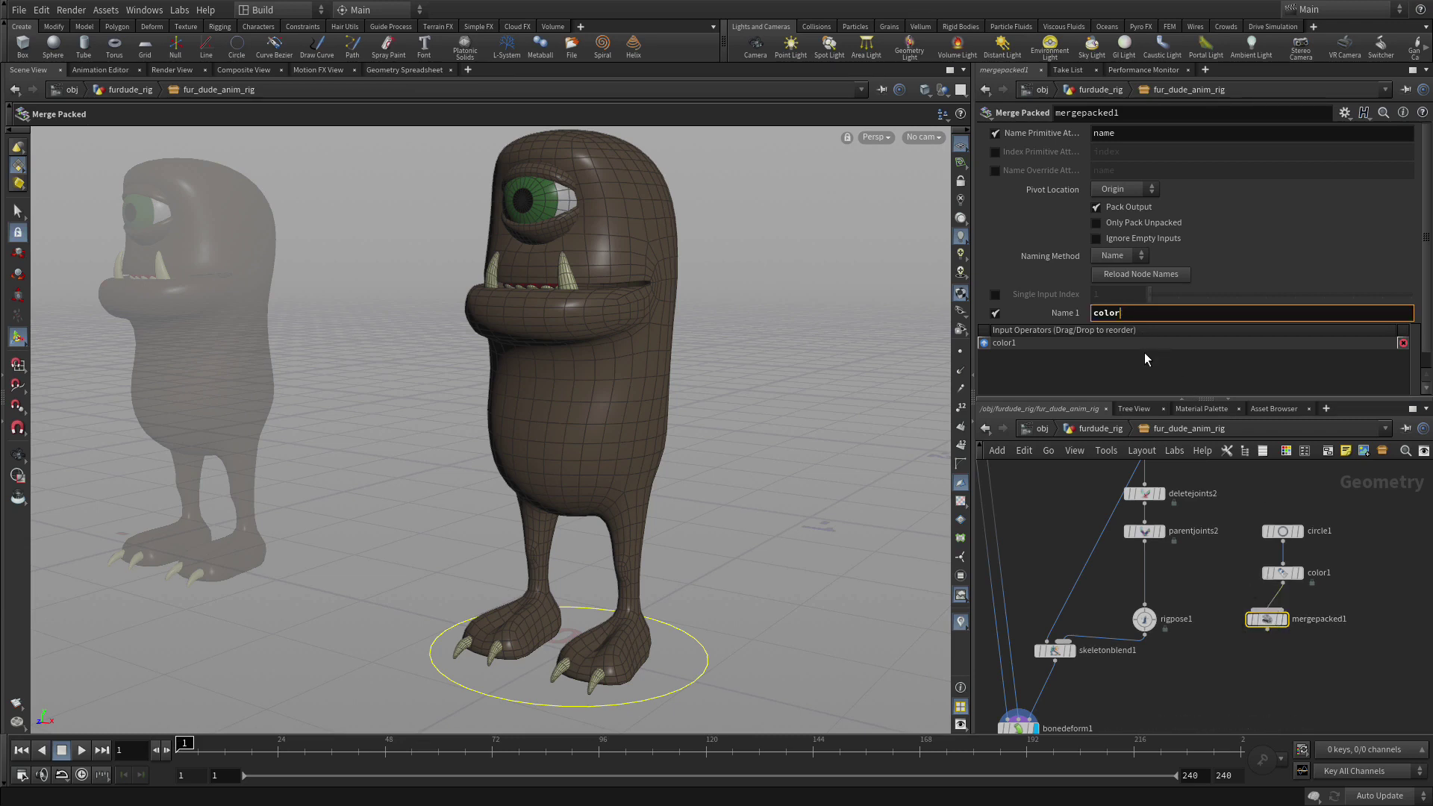
type("_ctrl")
key("Return")
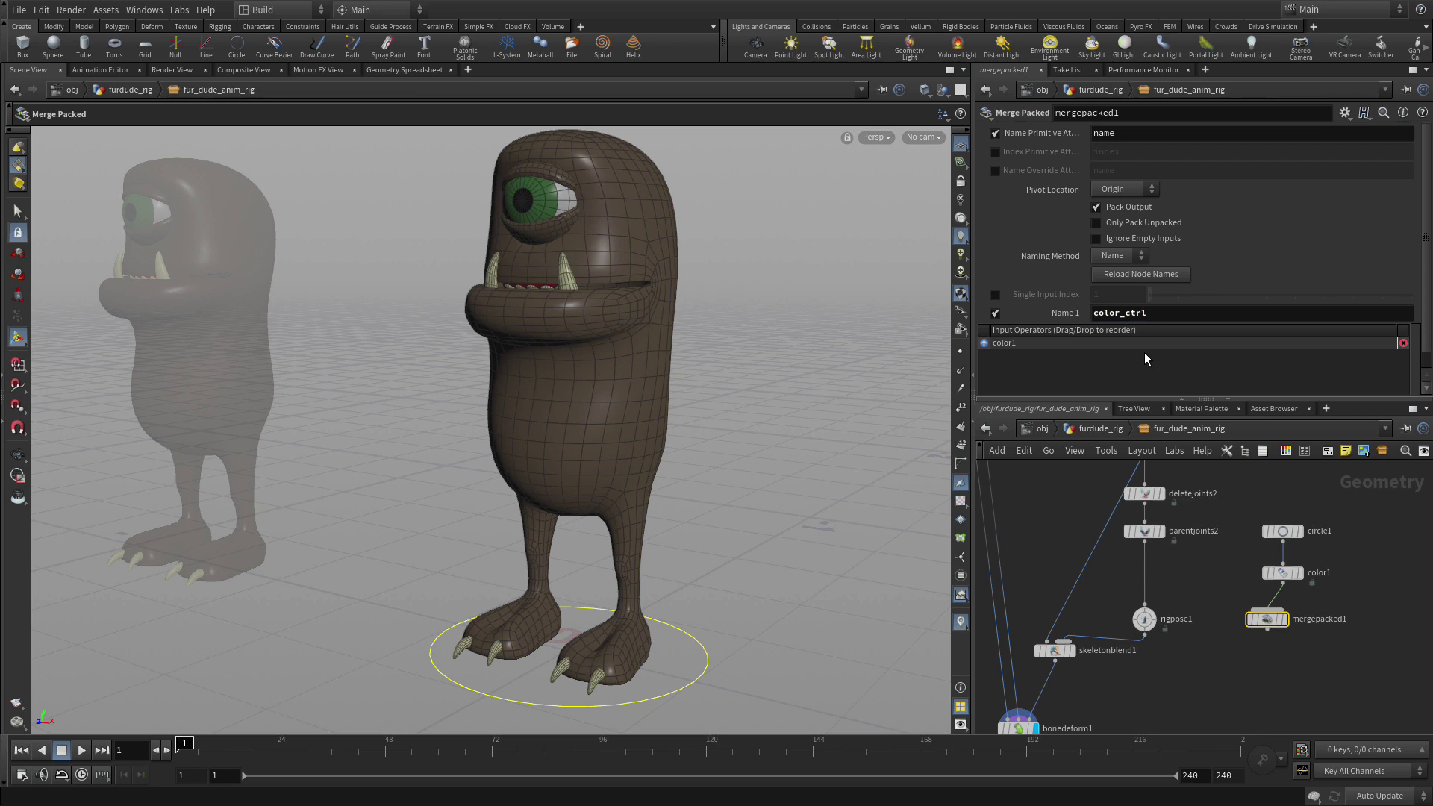
left_click_drag(1243, 512, 1286, 557)
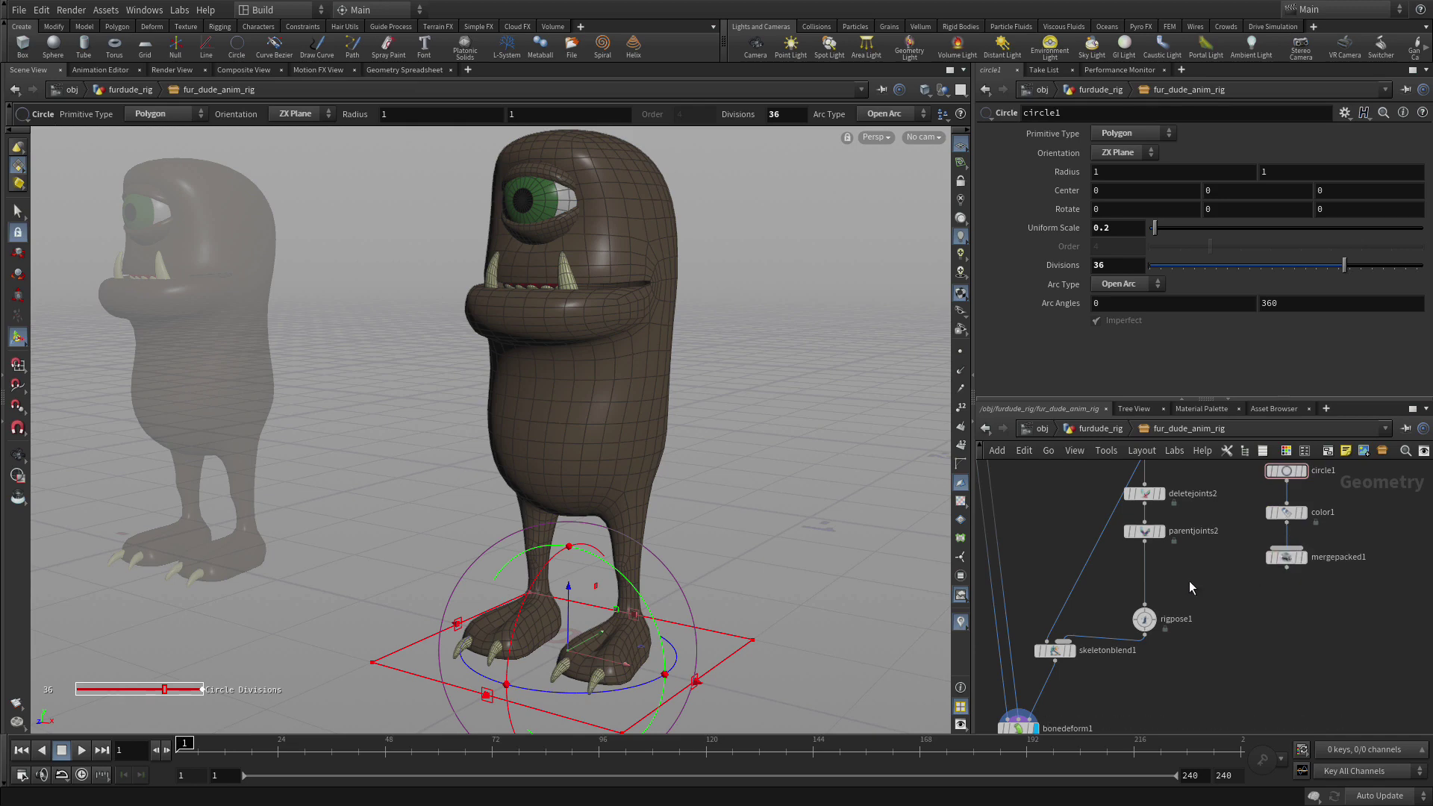
Insert attachjointgeo1 between parentjoints2 and rigpose1, wire mergepacked1 into it, and select the leg joints
key("Tab")
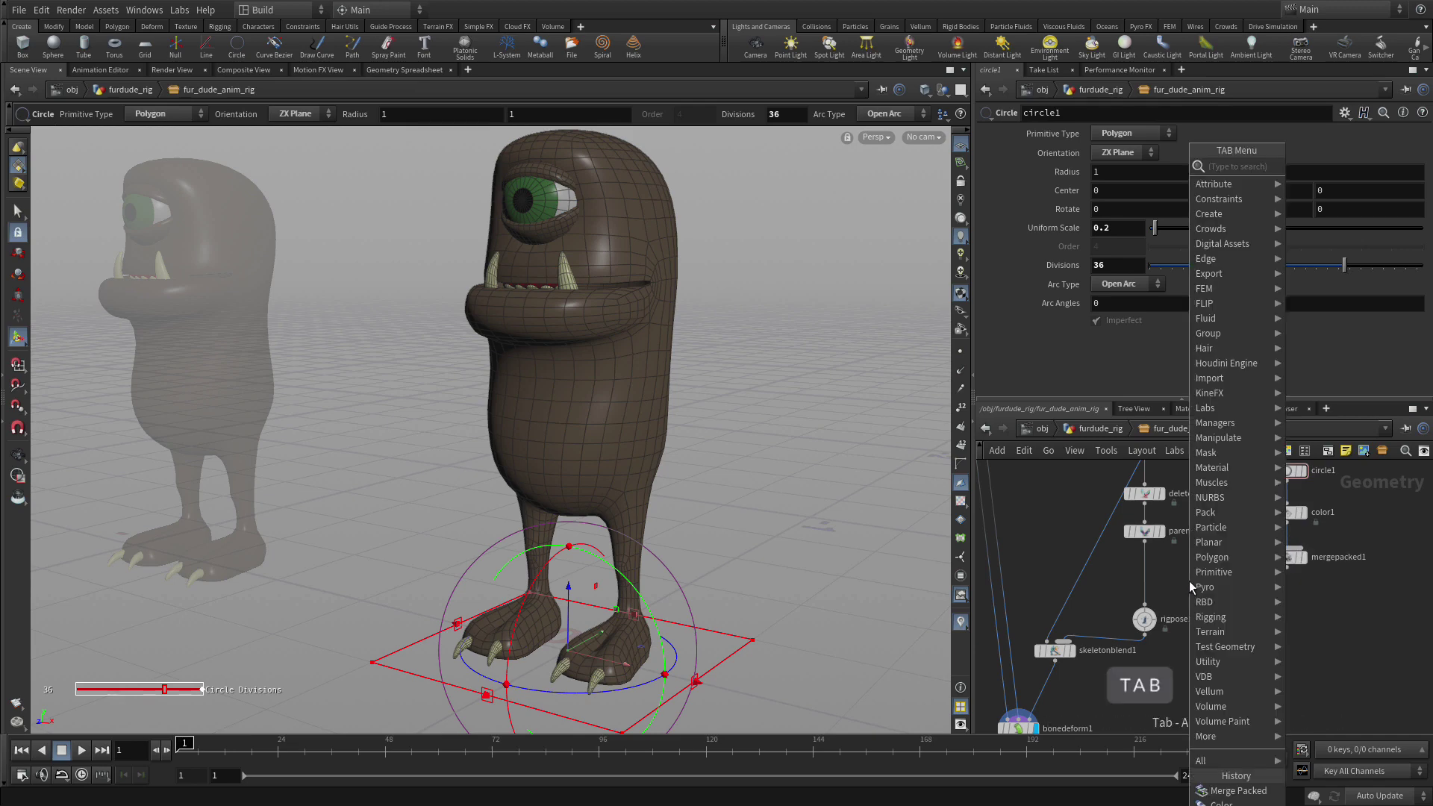
type("attach")
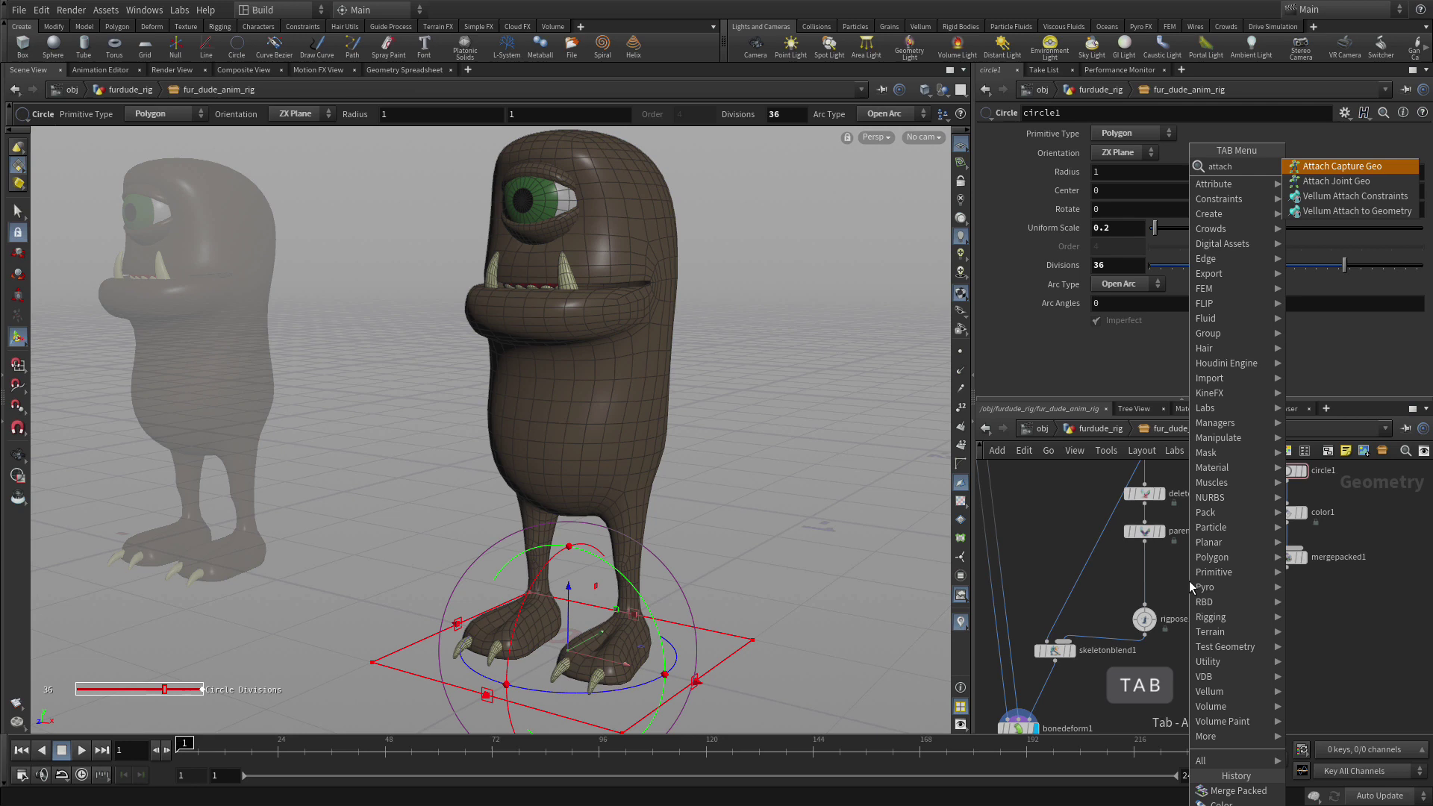
key("Return")
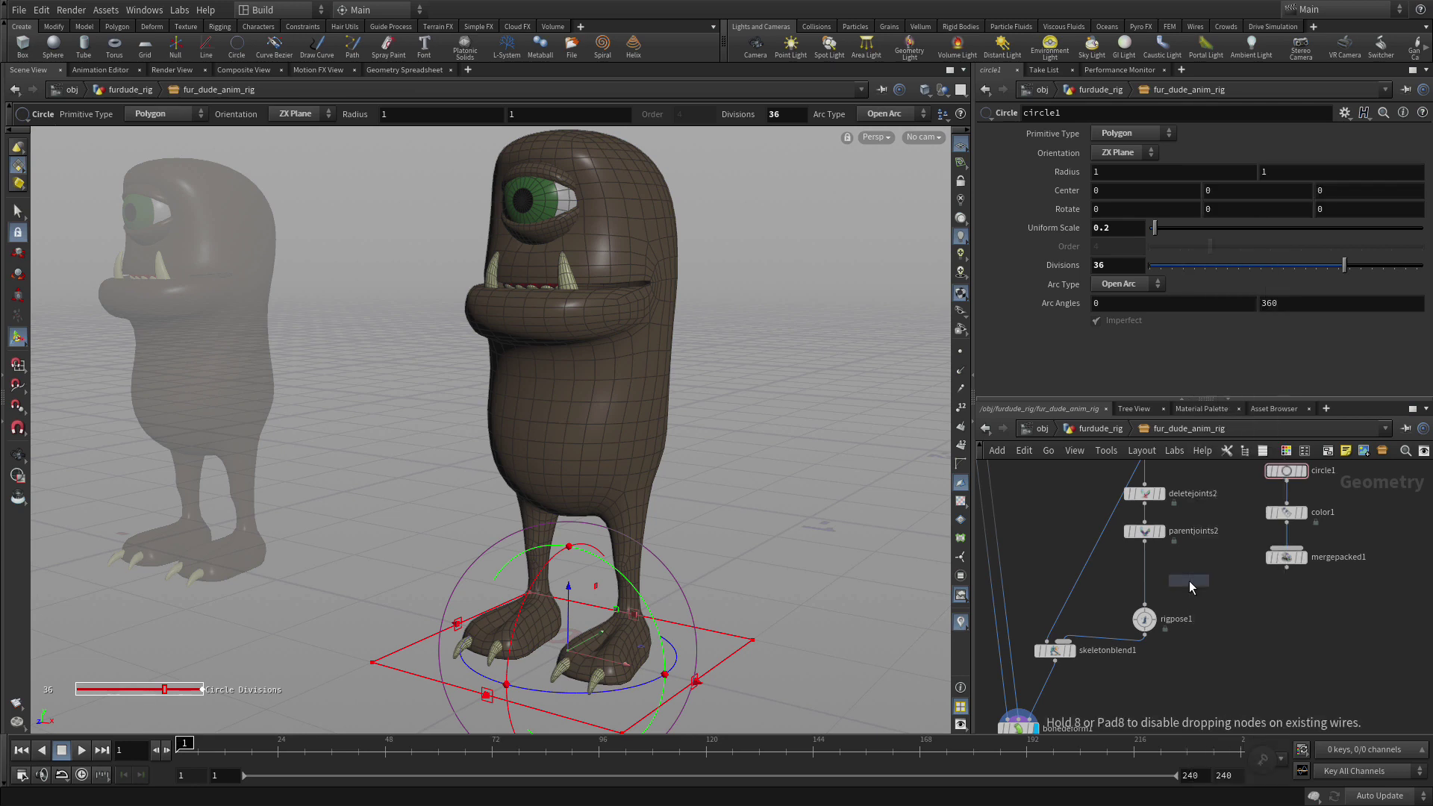
left_click(1152, 587)
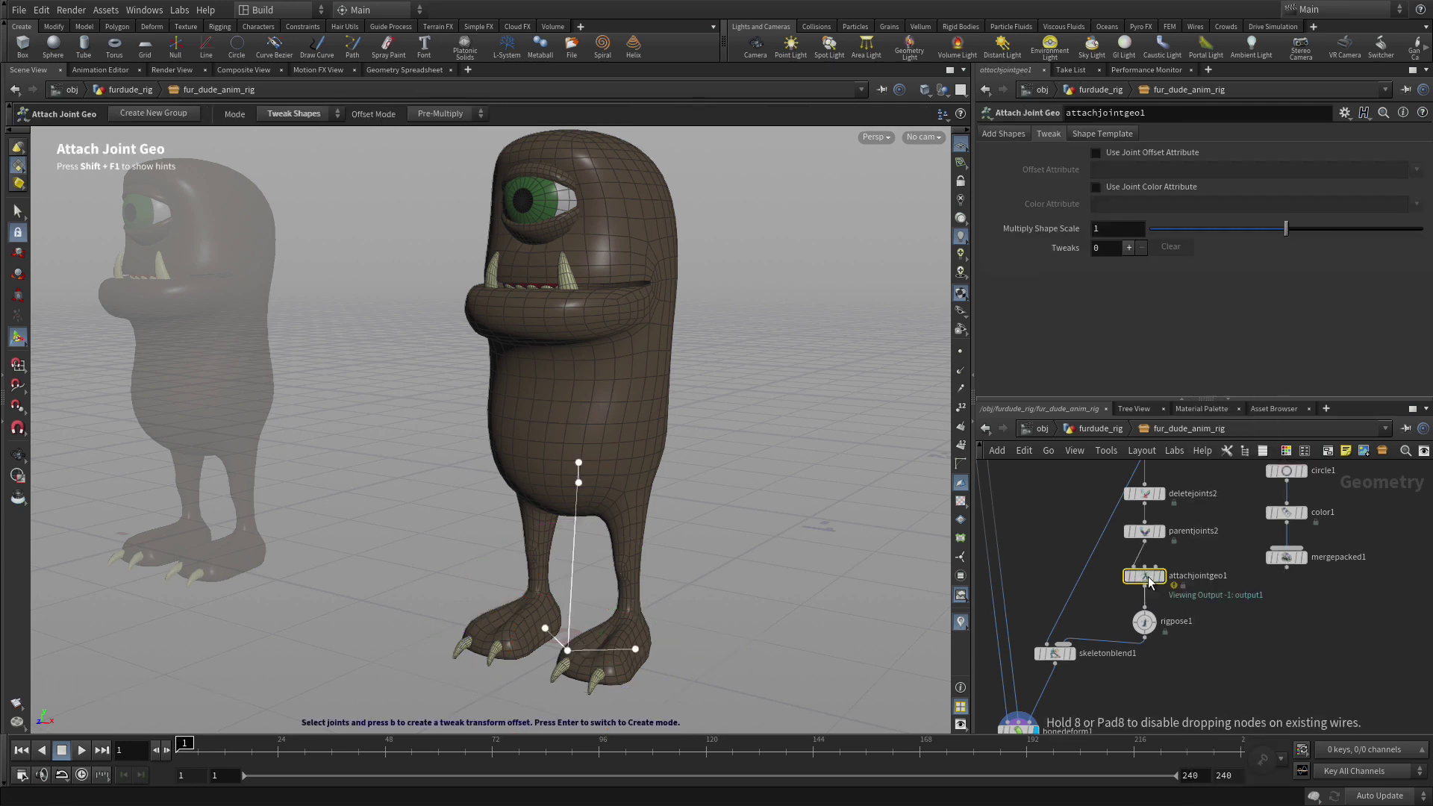
left_click(1286, 567)
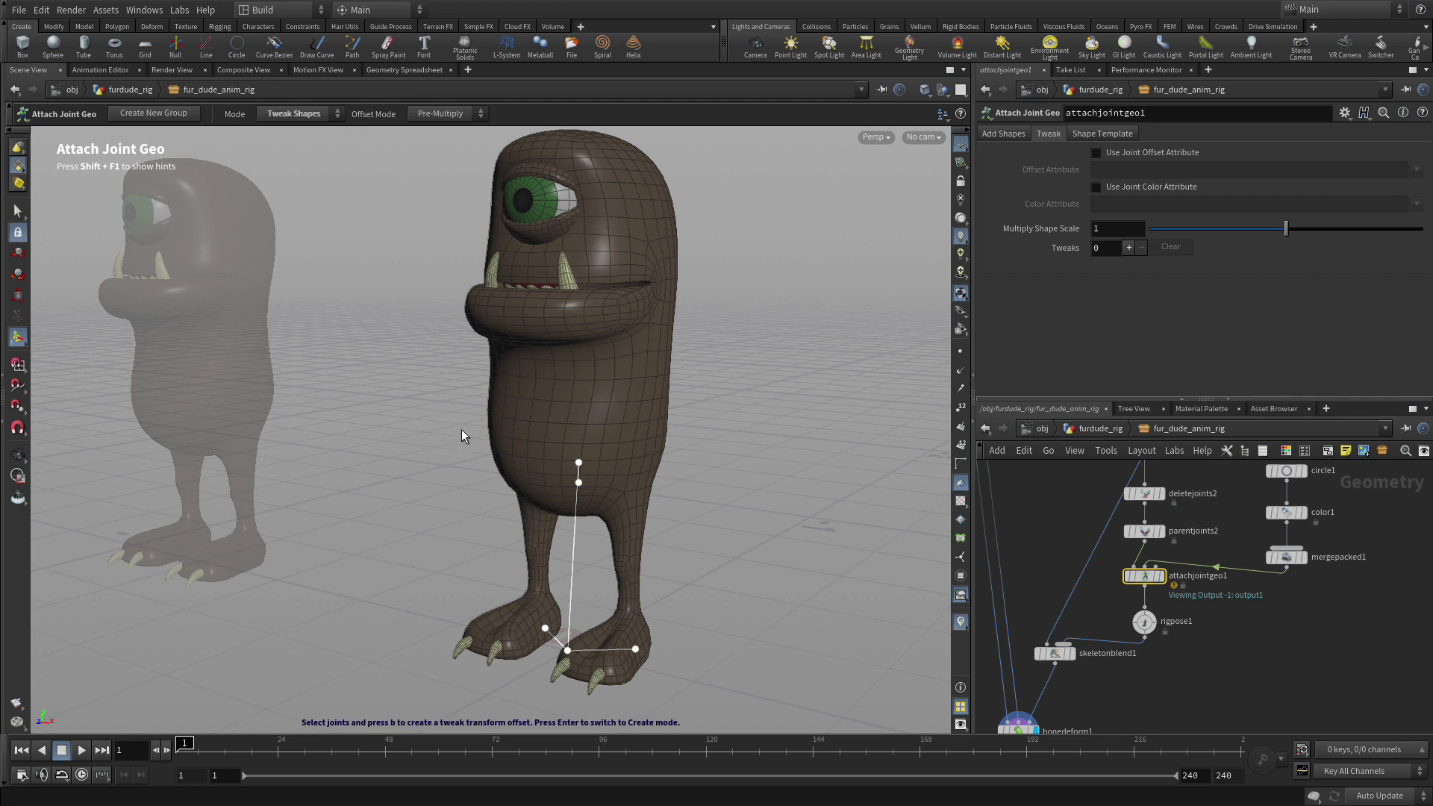
left_click_drag(460, 428, 732, 692)
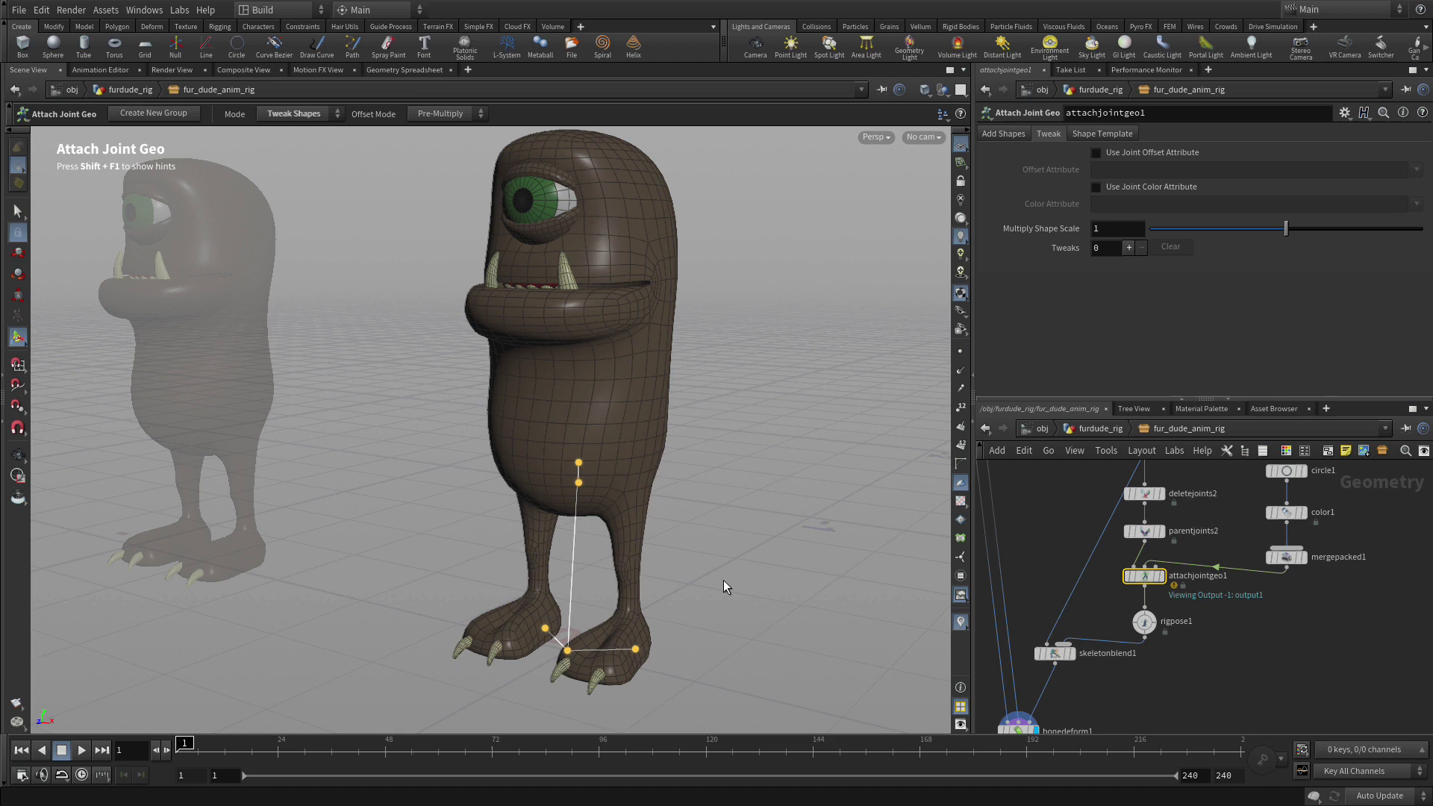
Assign the color_ctrl circle shape to the selected joints using Assign Shapes mode
key("Return")
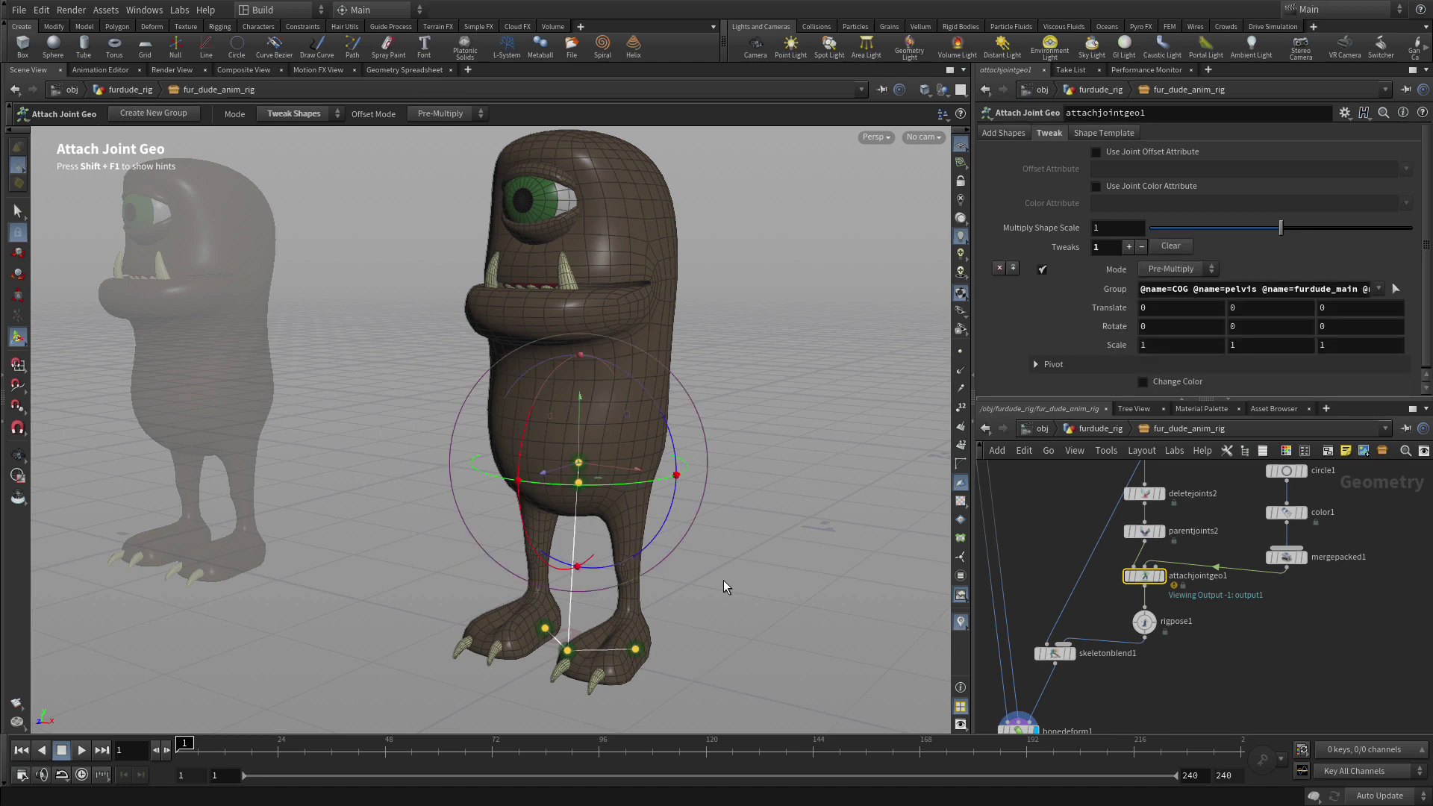
left_click(285, 115)
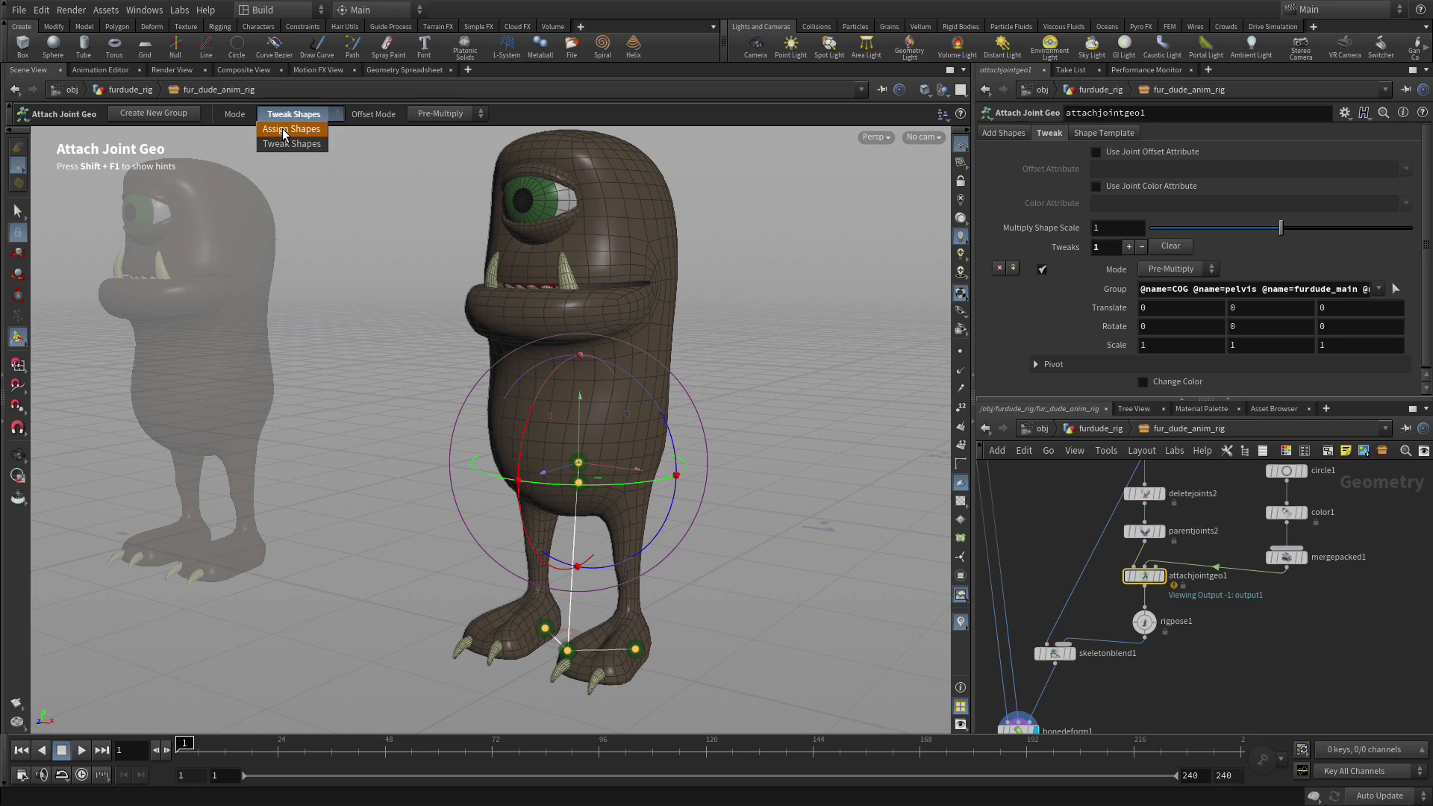
left_click(284, 130)
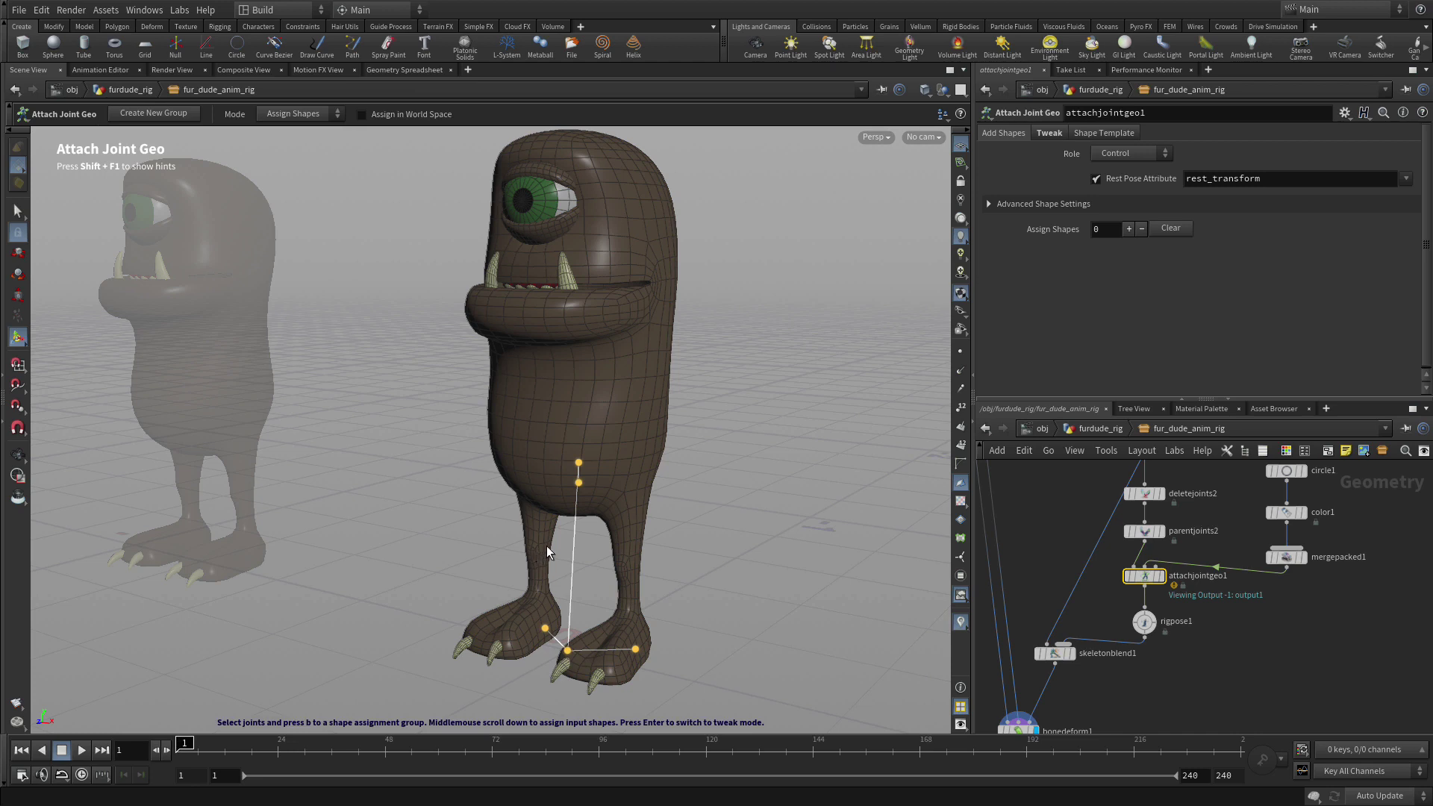
key("g")
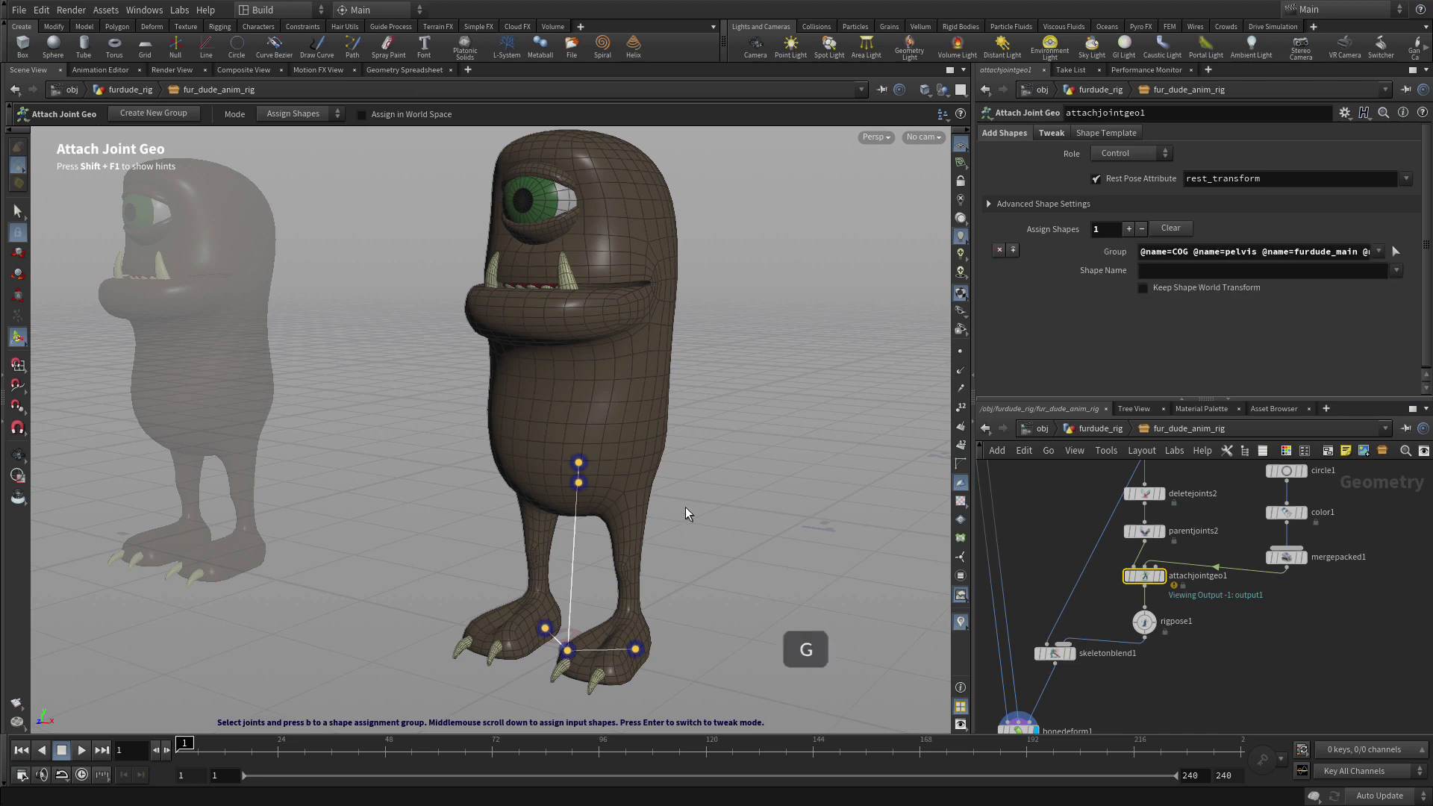
scroll(686, 508, "down", 1)
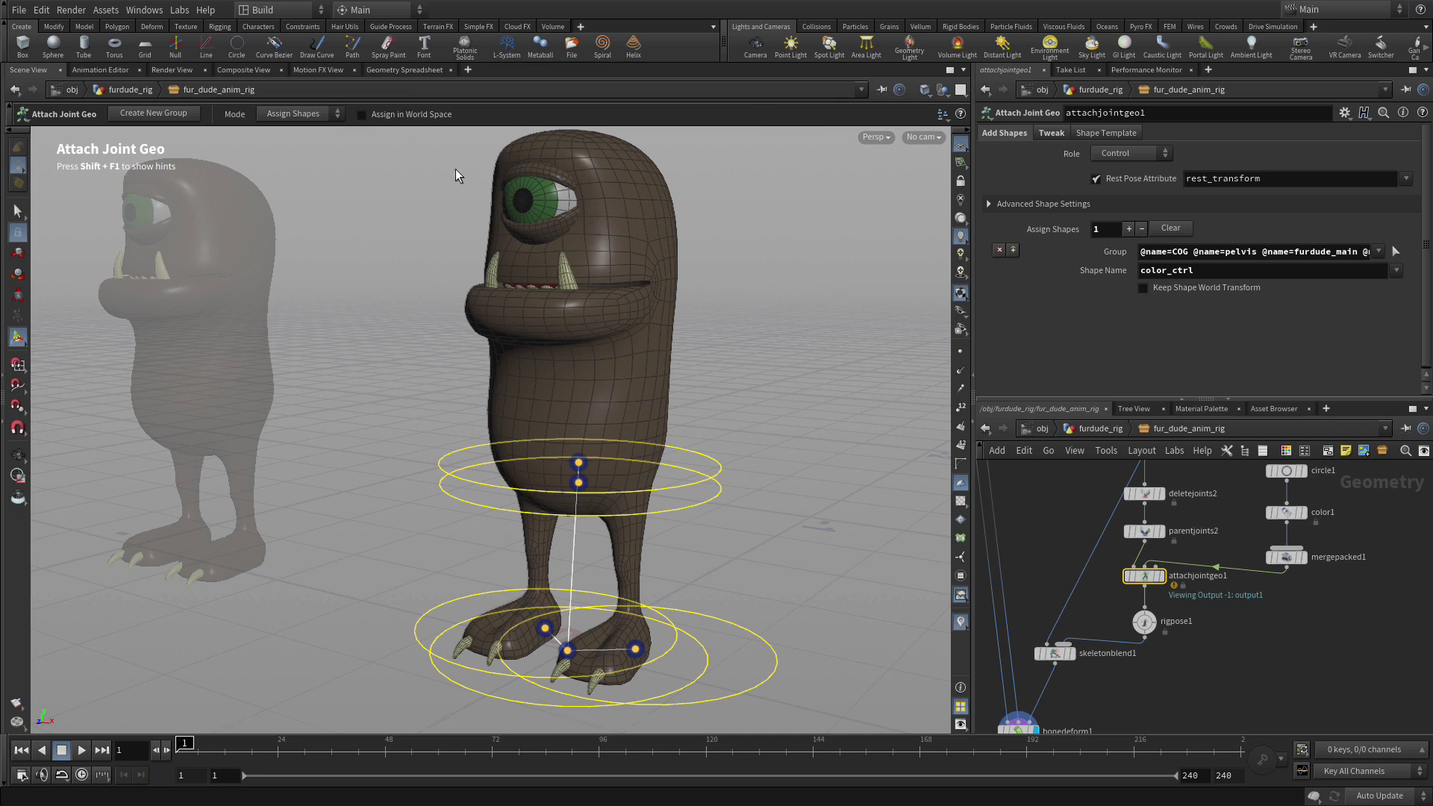
left_click(275, 115)
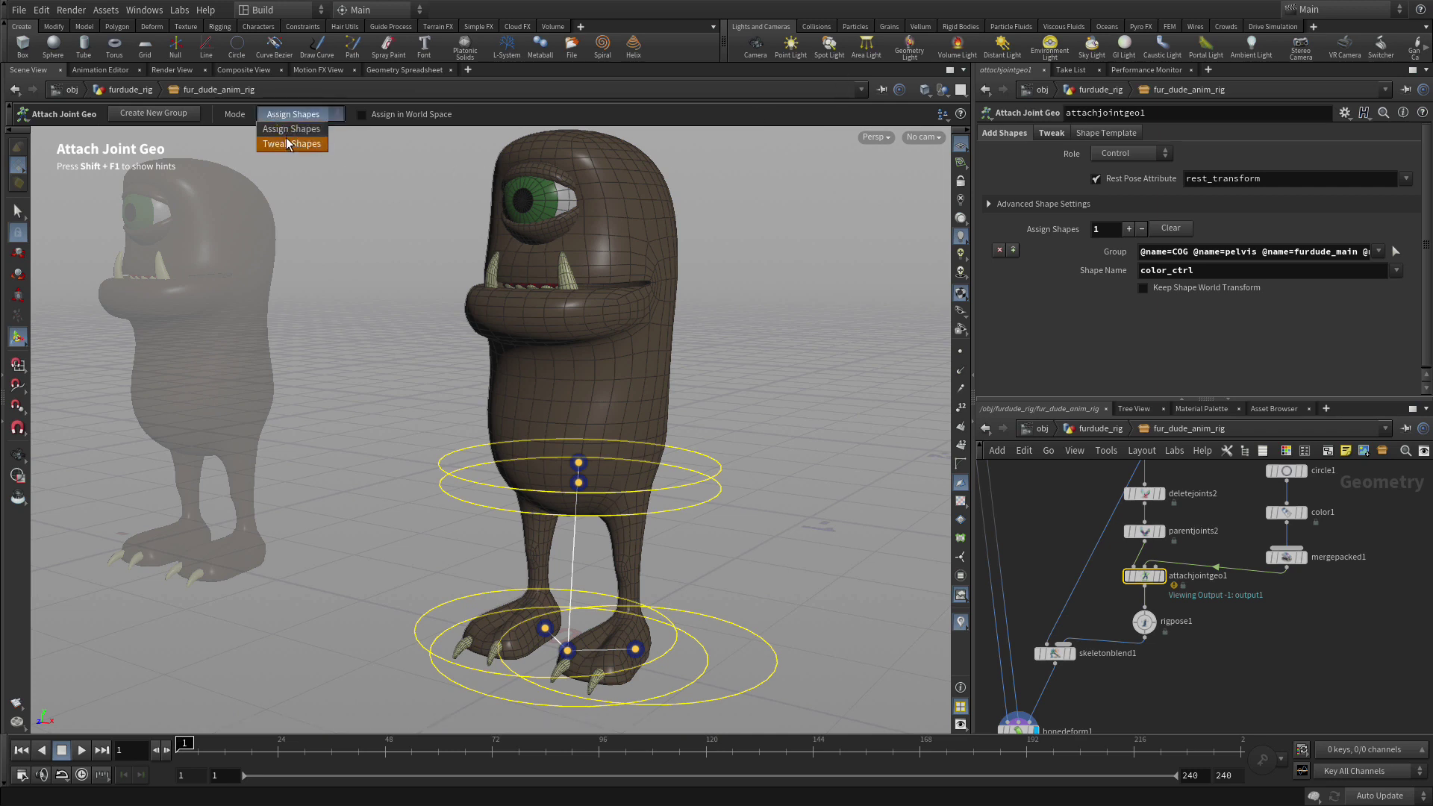
In Tweak Shapes mode, scale the COG and pelvis control rings together to 0.722222
left_click(291, 144)
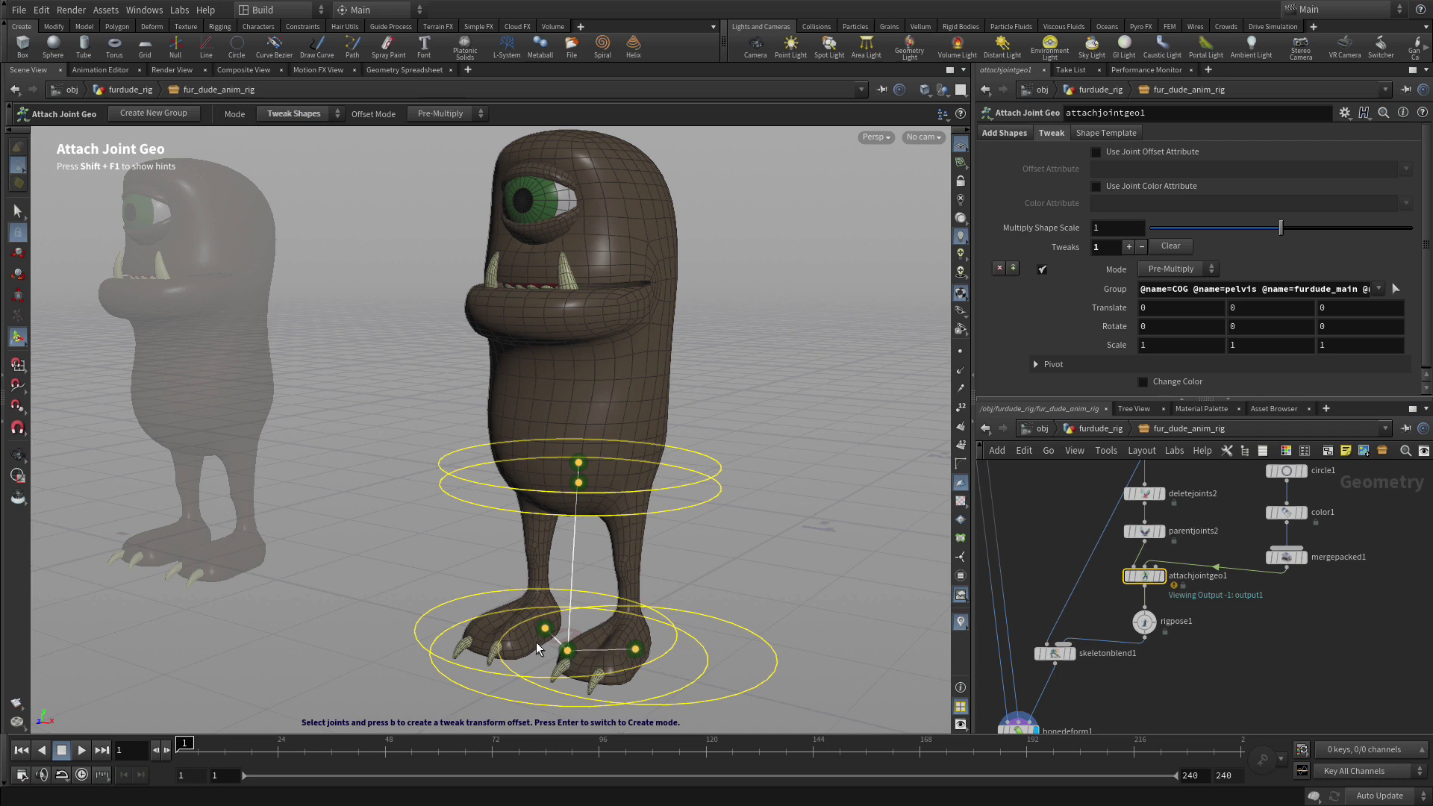
left_click(579, 482)
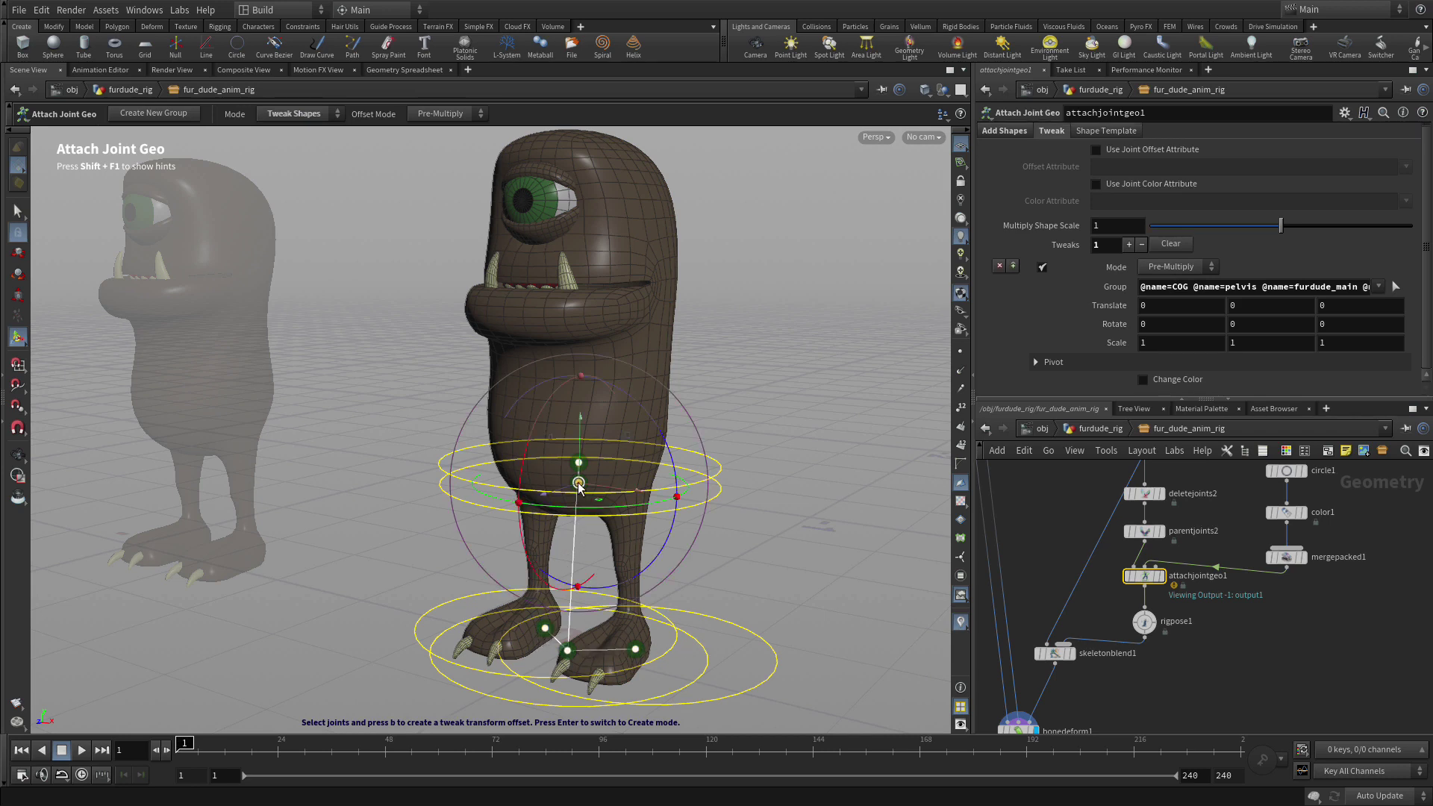
left_click(579, 462)
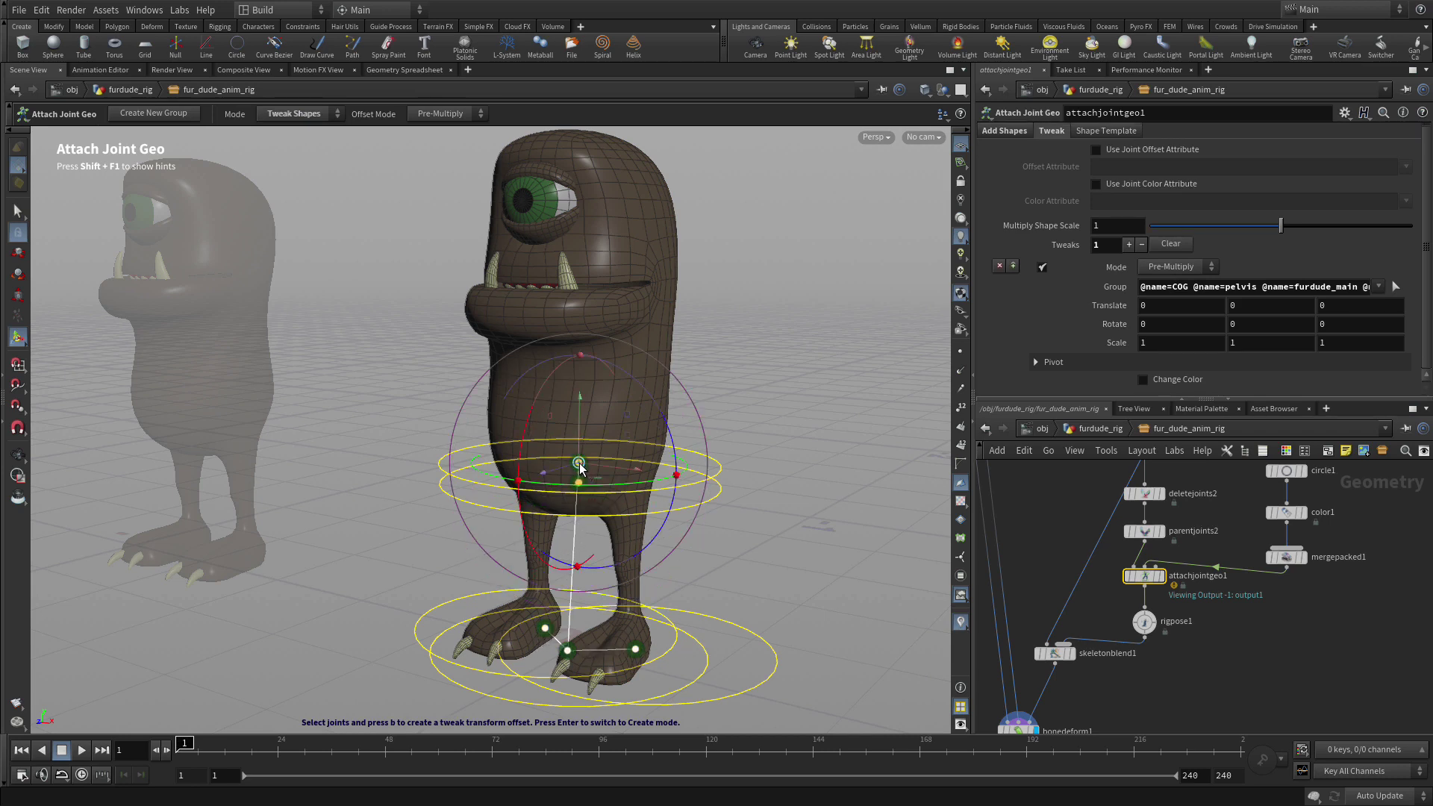
key("g")
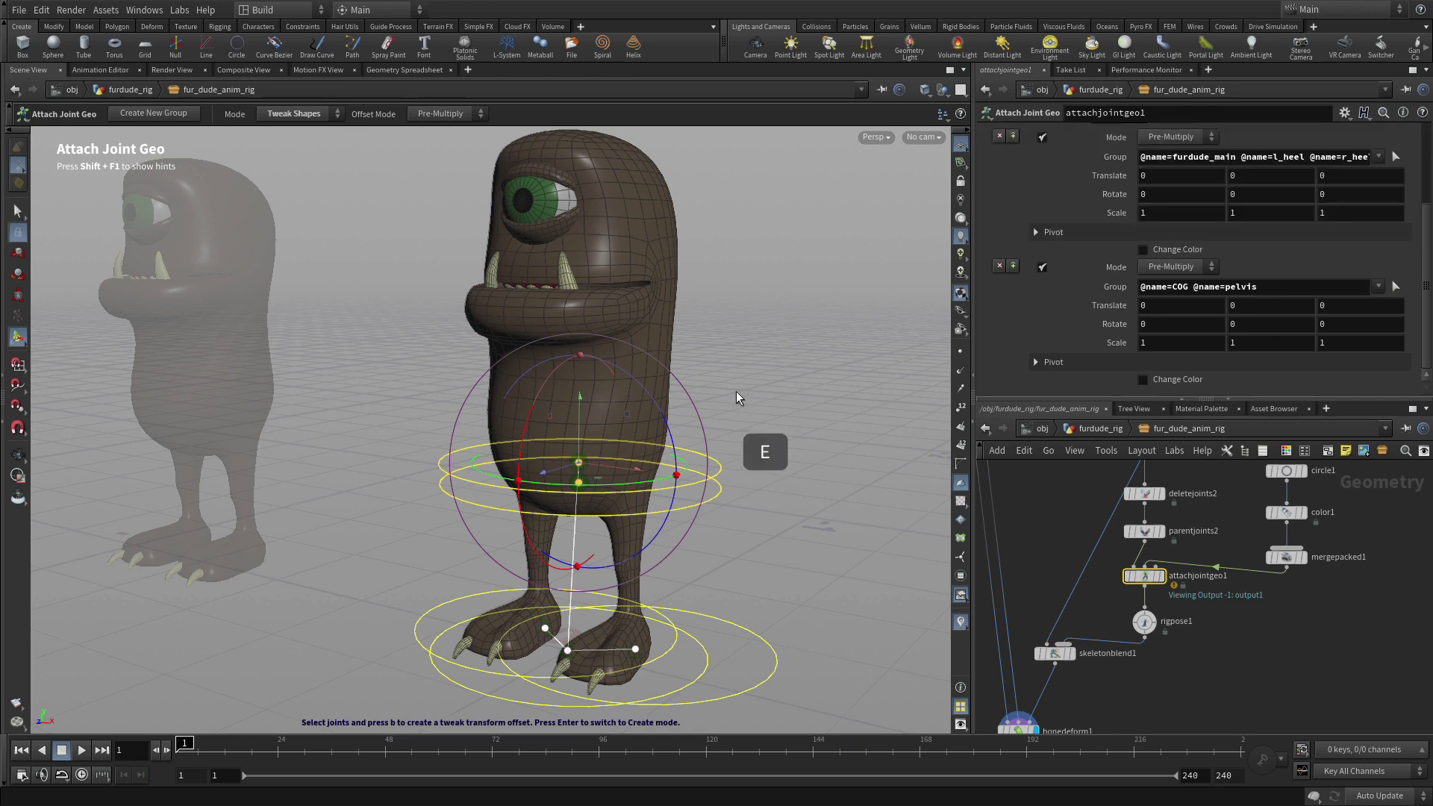
key("e")
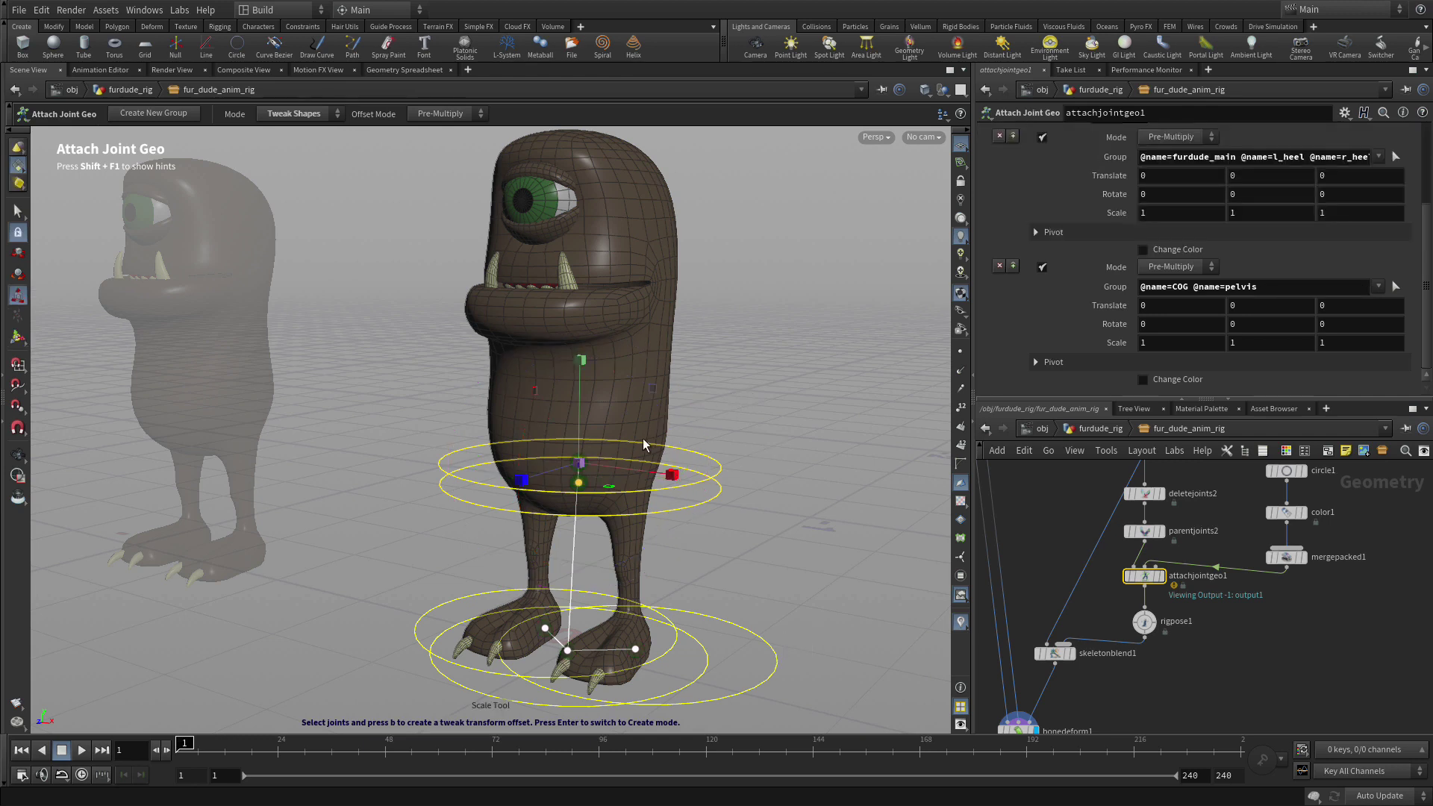
left_click_drag(578, 467, 548, 481)
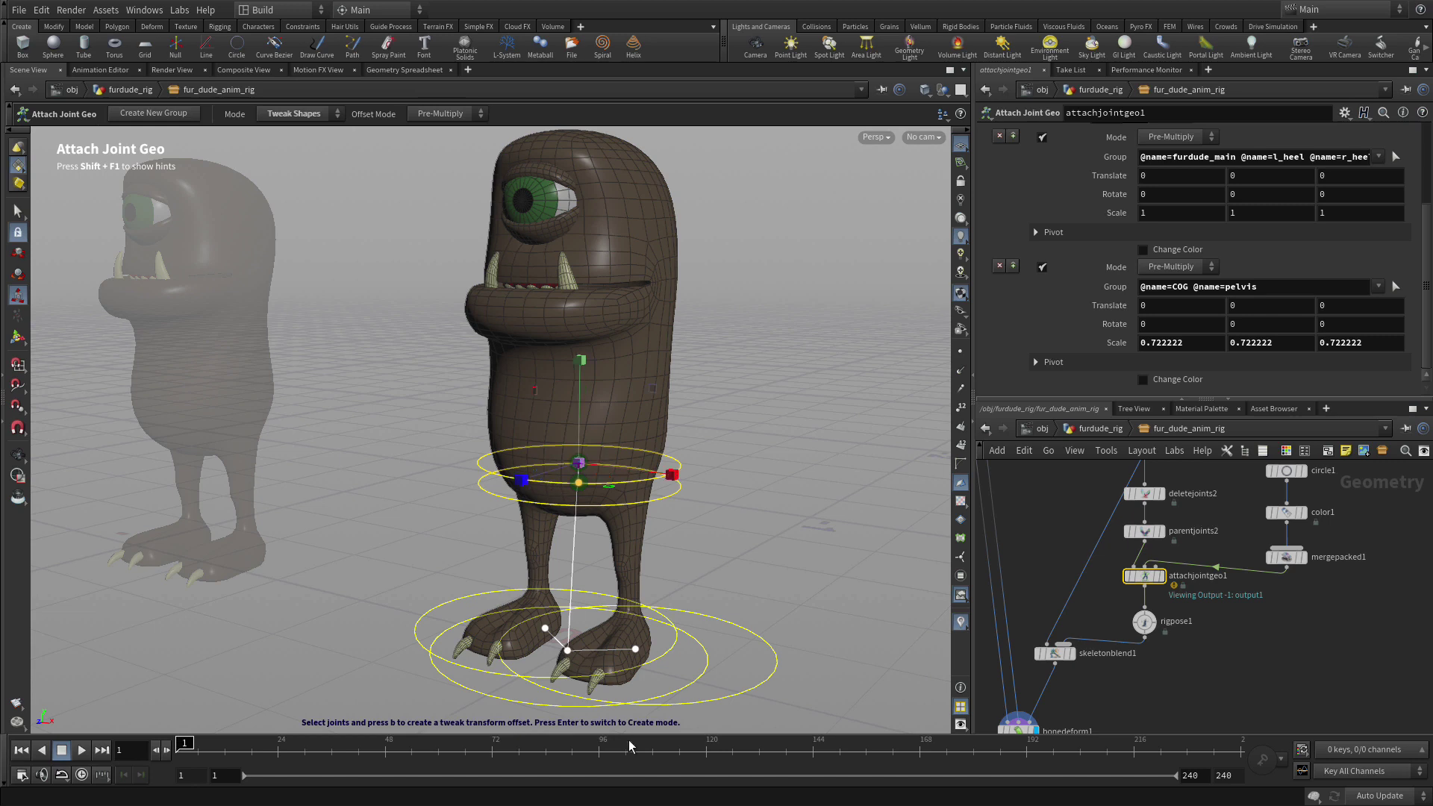
Shrink both l_heel and r_heel control rings to 0.333526, then deselect them
left_click(545, 629)
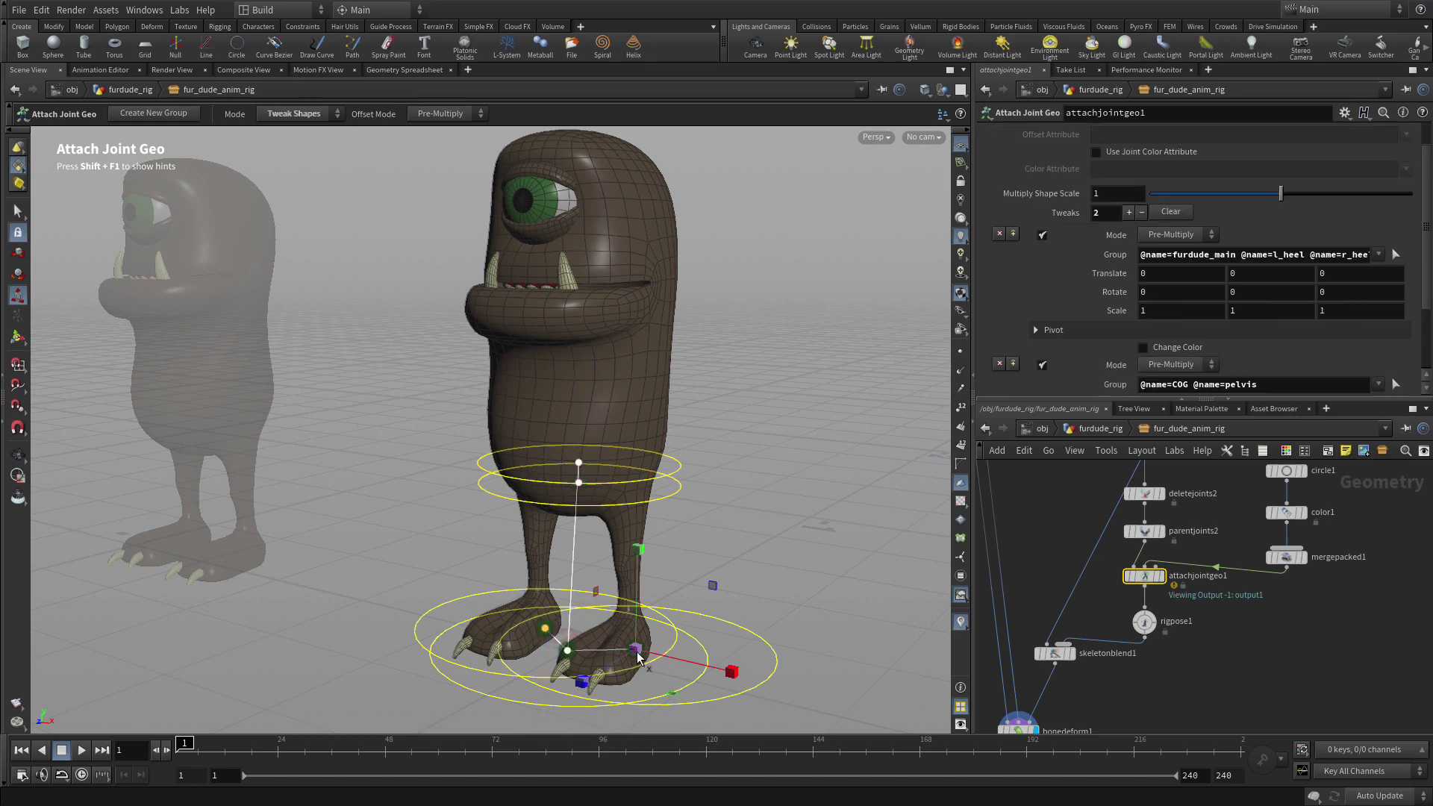
left_click_drag(639, 657, 605, 655)
key("ctrl+z")
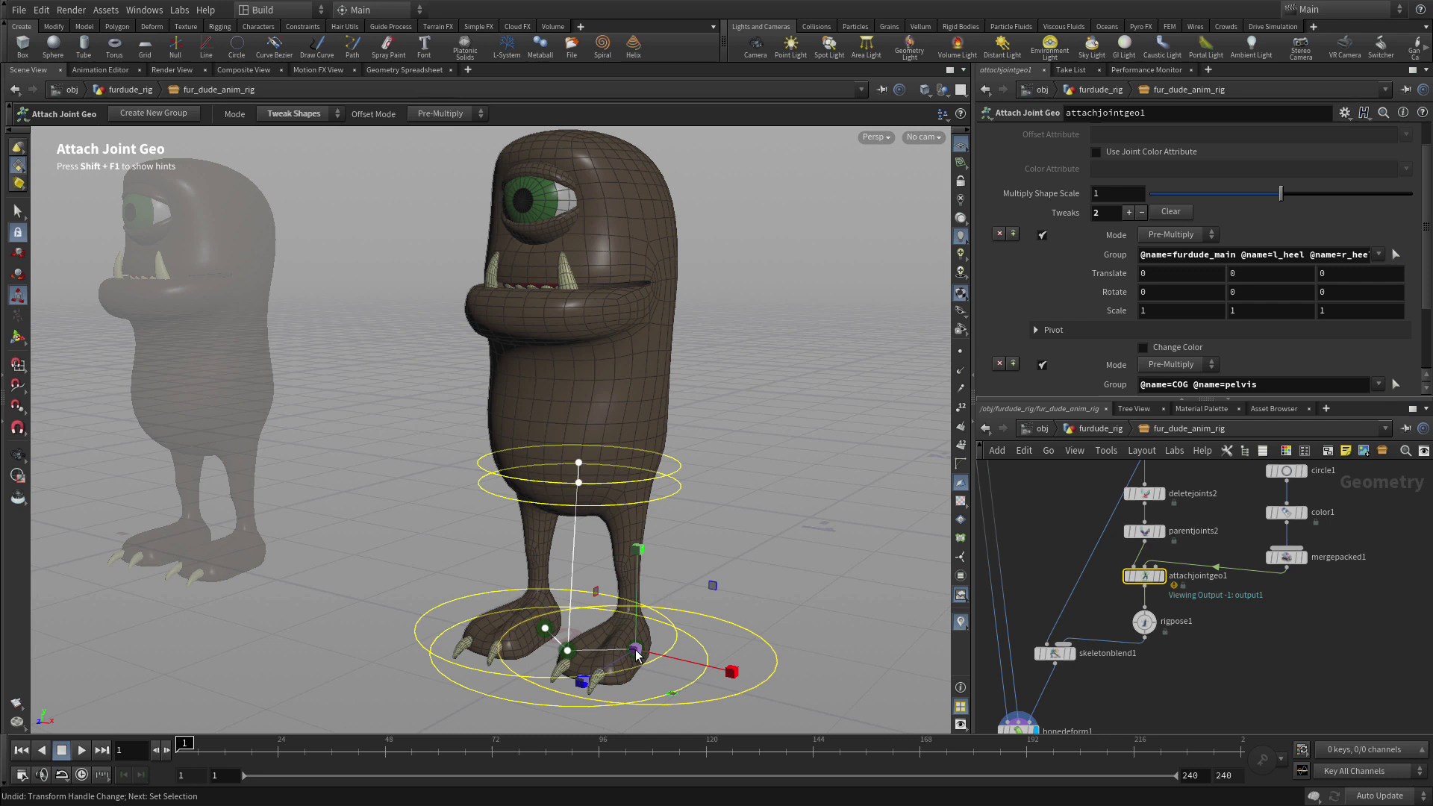
left_click(636, 650)
left_click(545, 628, "shift")
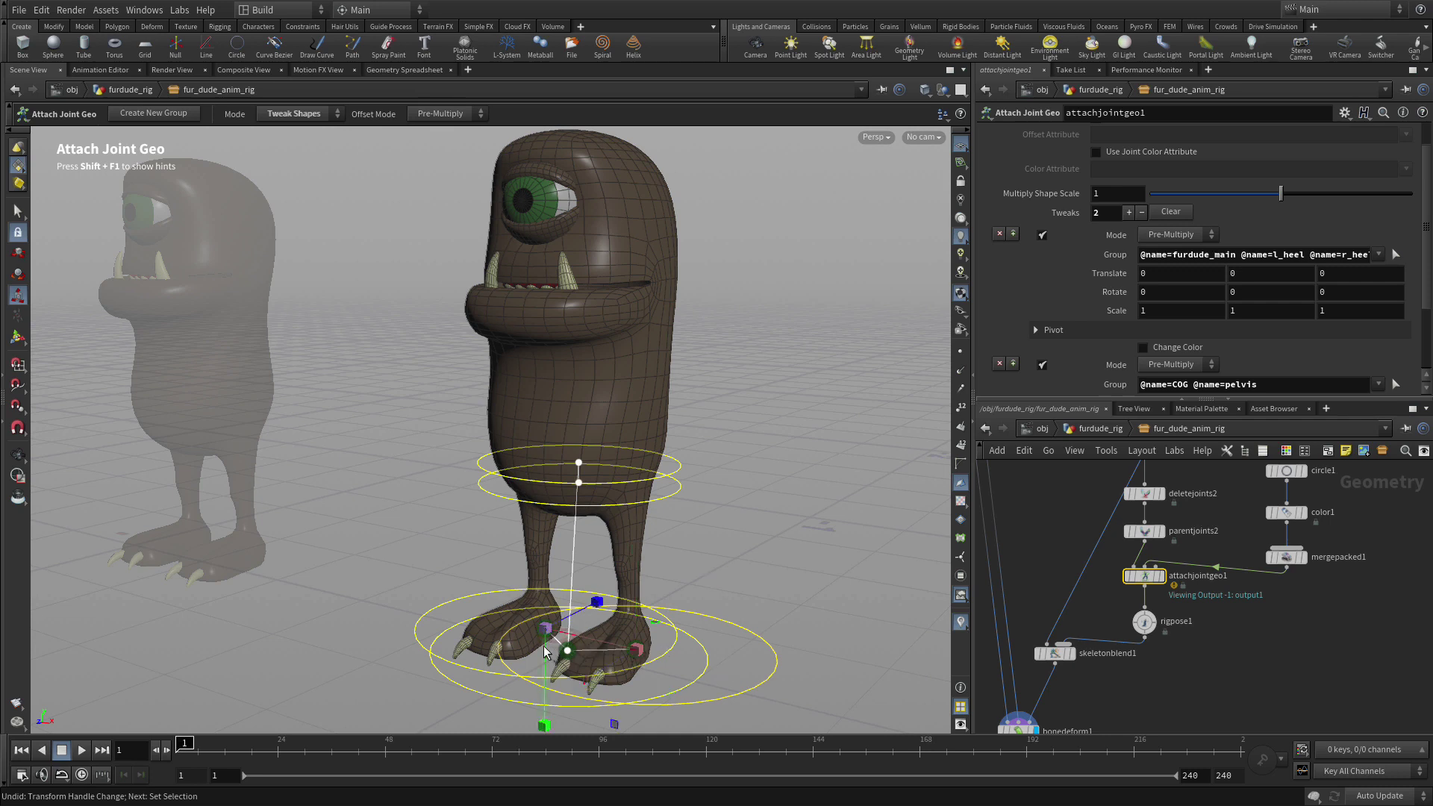
left_click_drag(557, 653, 474, 635)
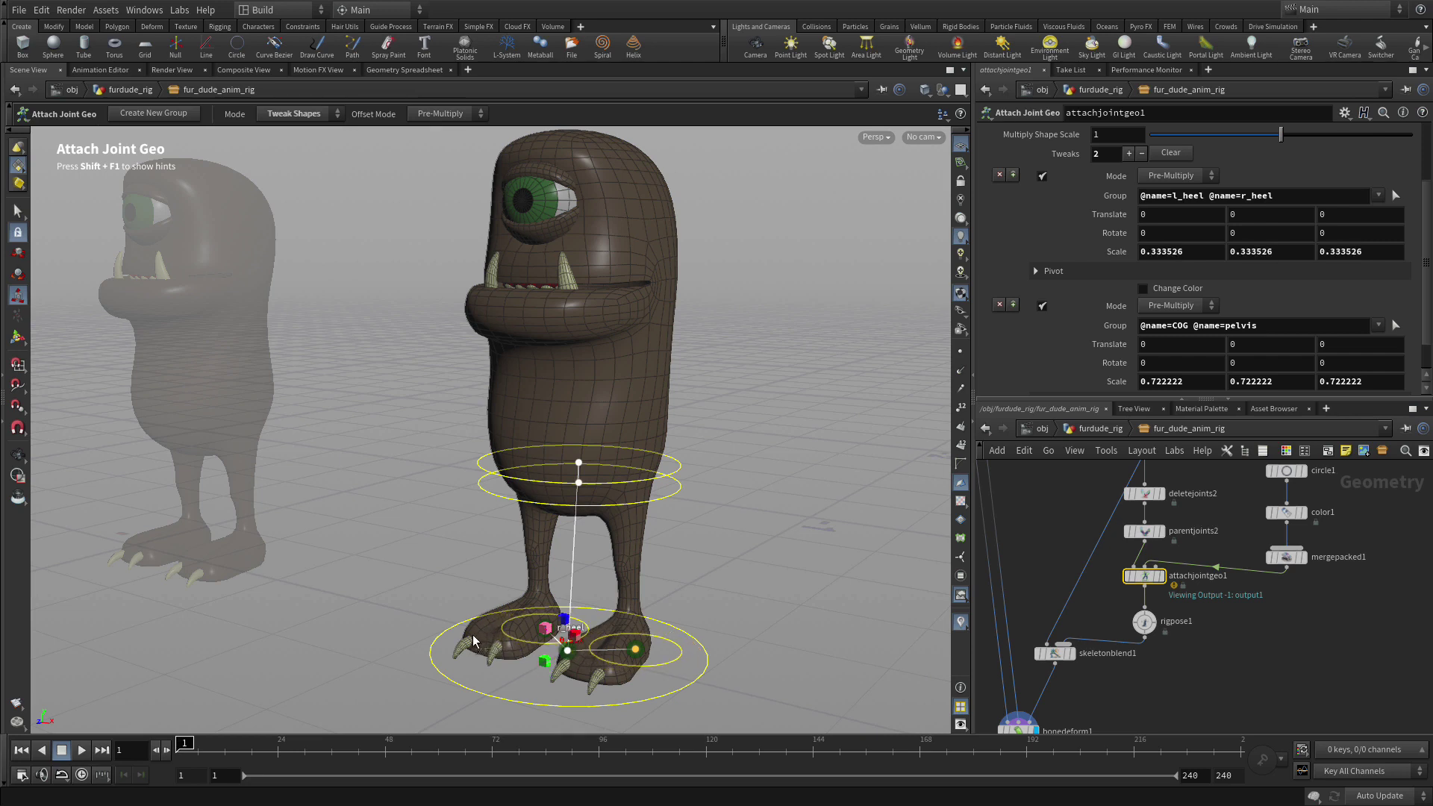
left_click_drag(473, 635, 472, 635)
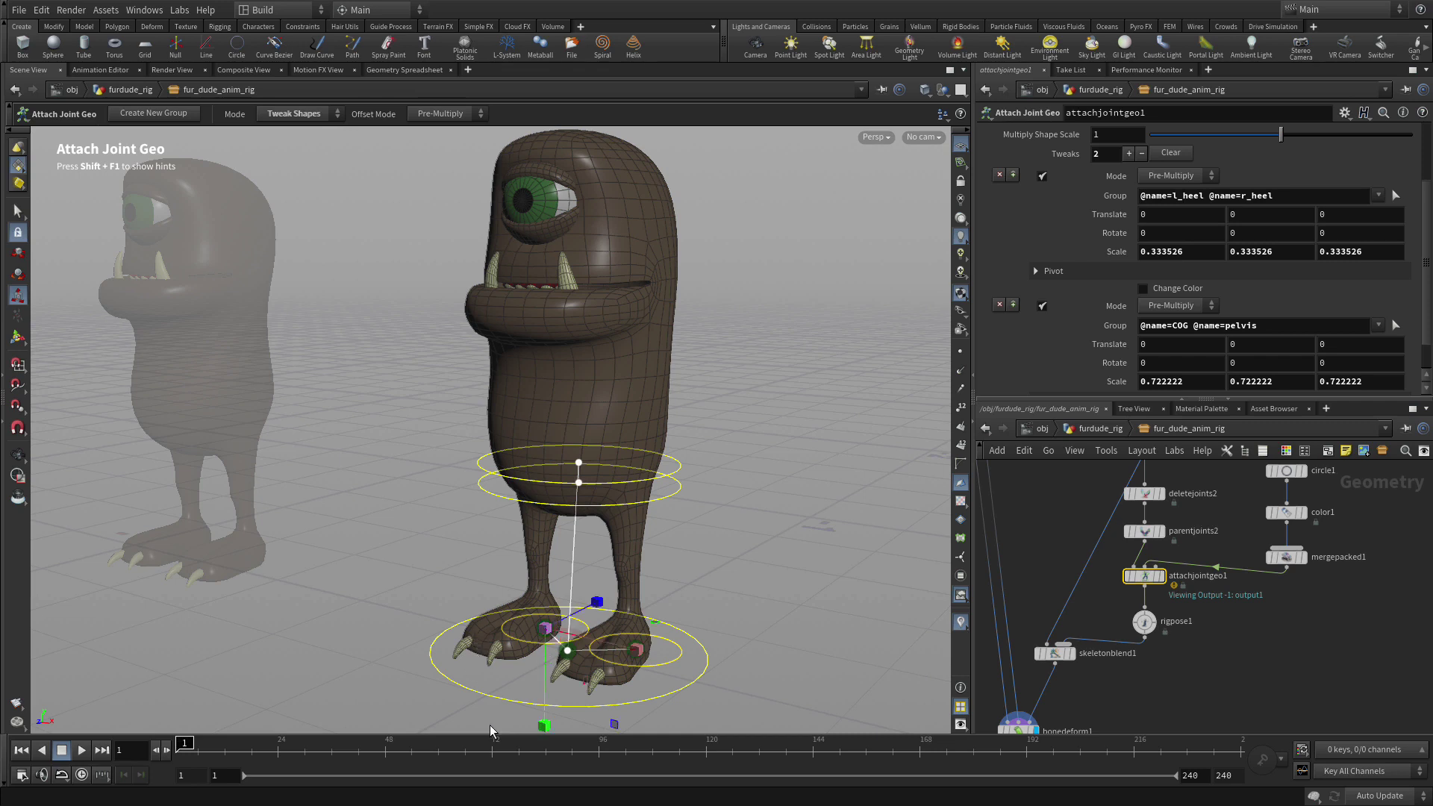
left_click(761, 464)
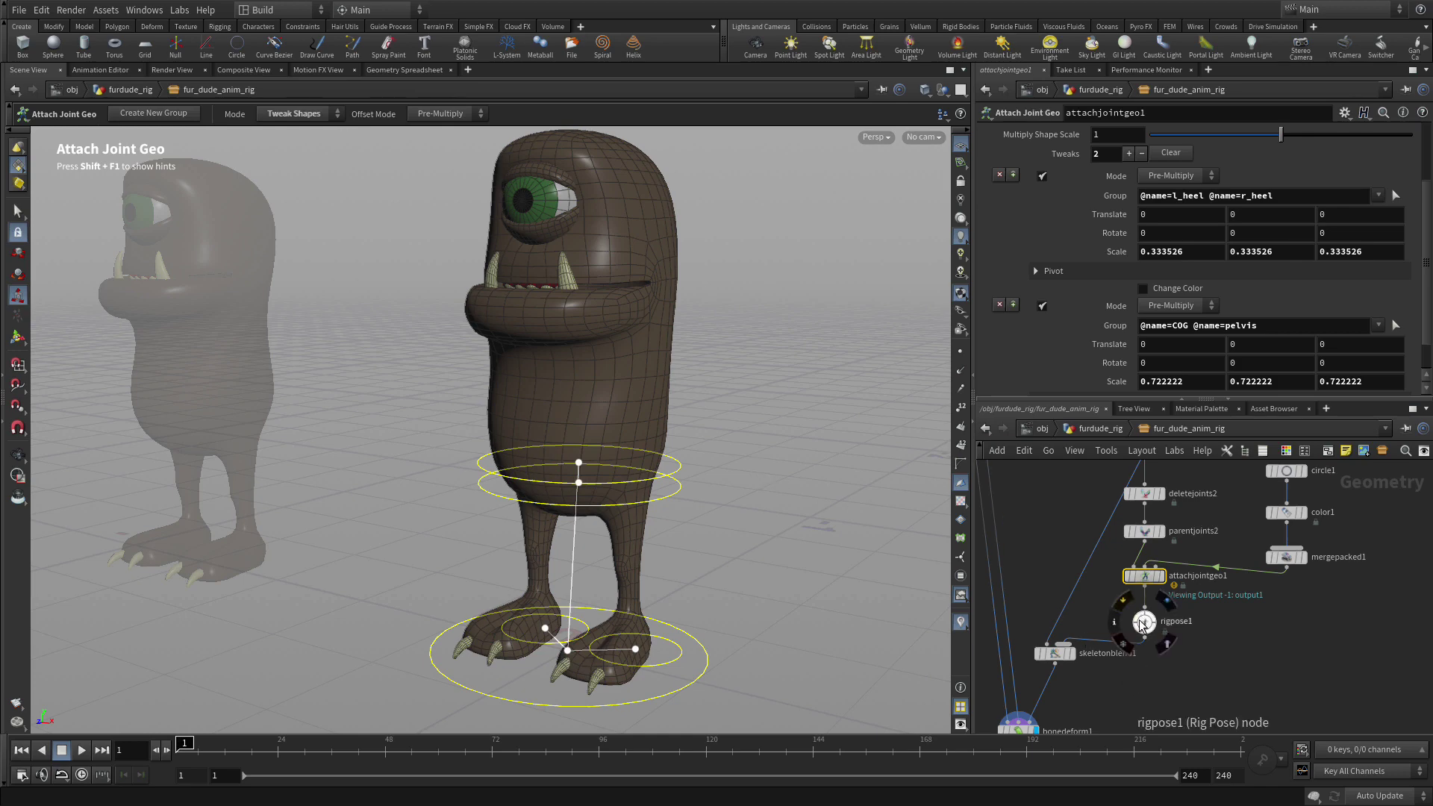
Display rigpose1 and add pose entries for both heels, furdude_main, pelvis and COG
left_click(1169, 606)
key("Return")
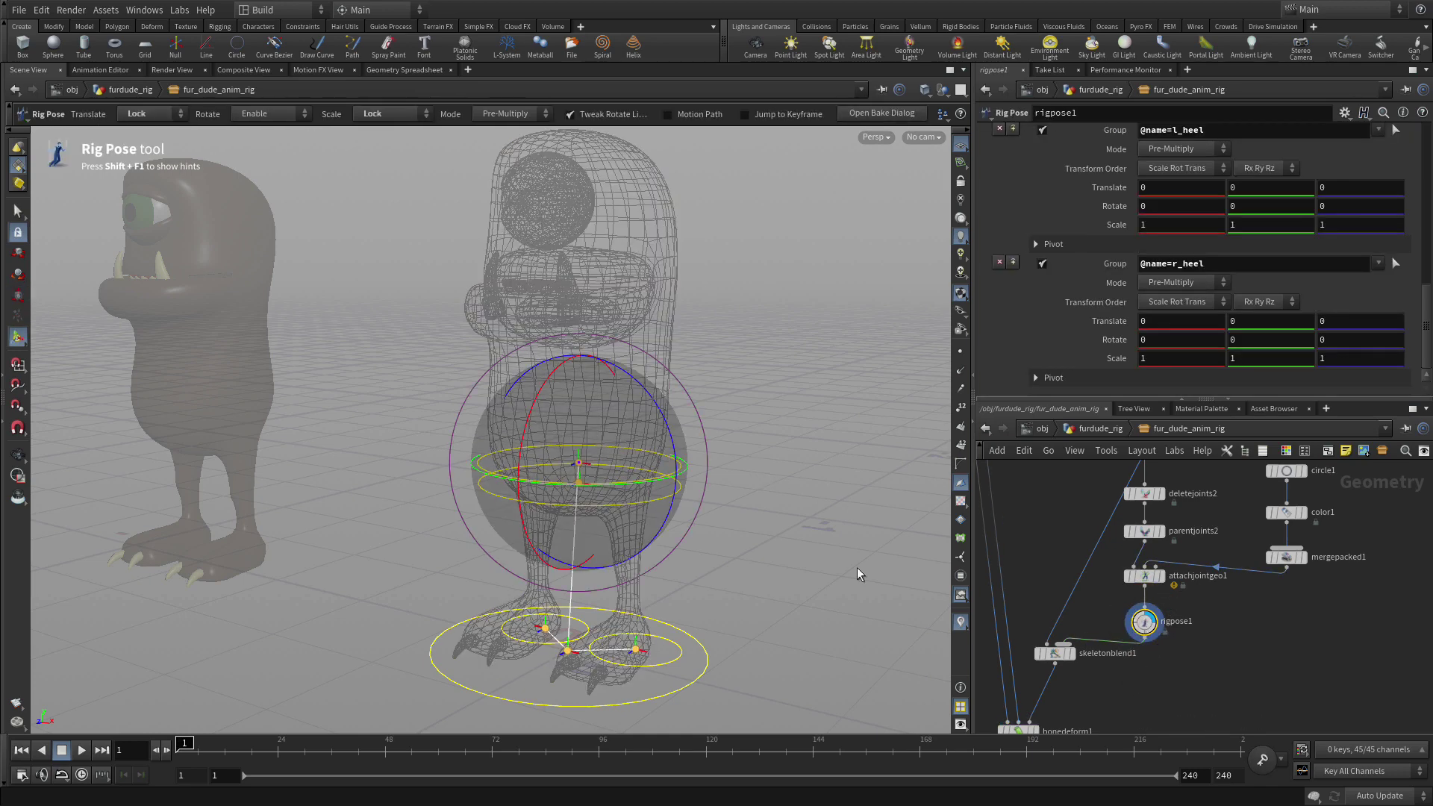
left_click(635, 648)
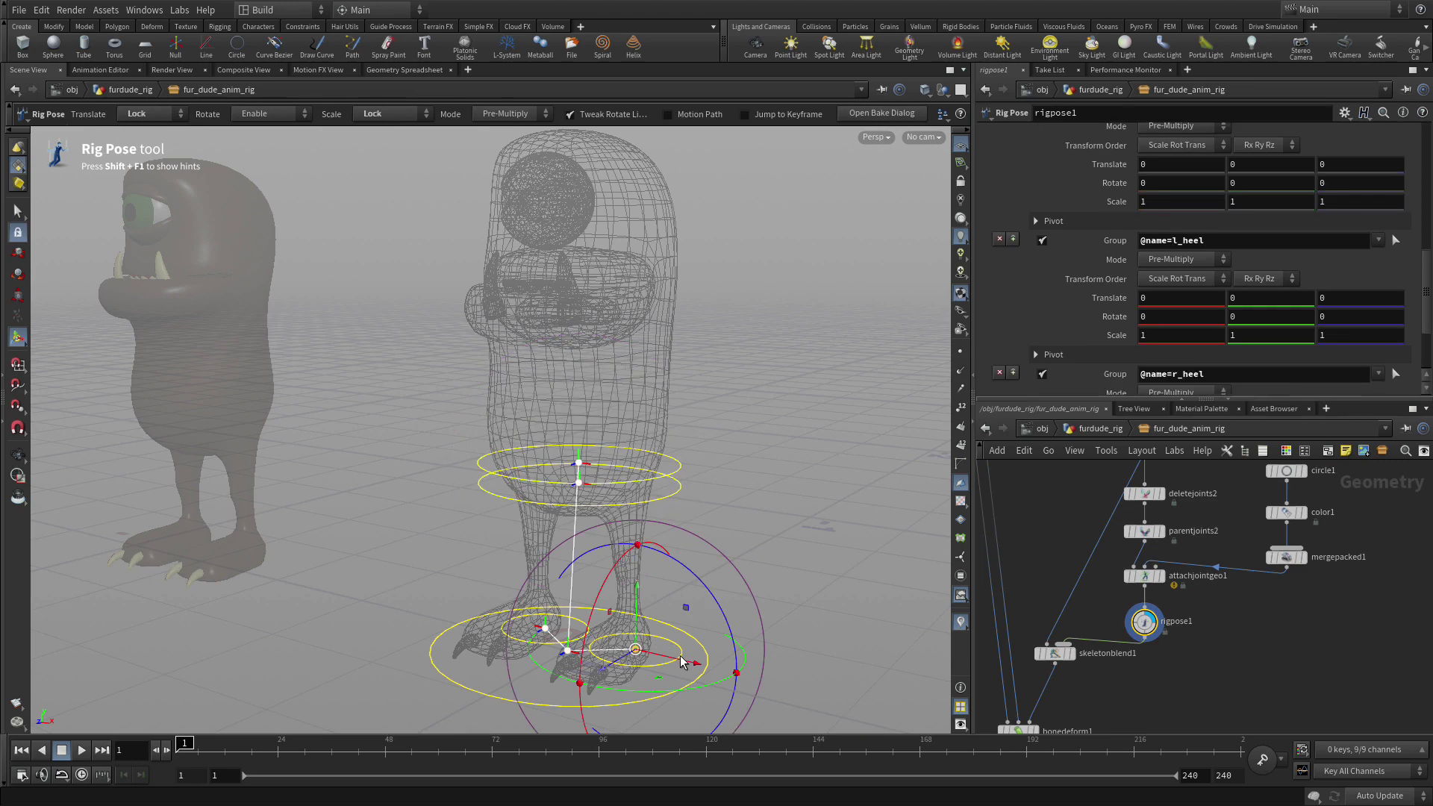
left_click(518, 642)
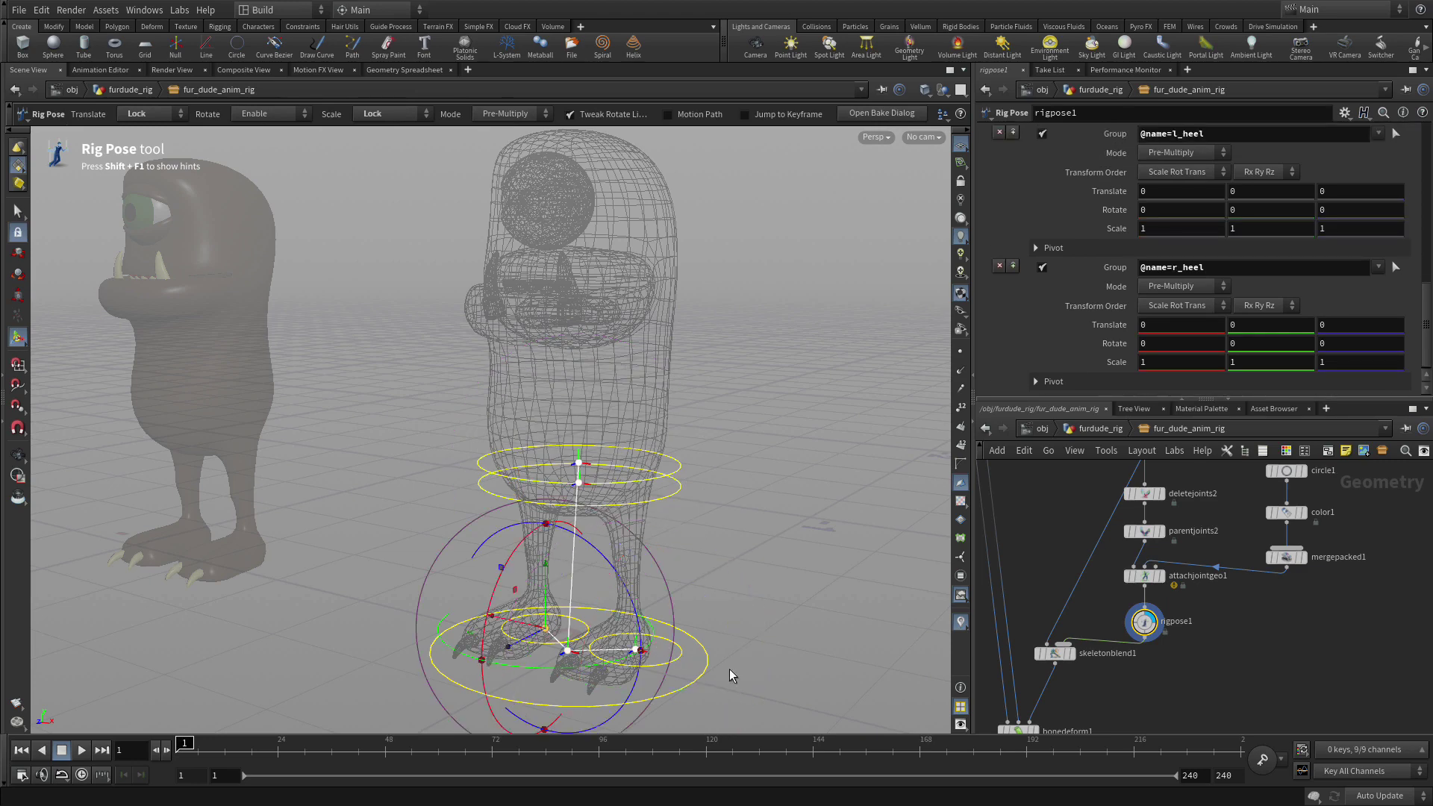
left_click(707, 674)
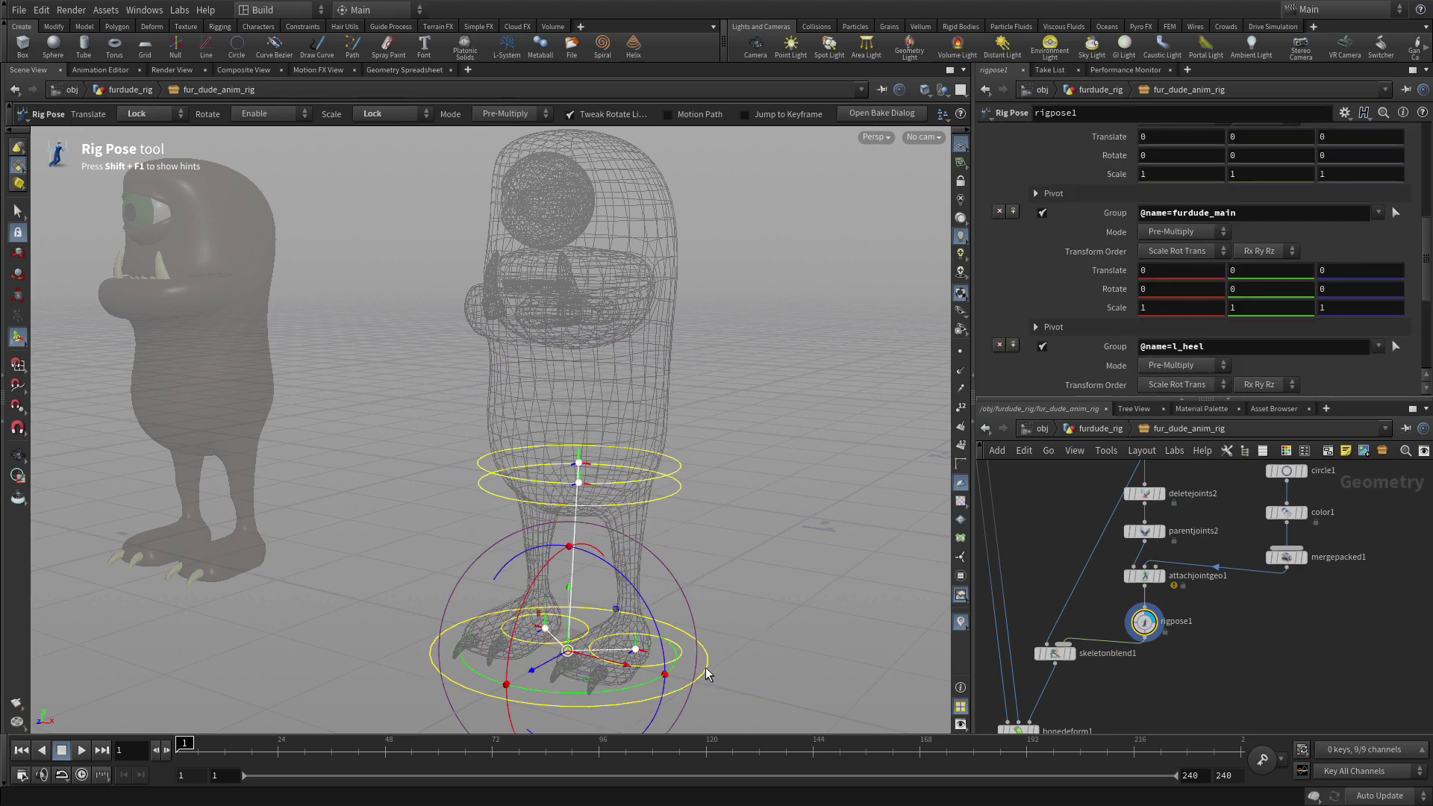
left_click(681, 493)
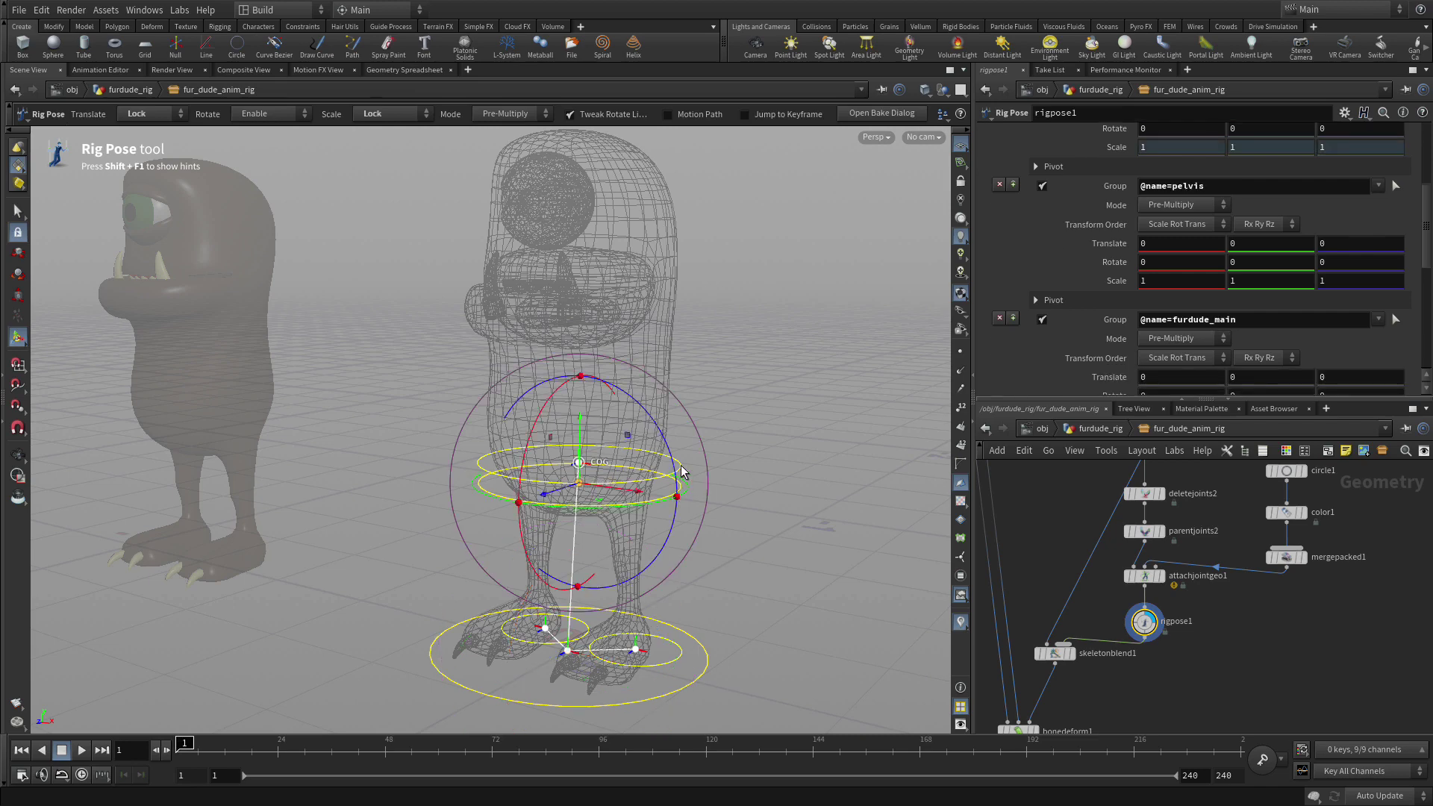
left_click(681, 472)
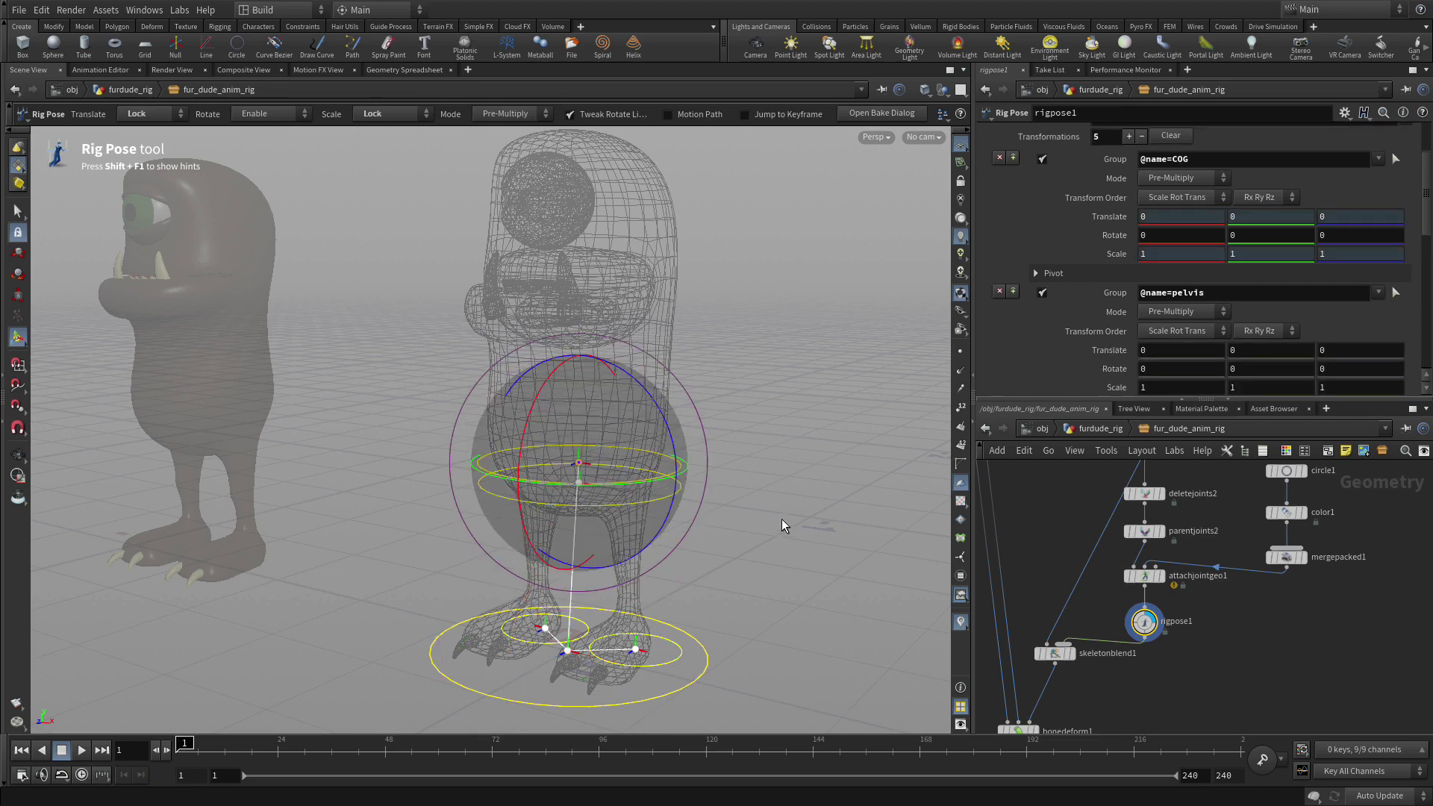
left_click(811, 510)
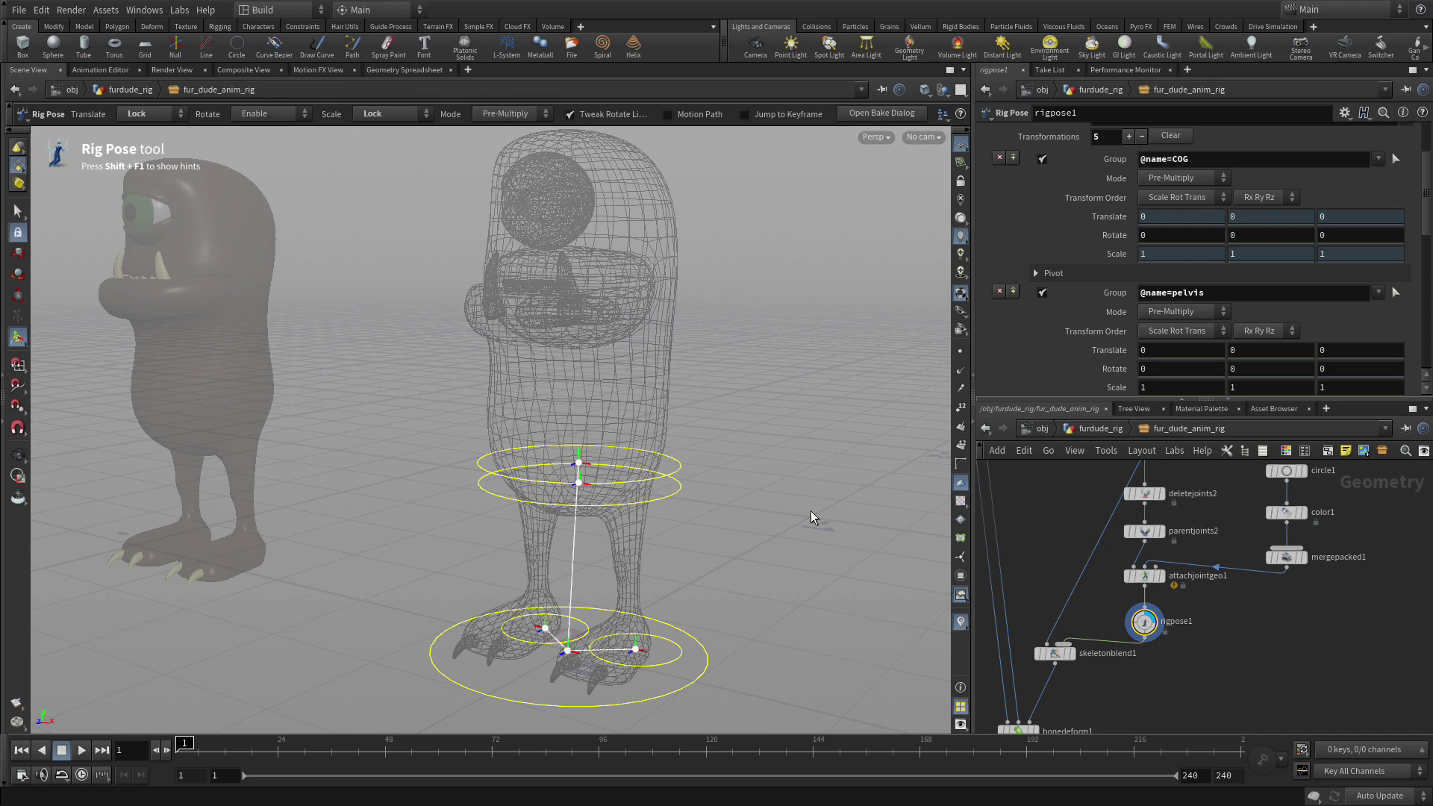
left_click(105, 10)
mouse_move(114, 111)
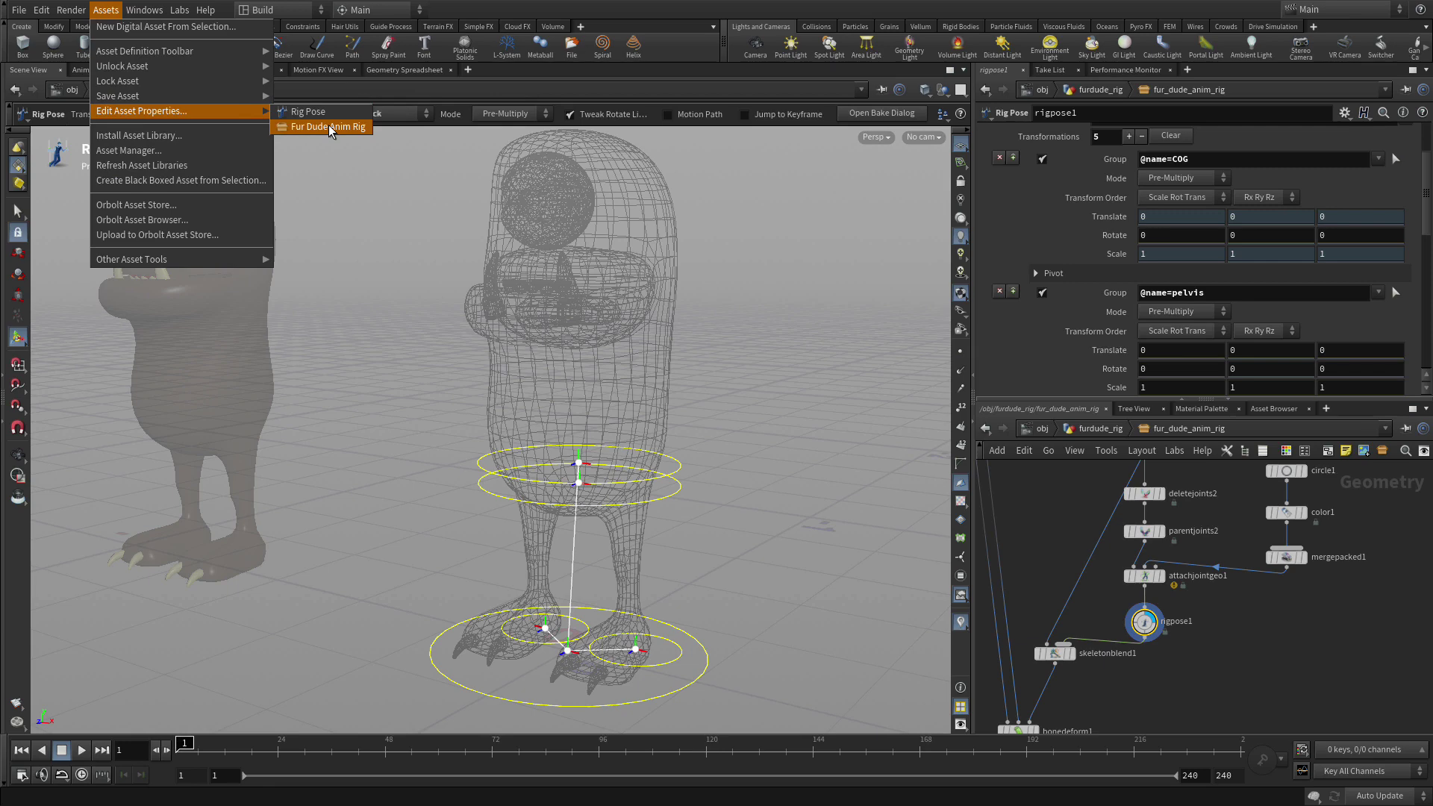
Open the Fur Dude Anim Rig type properties and unlock the COG Translate and Scale parameters
left_click(329, 125)
left_click_drag(549, 173, 294, 125)
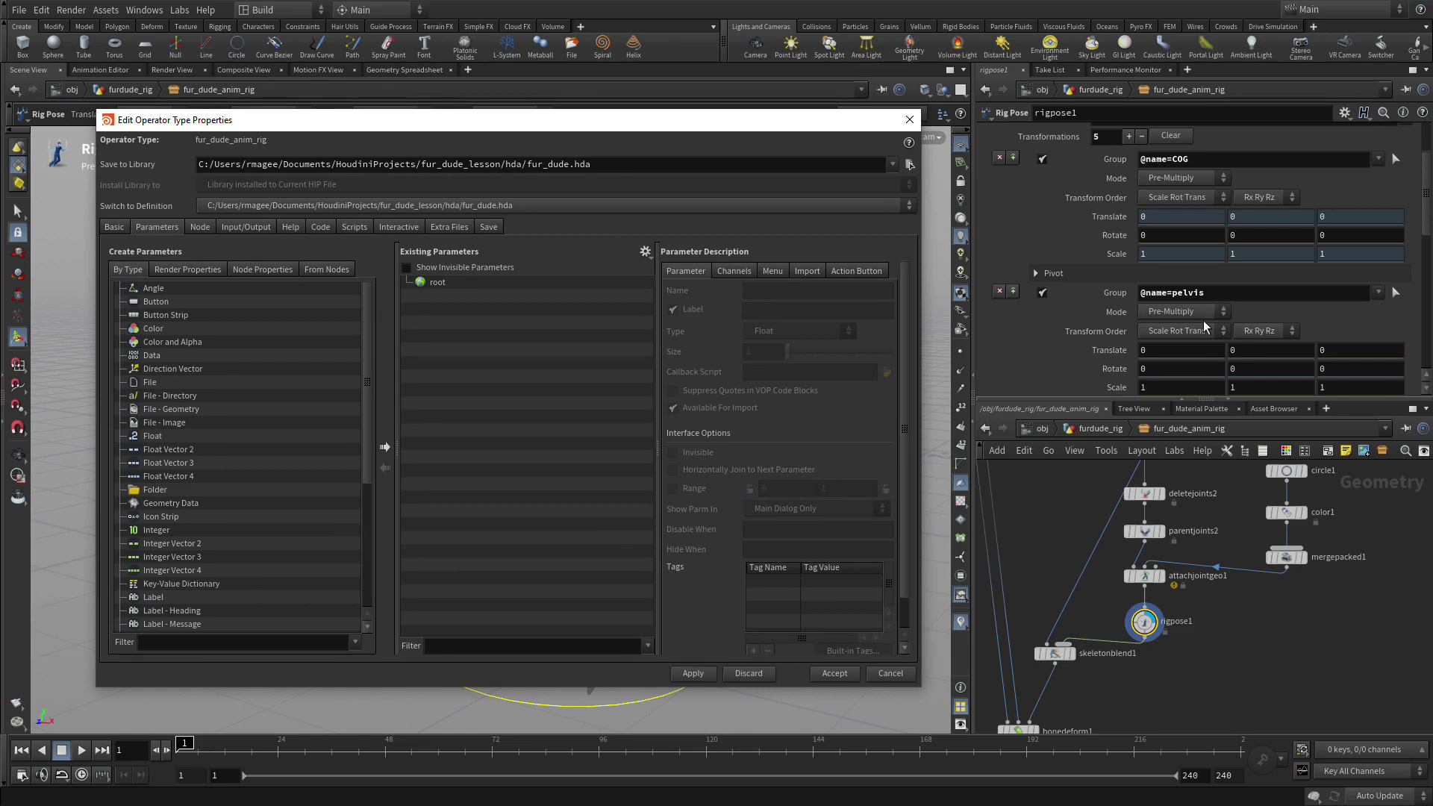
scroll(1206, 326, "down", 4)
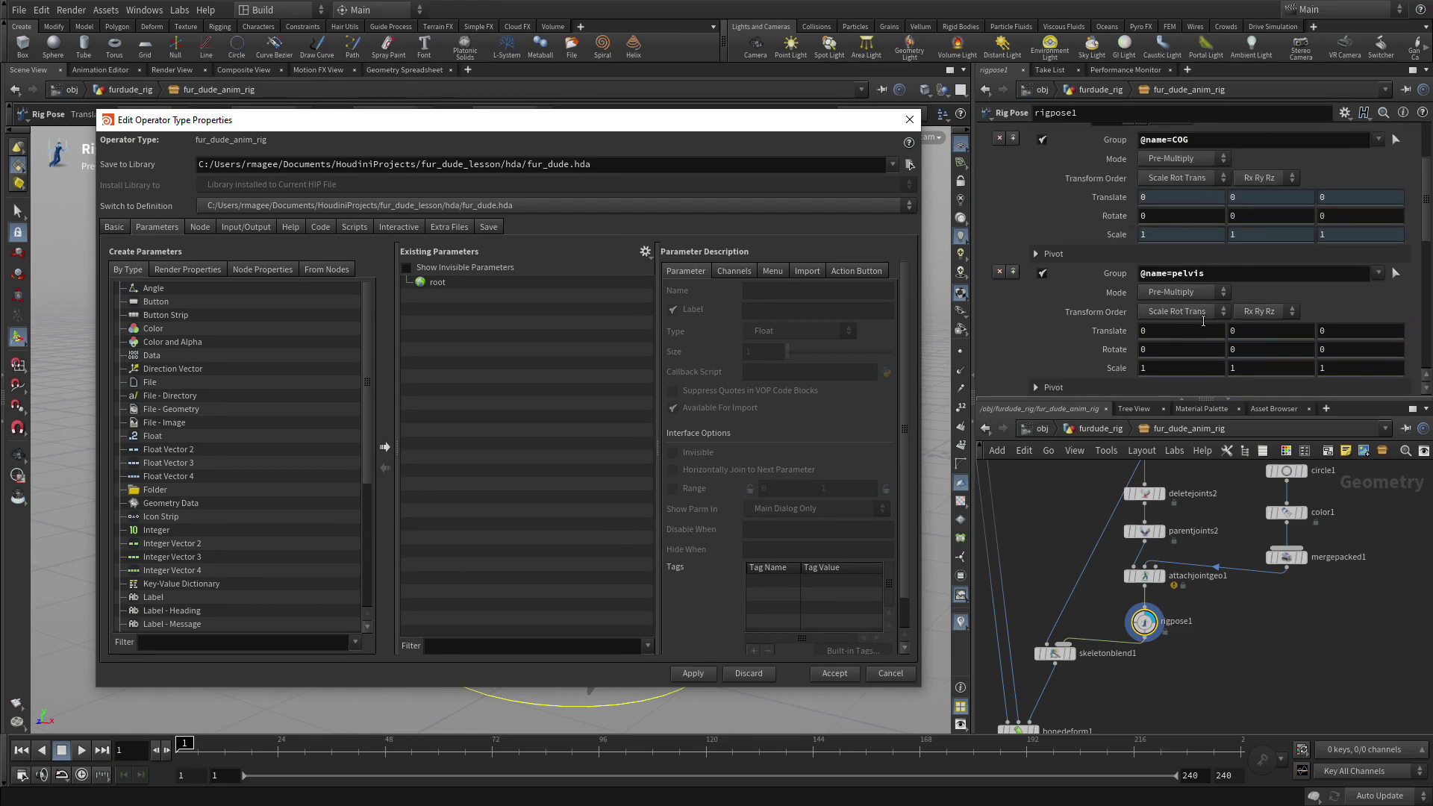
scroll(1206, 326, "up", 6)
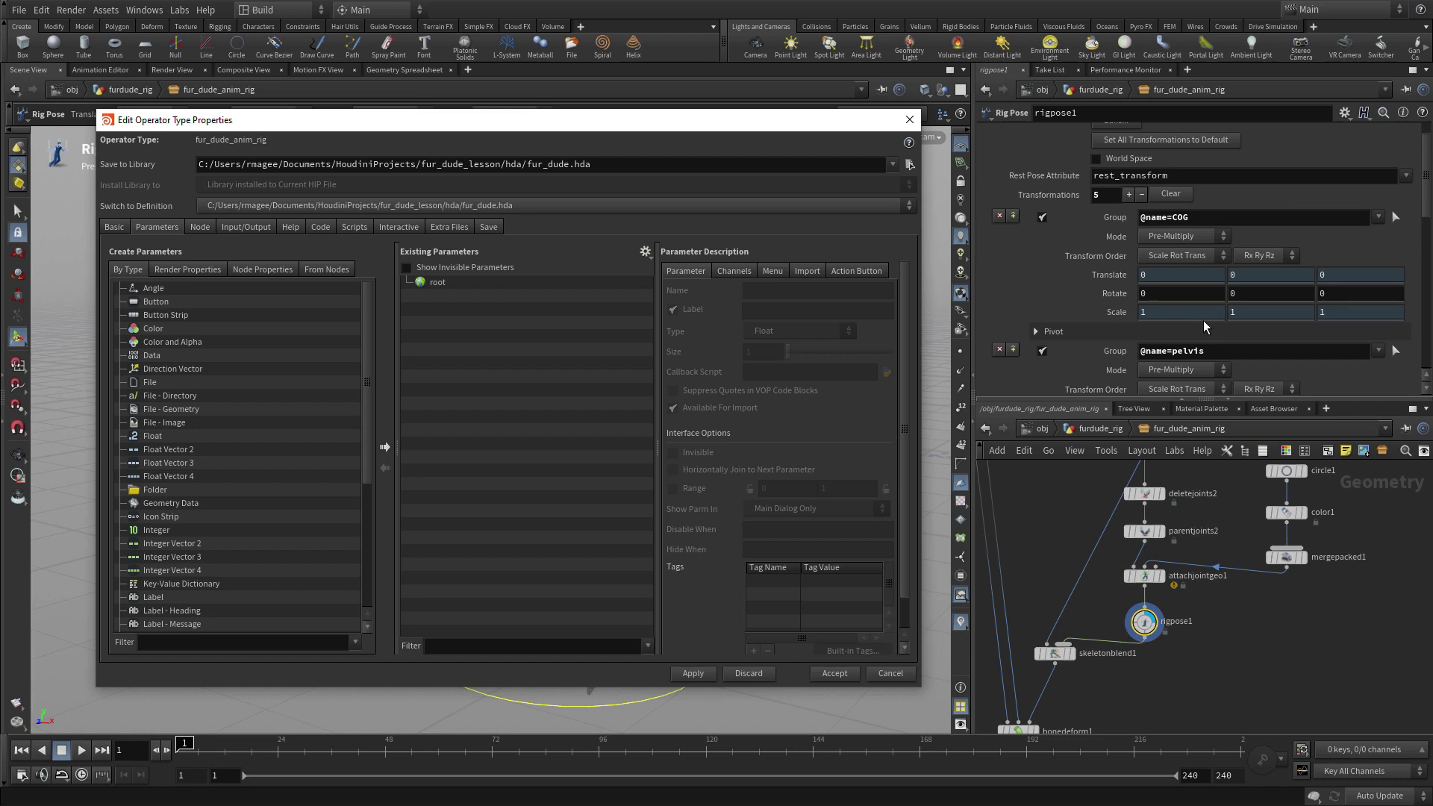
right_click(1118, 275)
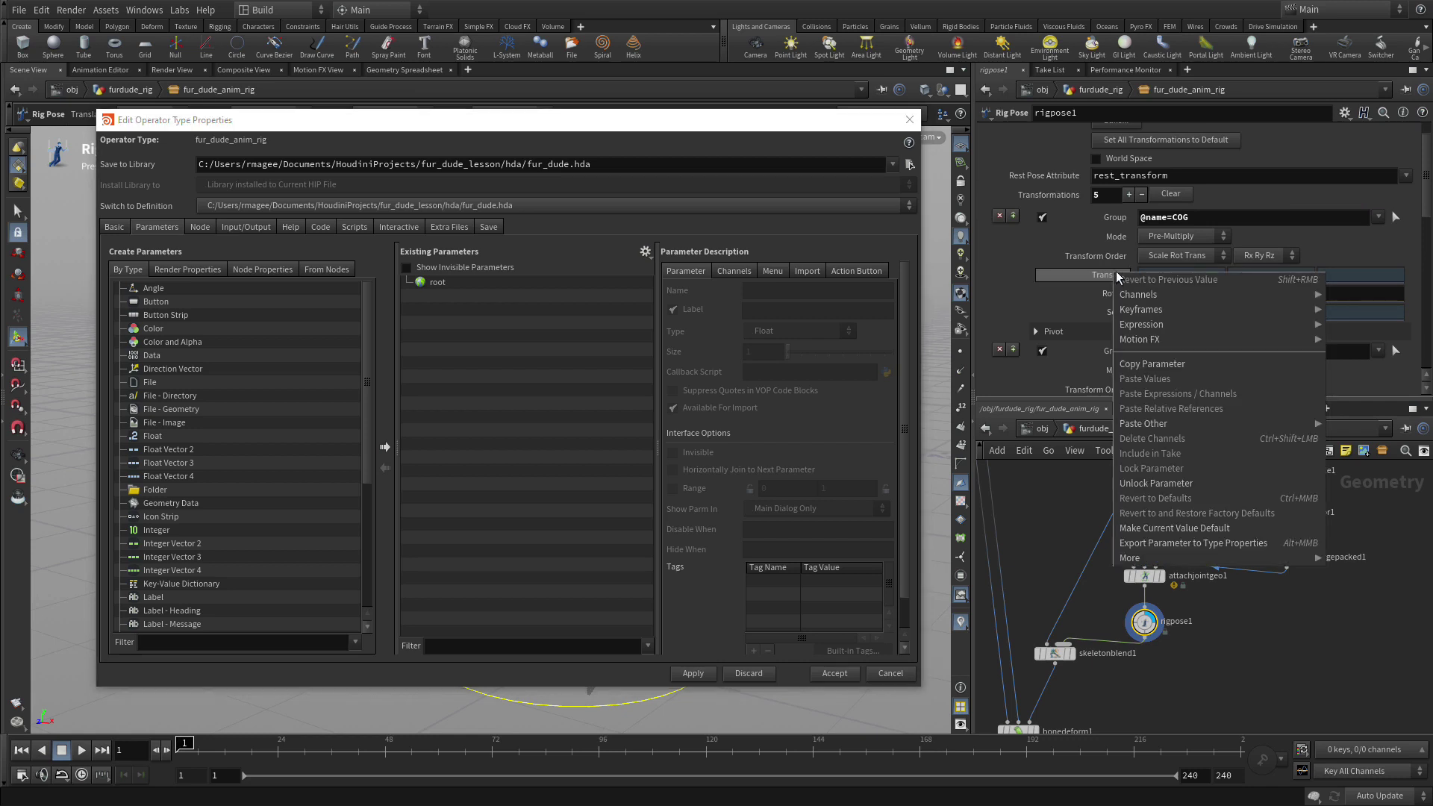
left_click(1175, 483)
right_click(1126, 317)
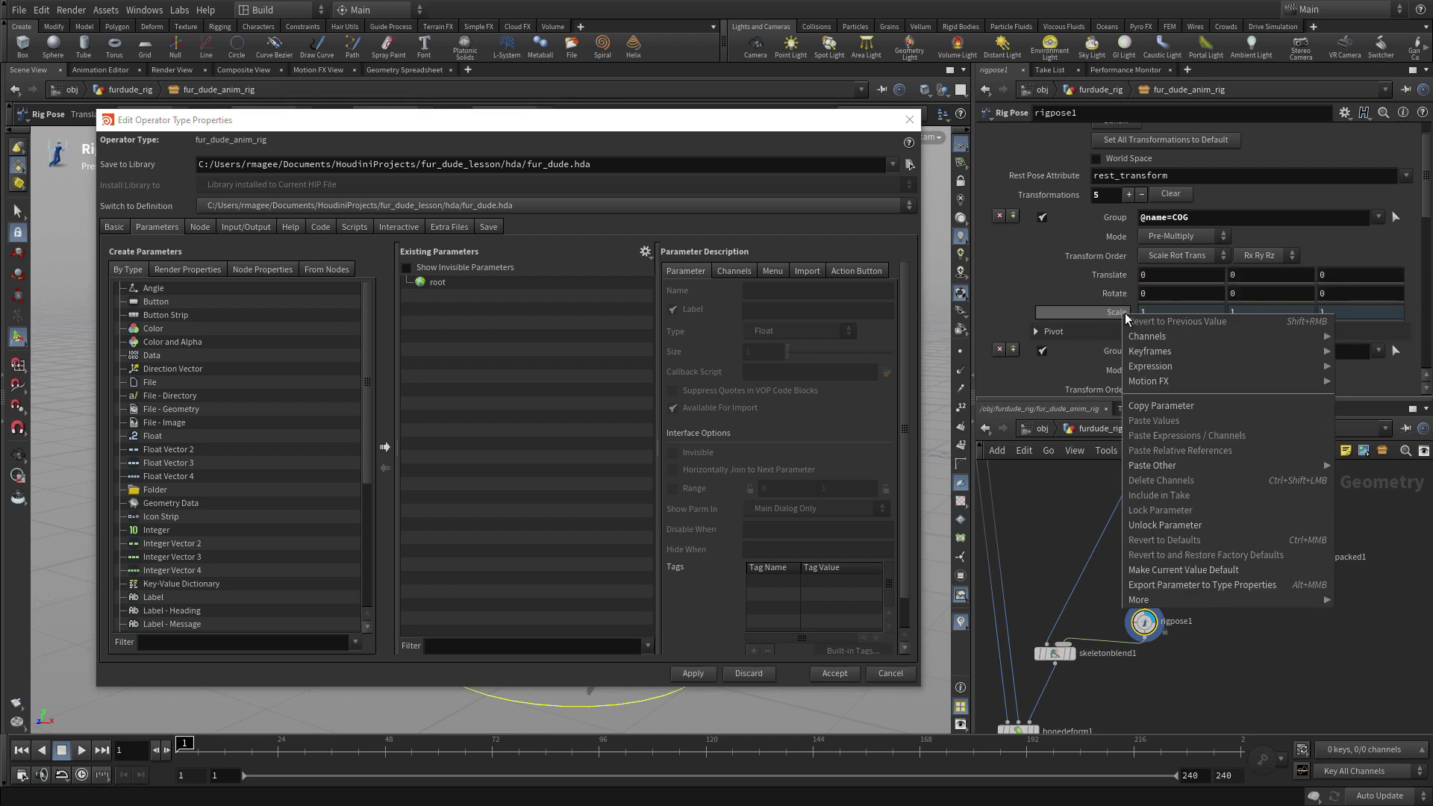
left_click(1168, 526)
Lock the furdude_main Scale parameter
scroll(1210, 320, "down", 5)
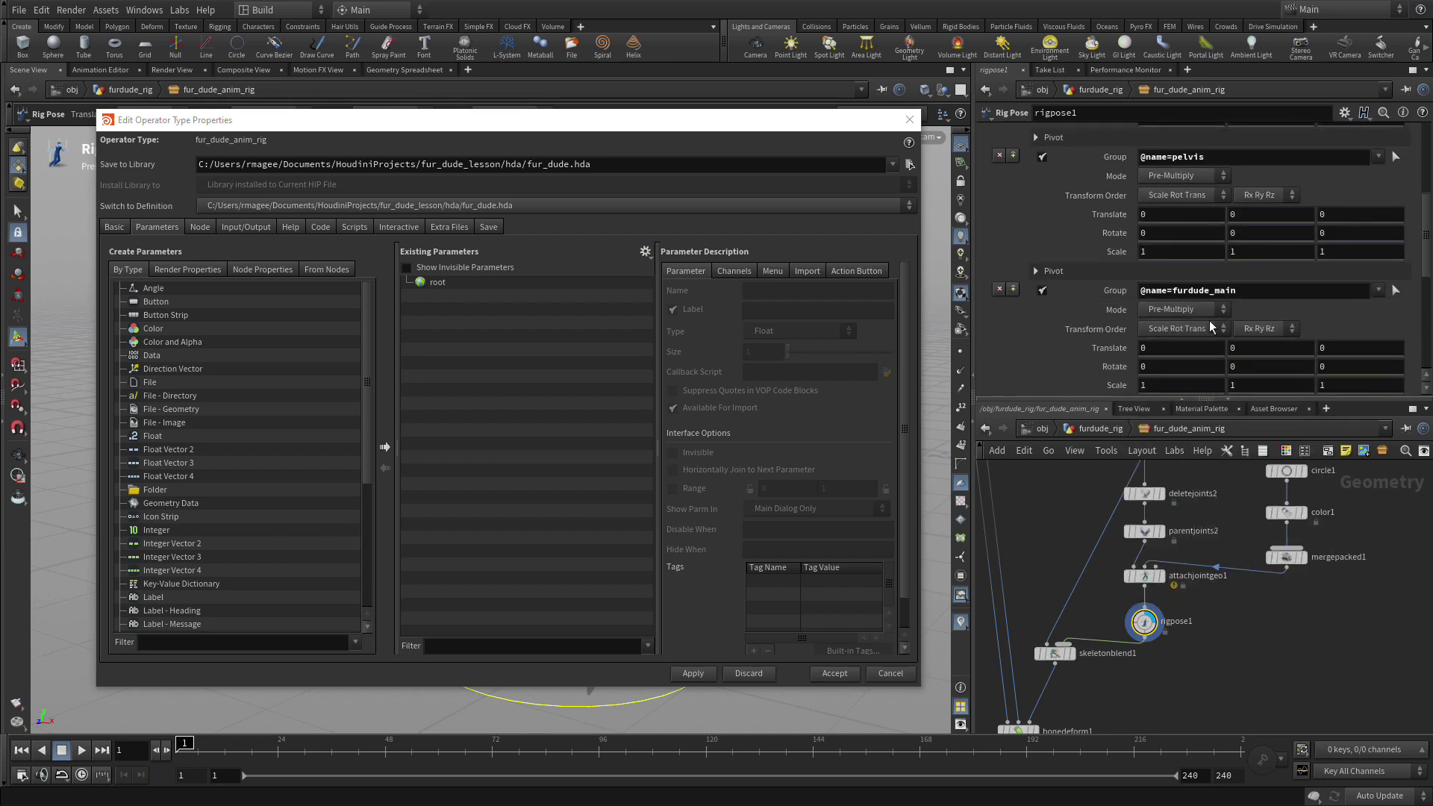
scroll(1209, 320, "down", 8)
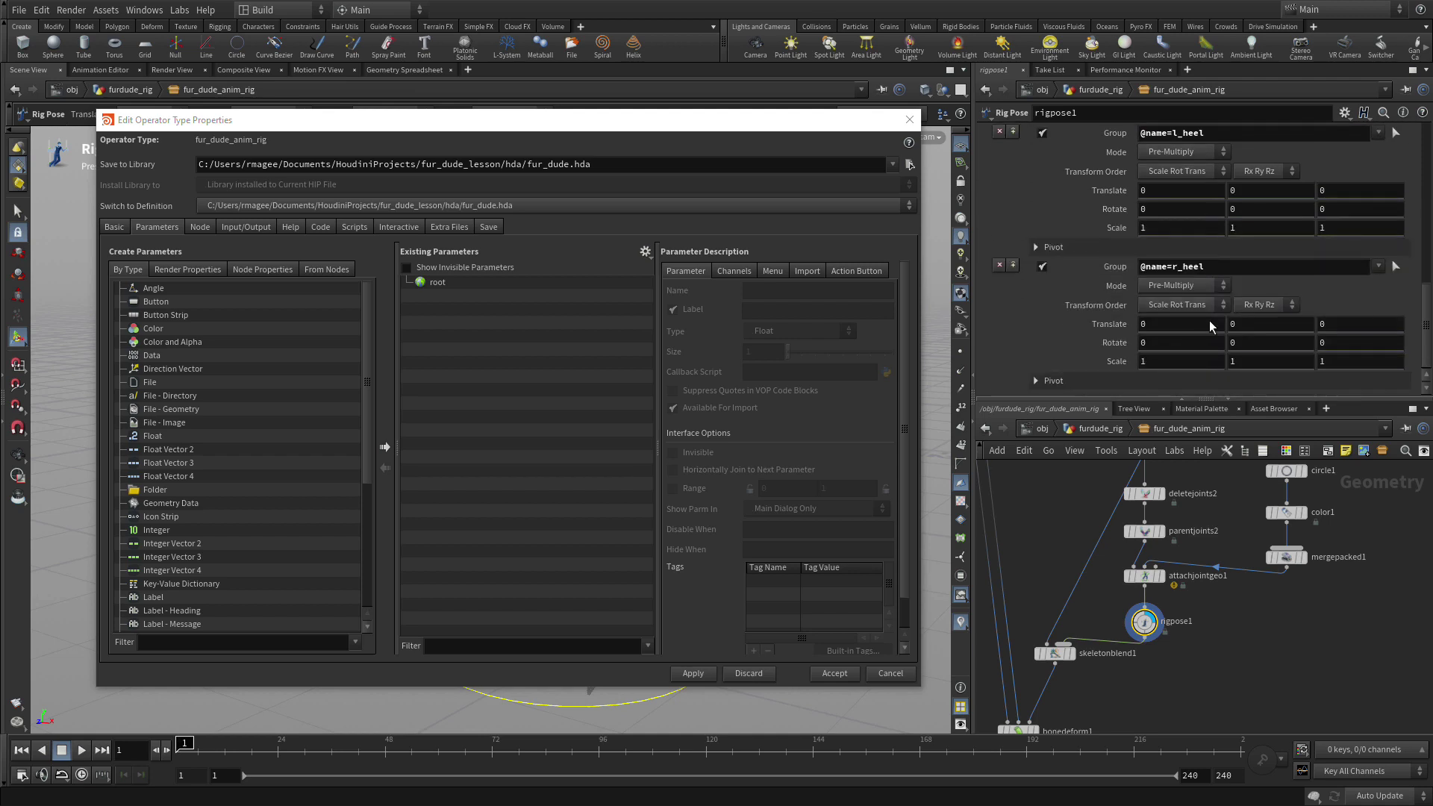
scroll(1210, 320, "up", 6)
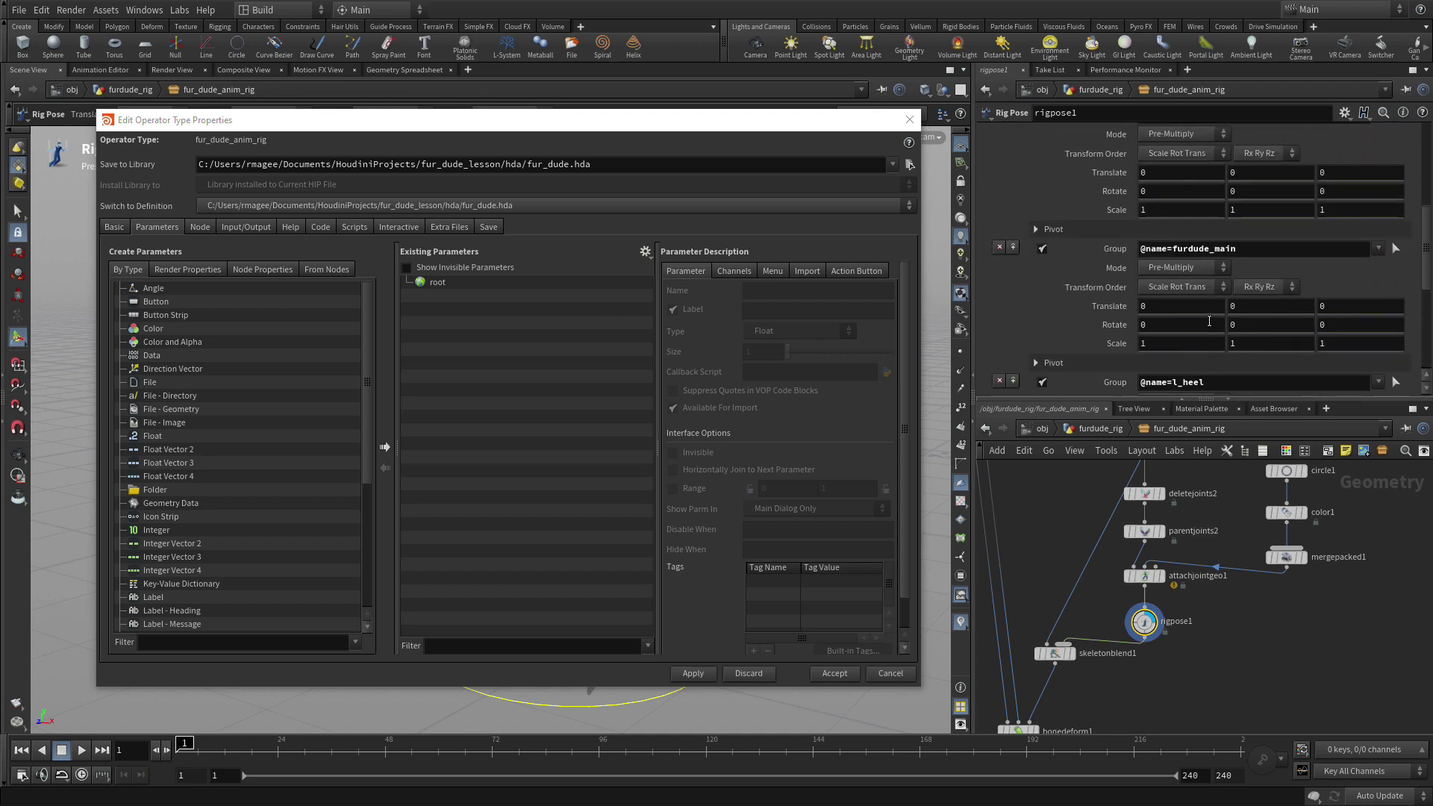
scroll(1210, 321, "down", 2)
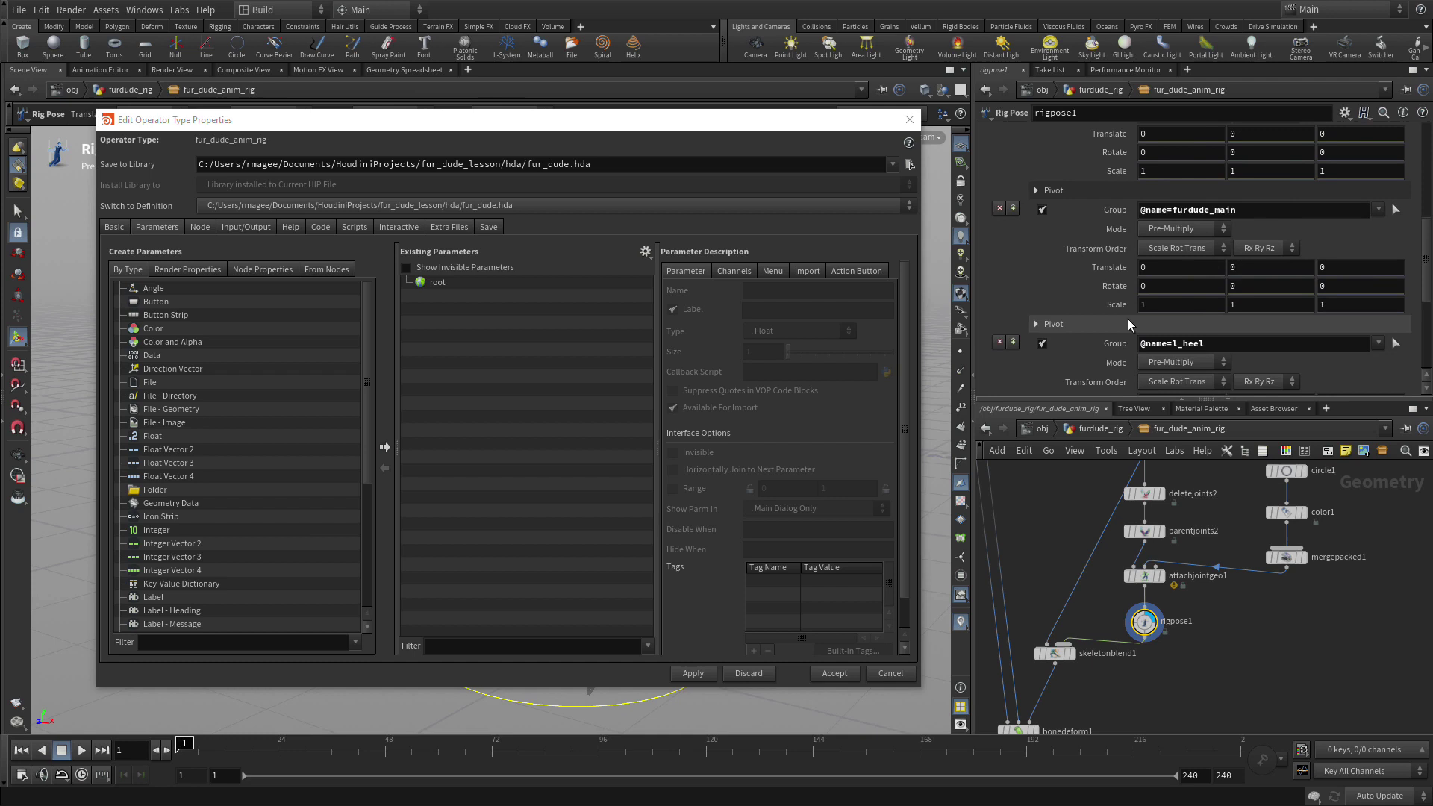
right_click(1104, 302)
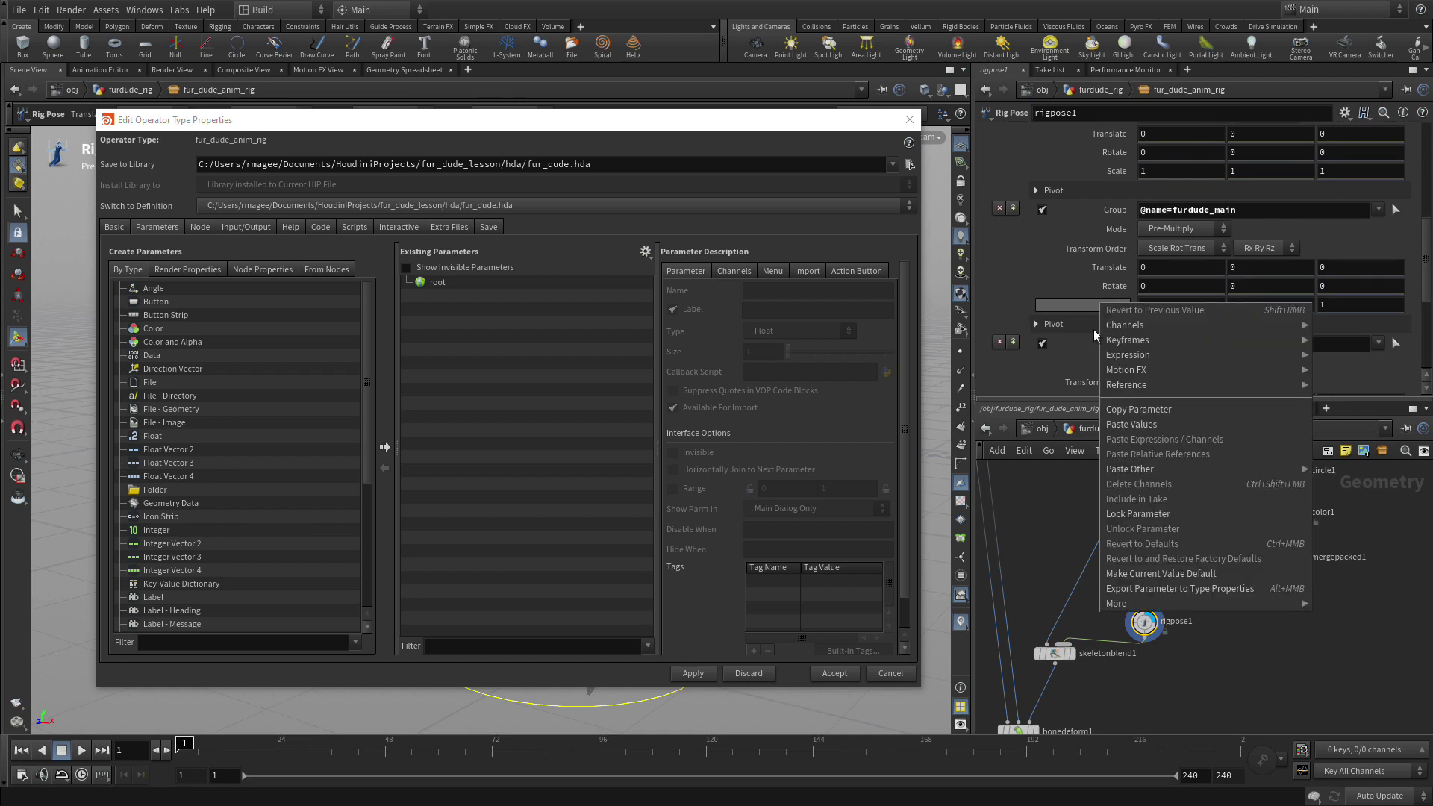
left_click(1146, 515)
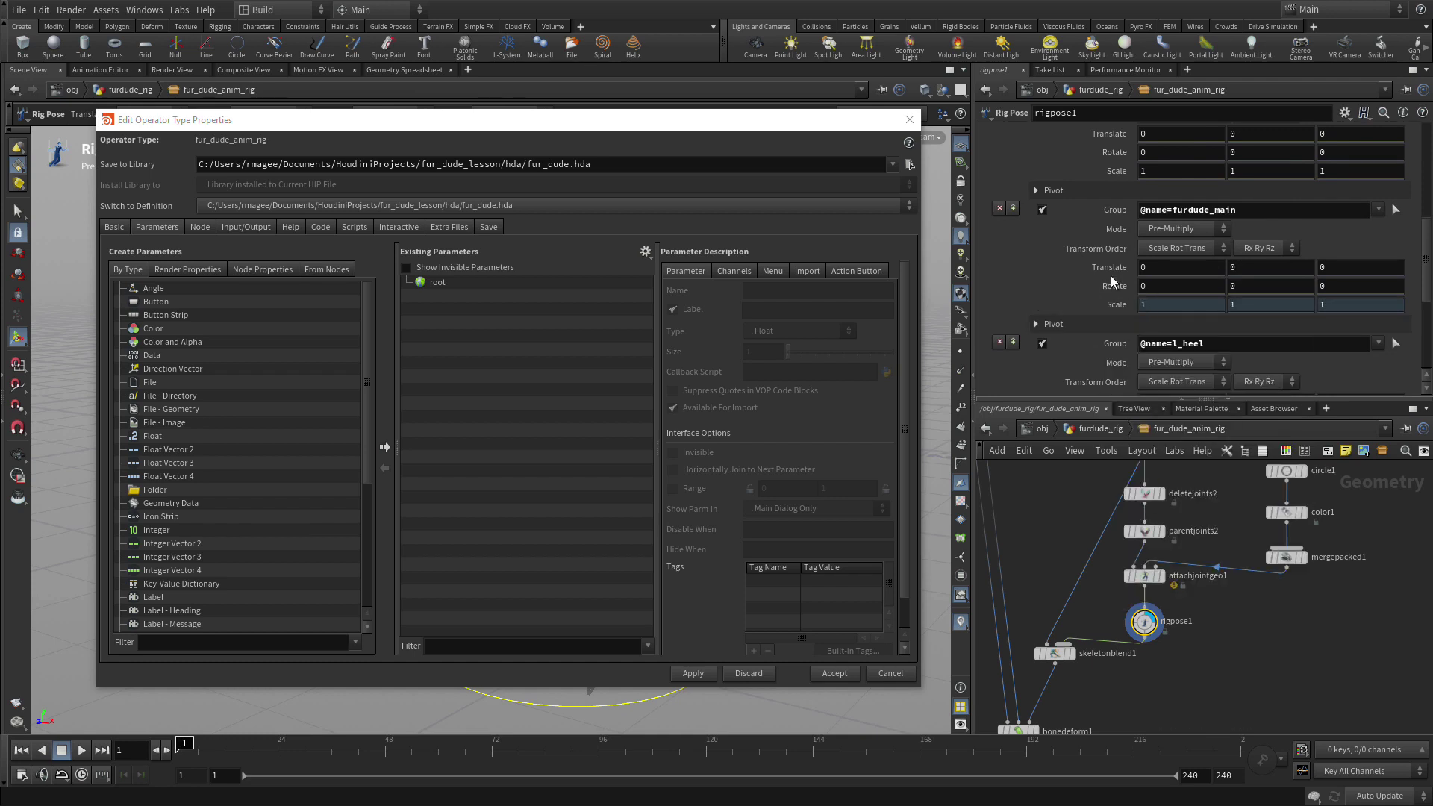
Promote furdude_main Translate and Rotate to the asset as 'Main Translate' and 'Main Rotate', and accept
left_click_drag(1112, 282, 445, 288)
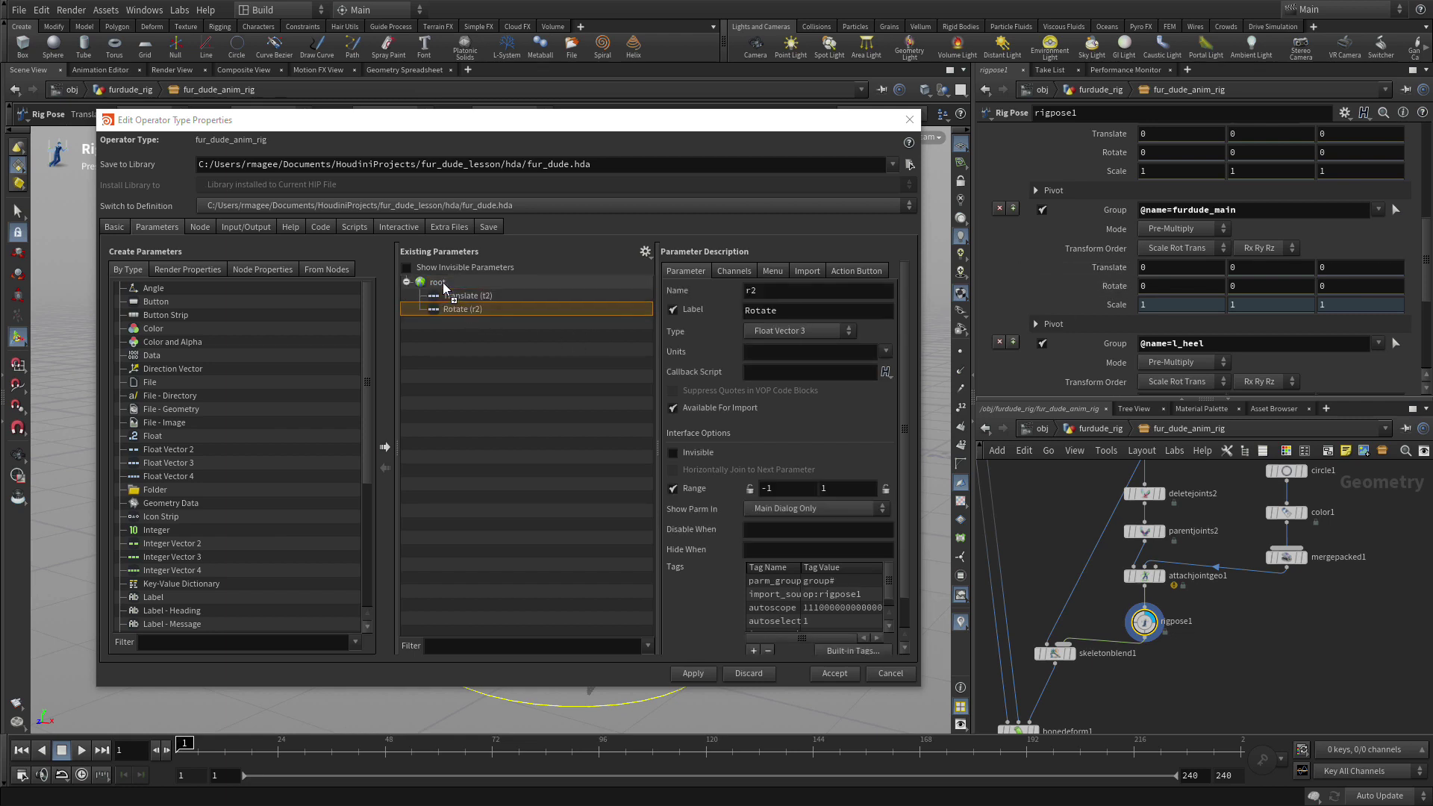
left_click(748, 313)
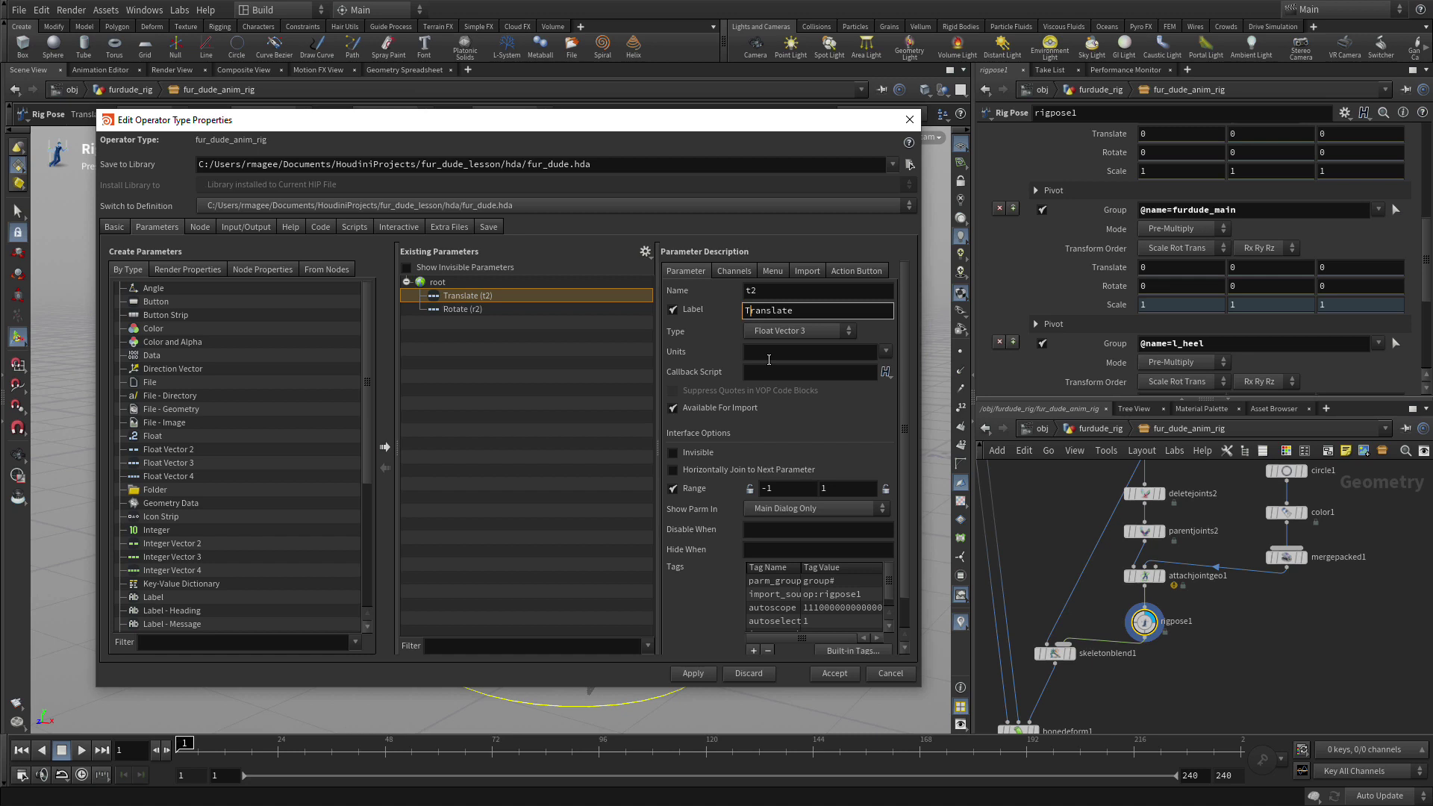
type("Main")
key("Return")
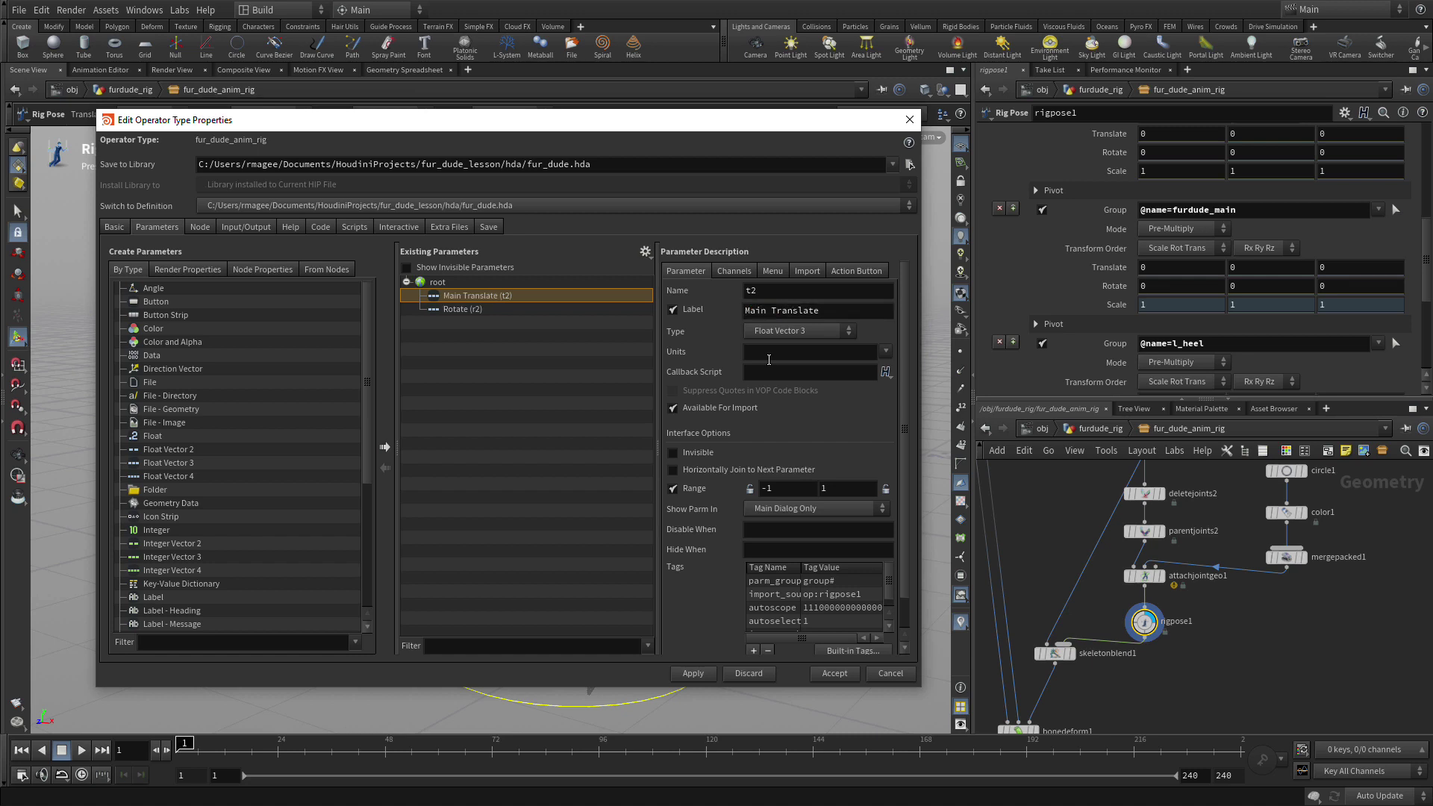
left_click(479, 313)
left_click(744, 311)
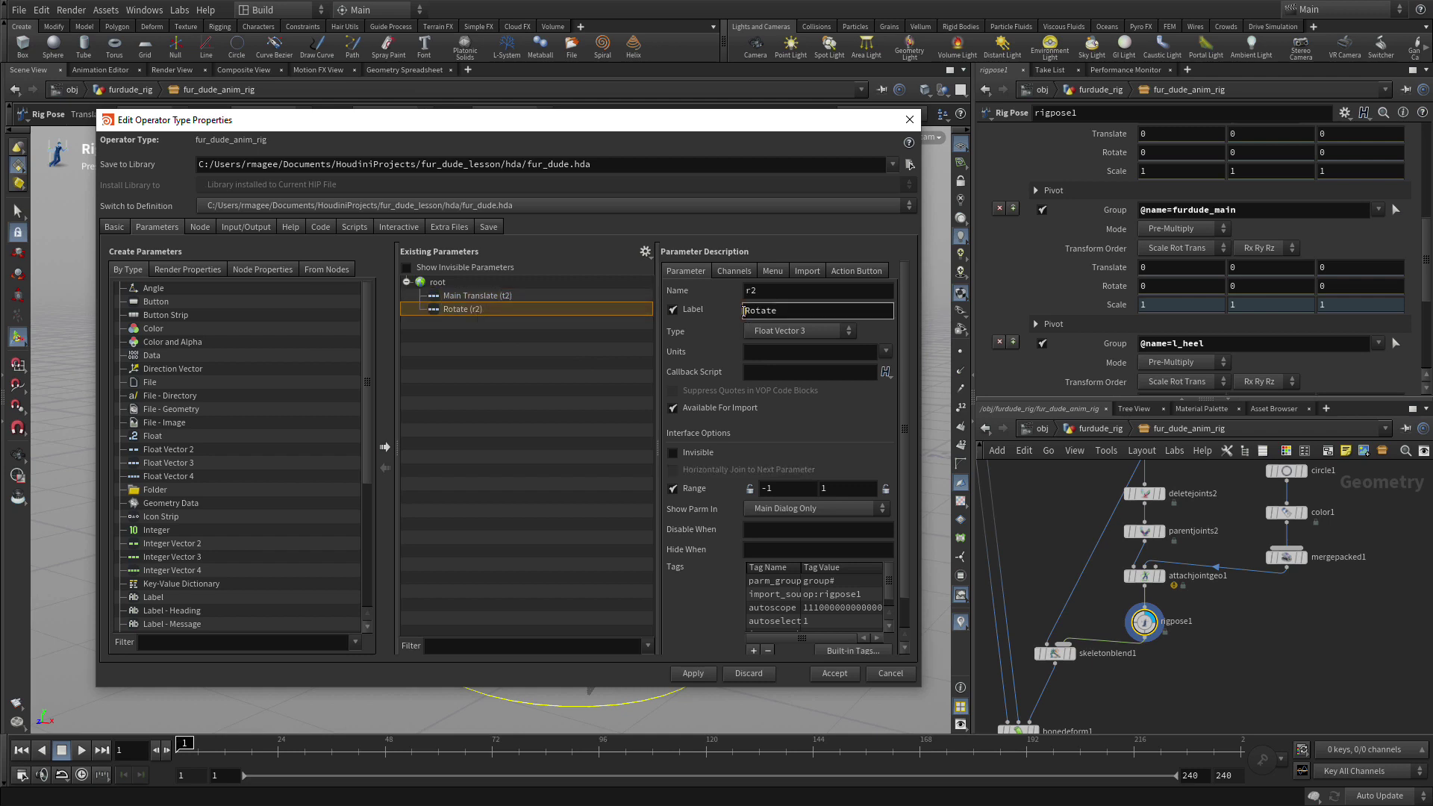
type("Main")
key("Return")
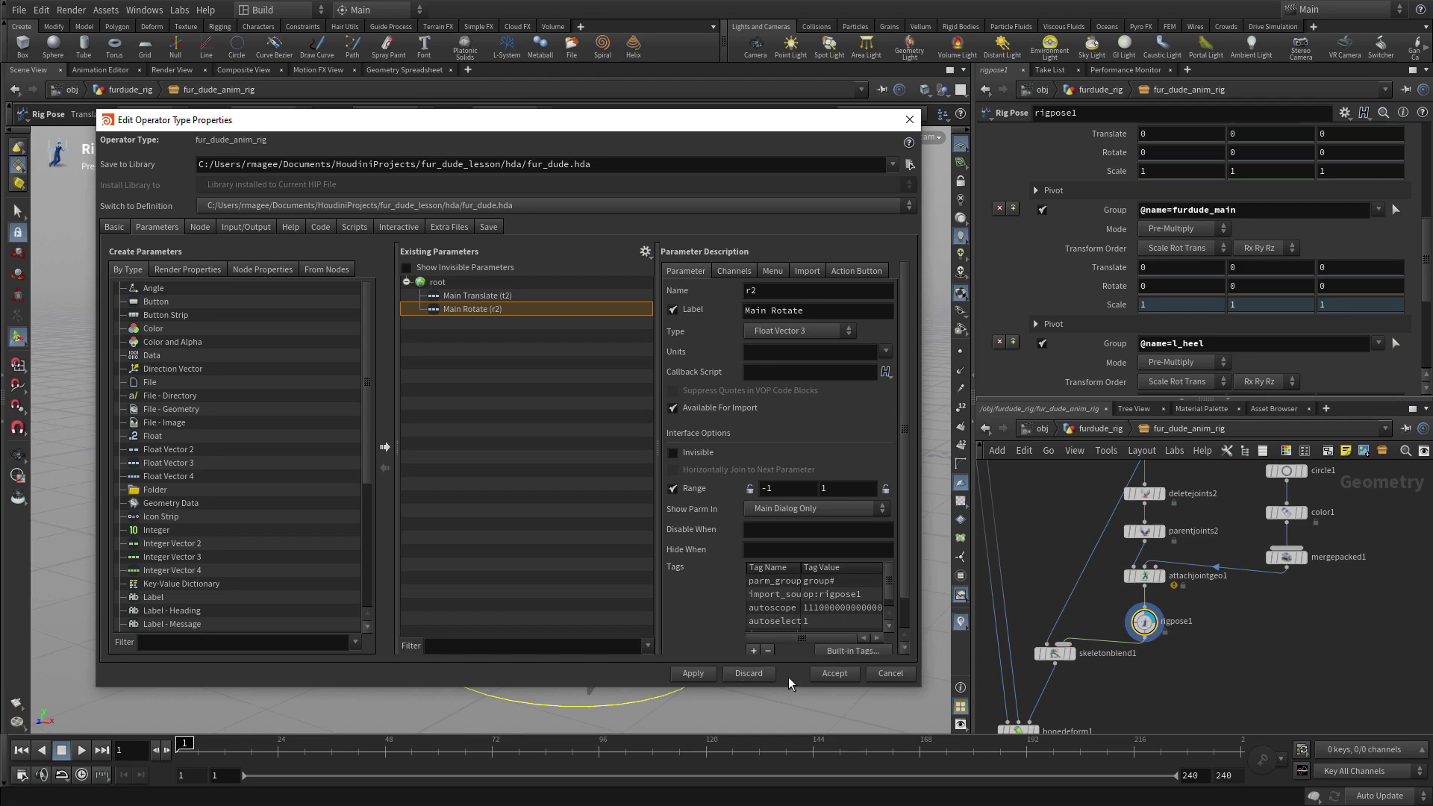
left_click(834, 674)
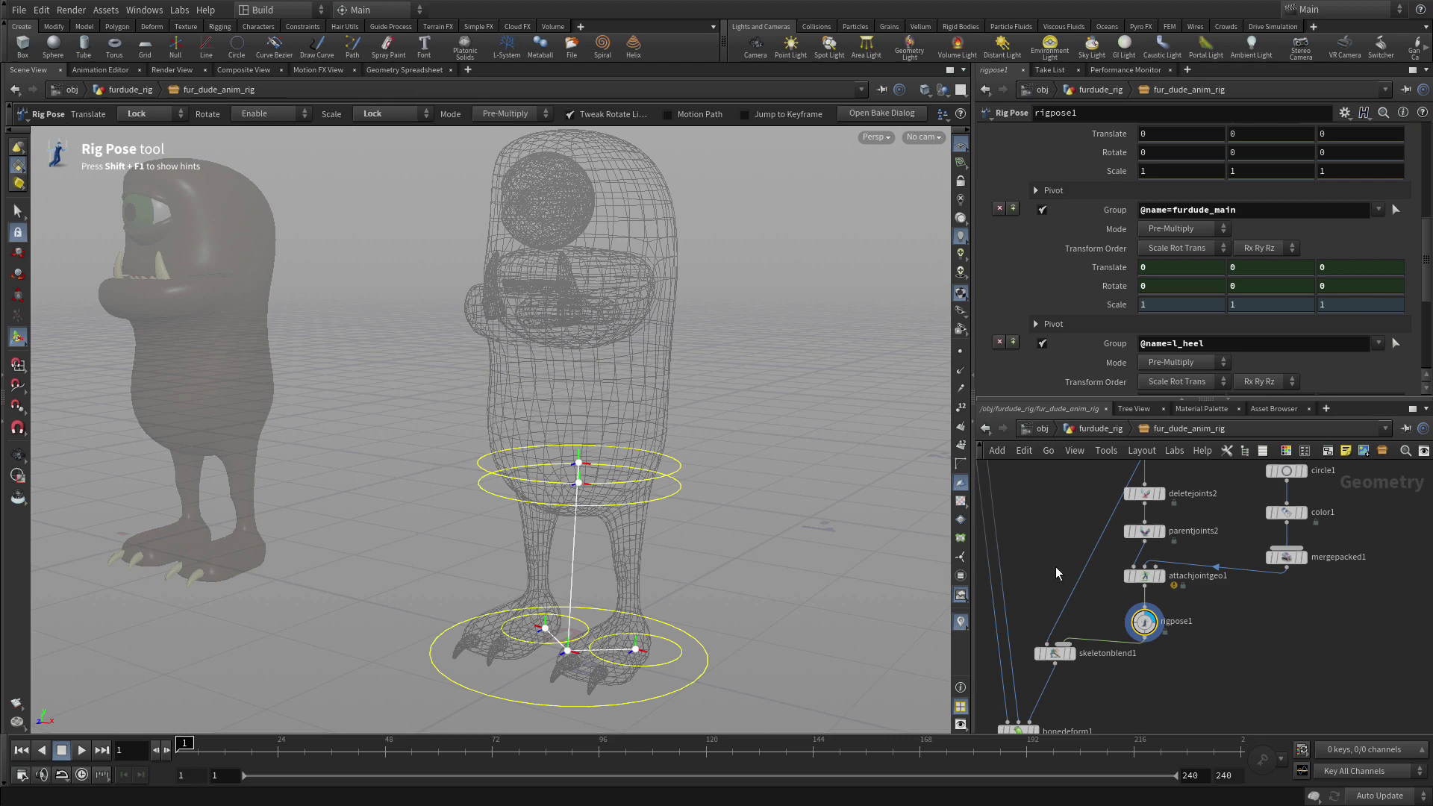
In test_rig, test-translate and rotate the character's main control, undo both, then return inside fur_dude_anim_rig
key("1")
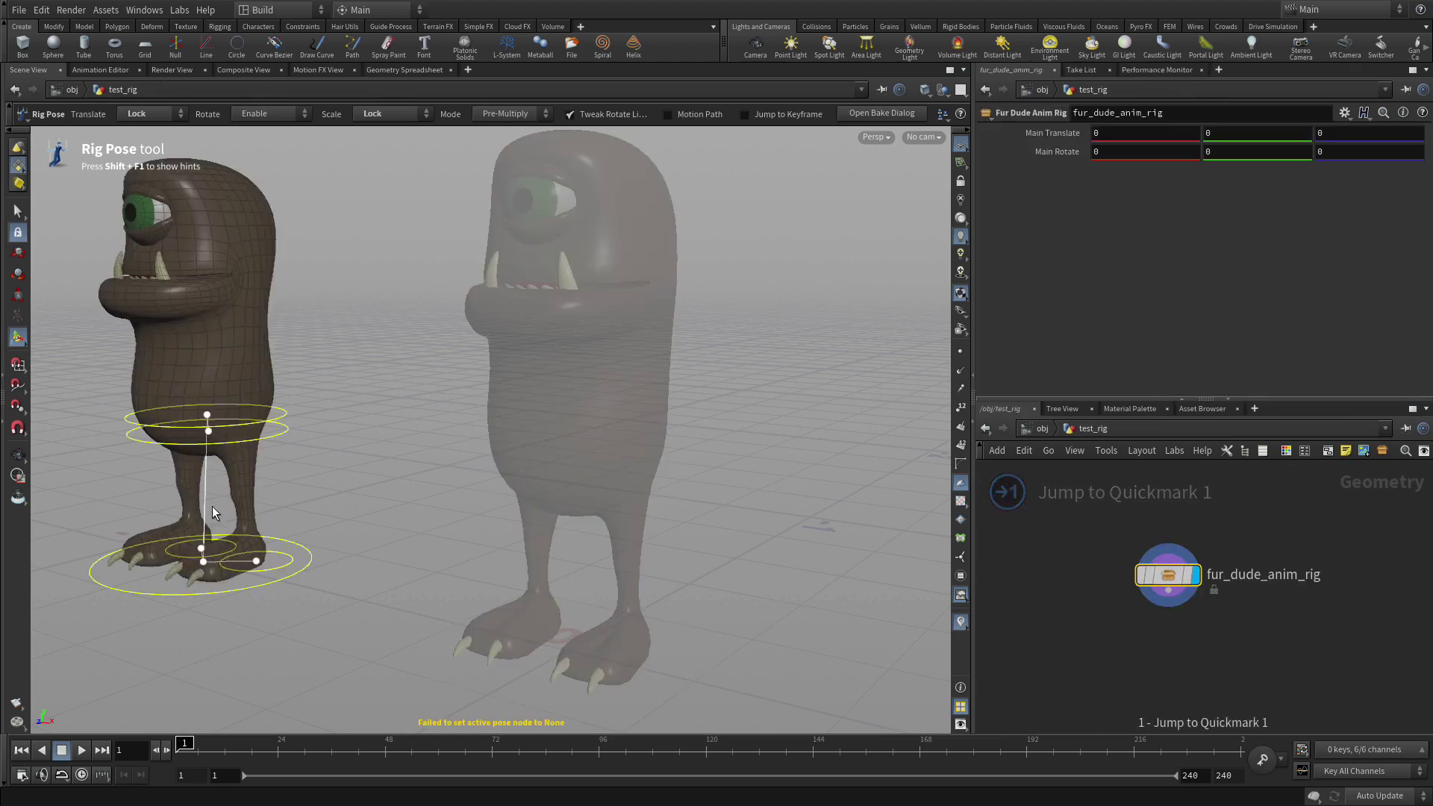
left_click(203, 562)
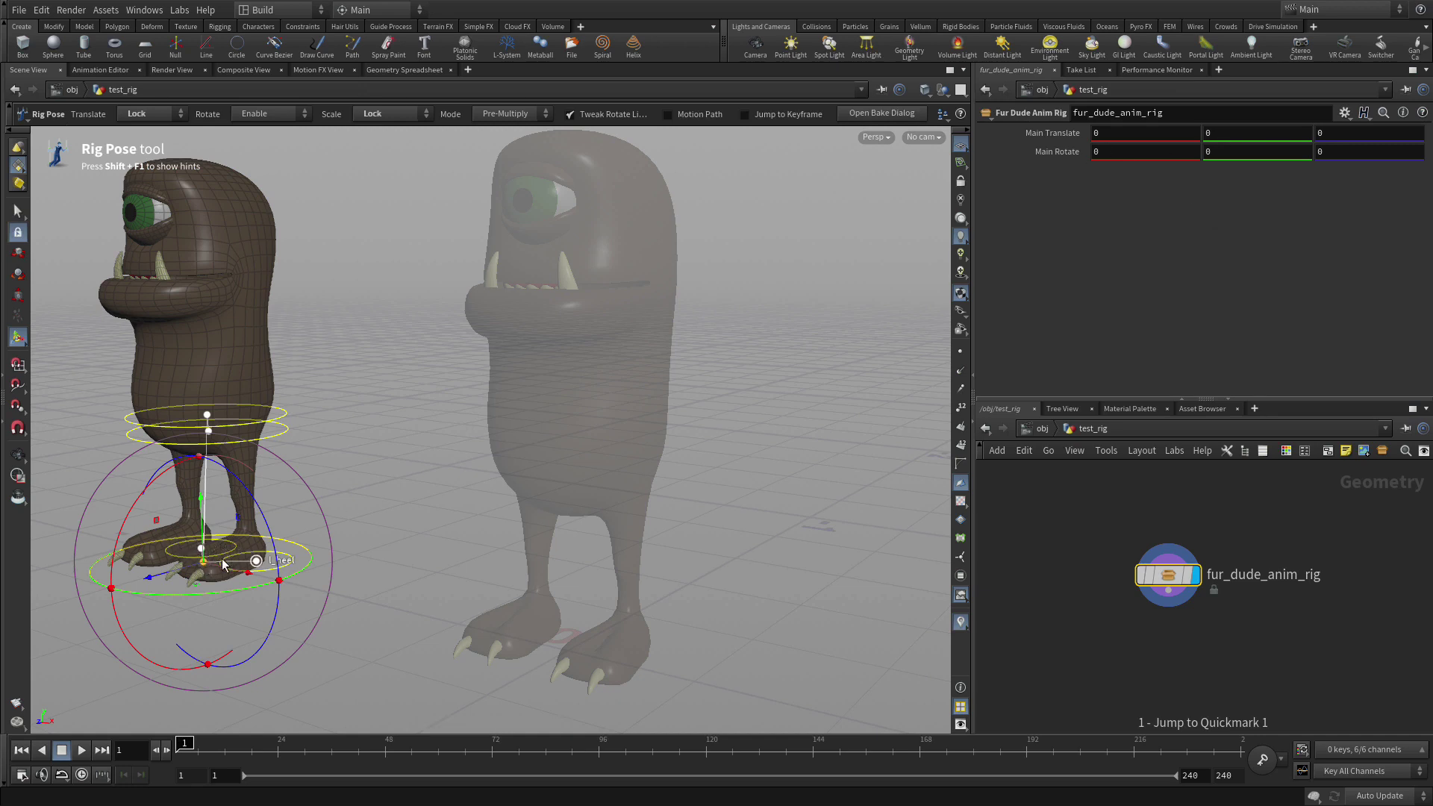
key("t")
left_click_drag(250, 583, 335, 606)
key("ctrl+z")
key("ctrl+z")
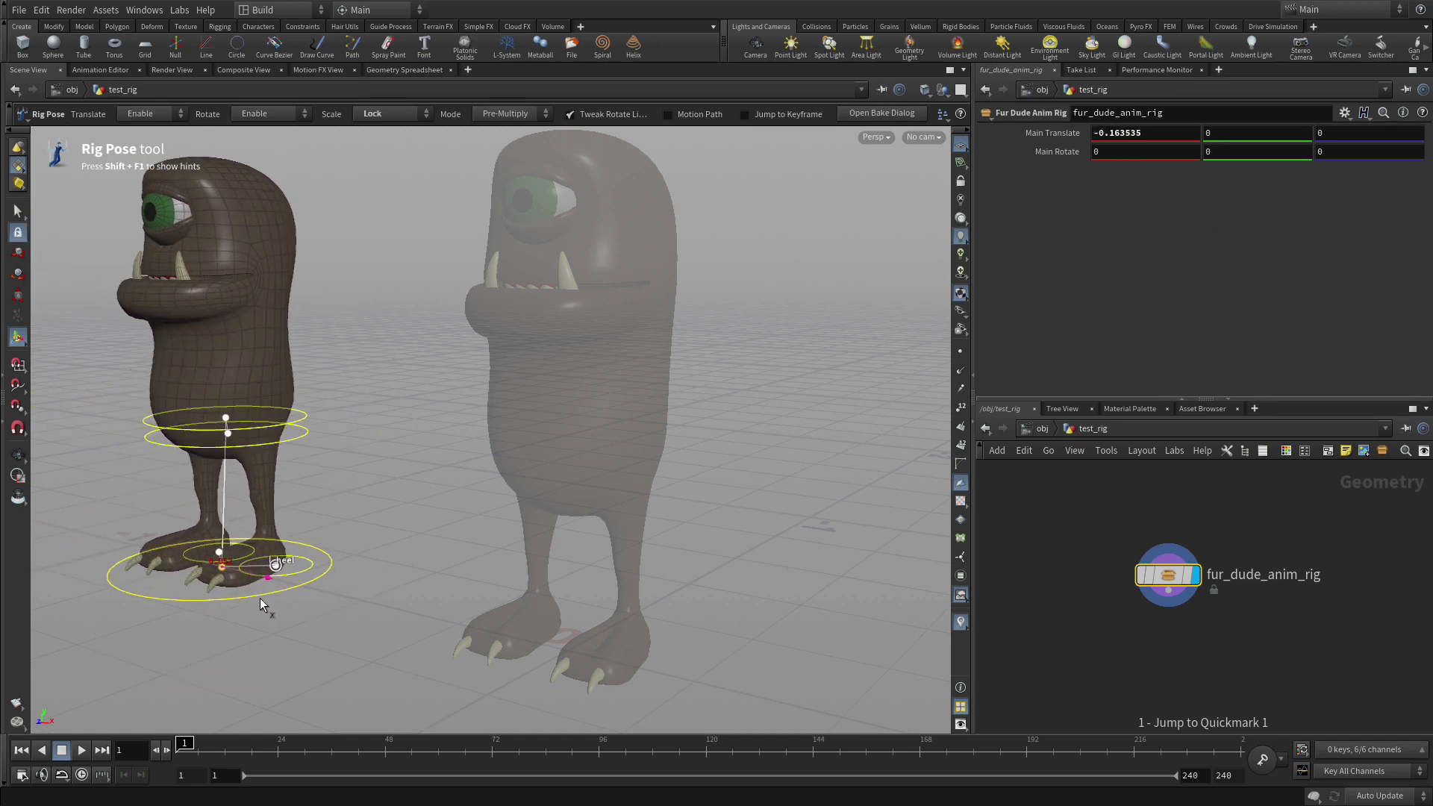
left_click_drag(258, 549, 314, 579)
key("ctrl+z")
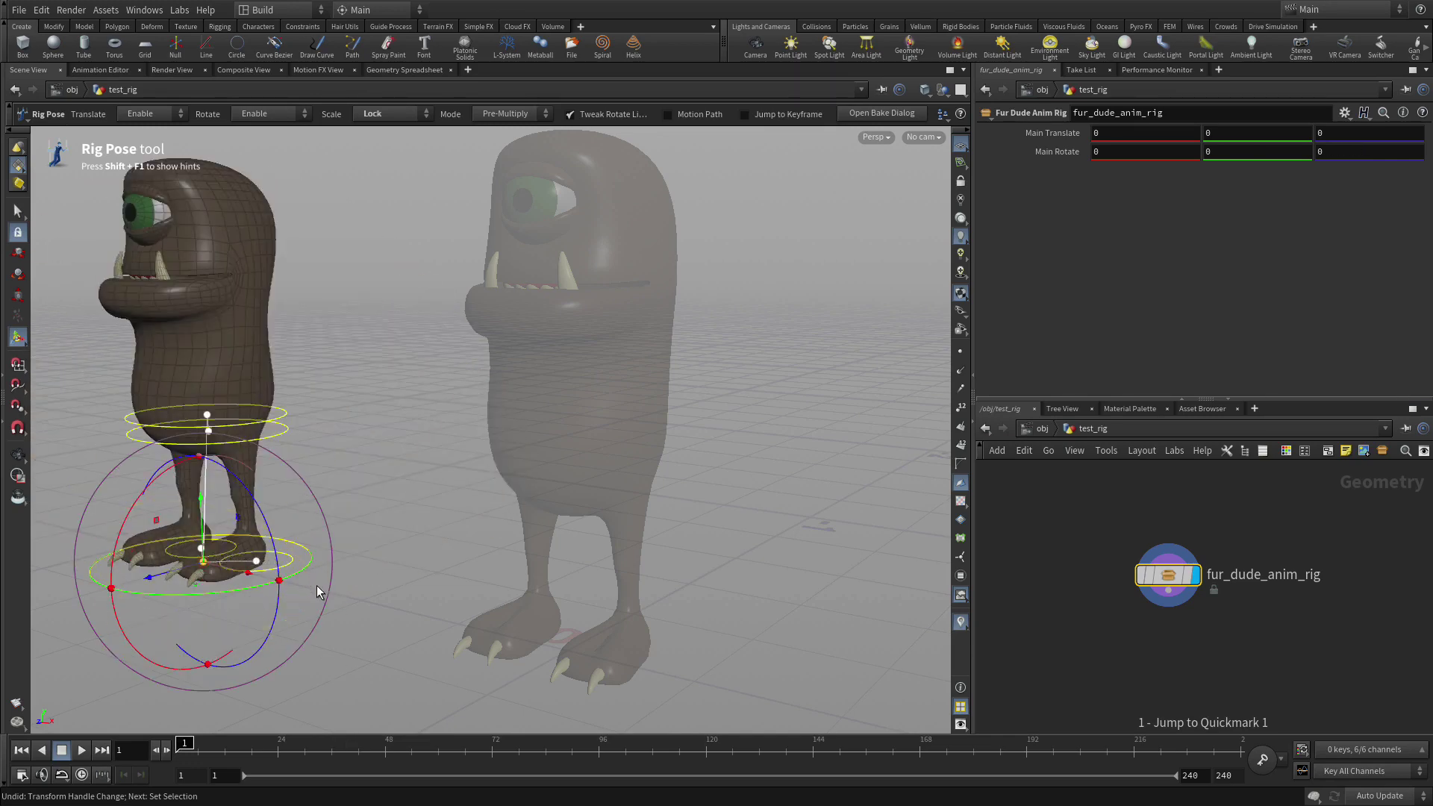
left_click(99, 428)
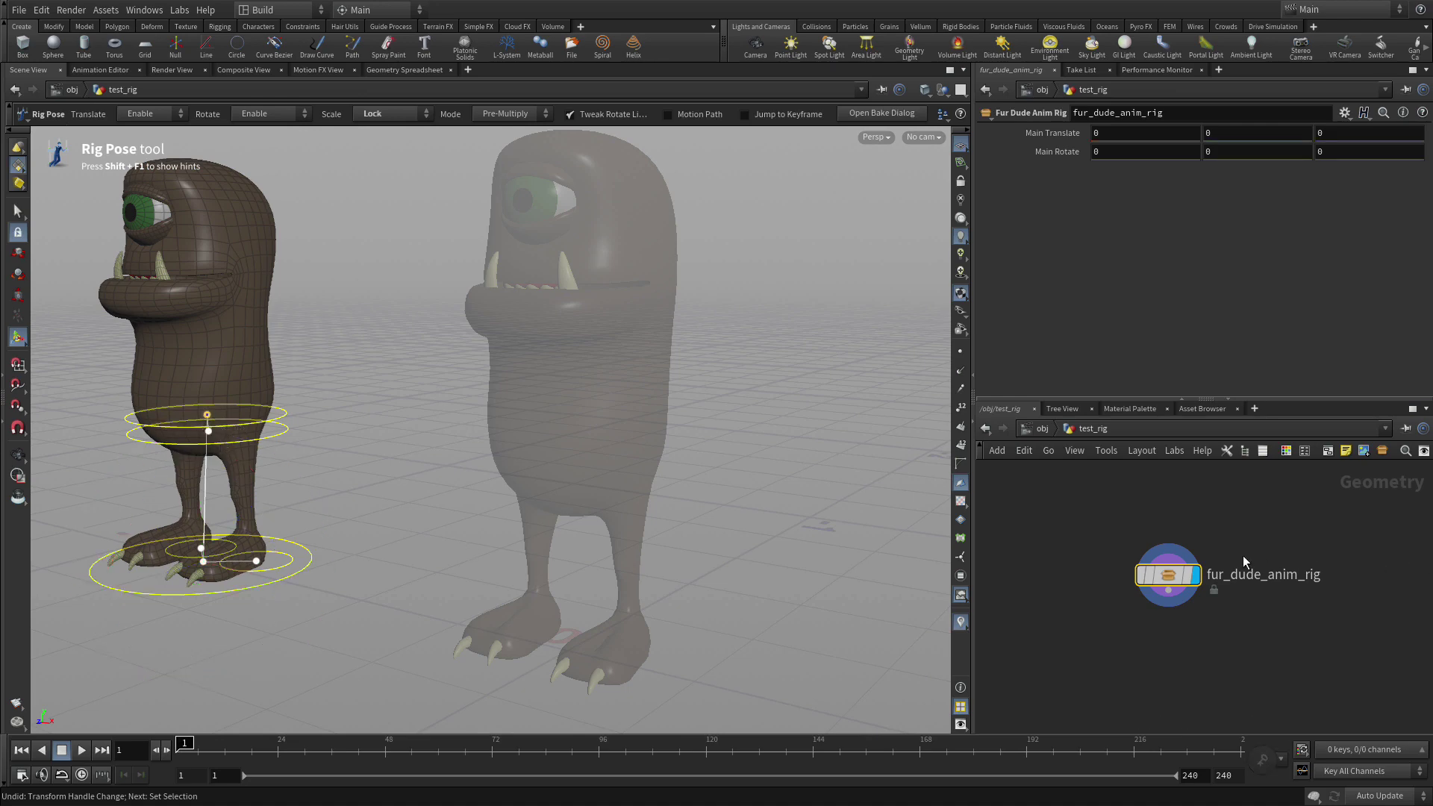
key("2")
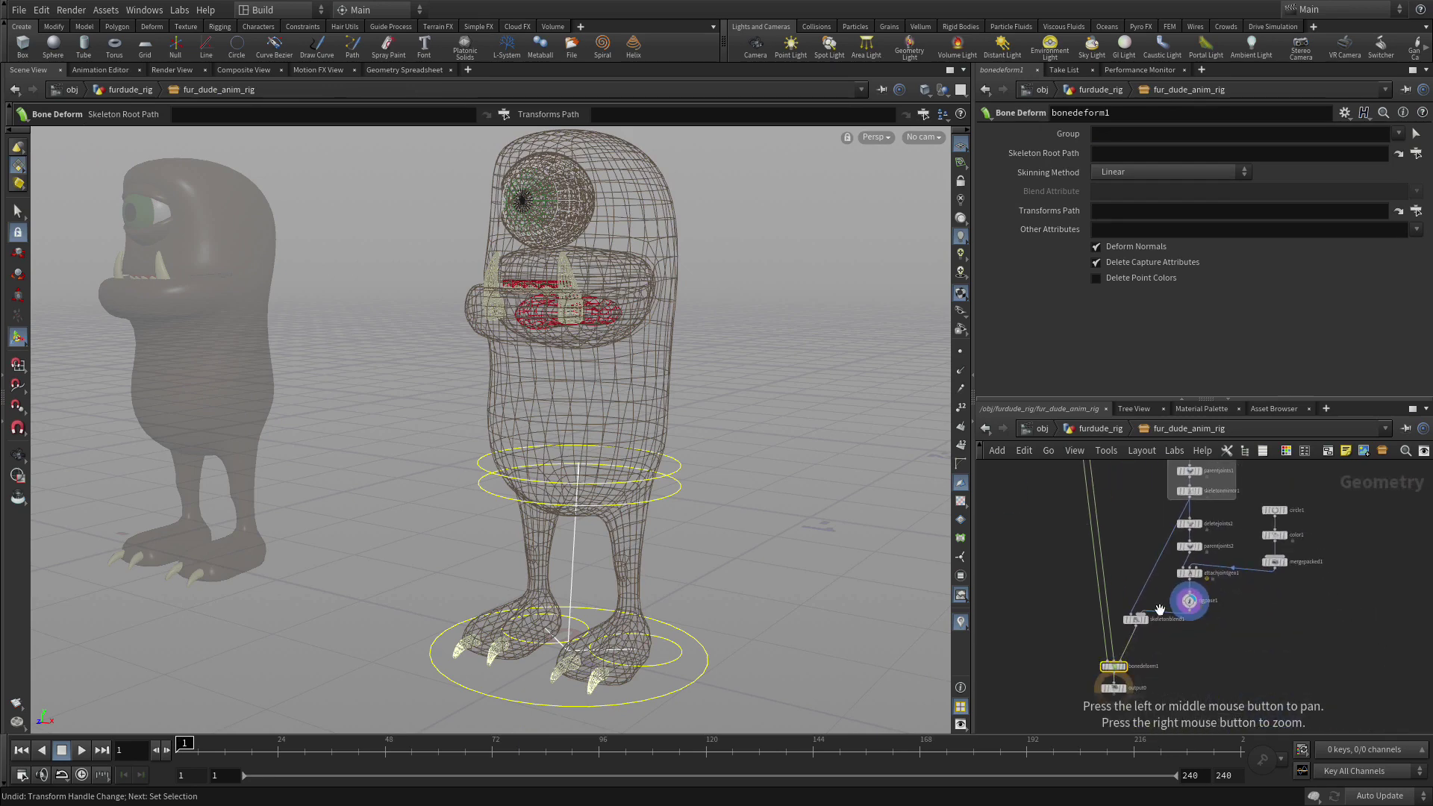
With rigpose1 selected, open the Fur Dude Anim Rig type properties and lock the COG Scale
scroll(1178, 581, "up", 4)
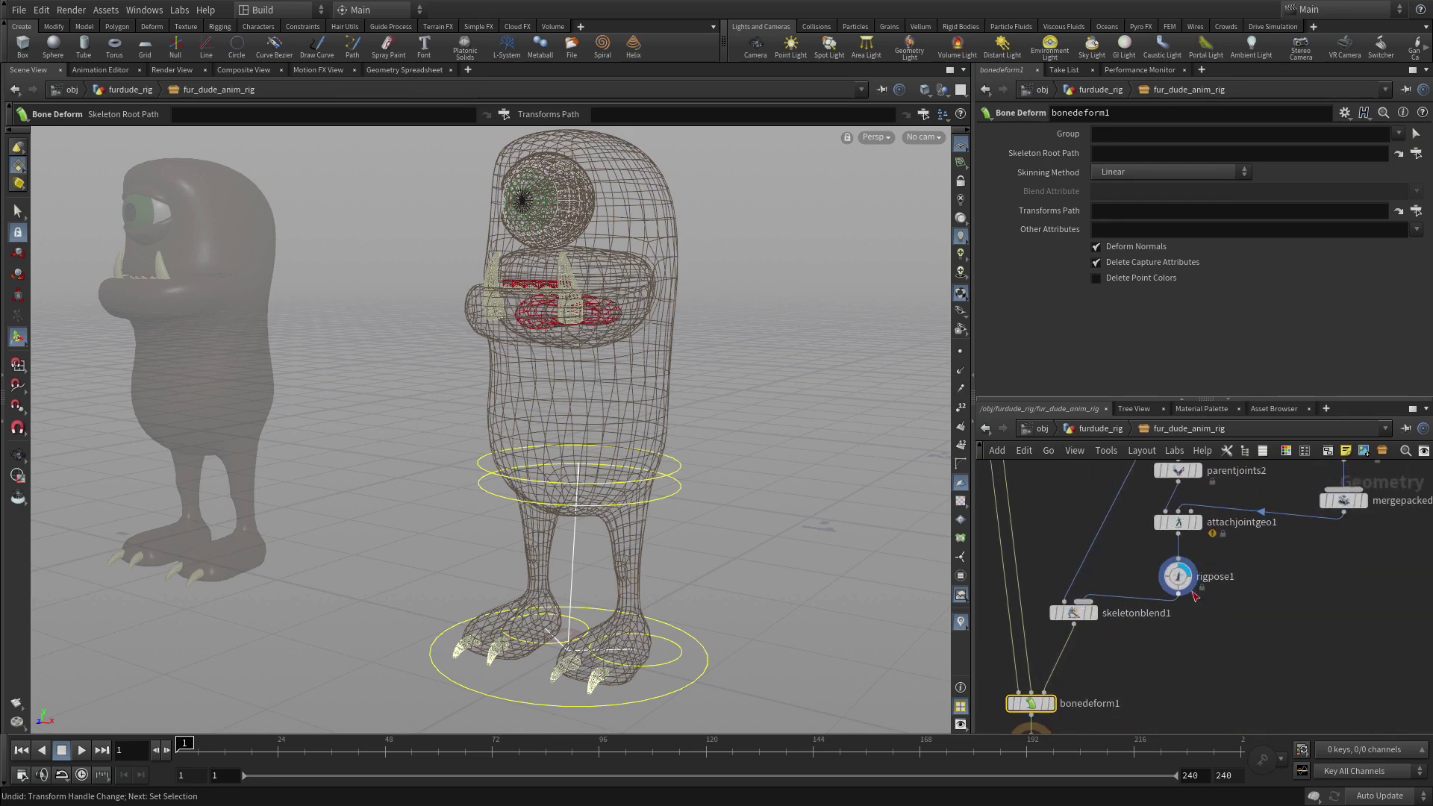
left_click(1178, 581)
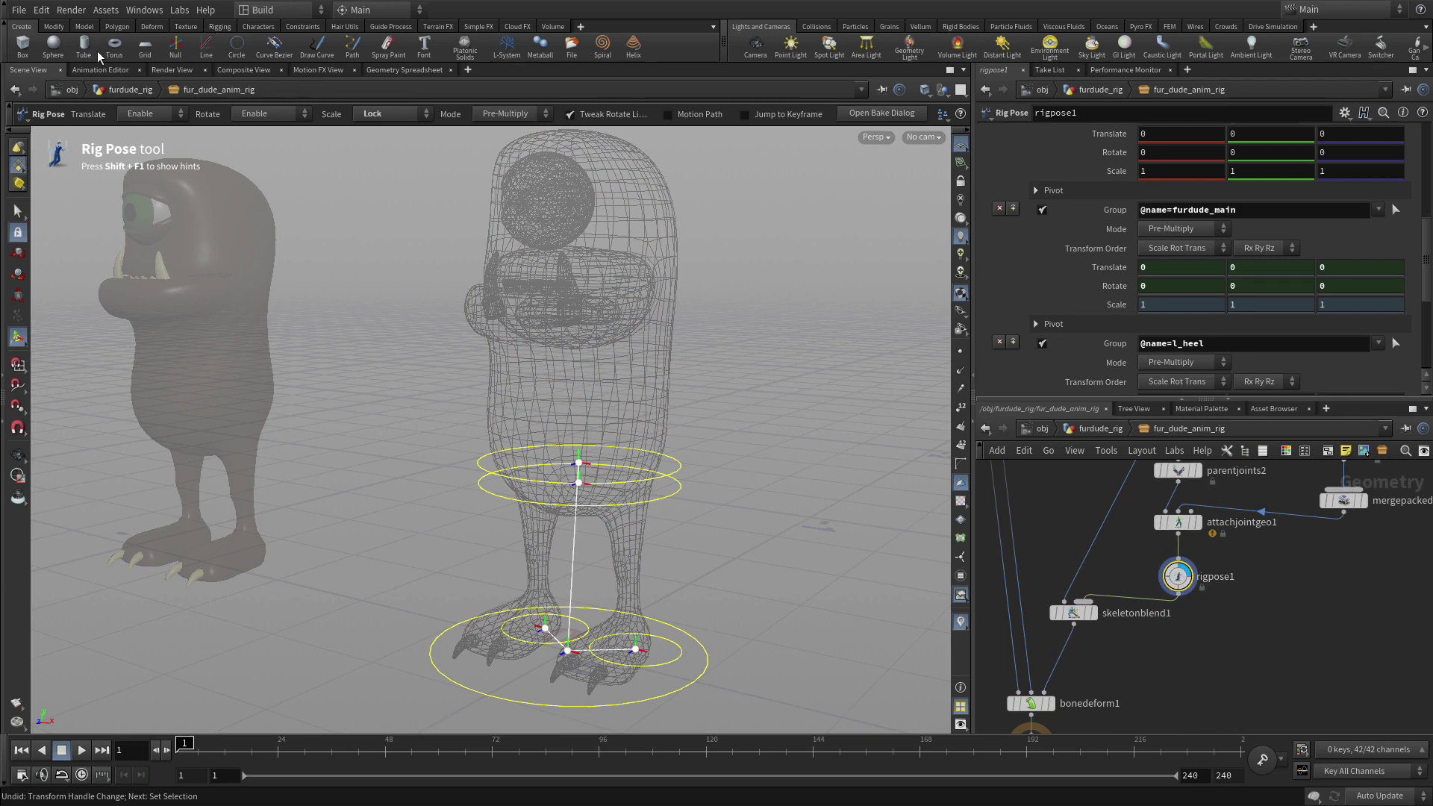
left_click(103, 11)
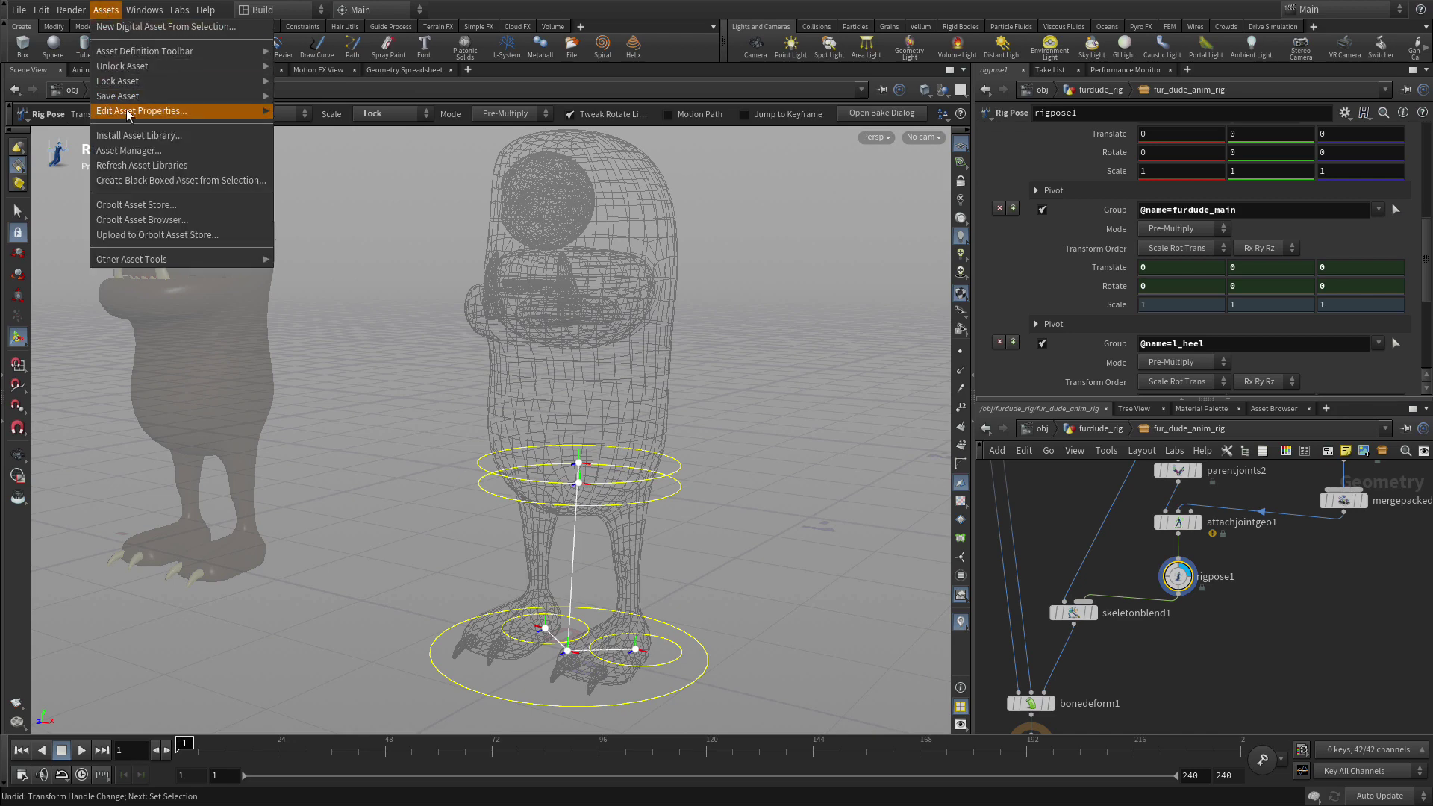
mouse_move(180, 111)
left_click(309, 127)
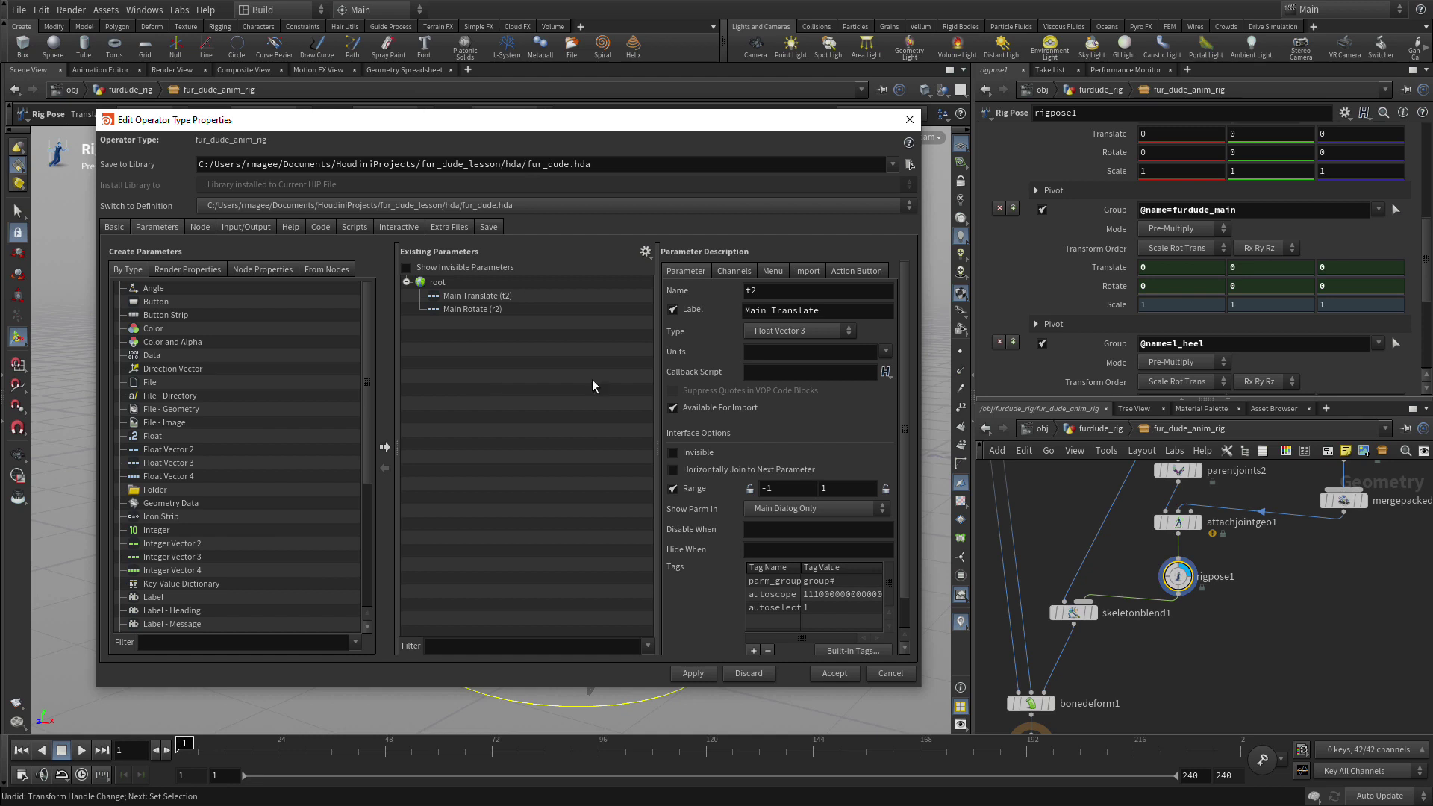
scroll(1322, 304, "up", 8)
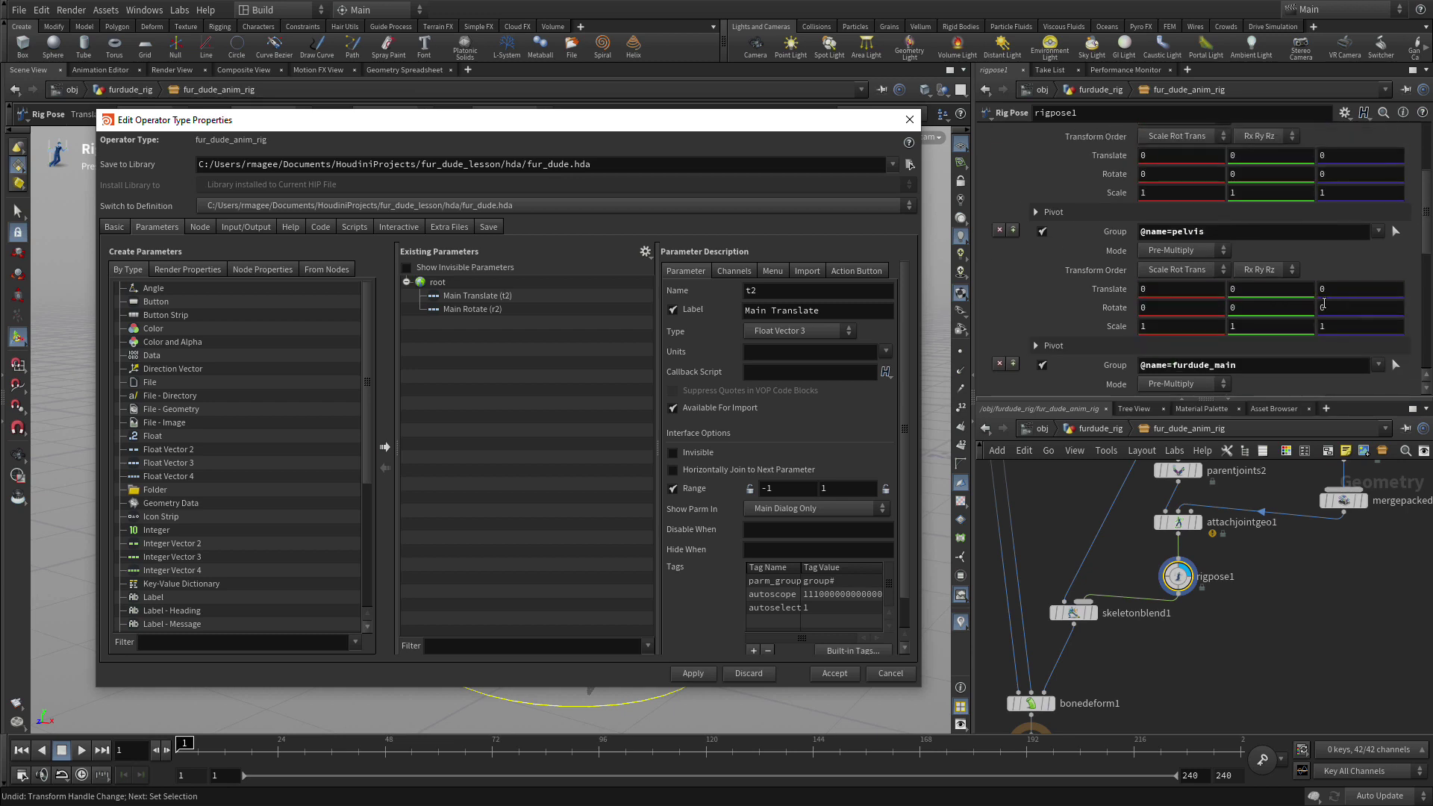
right_click(1110, 347)
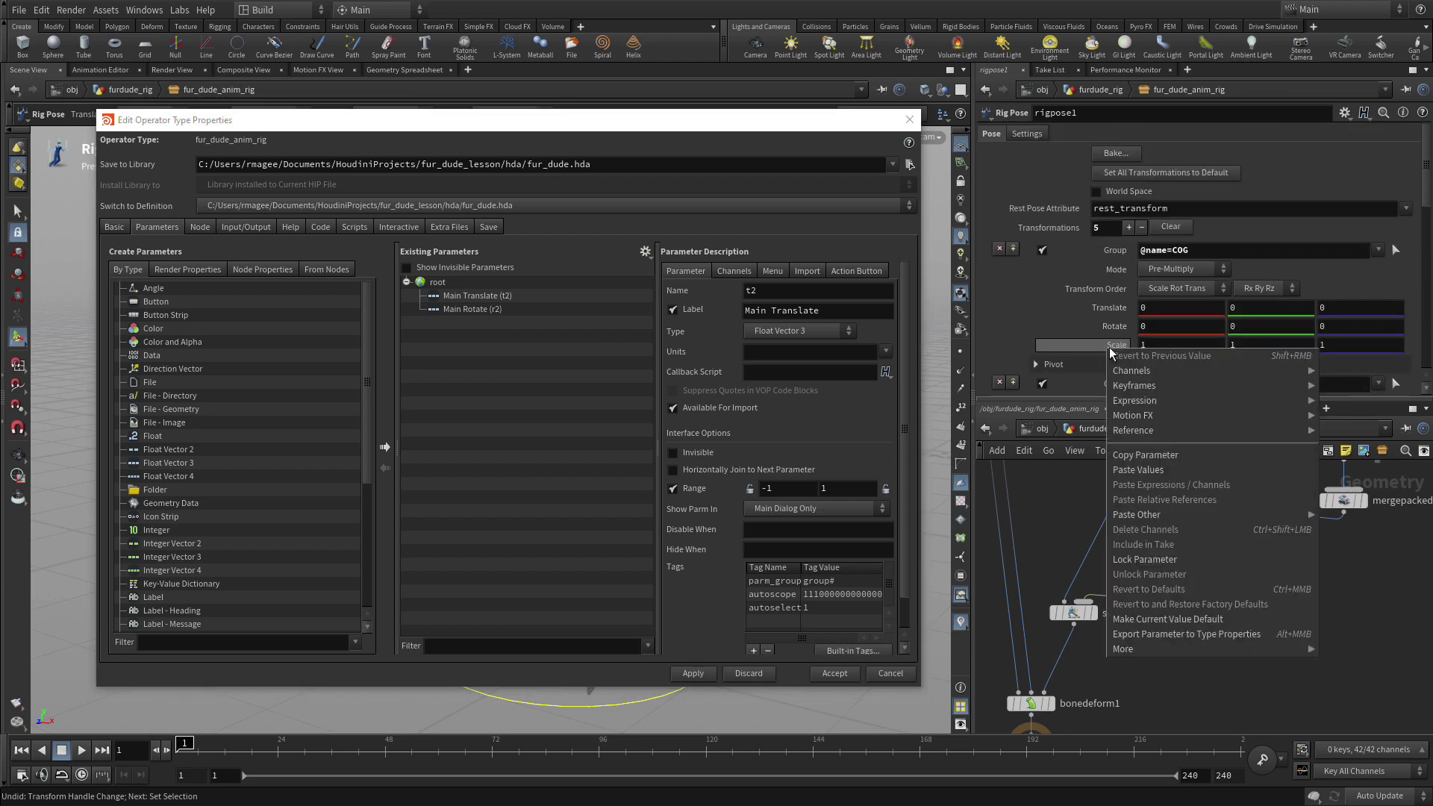
left_click(1158, 560)
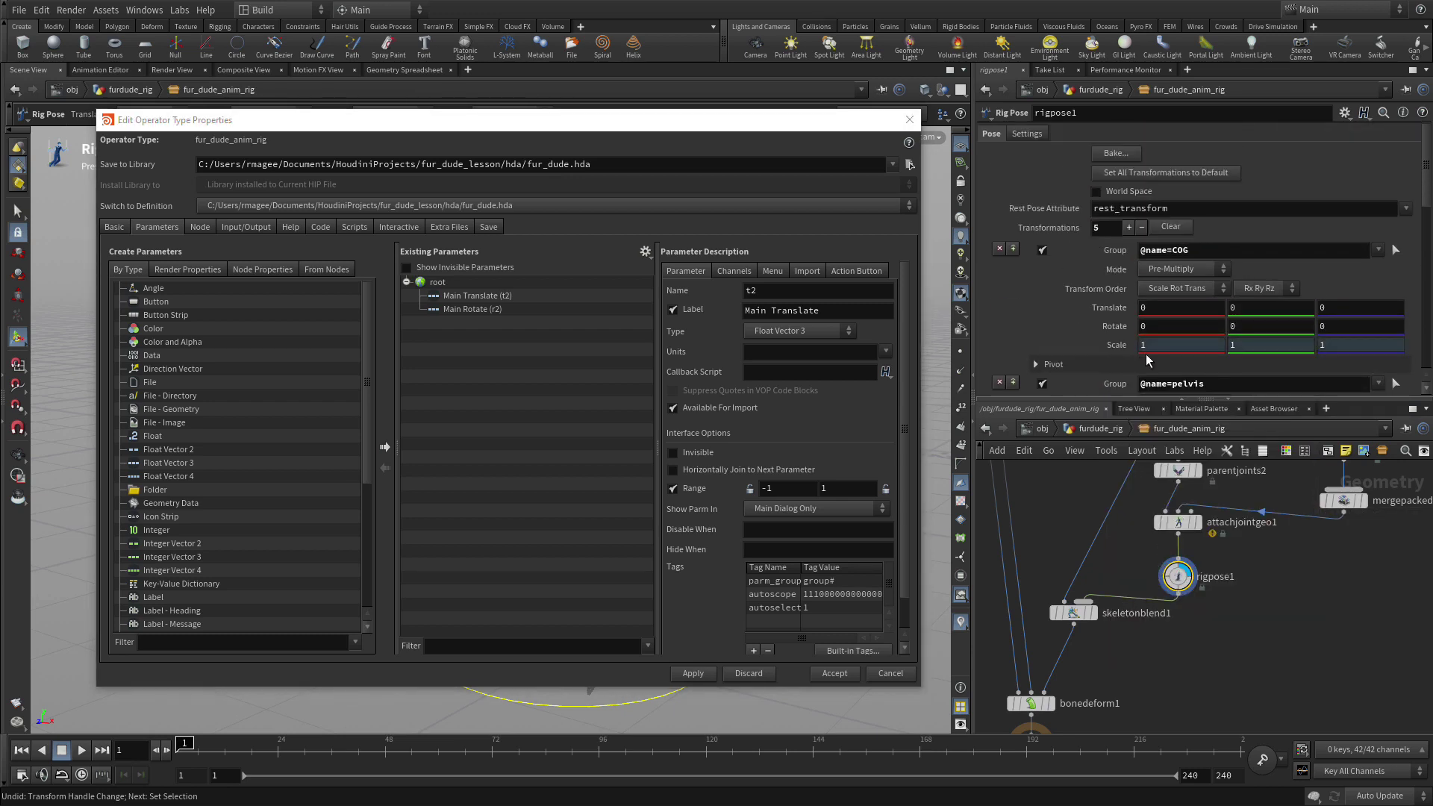
Promote the COG Translate and Rotate to the asset, labelled 'COG Translate' and 'COG Rotate'
left_click_drag(1103, 306, 523, 282)
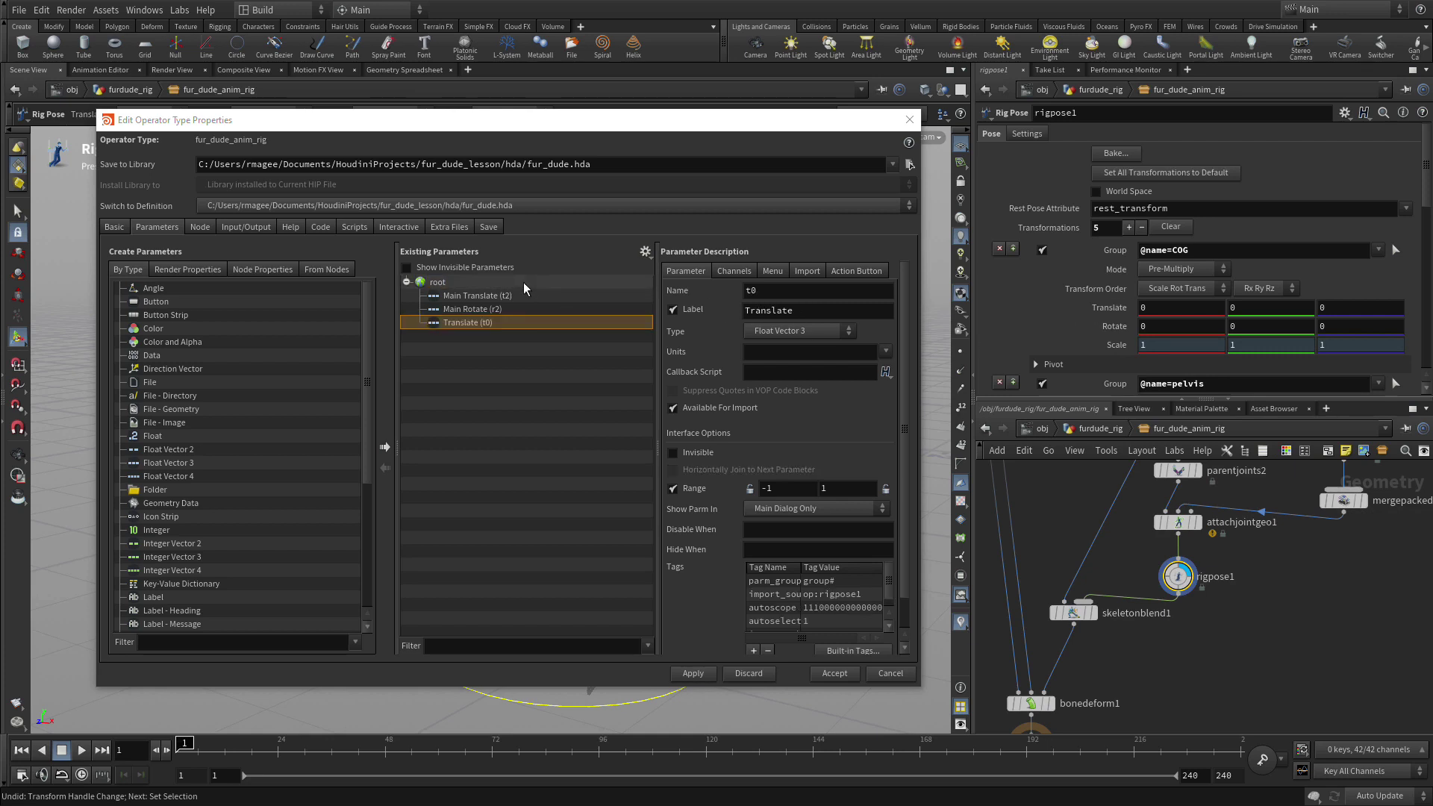
left_click_drag(1112, 324, 448, 283)
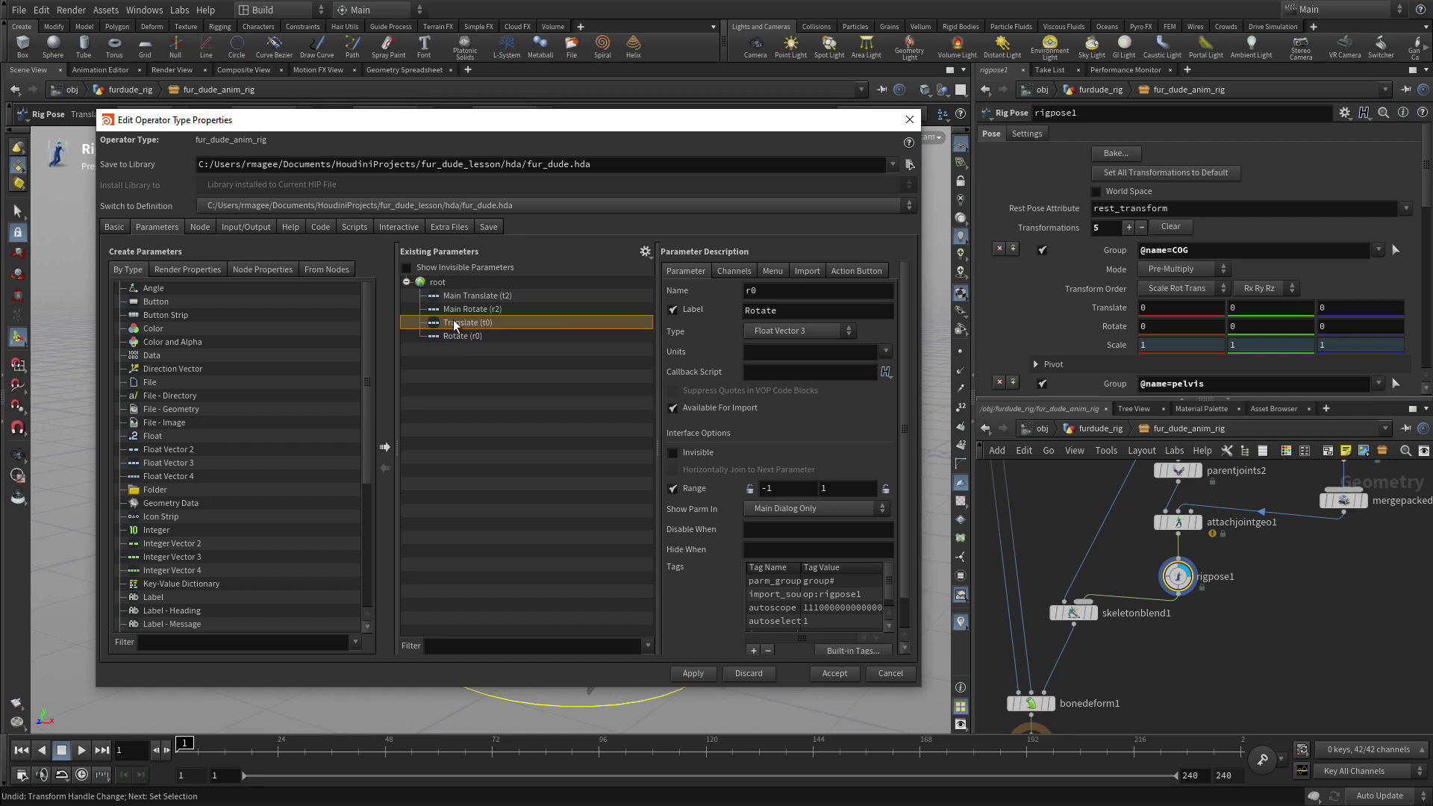
left_click(746, 310)
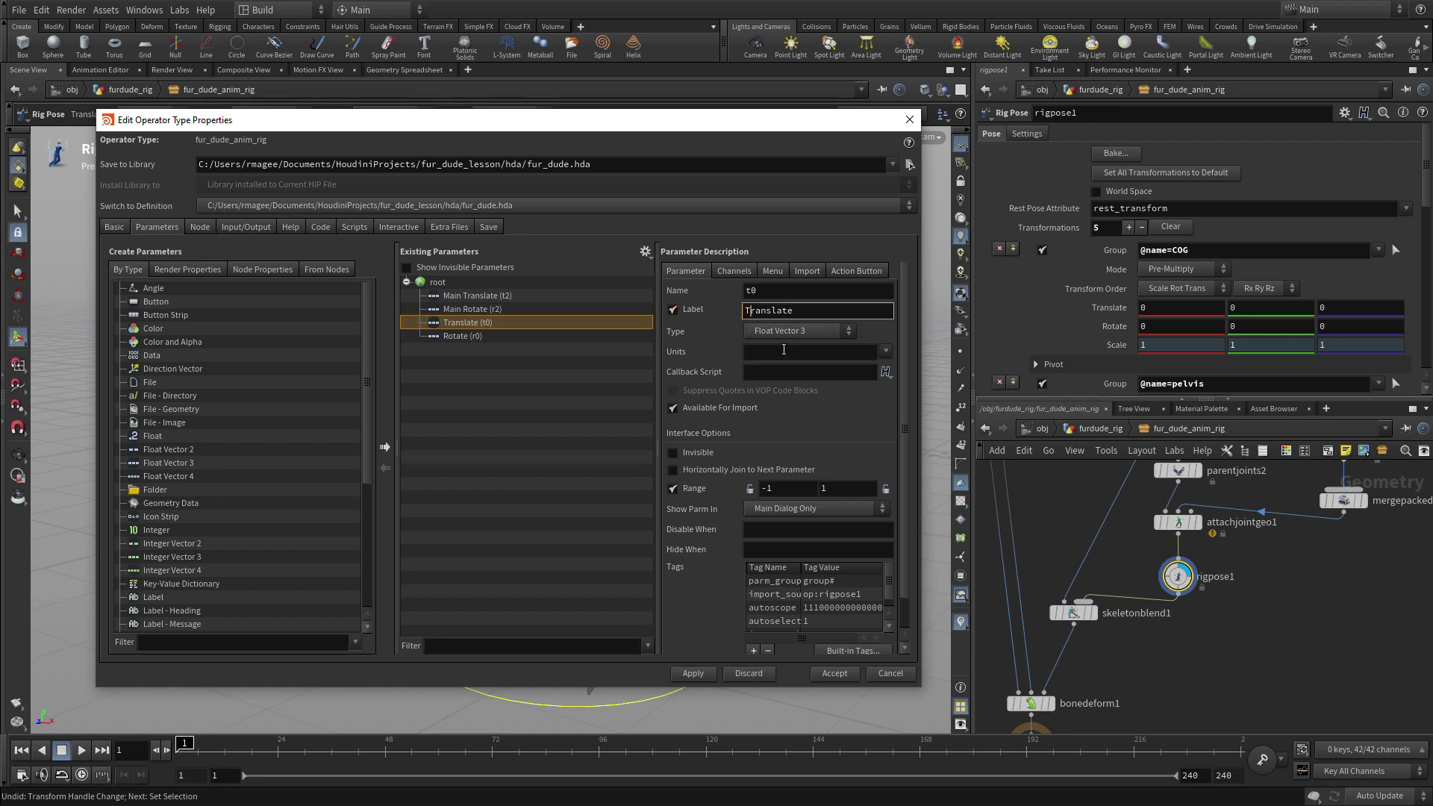
type("COG")
key("Return")
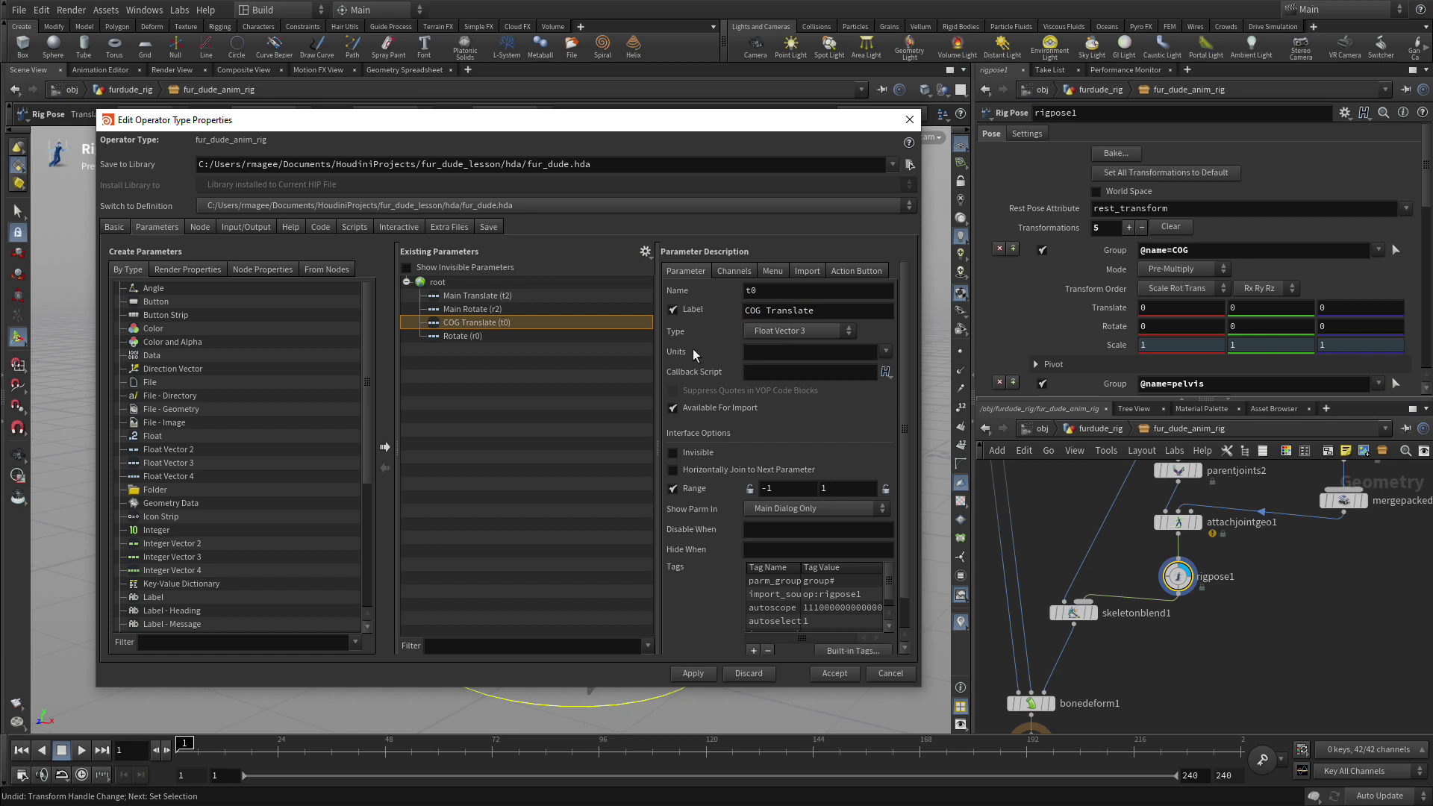
left_click(509, 337)
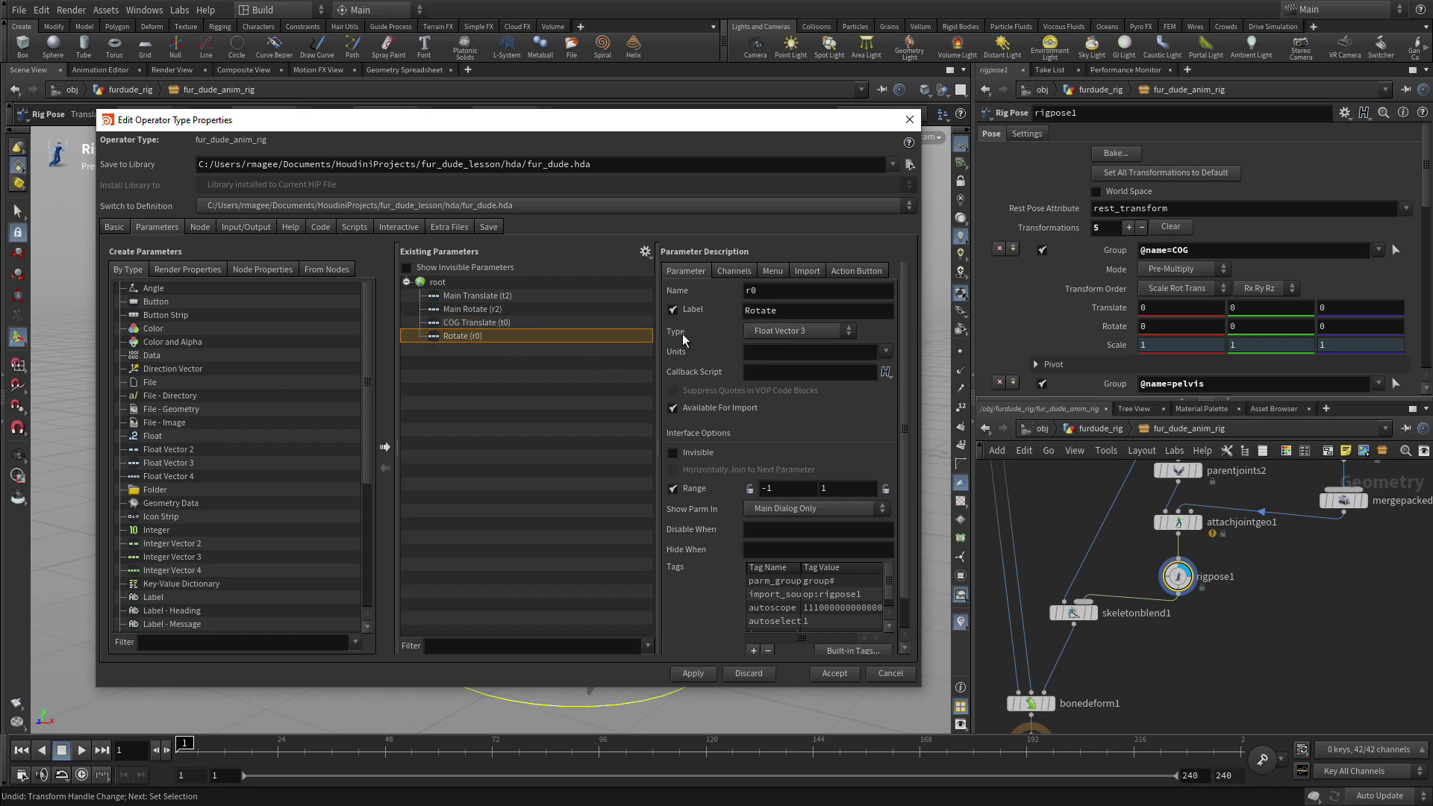
left_click(746, 309)
type("COG")
key("Return")
scroll(1182, 298, "down", 3)
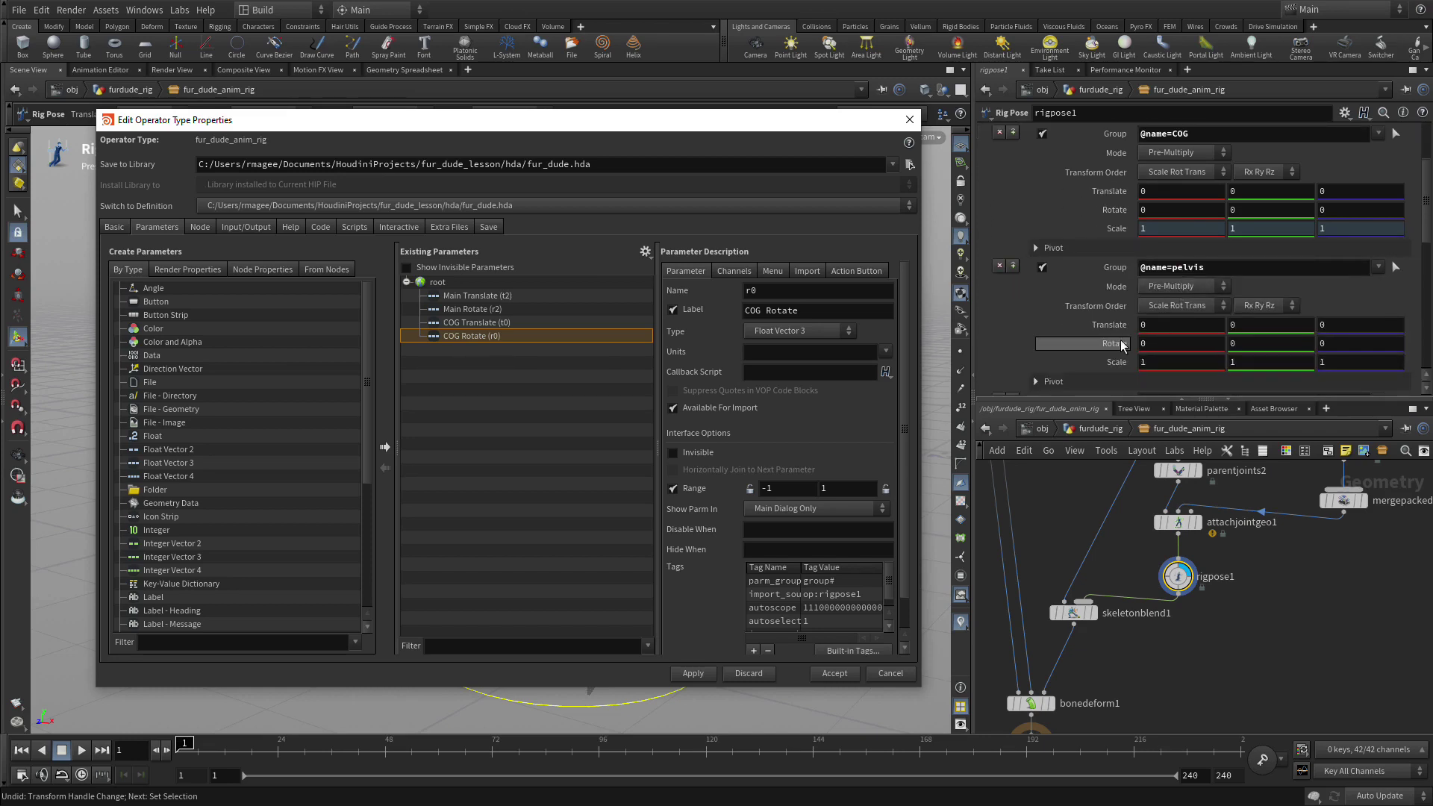
Lock the pelvis Translate and Scale parameters
right_click(1099, 323)
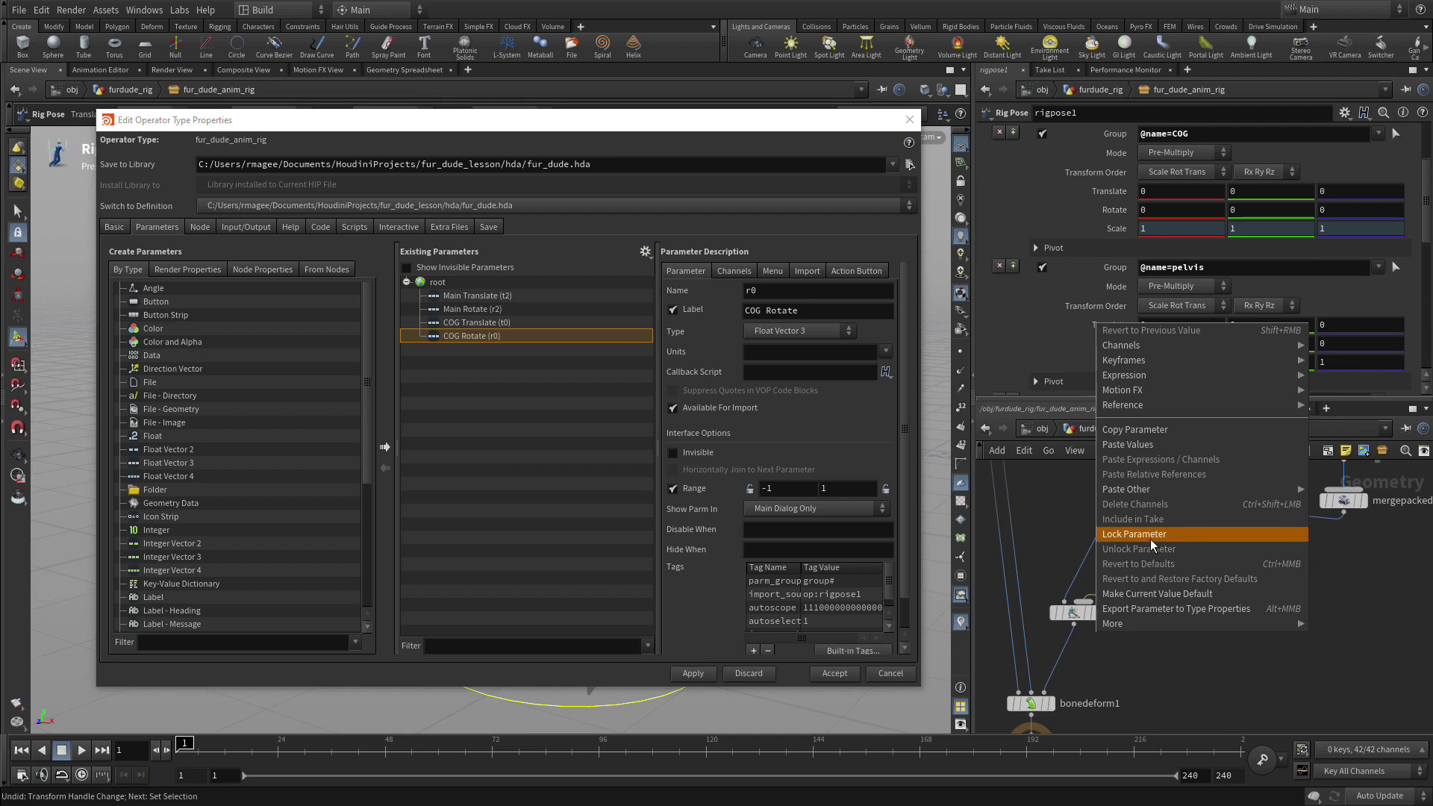
left_click(1150, 537)
right_click(1099, 365)
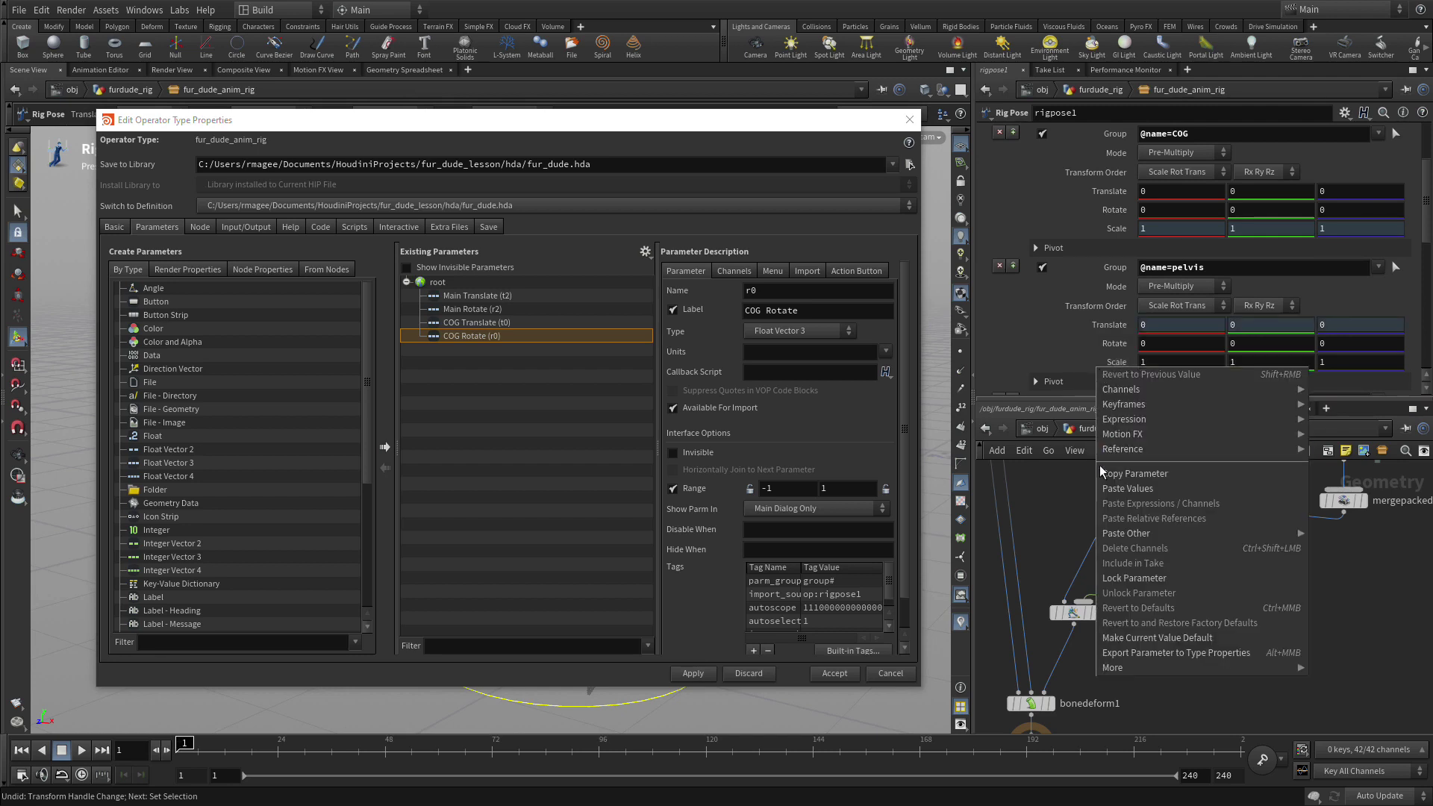
left_click(1158, 580)
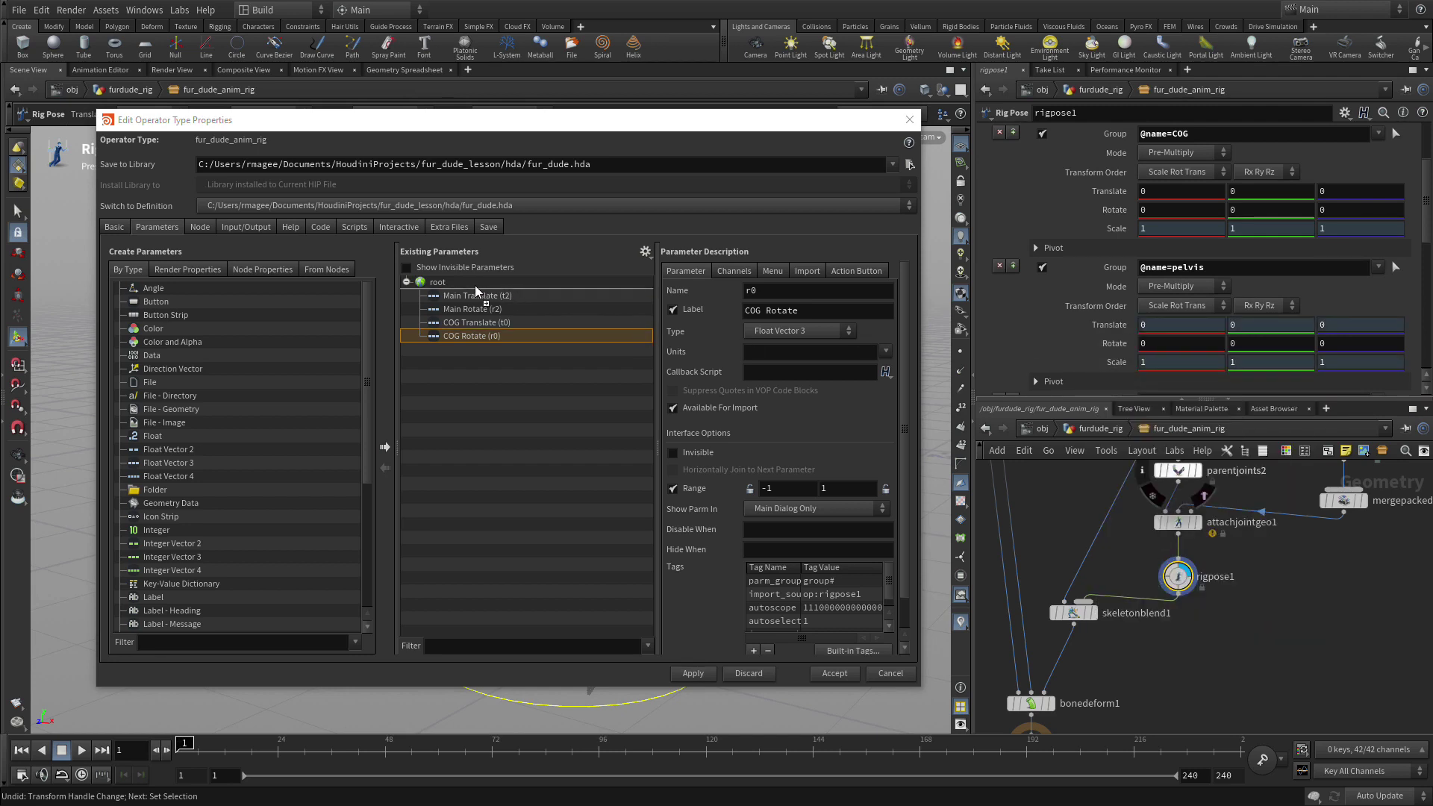
Promote the pelvis Rotate to the asset, labelled 'Pelvis Rotate'
left_click_drag(474, 285, 464, 284)
left_click(747, 310)
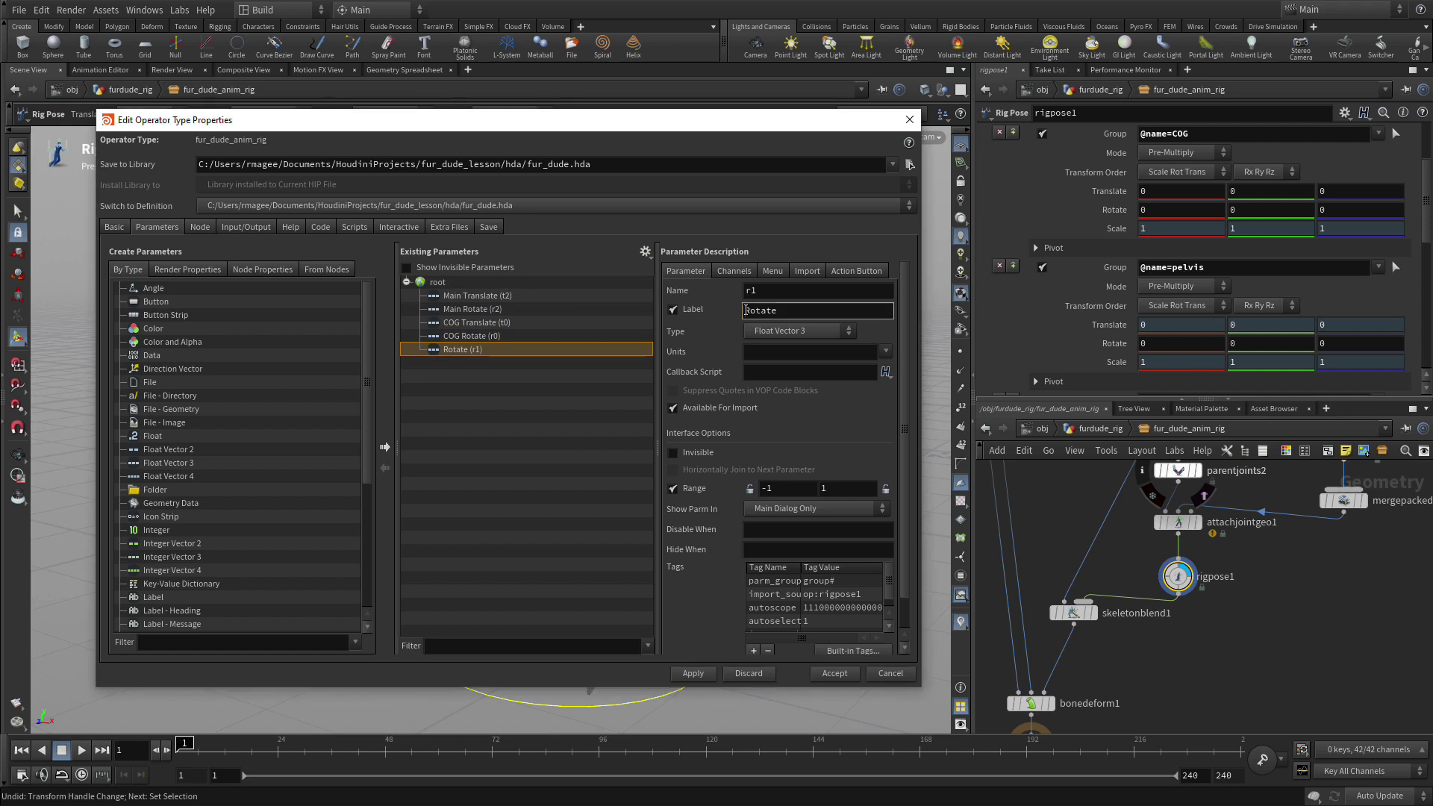
type("Pelvis")
key("Return")
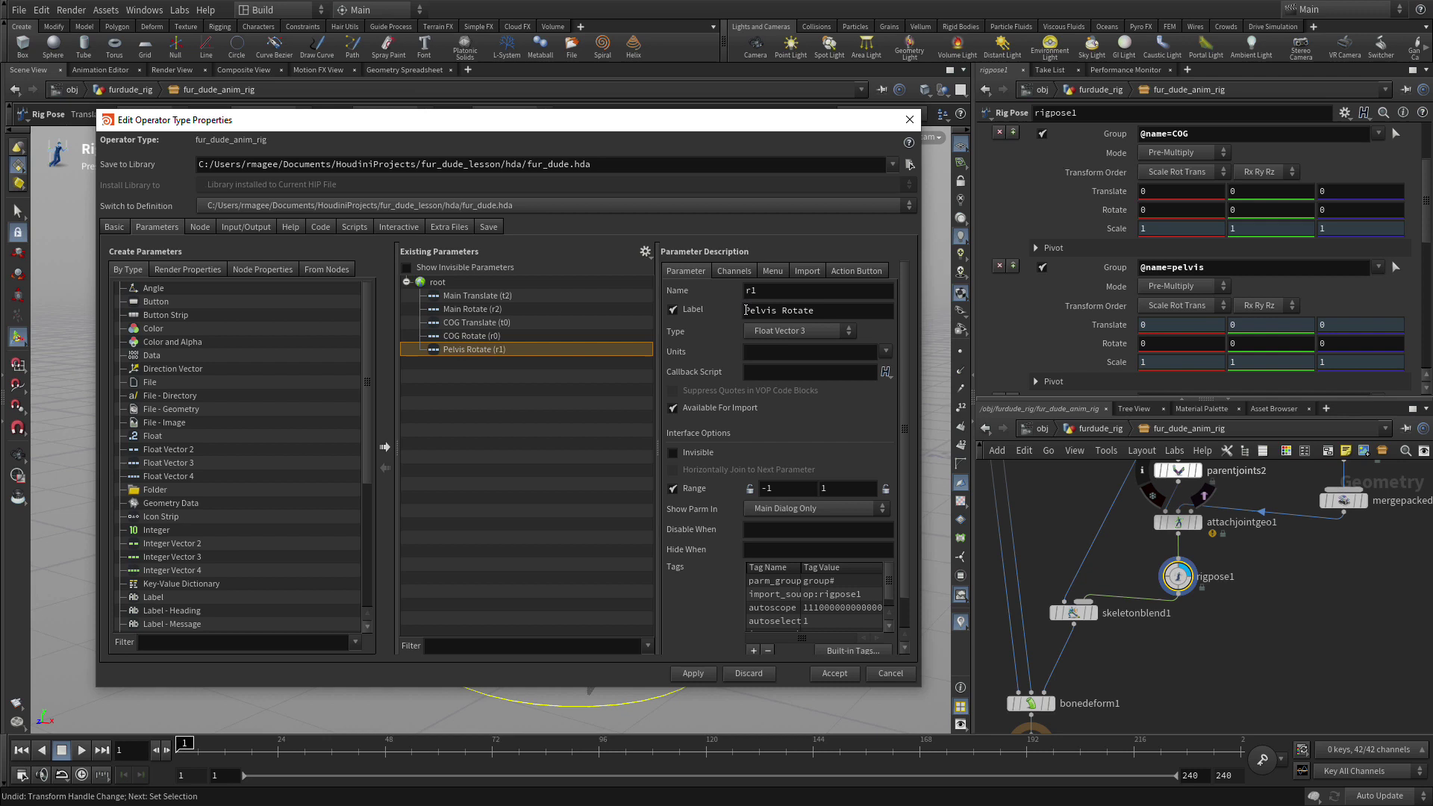
Lock the Scale parameters of both l_heel and r_heel
scroll(1232, 297, "down", 6)
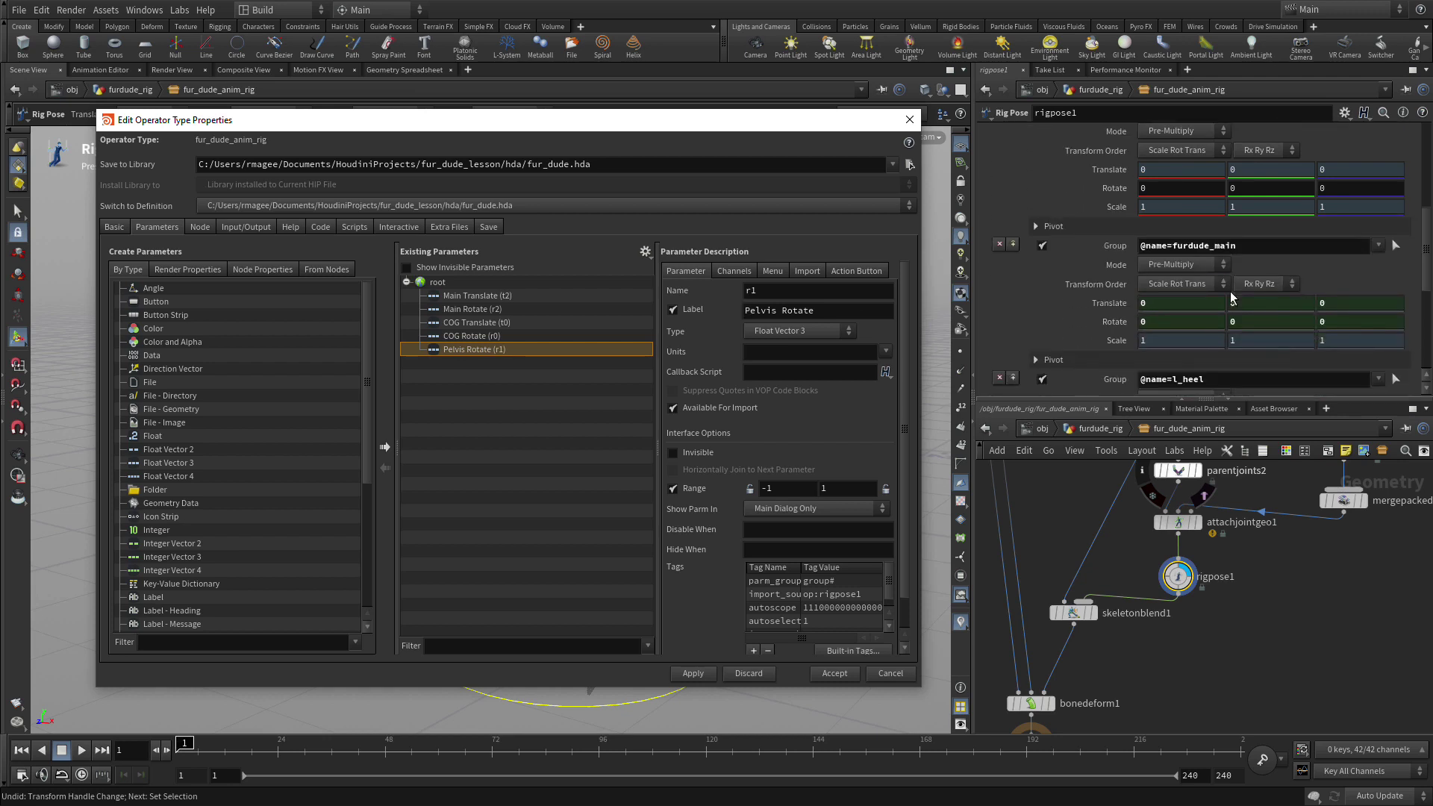
scroll(1230, 291, "down", 3)
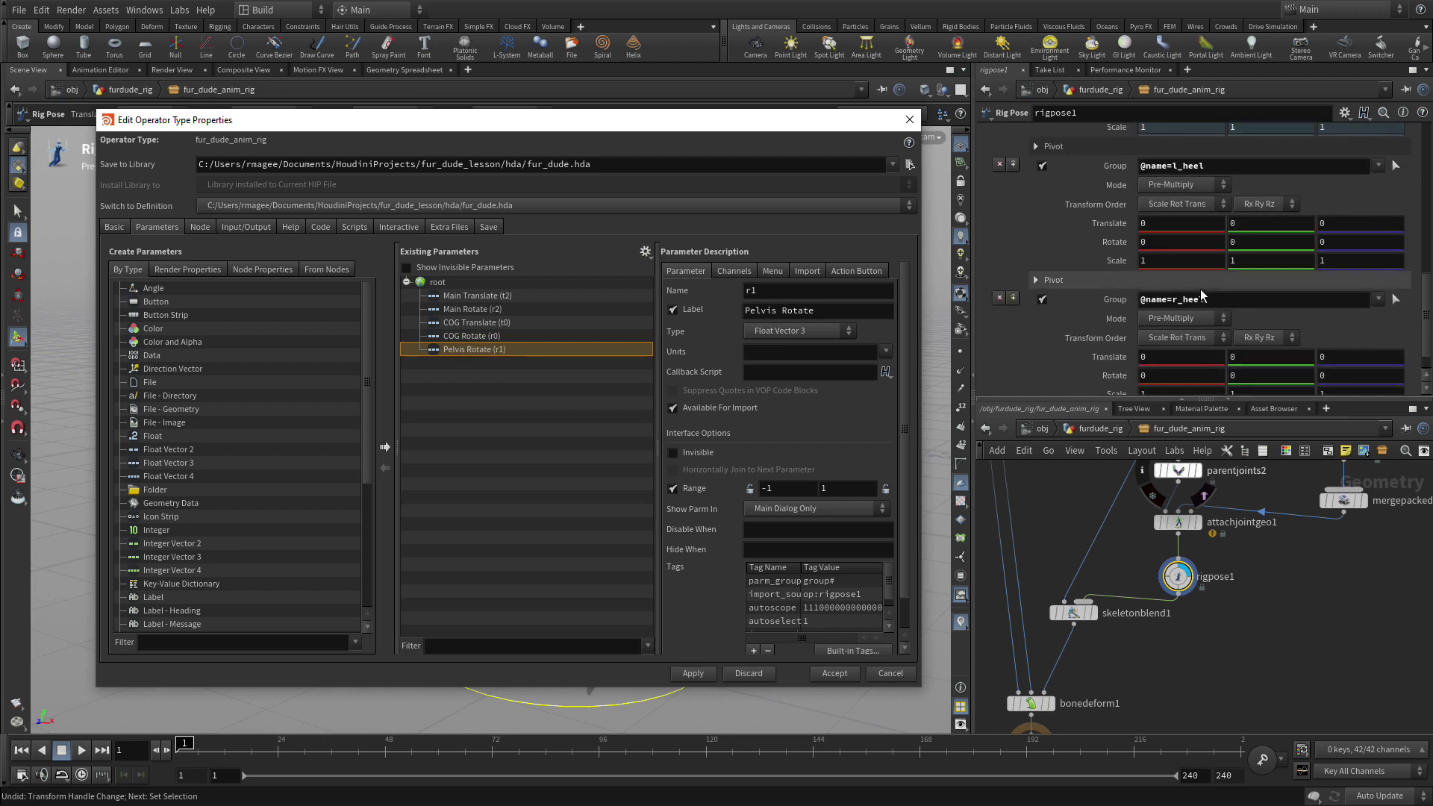
right_click(1108, 257)
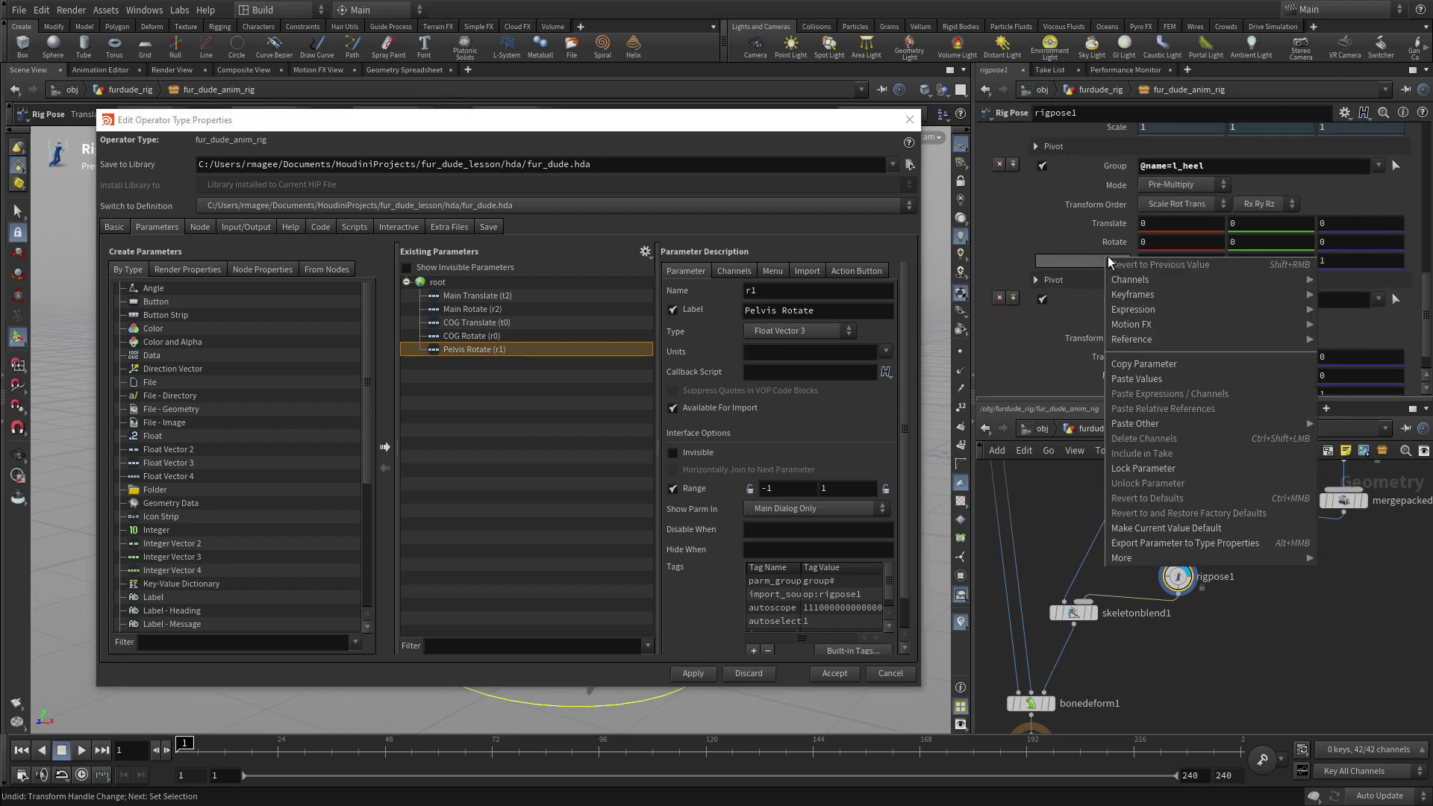
left_click(1161, 473)
scroll(1120, 367, "down", 1)
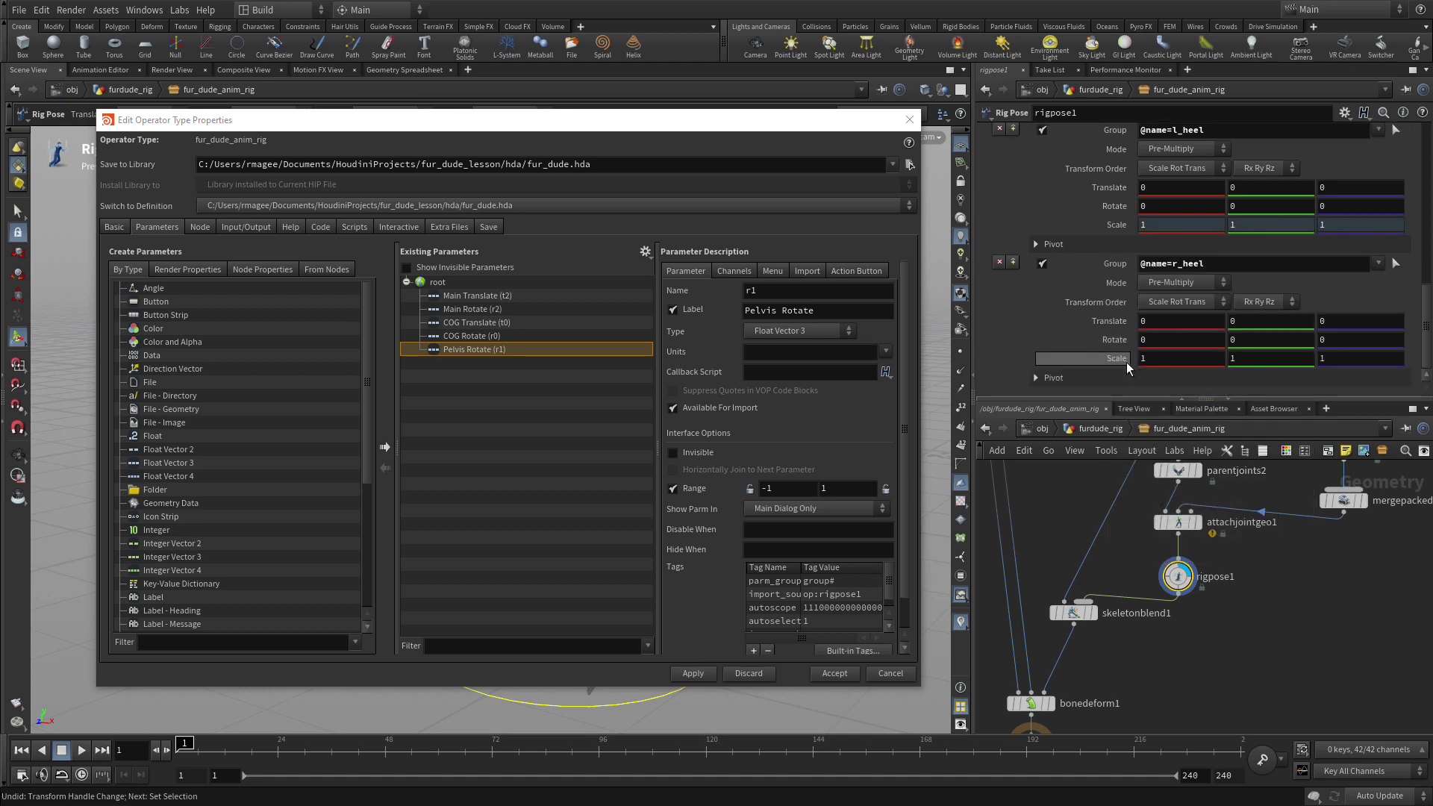
right_click(1121, 361)
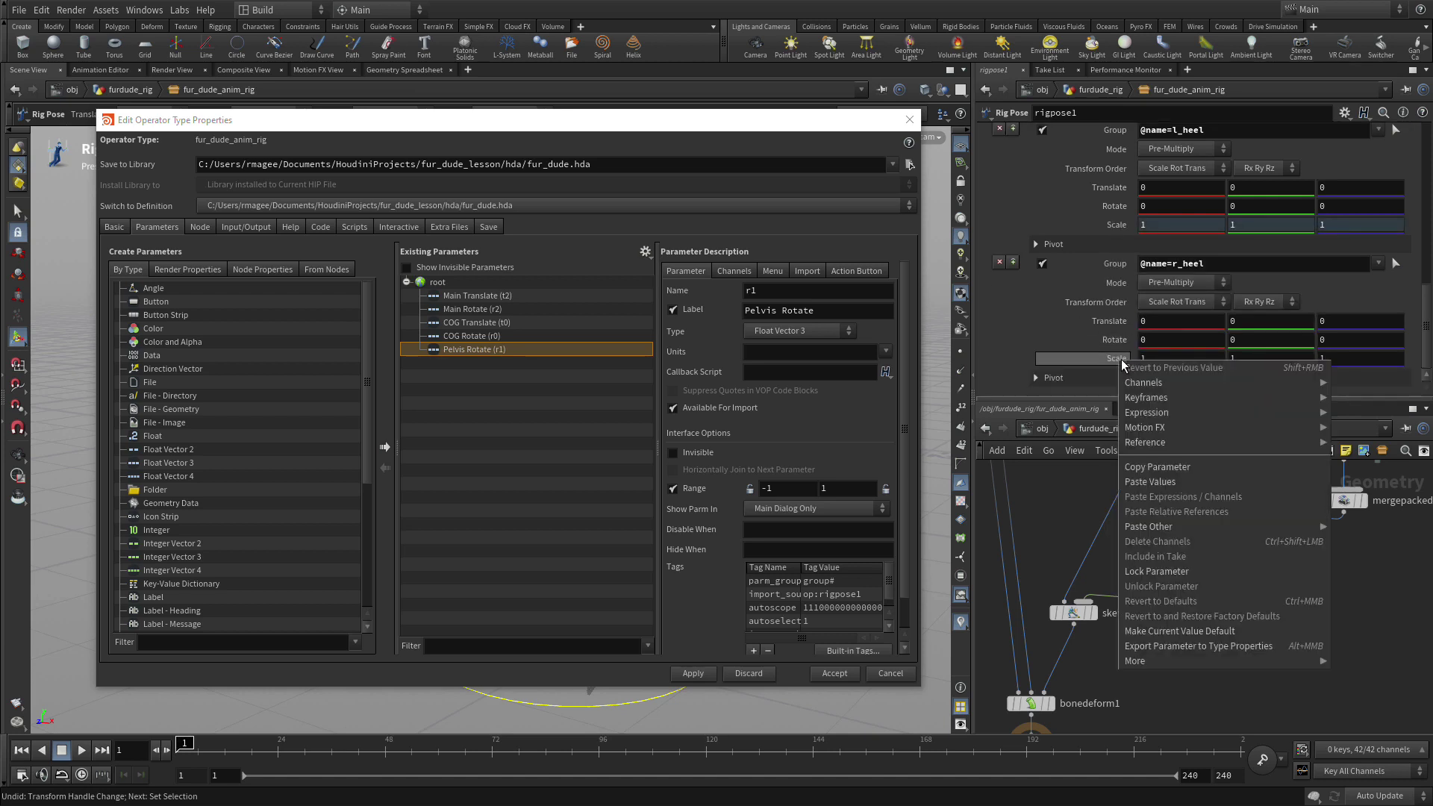
left_click(1176, 572)
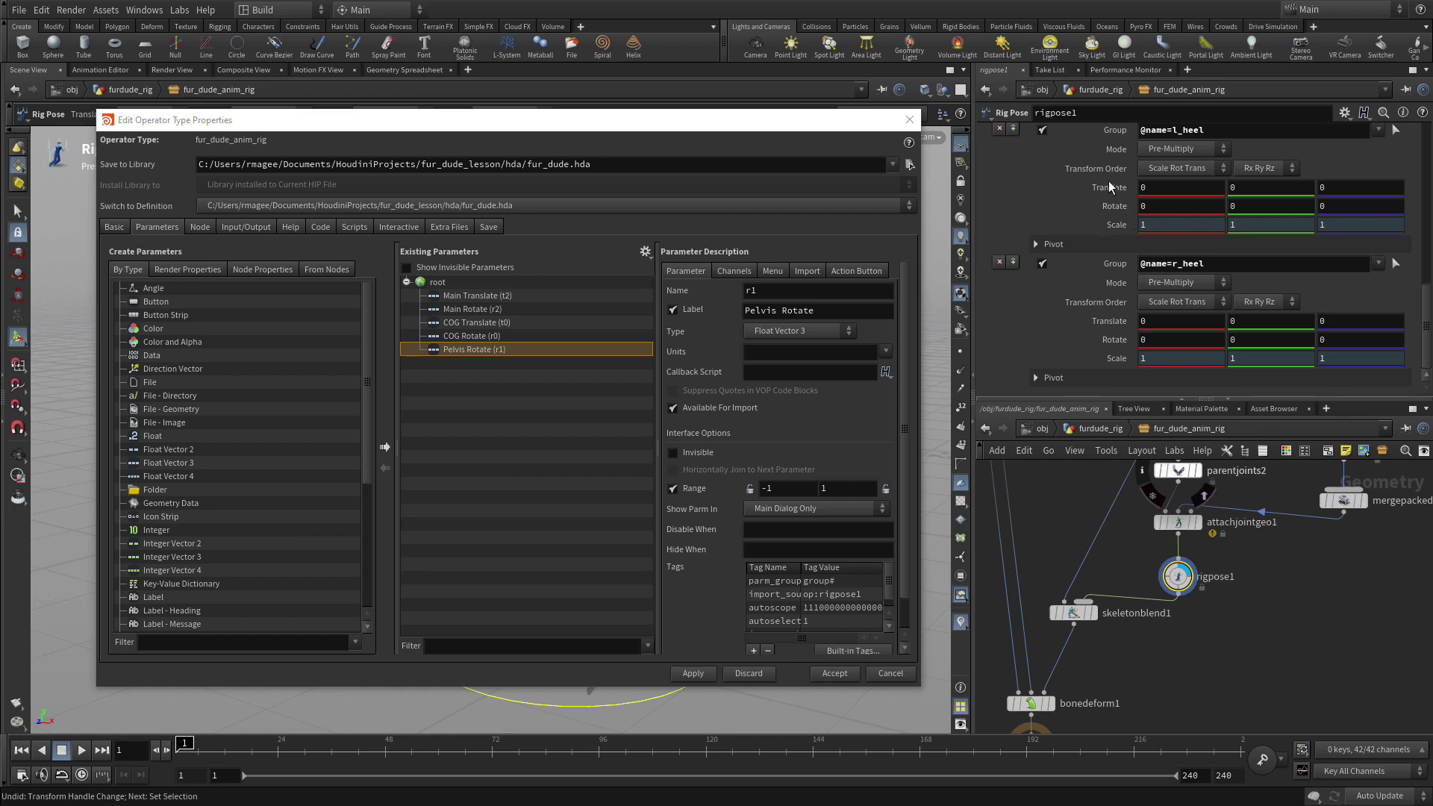
Promote the left heel Translate and Rotate, labelled 'Left Heel Translate' and 'Left Heel Rotate'
left_click_drag(471, 287, 433, 286)
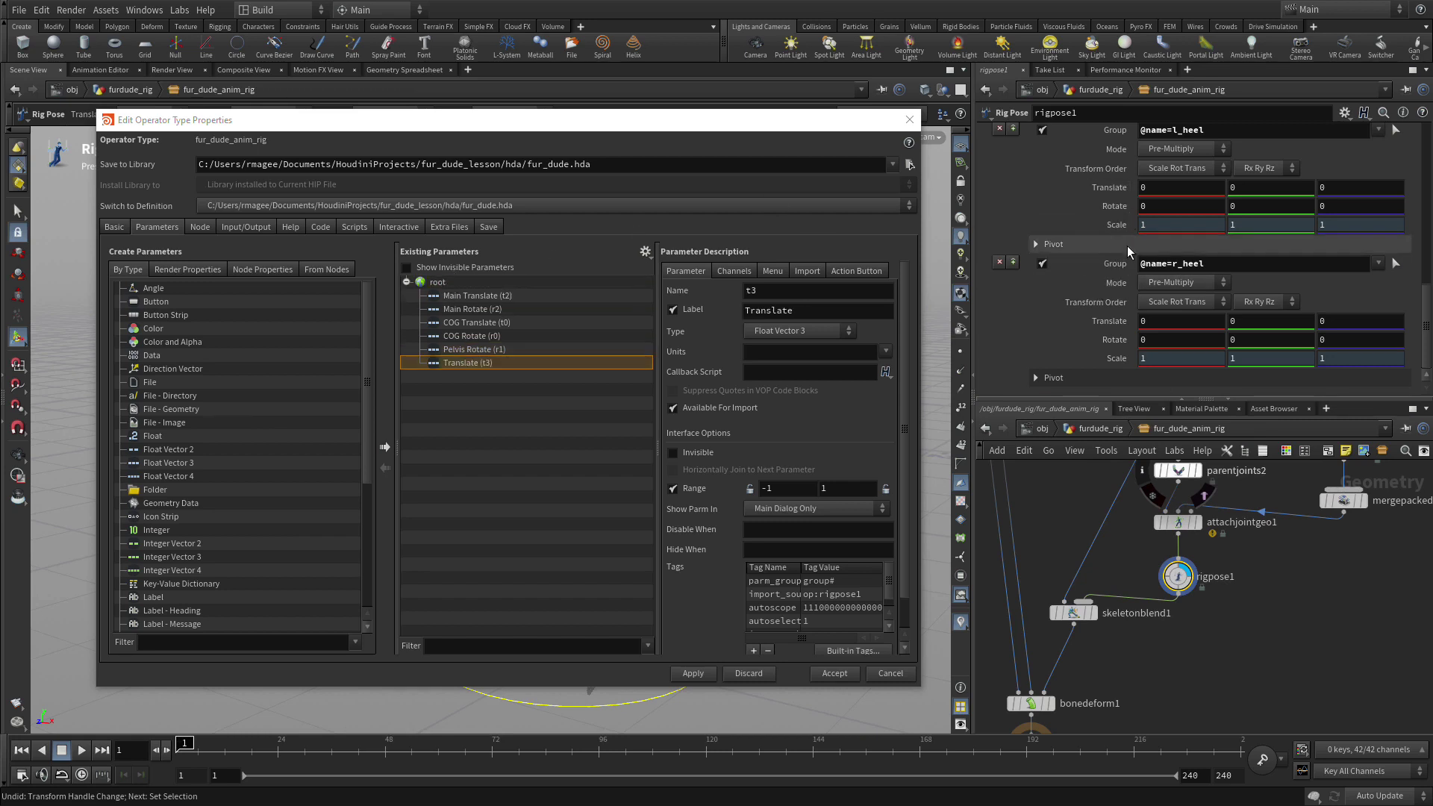
left_click_drag(1115, 206, 476, 291)
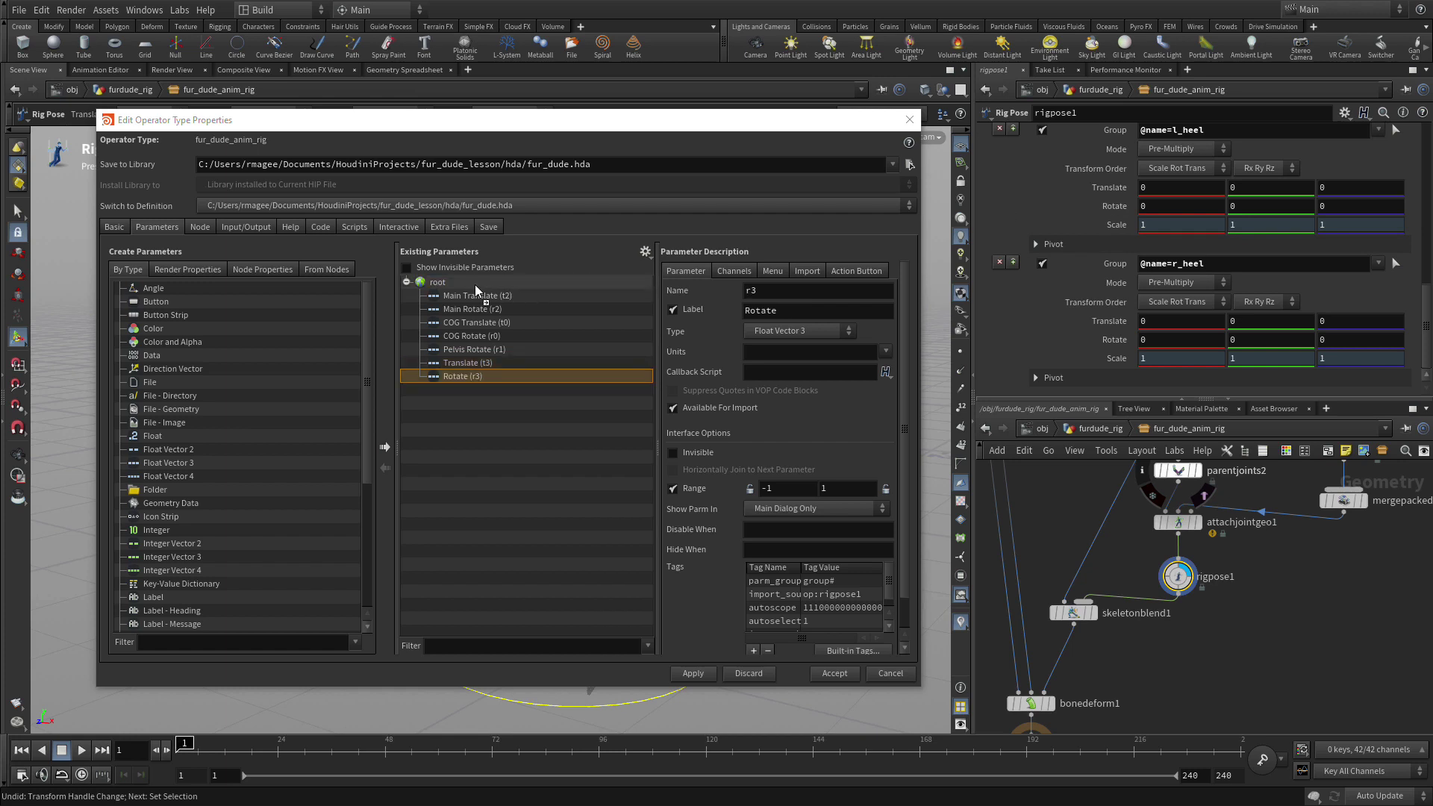
left_click(465, 363)
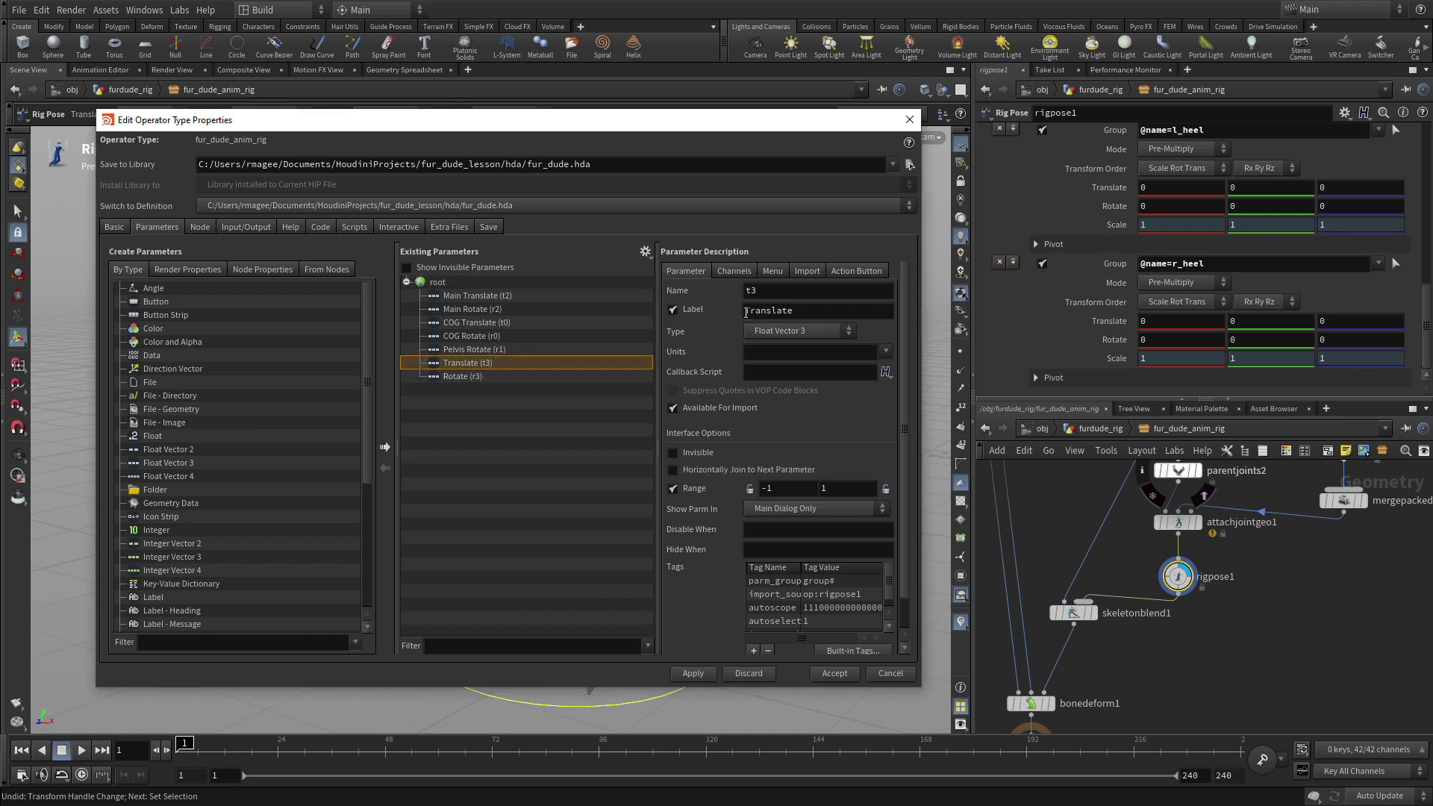
left_click(746, 313)
type("Left Heel")
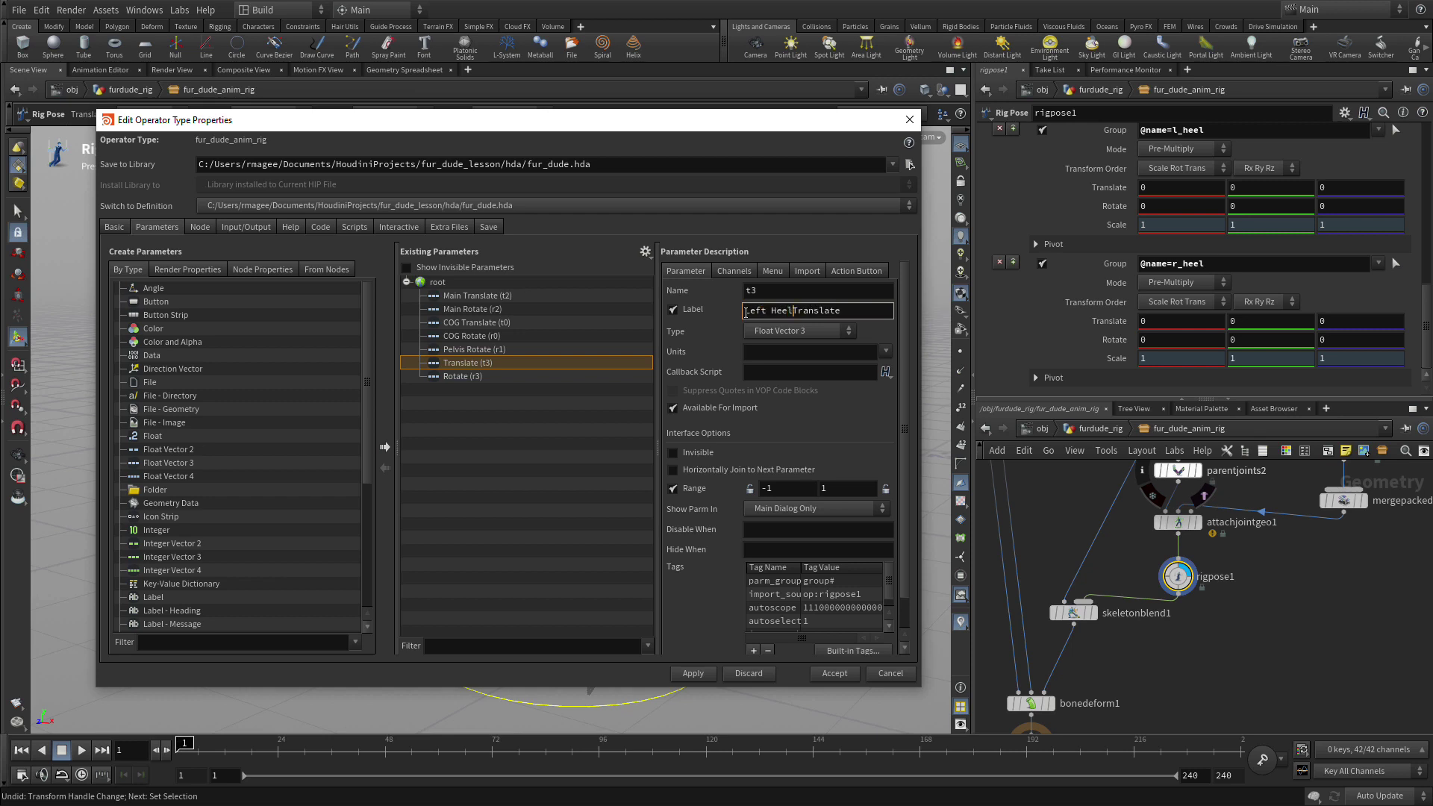
key("Return")
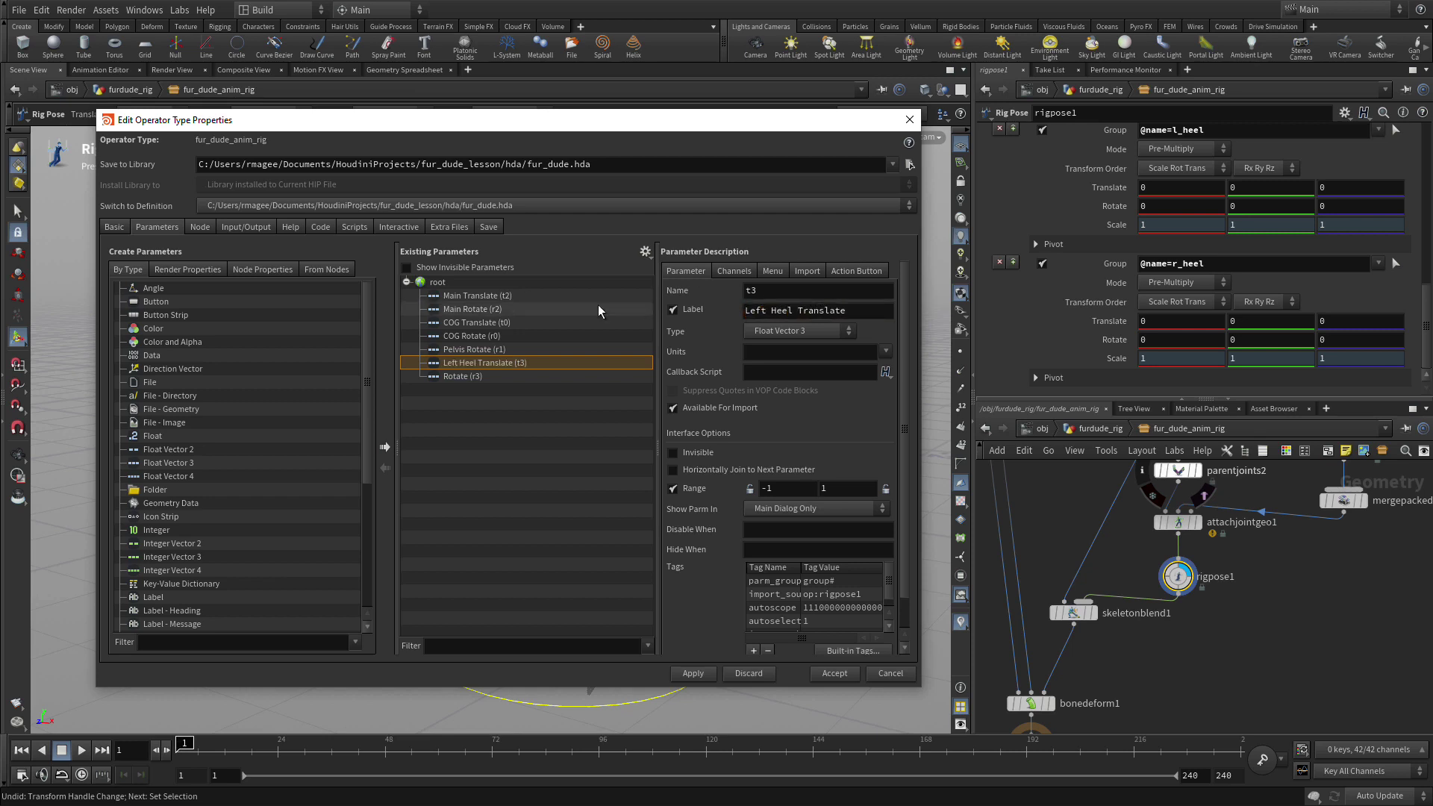
left_click(534, 377)
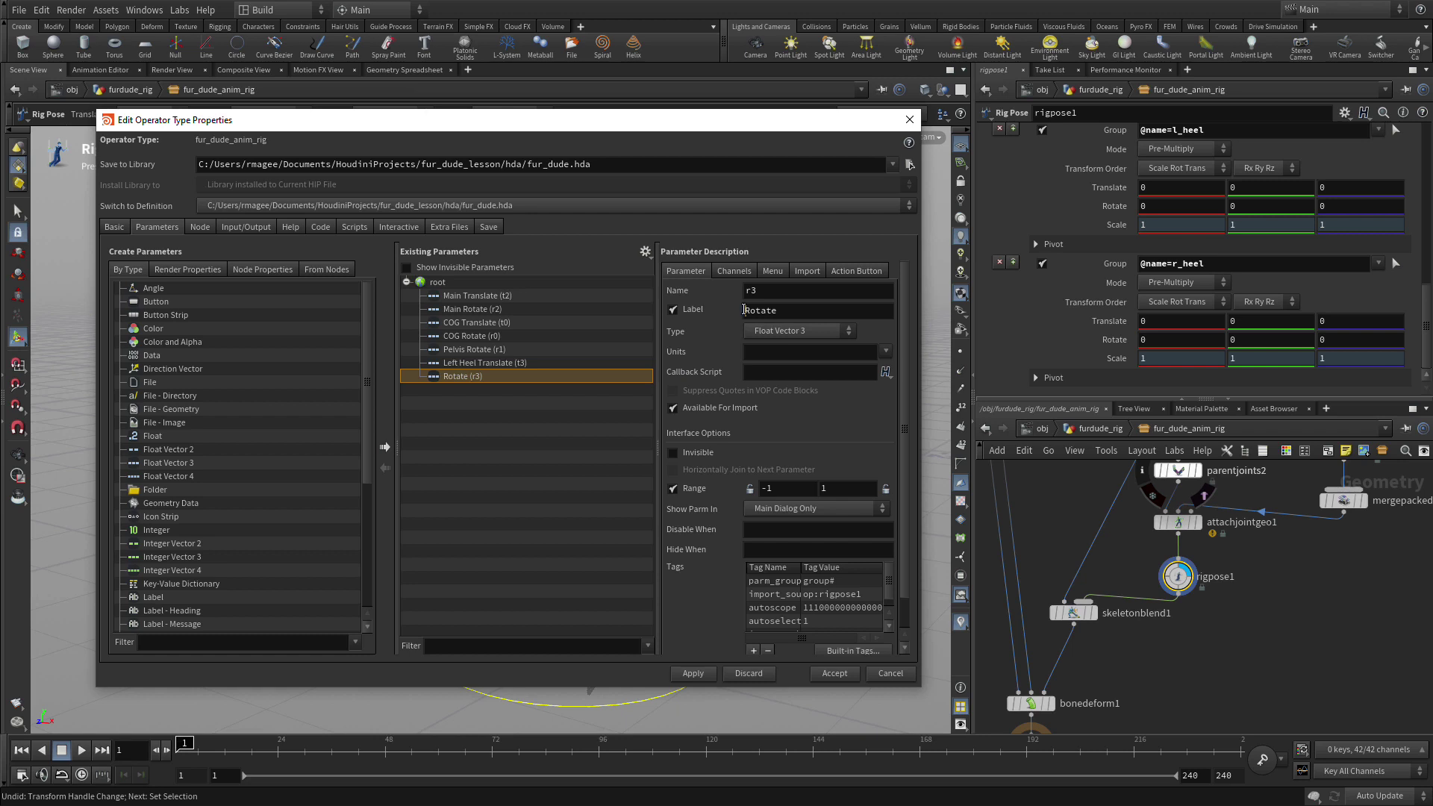
left_click(745, 310)
type("Left Heel")
key("Return")
Promote the r_heel Translate and Rotate, labelled 'Right Heel Translate' and 'Right Heel Rotate'
left_click_drag(1116, 340, 443, 287)
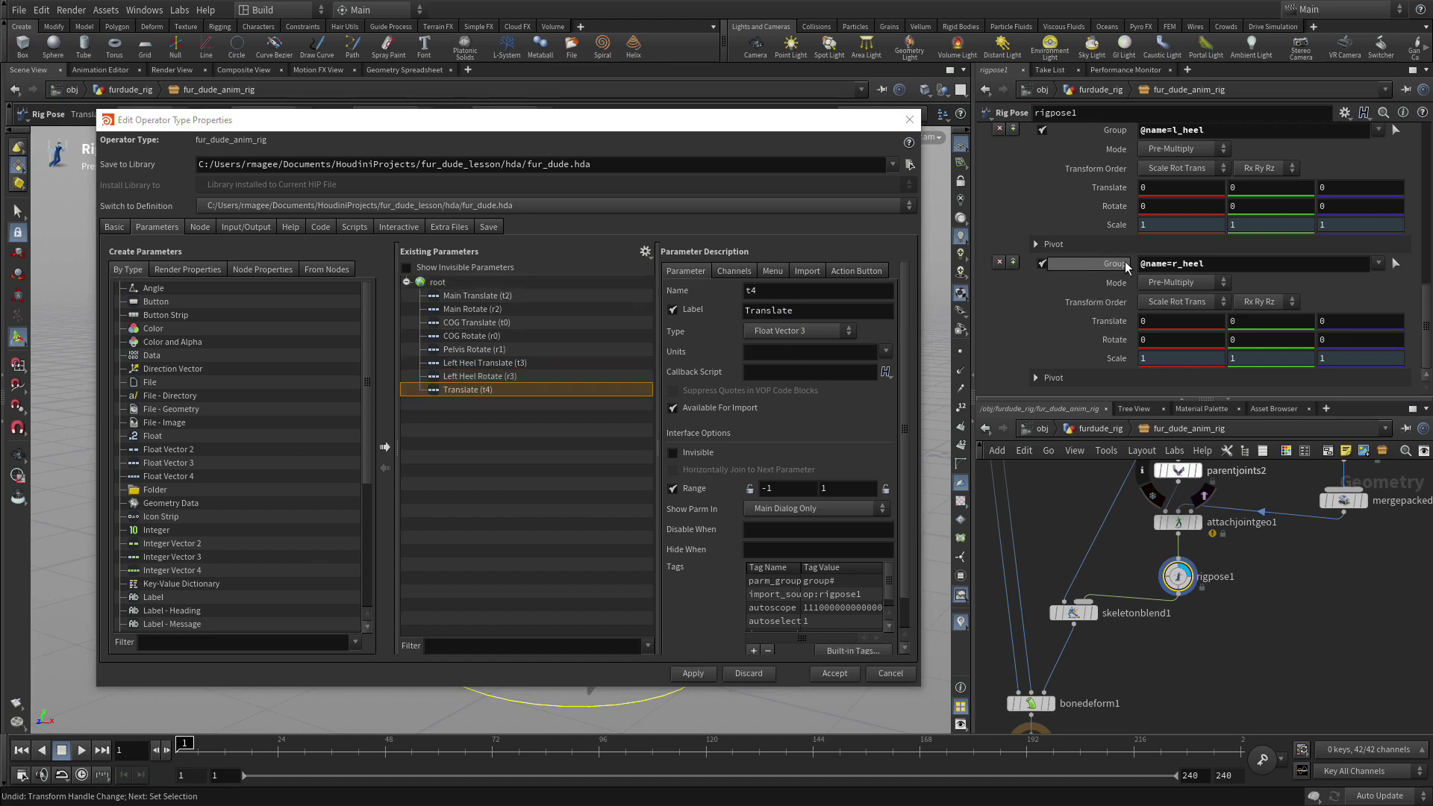
left_click_drag(1116, 340, 486, 286)
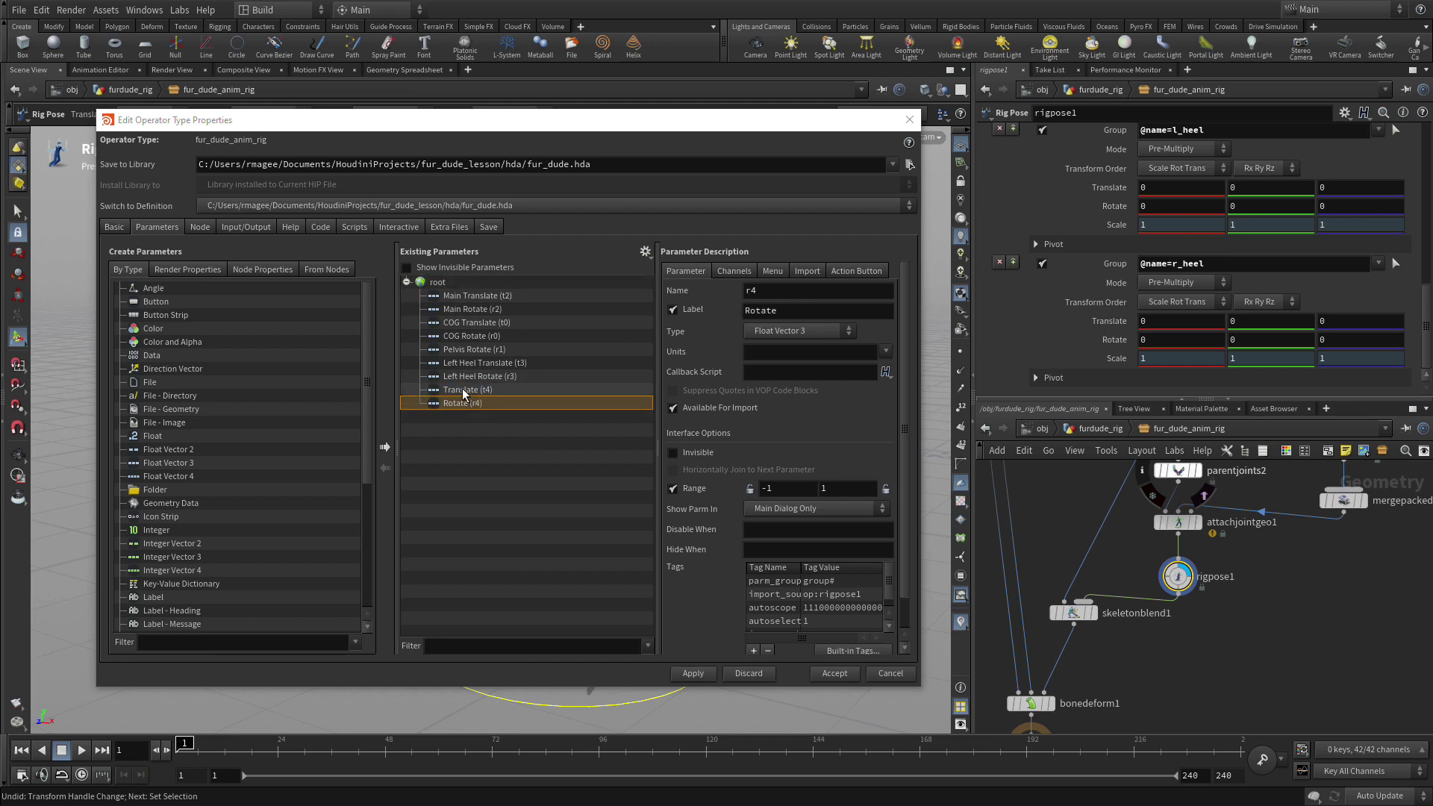
left_click(744, 311)
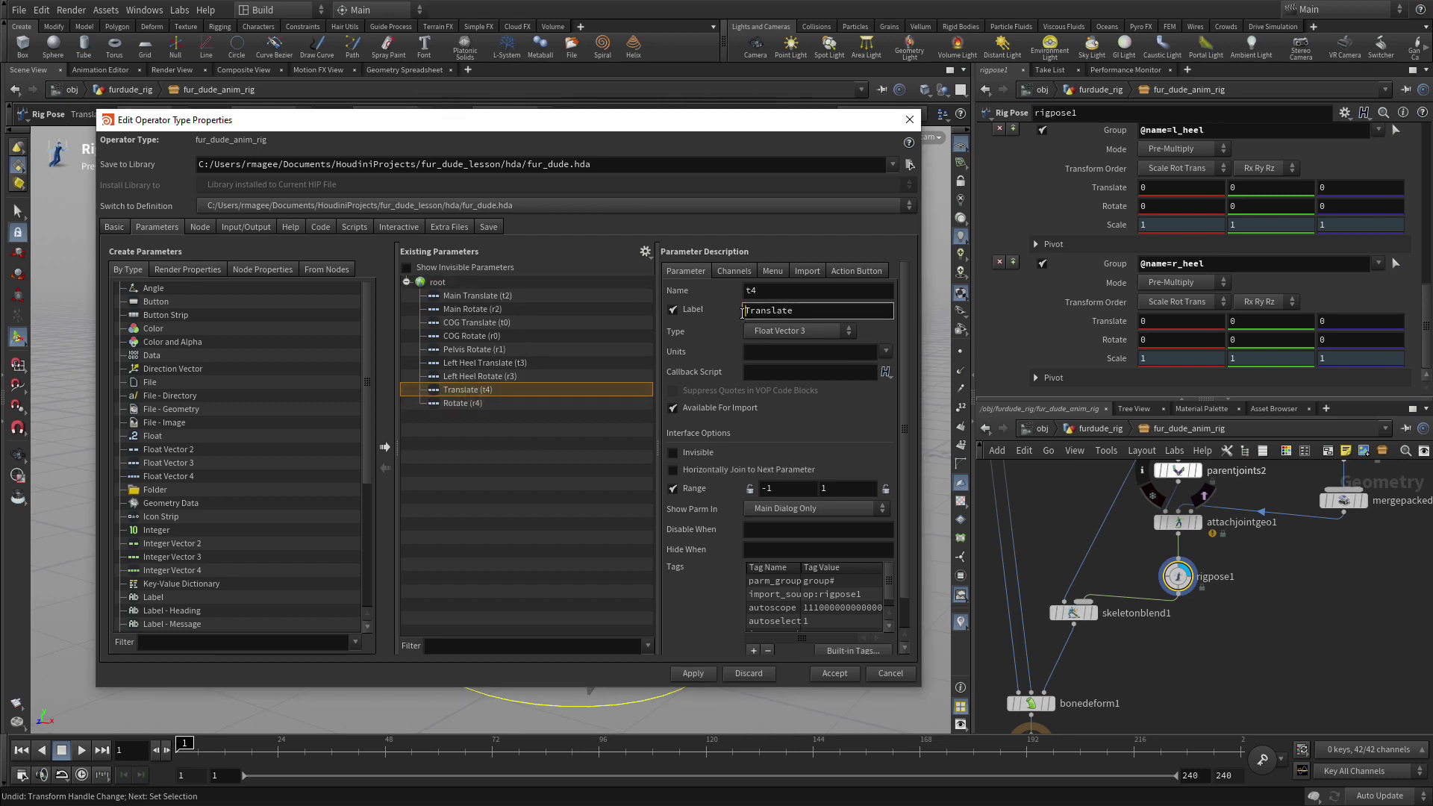
type("Right Heel")
key("Return")
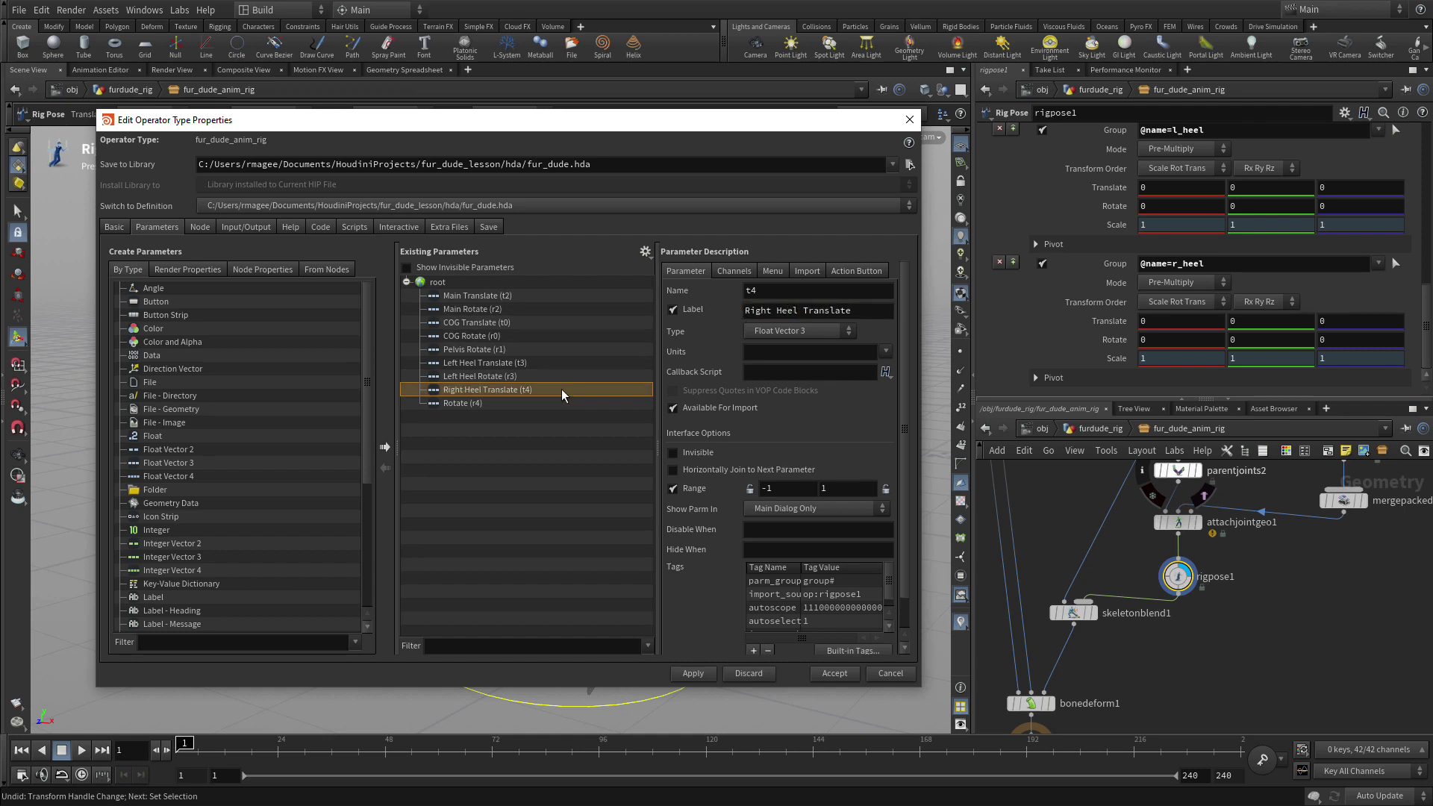
left_click(463, 403)
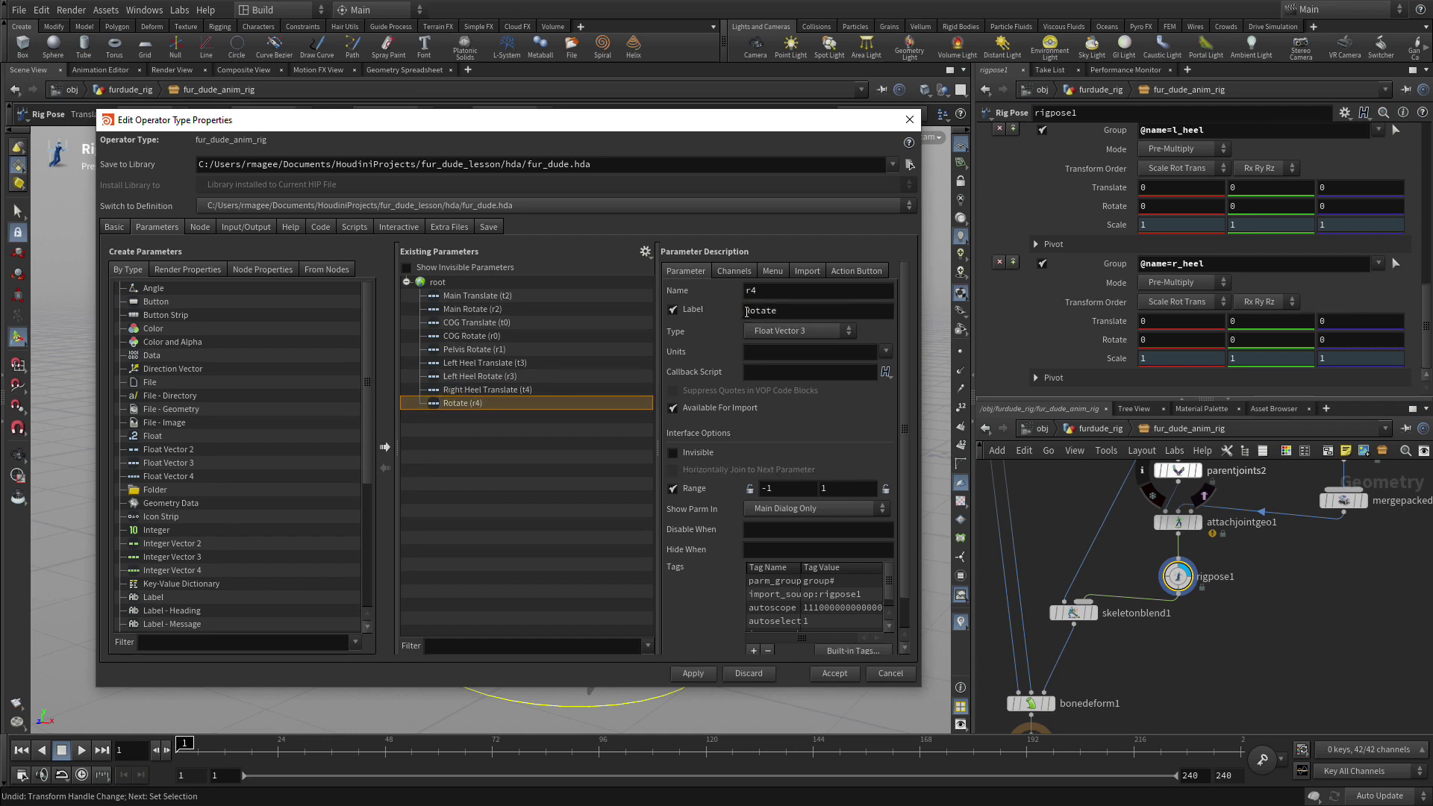
left_click(748, 312)
type("Right Heel")
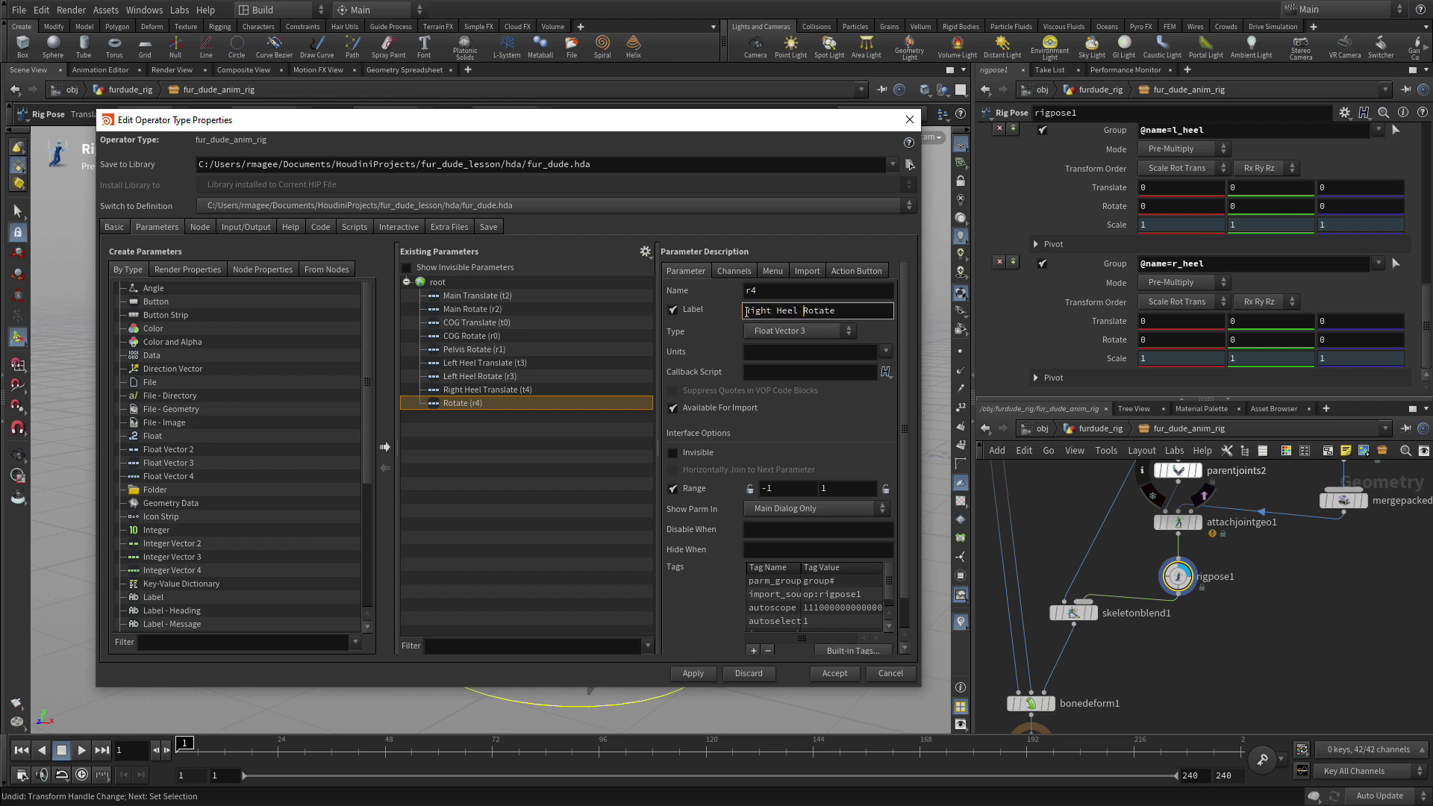
key("Return")
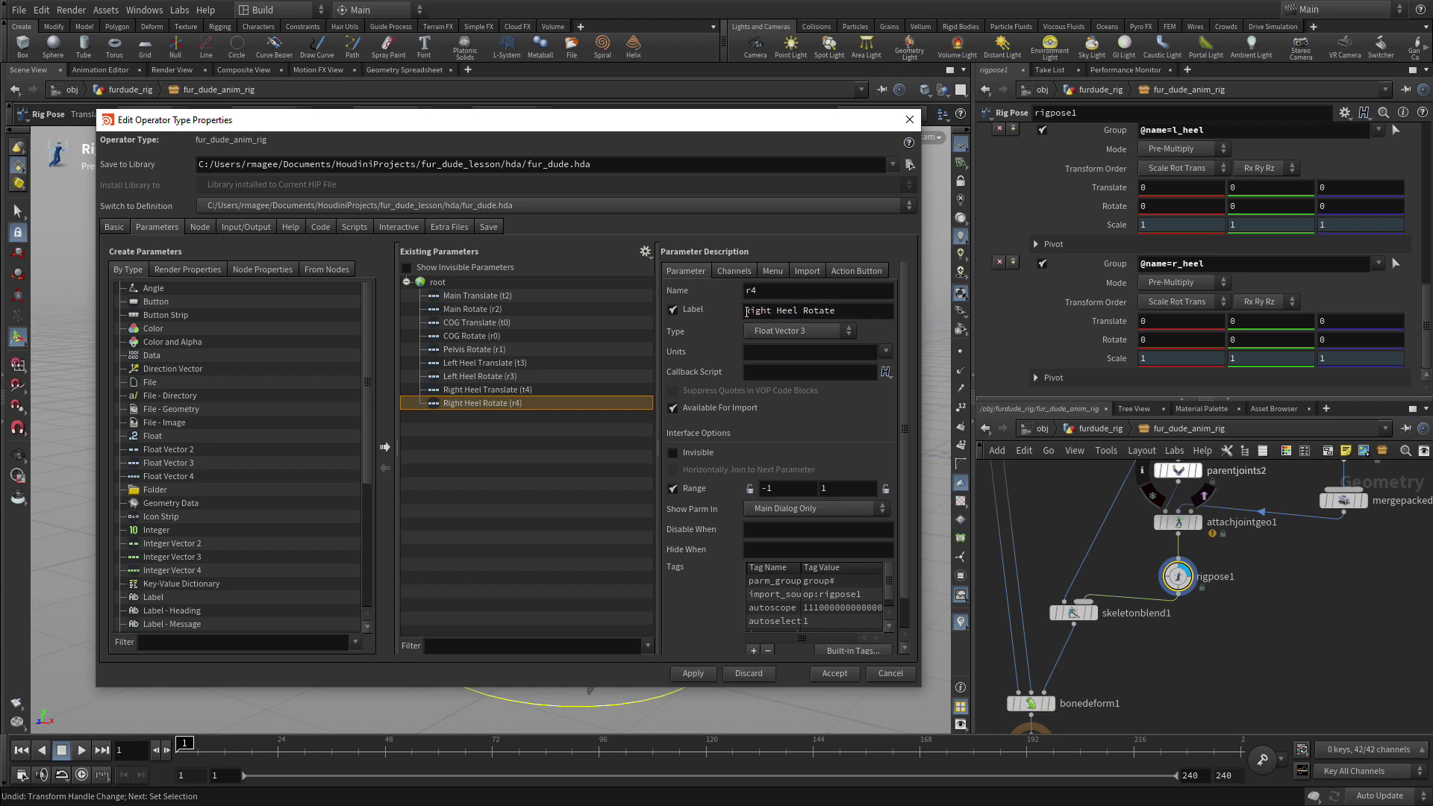
Accept the asset changes, then in test_rig test-rotate the pelvis control and undo it
left_click(820, 675)
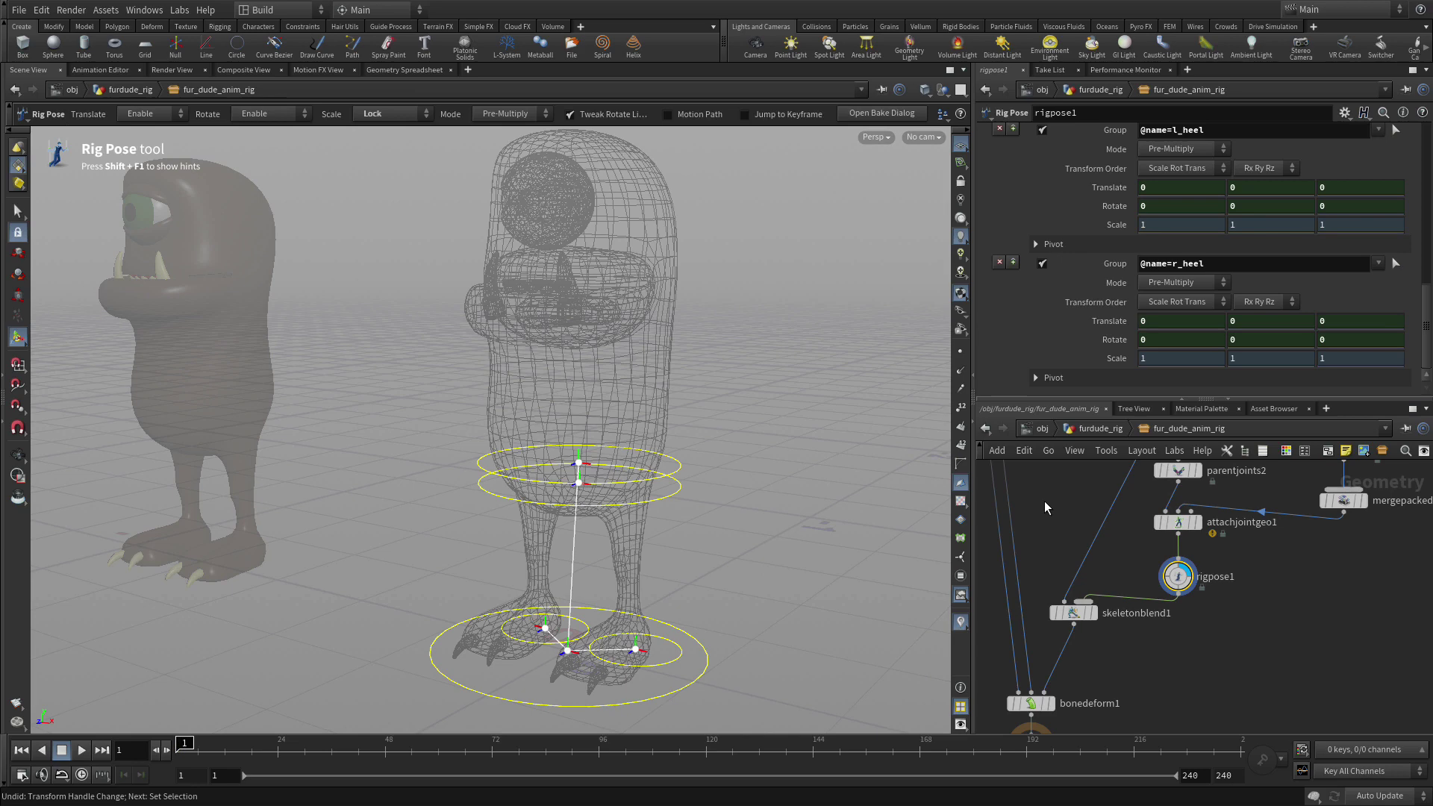
key("1")
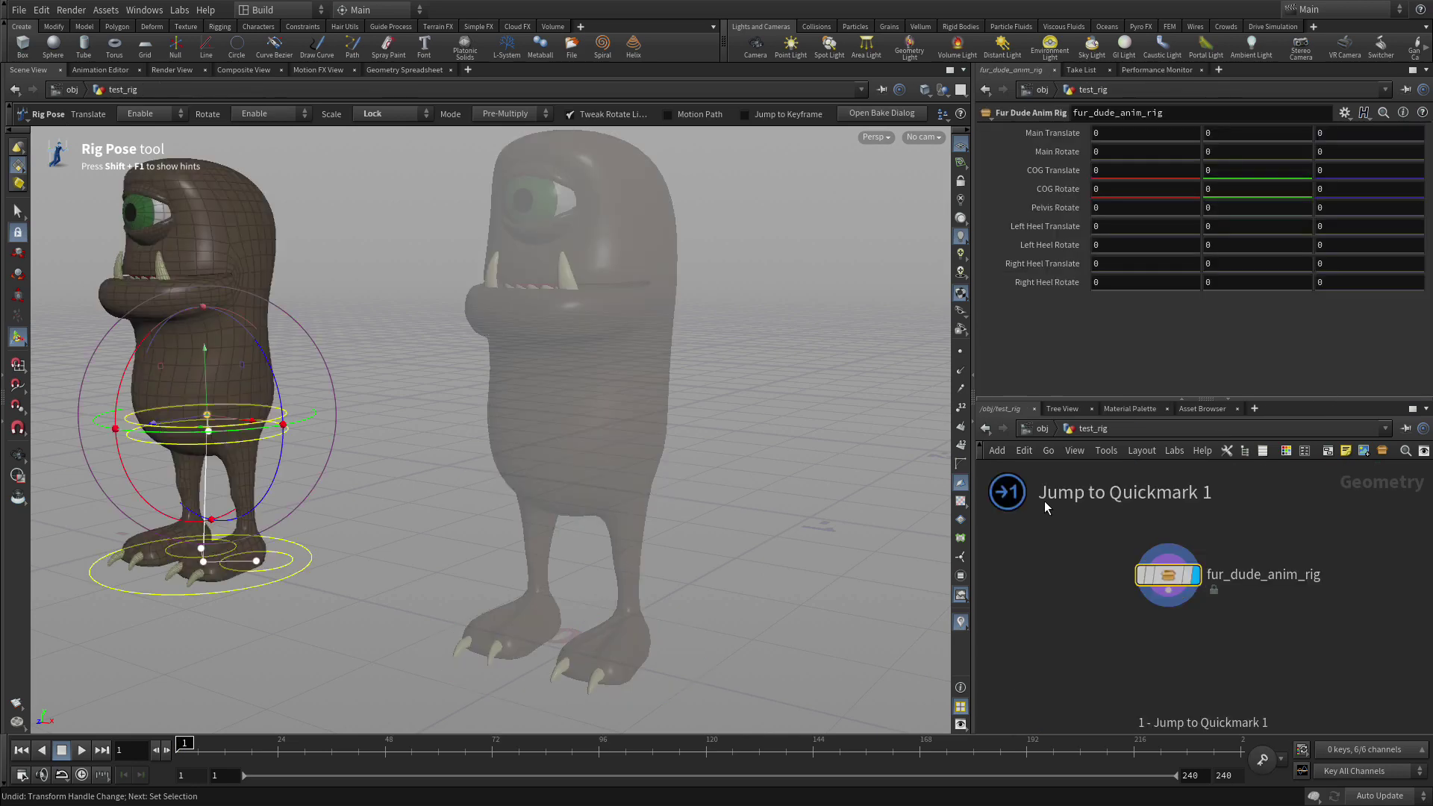
left_click(419, 466)
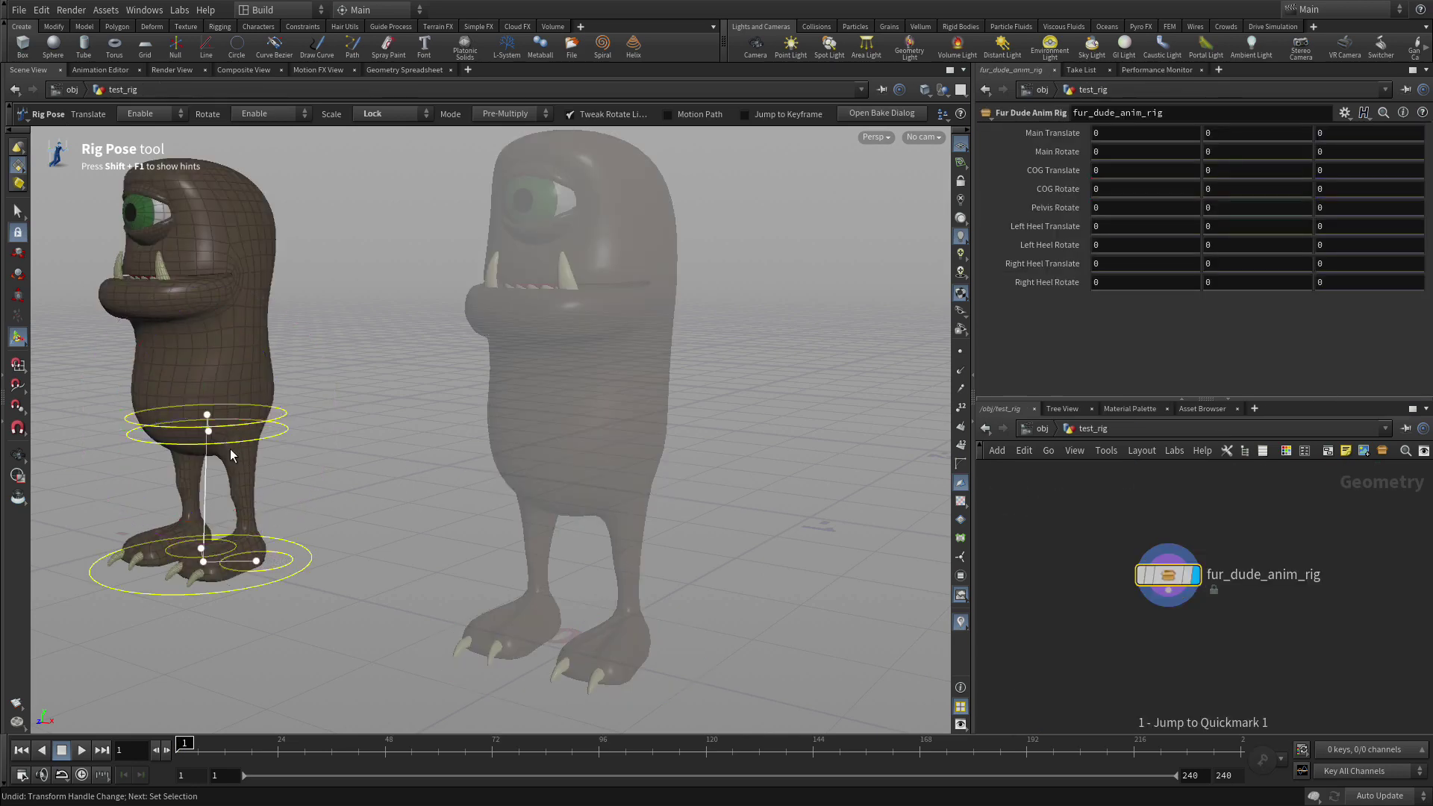
left_click(213, 439)
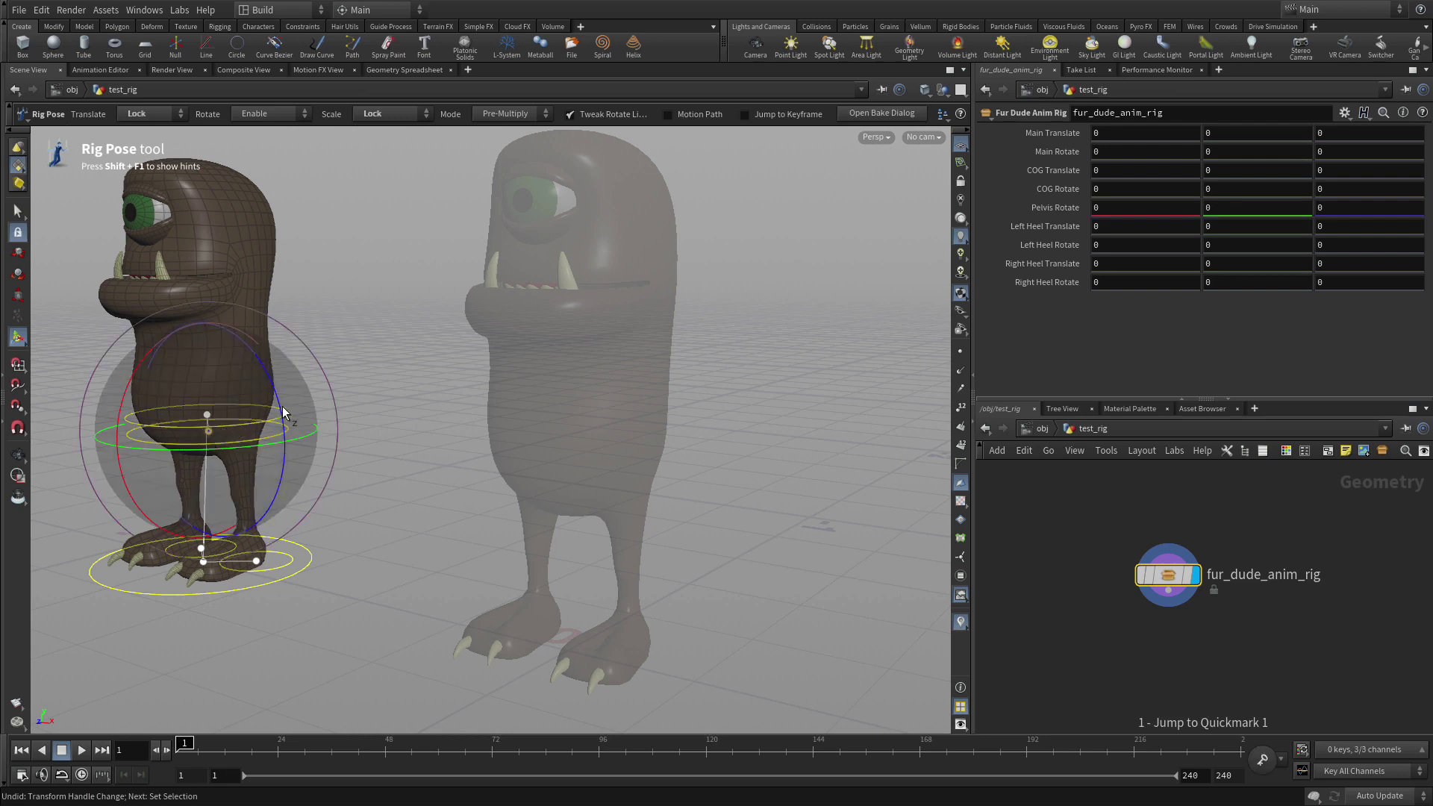
left_click_drag(283, 406, 294, 454)
key("ctrl+z")
left_click(386, 491)
Test-move the COG and left heel controls, undo each, and return inside fur_dude_anim_rig
left_click(246, 428)
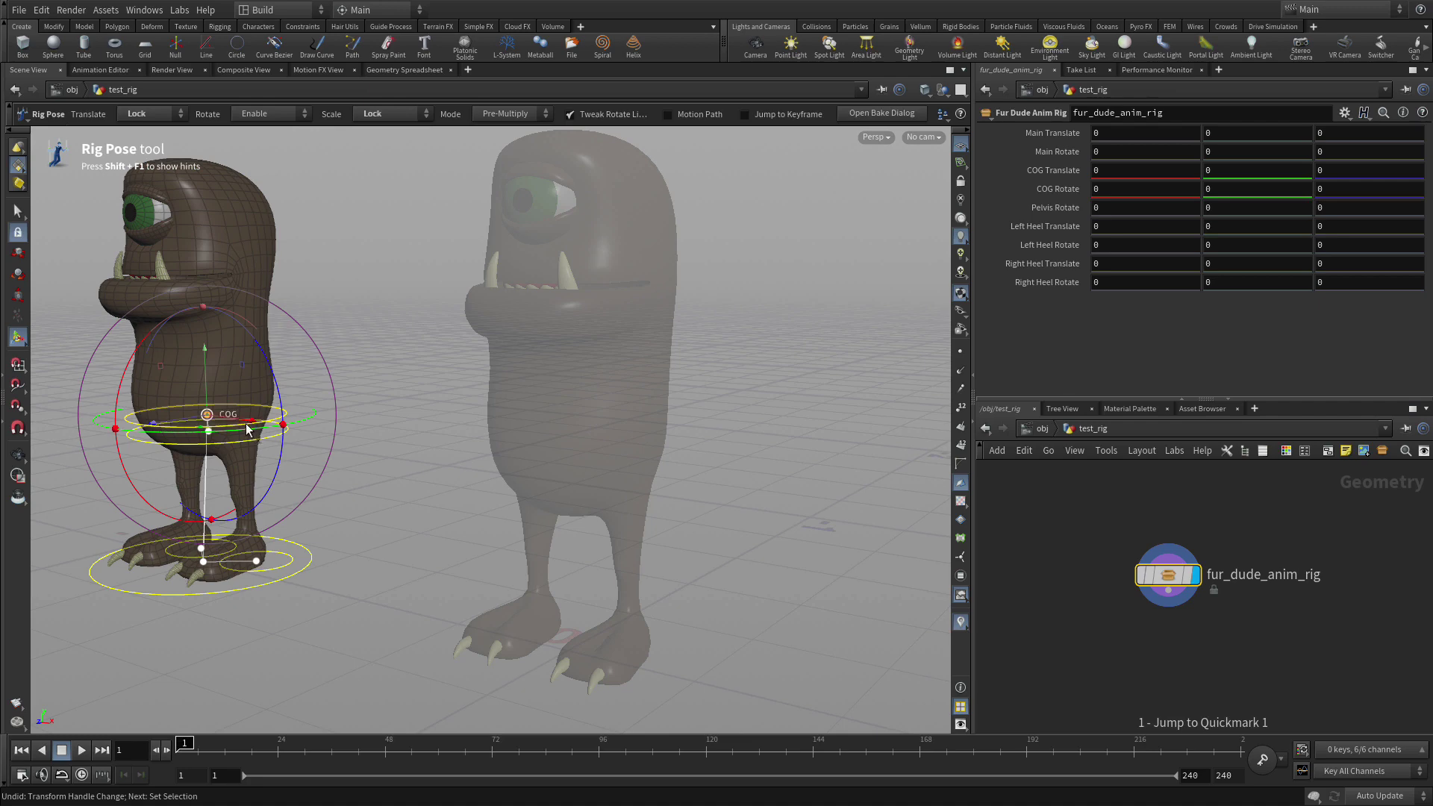
left_click_drag(247, 427, 331, 445)
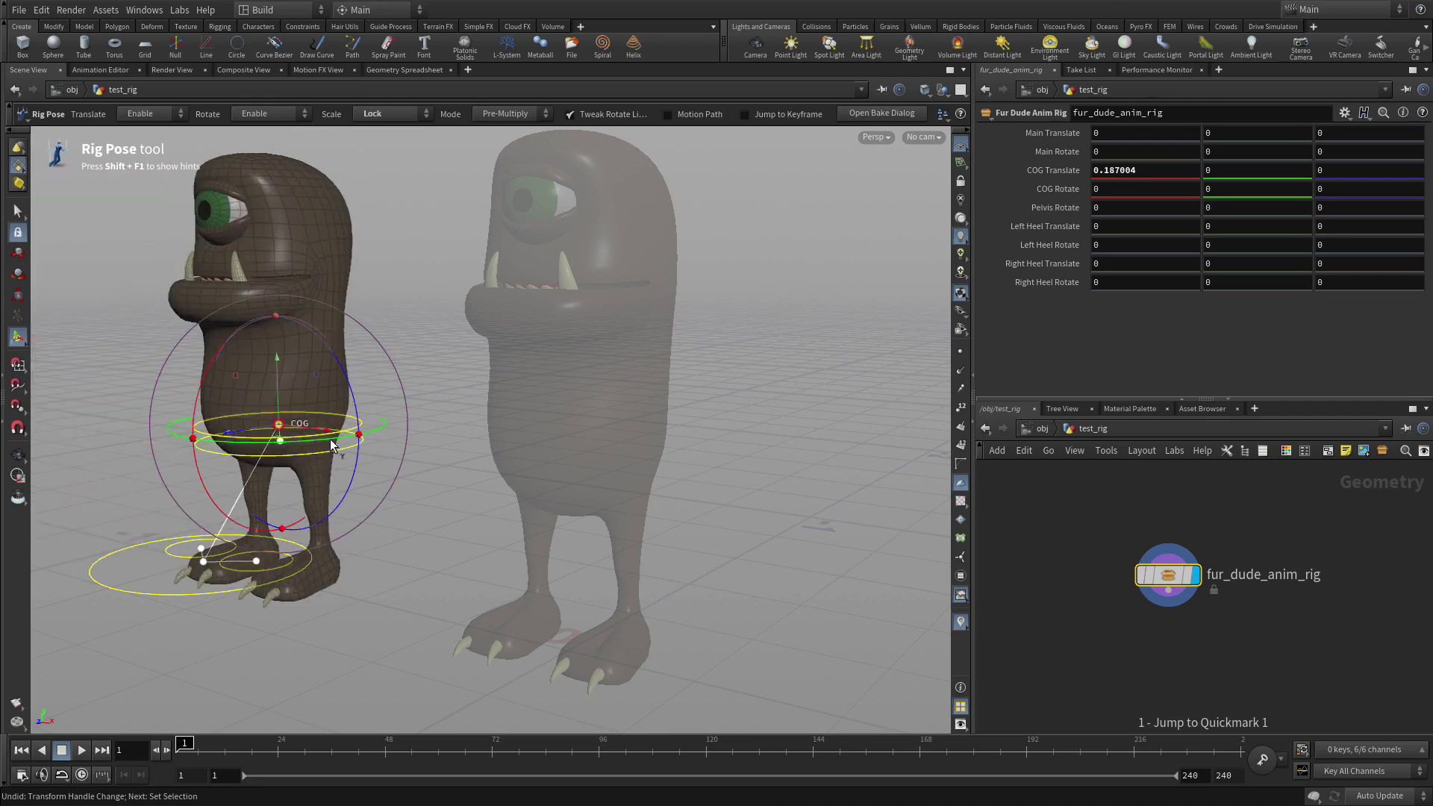
key("ctrl+z")
left_click(256, 561)
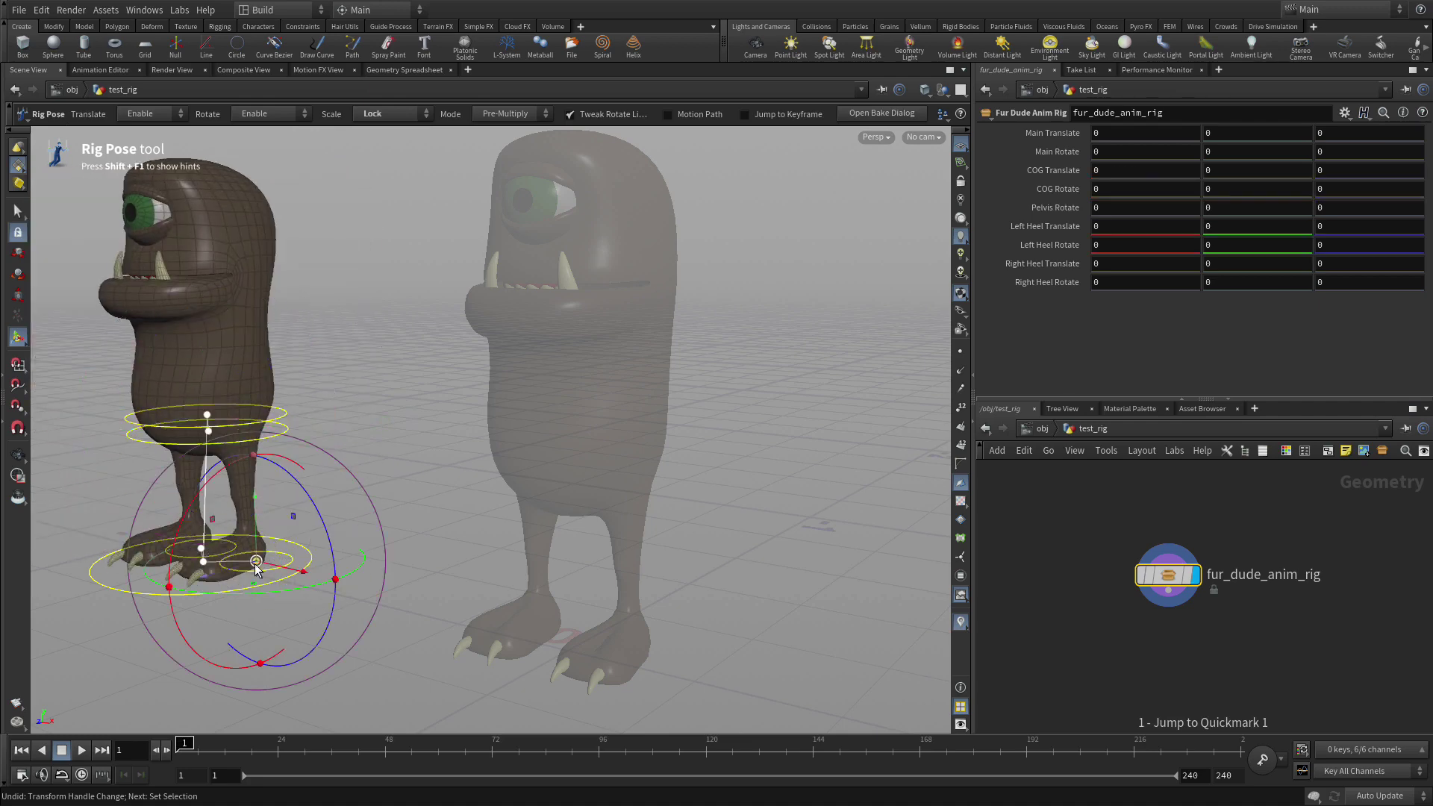
left_click_drag(205, 586, 65, 618)
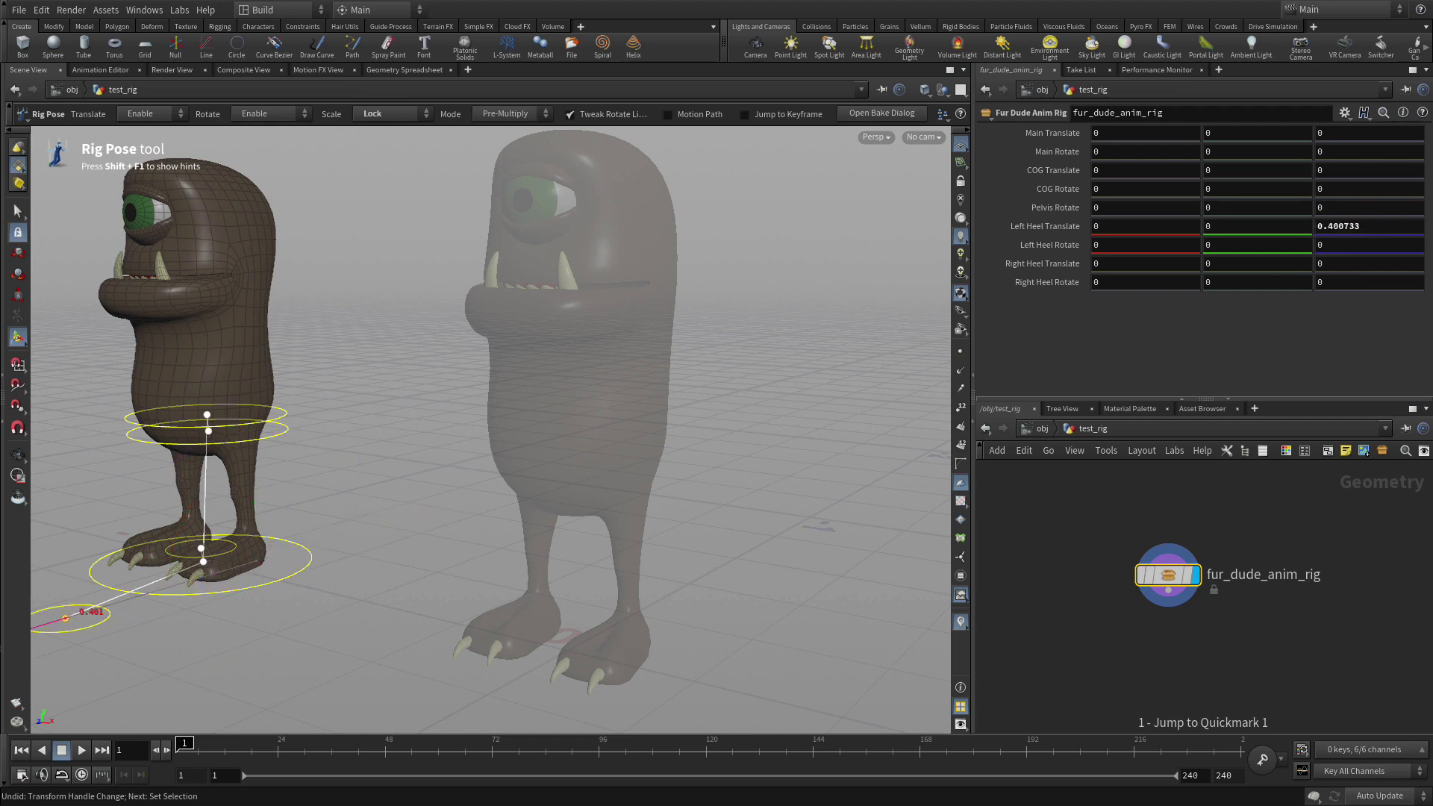
key("ctrl+z")
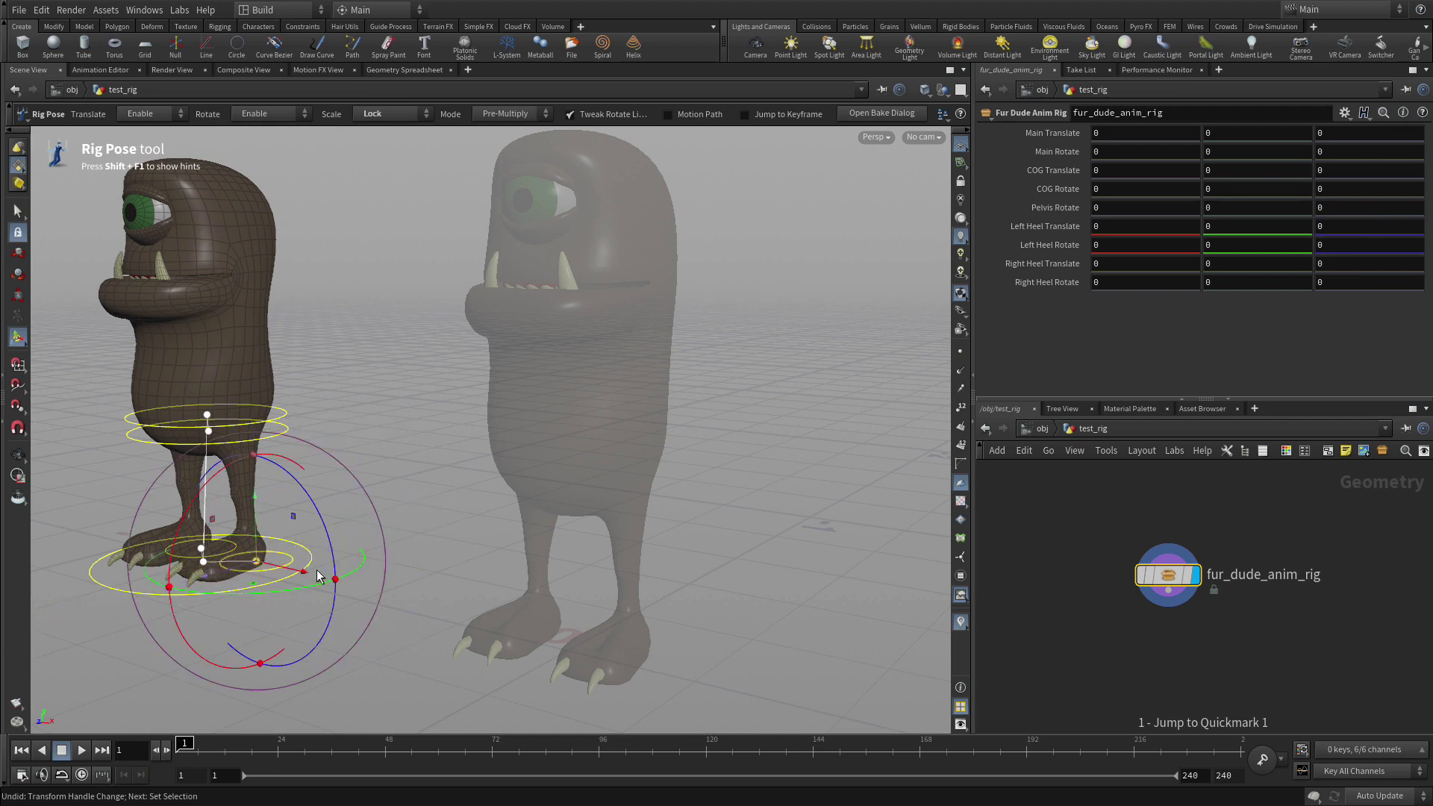
left_click(394, 333)
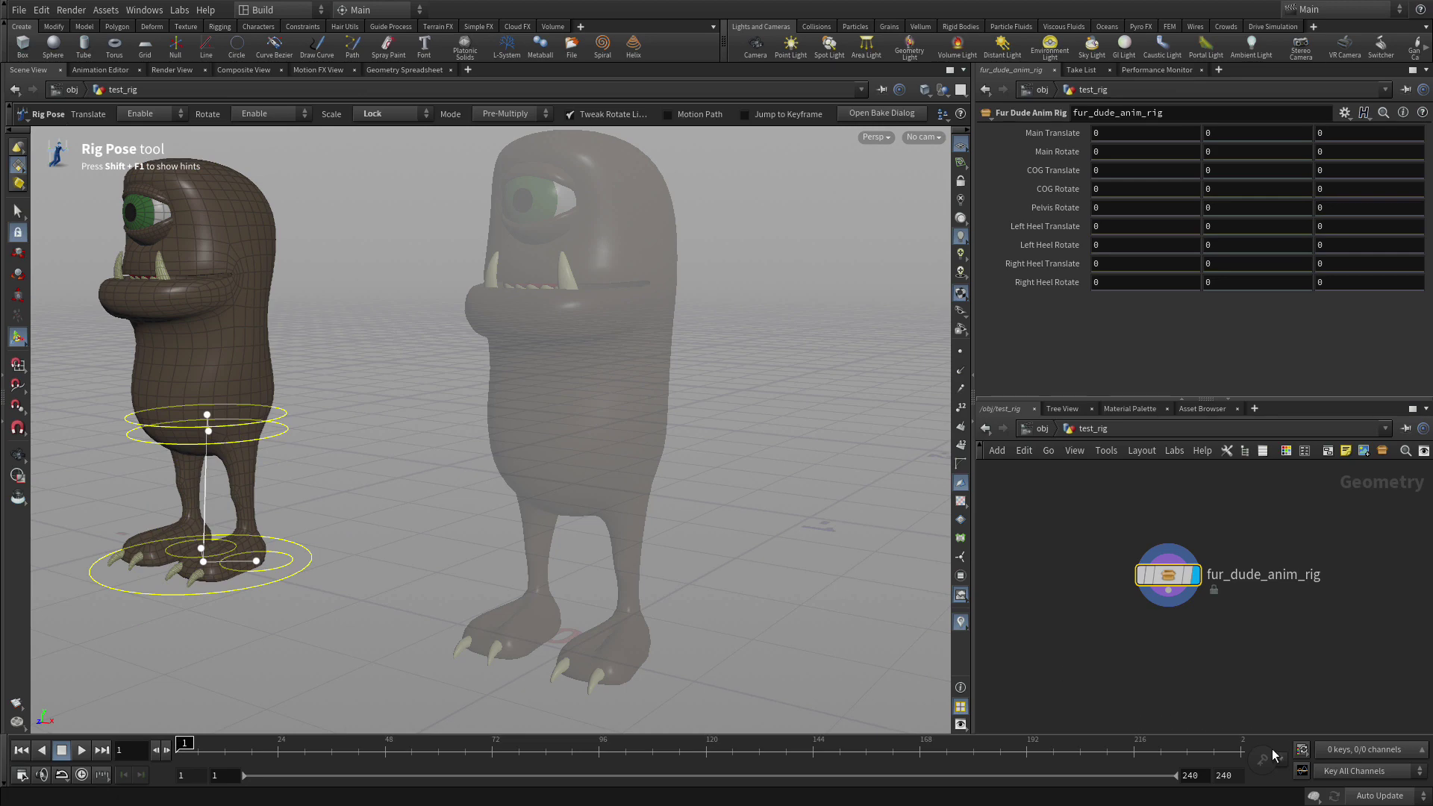
key("2")
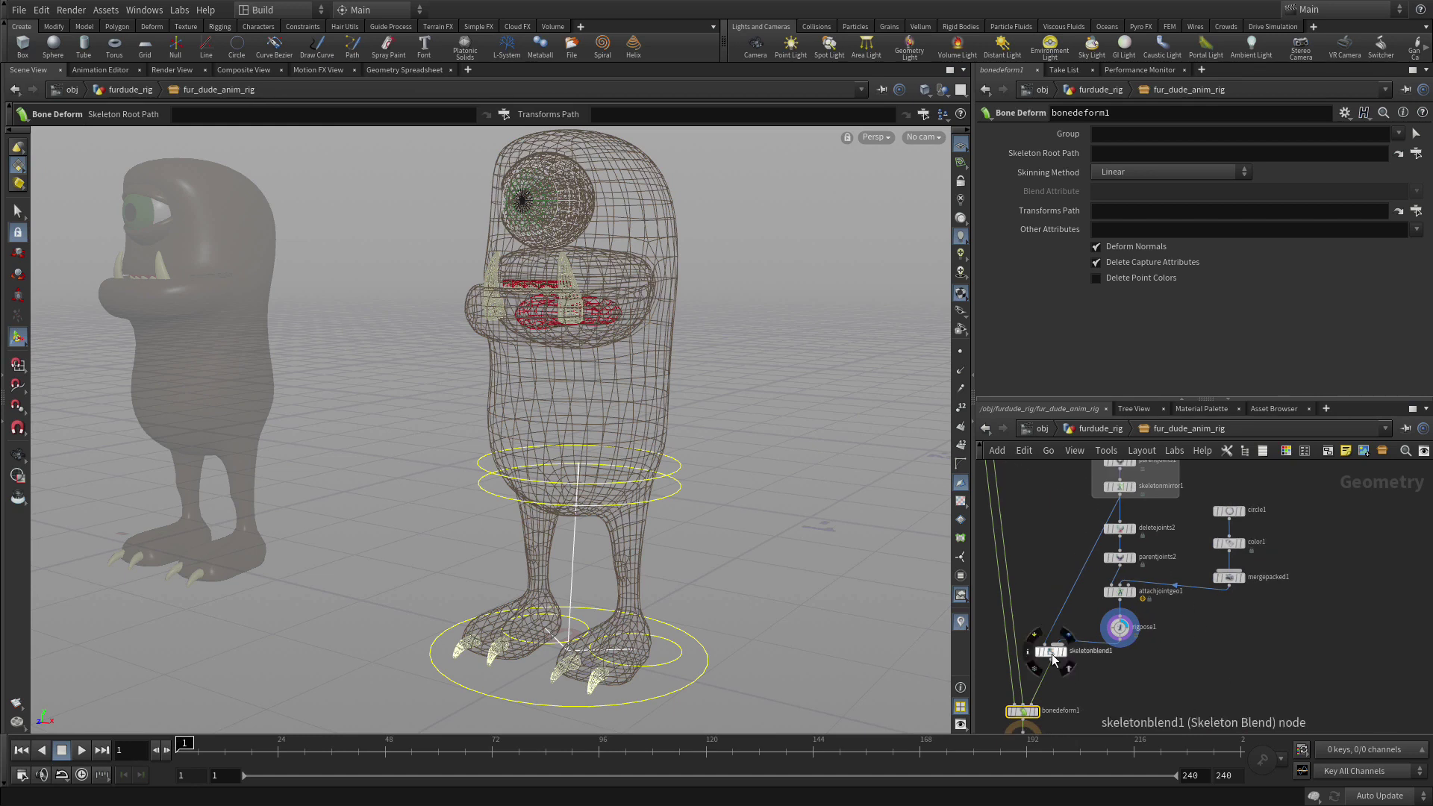
Place skeletonblend1 below rigpose1 and align the pose-chain and circle1/color1/mergepacked1 nodes in columns
left_click_drag(1054, 653, 1084, 676)
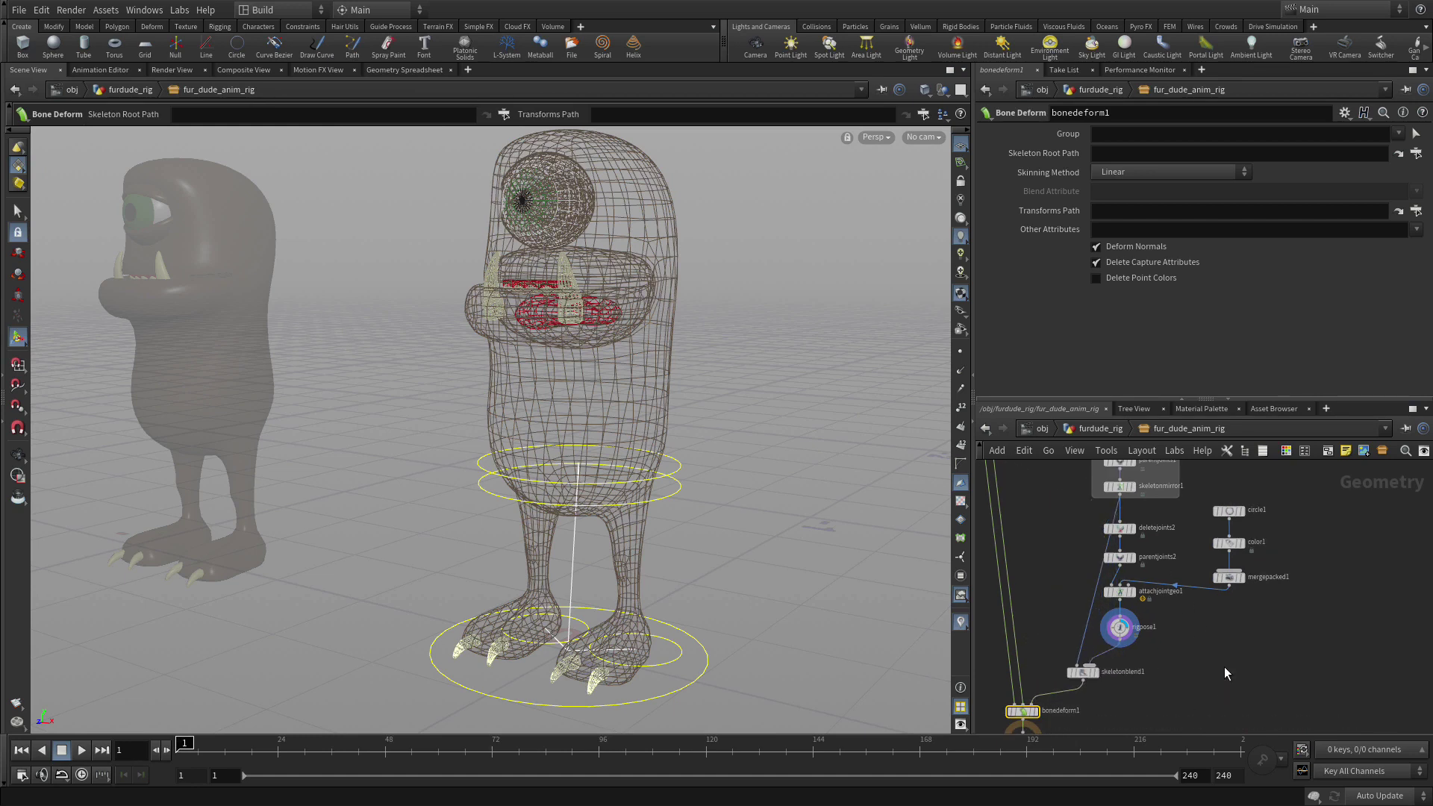
left_click_drag(1261, 611, 1282, 524)
left_click_drag(1154, 645, 1108, 523)
left_click_drag(1123, 533, 1205, 527)
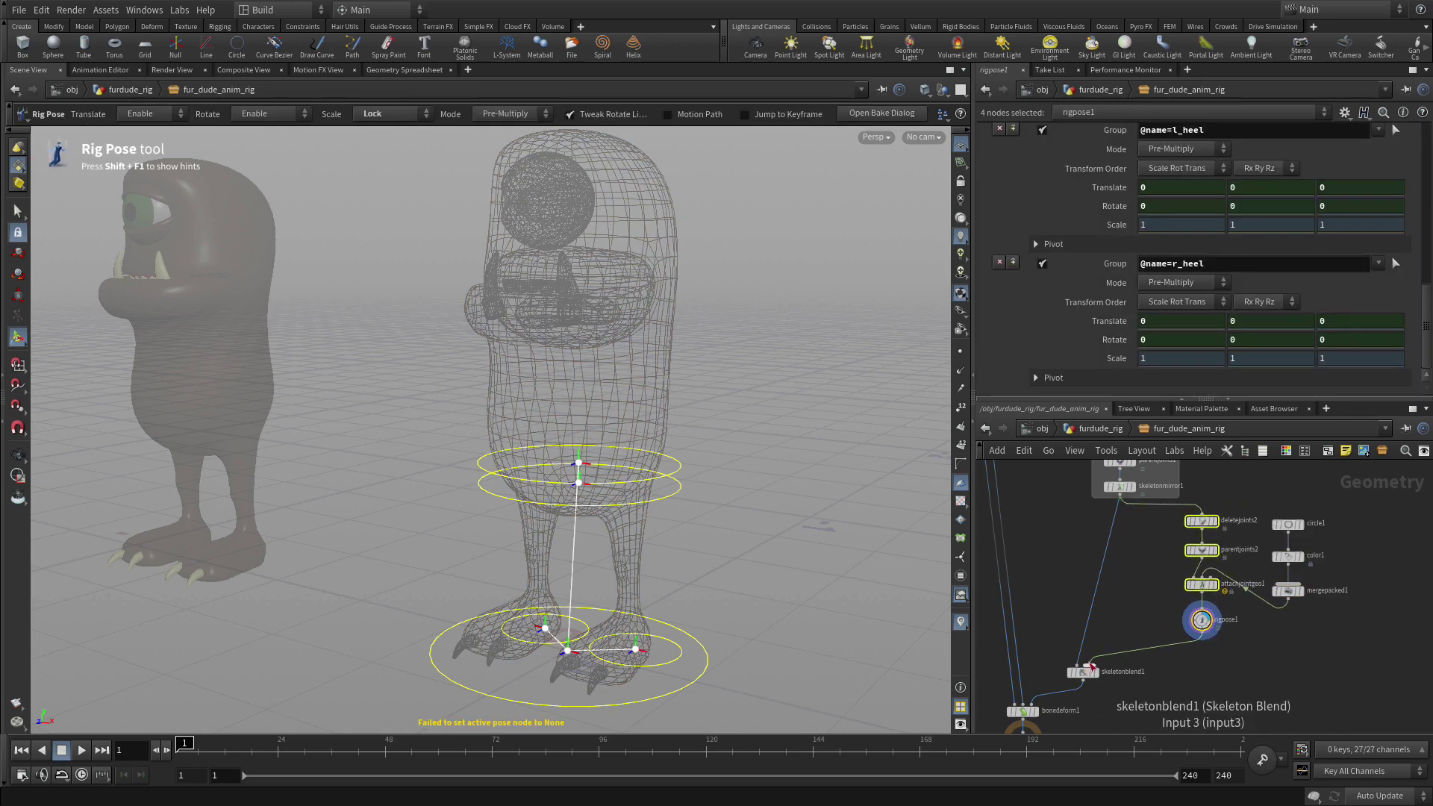
left_click_drag(1084, 673, 1122, 649)
left_click_drag(1121, 644, 1121, 652)
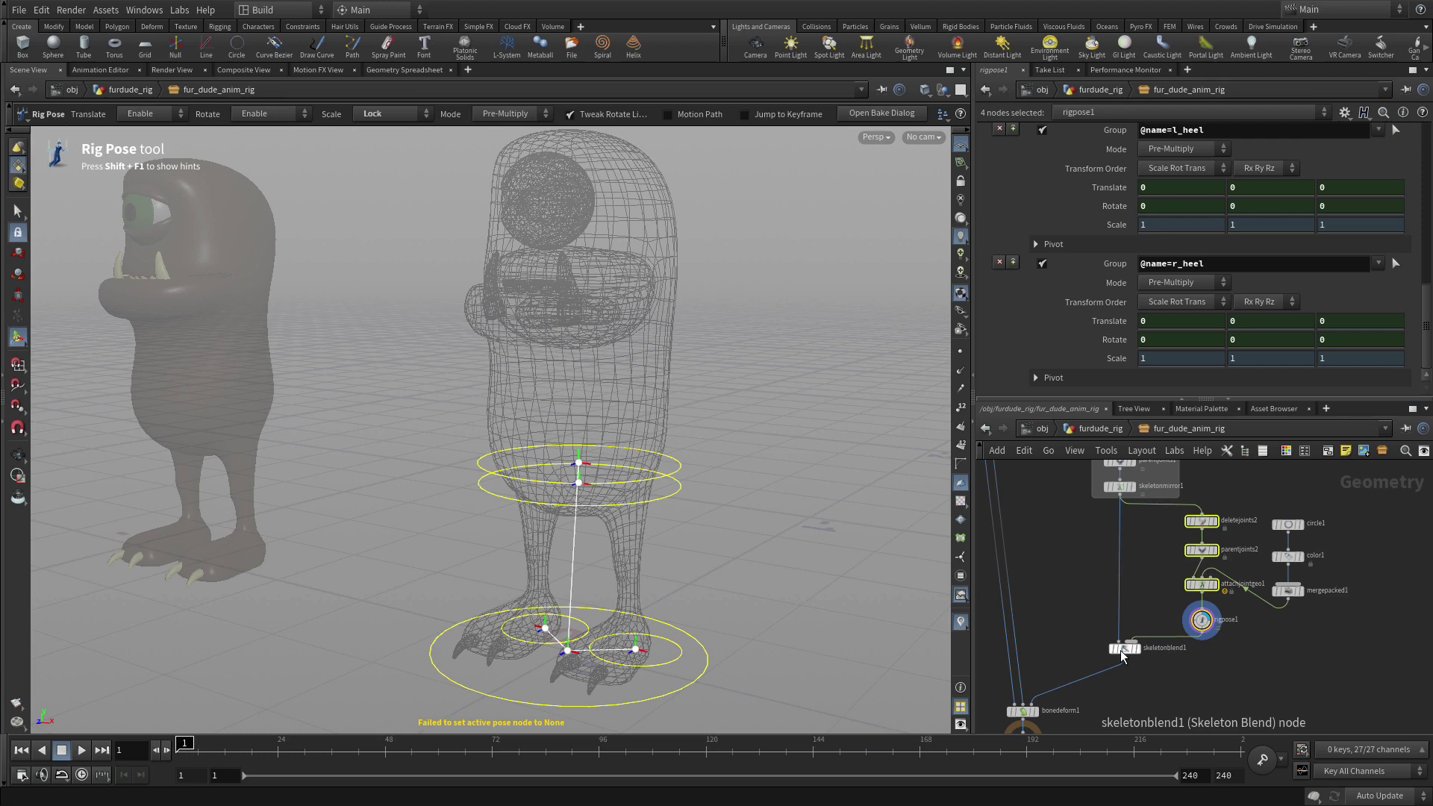
mouse_move(1118, 652)
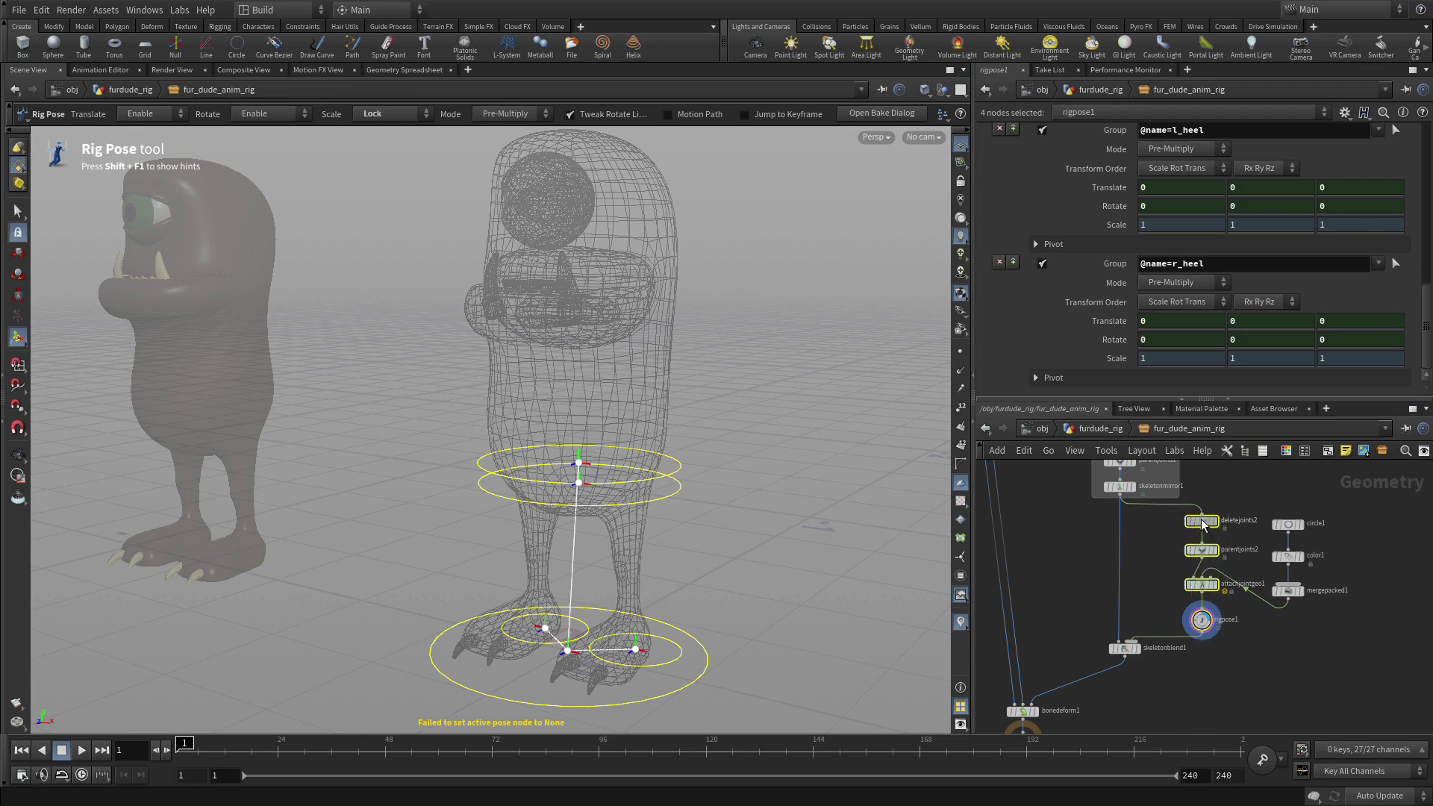
left_click_drag(1192, 523, 1183, 522)
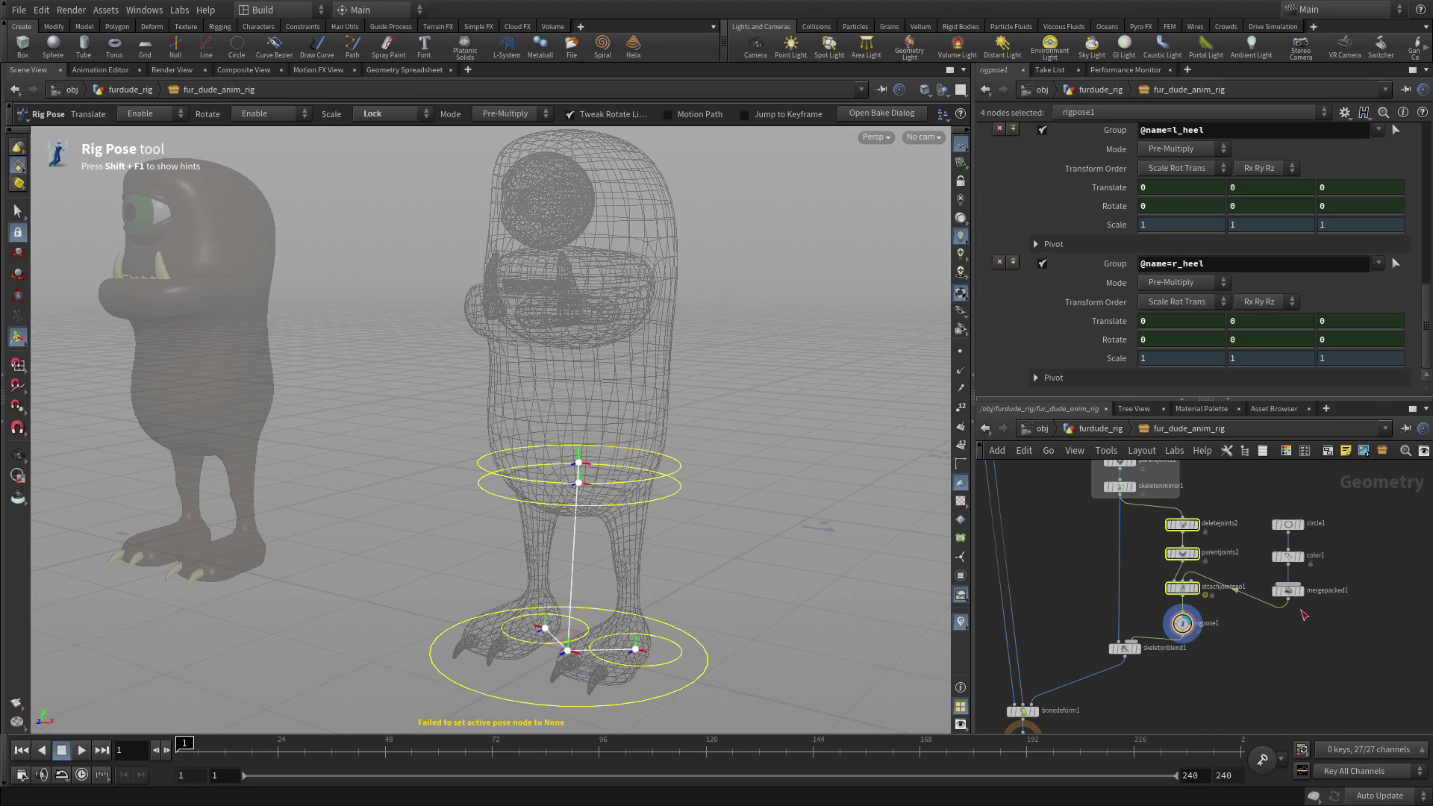
left_click_drag(1360, 644, 1272, 526)
left_click_drag(1364, 532, 1069, 657)
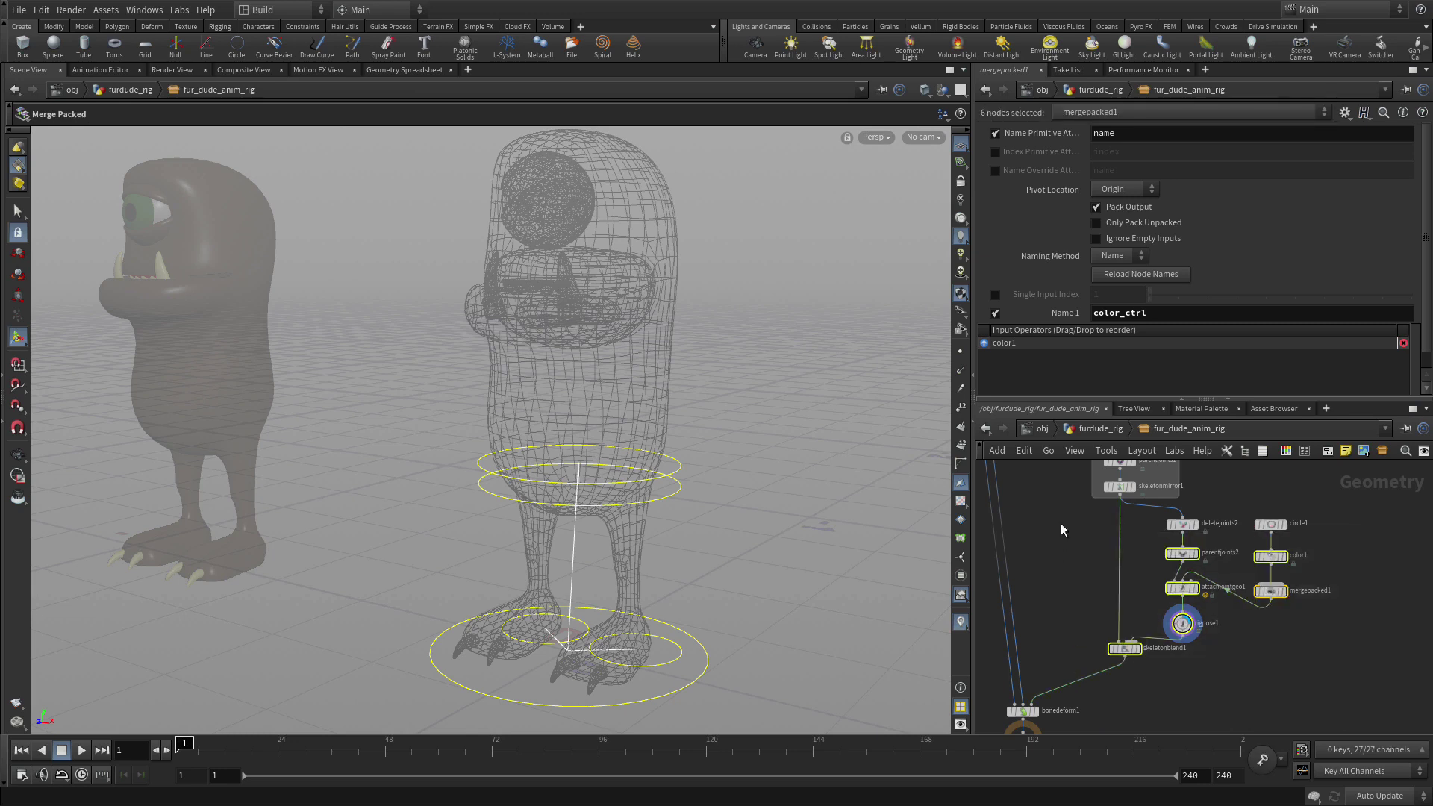
Wrap the eight rig nodes, deletejoints2 through skeletonblend1, in a new network box
left_click(1289, 451)
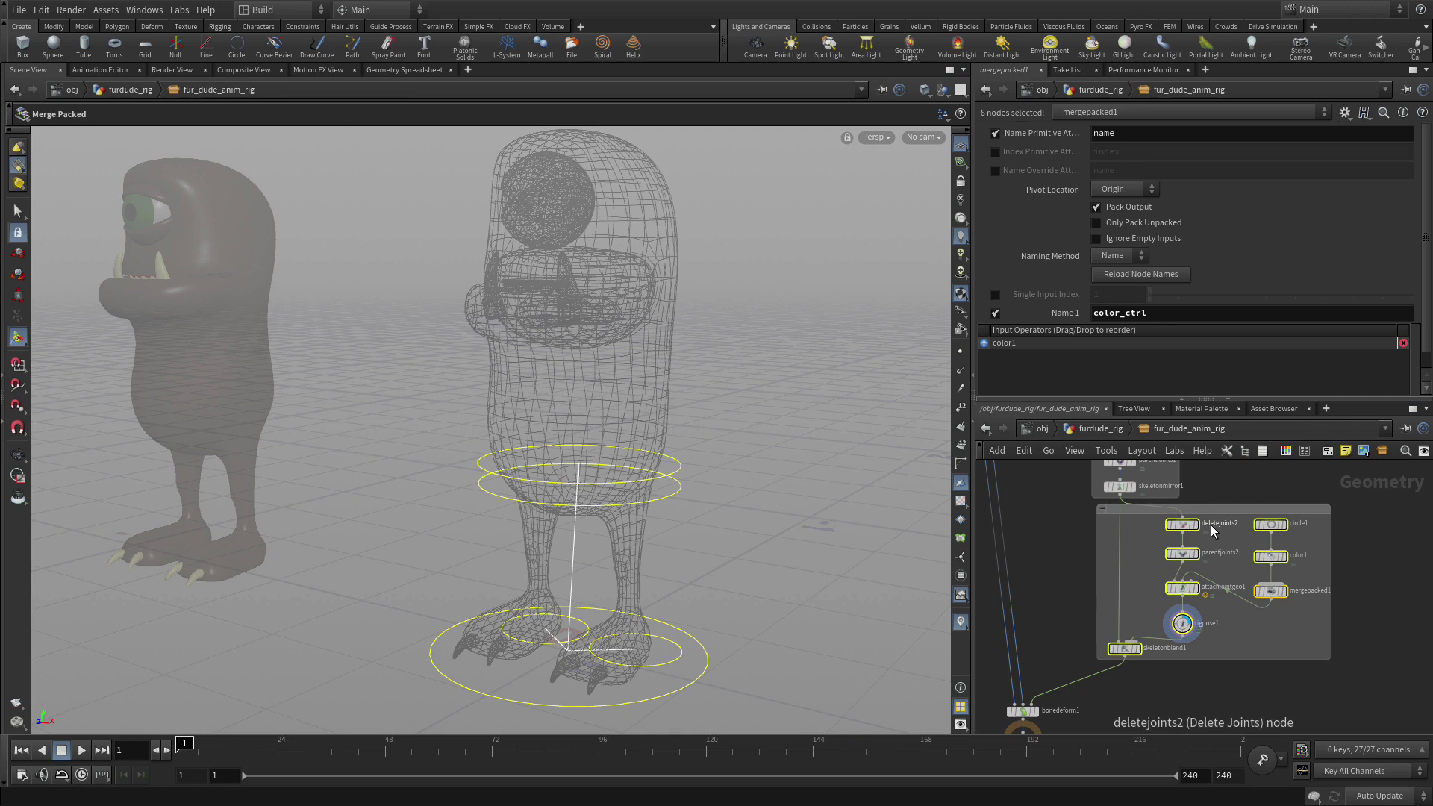